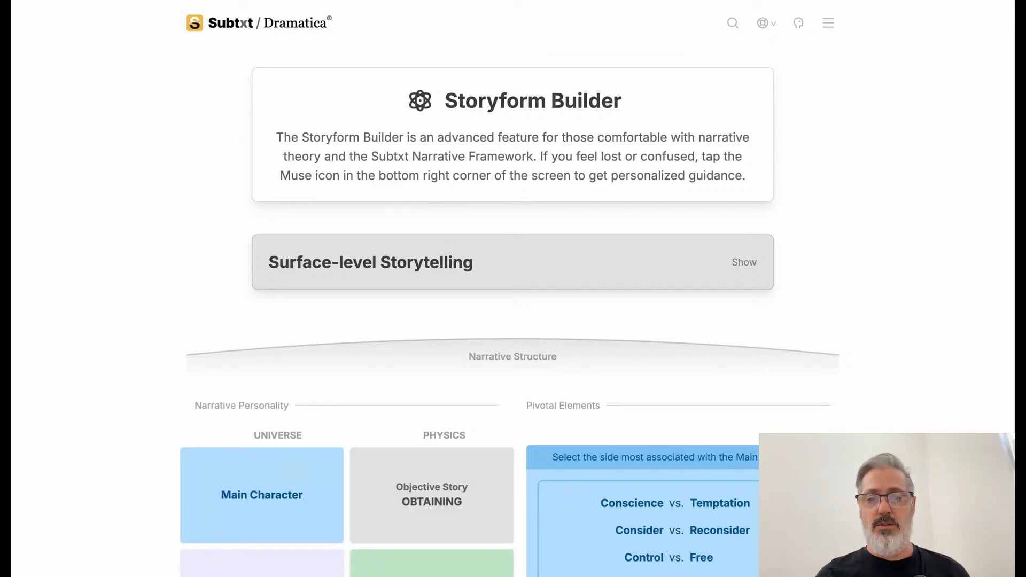
Examine the original Storyform Builder page, including the expanded Surface-level Storytelling section and the Narrative Structure choices.
scroll(521, 215, down, 5)
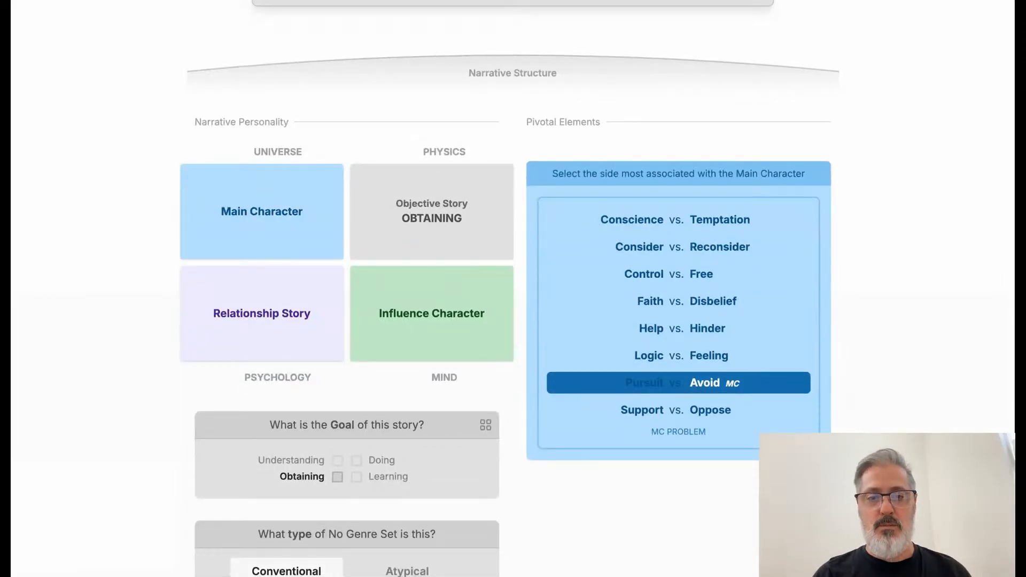
scroll(513, 289, up, 5)
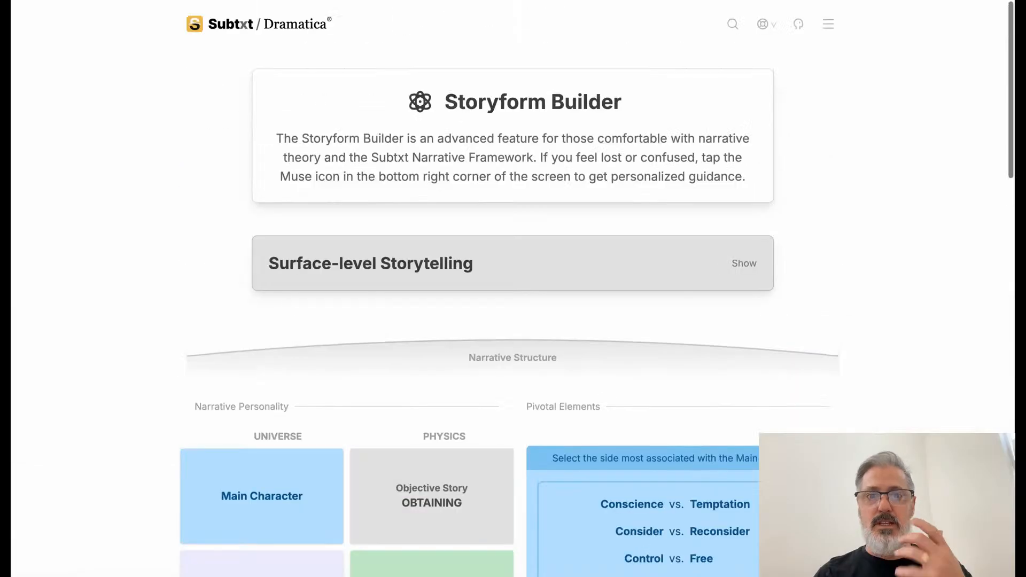
click(746, 270)
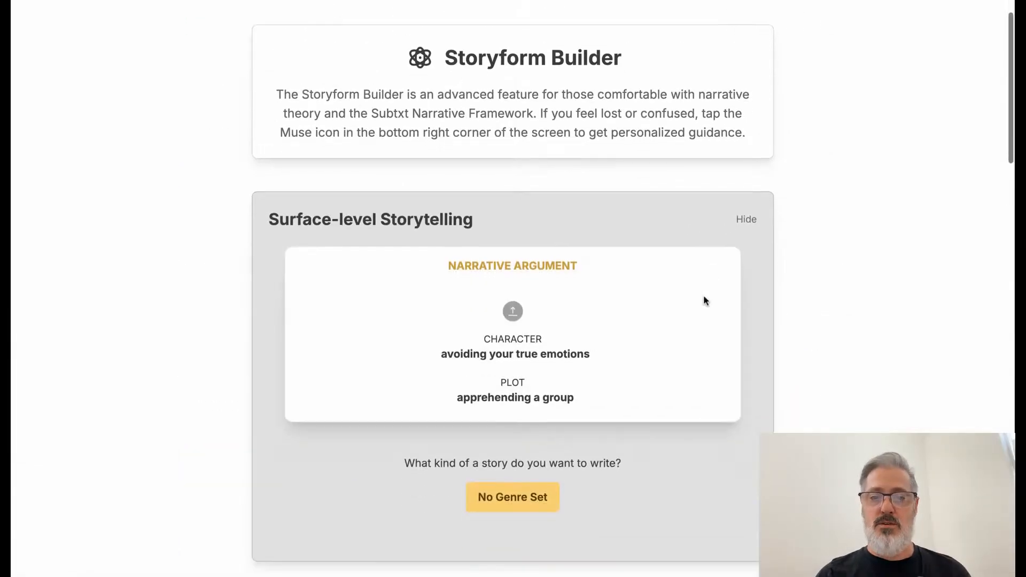
scroll(703, 298, down, 5)
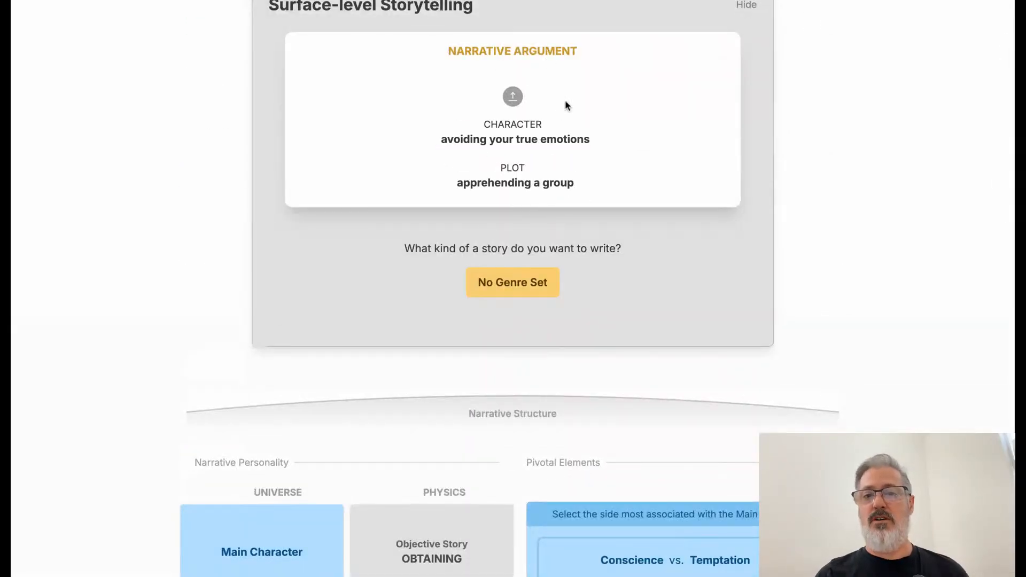
scroll(593, 165, down, 7)
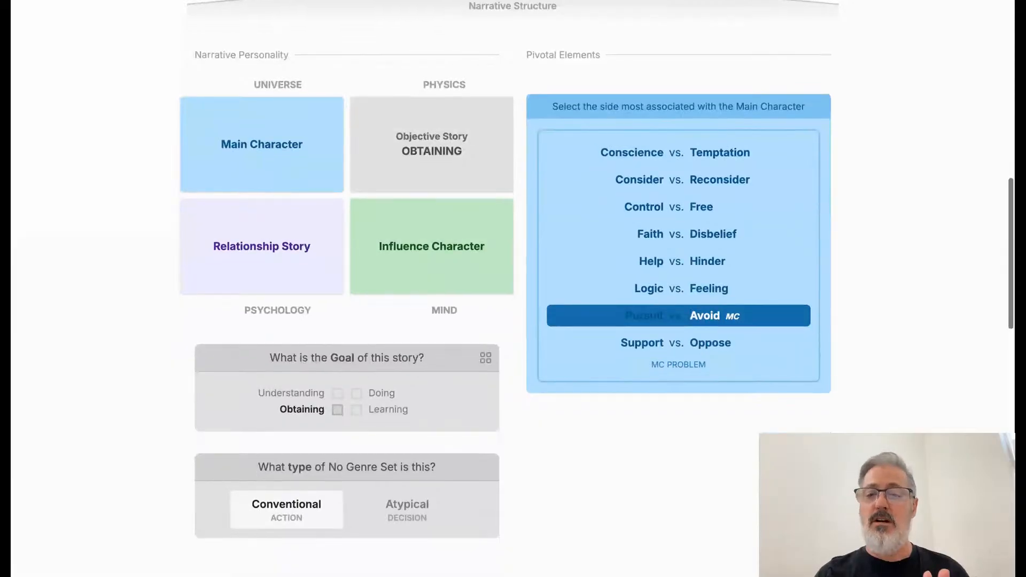
scroll(595, 169, up, 8)
scroll(584, 186, up, 1)
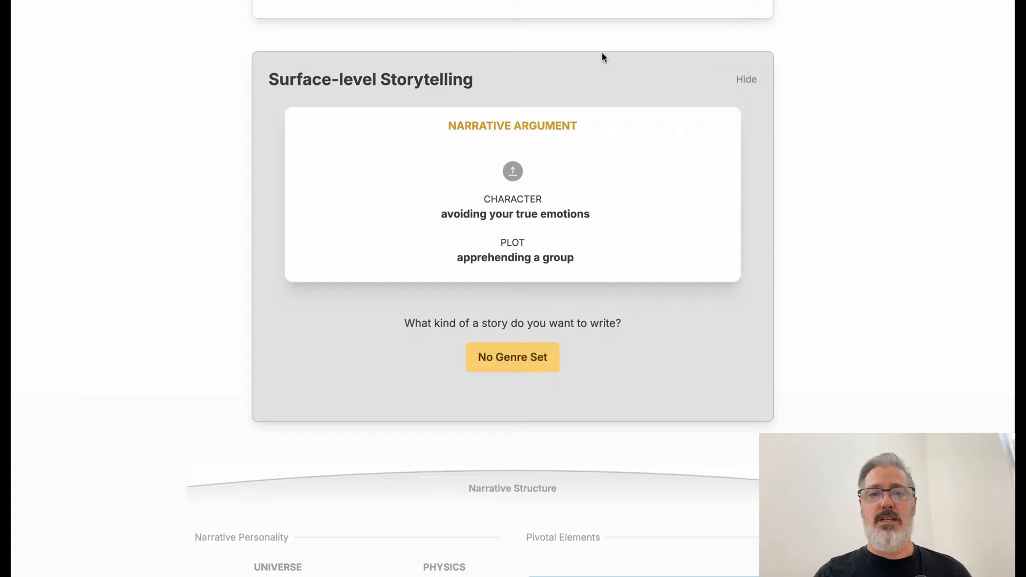
Open the new Storyform Builder from the Narrative Platform home page and look over all its empty storypoint sections.
click(536, 0)
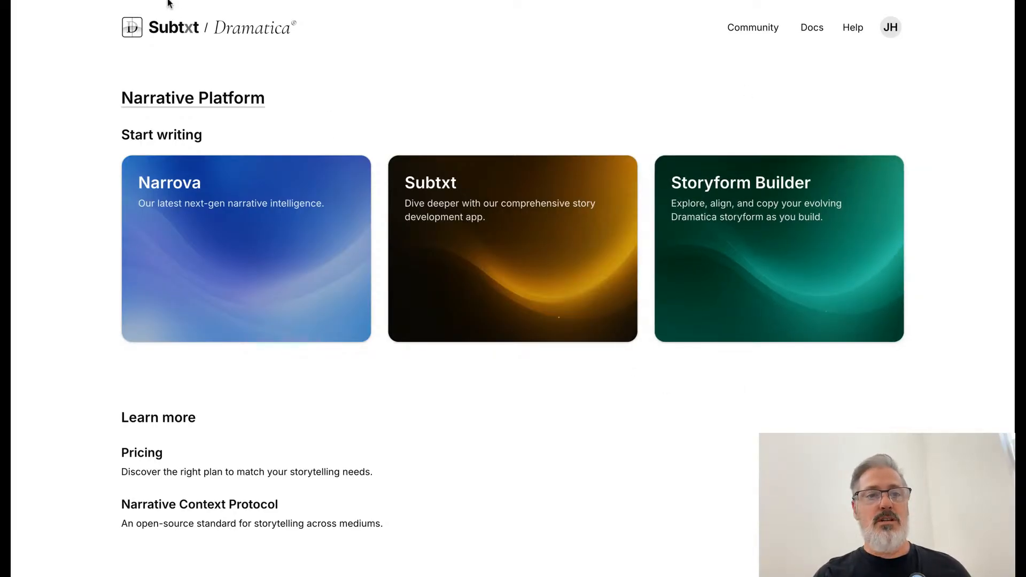
click(775, 250)
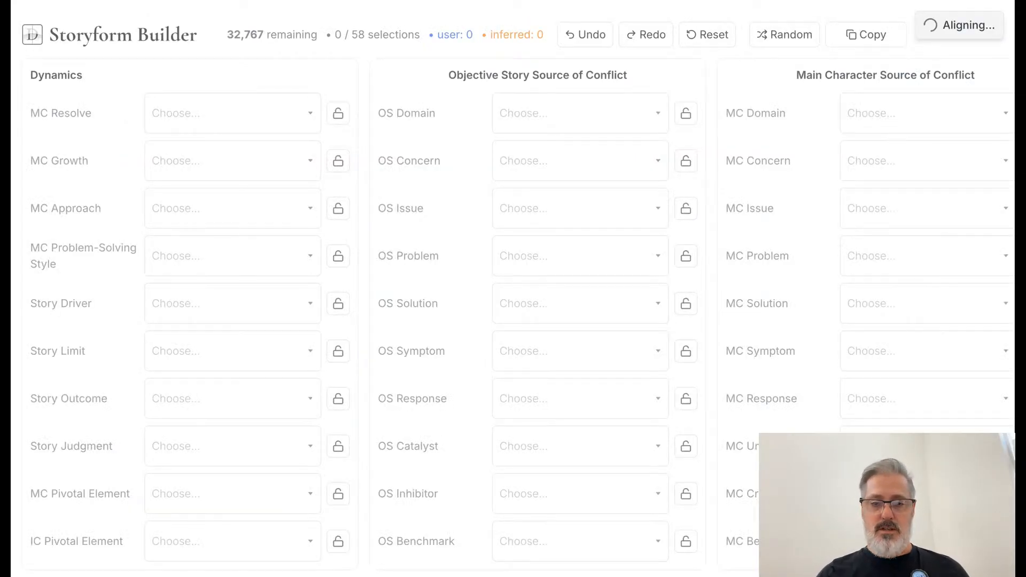
key(super+minus)
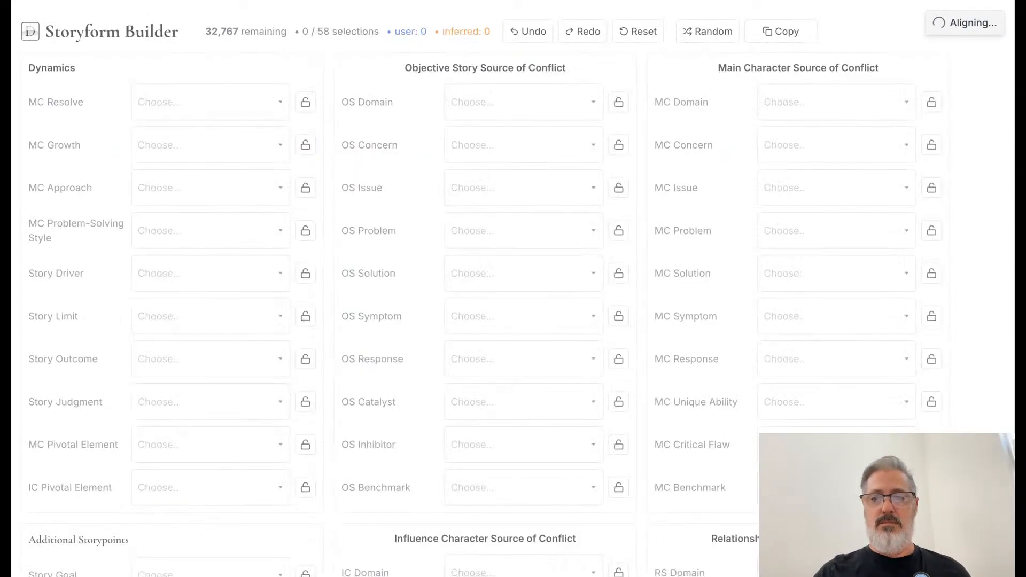
key(super+minus)
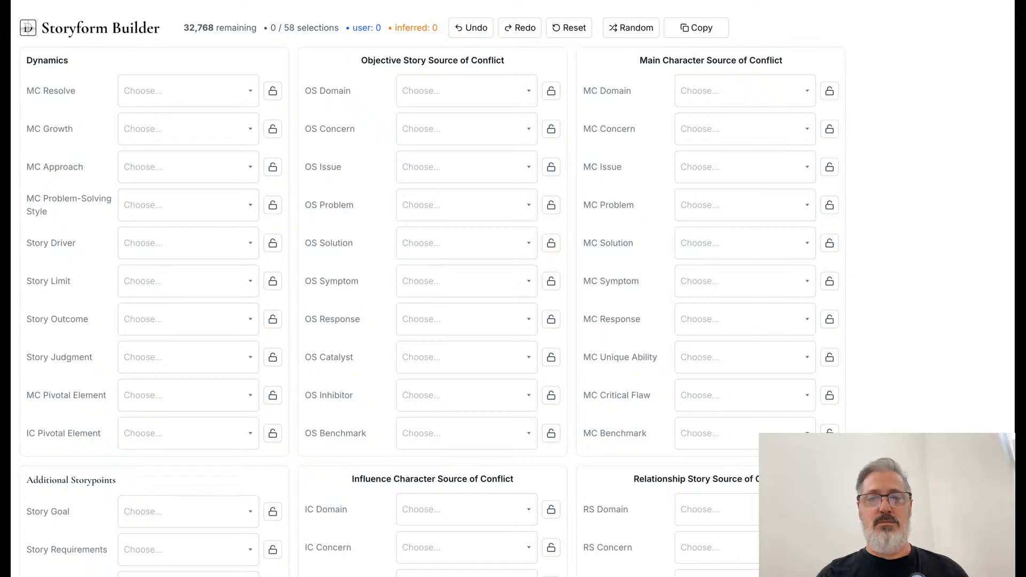
scroll(698, 337, down, 5)
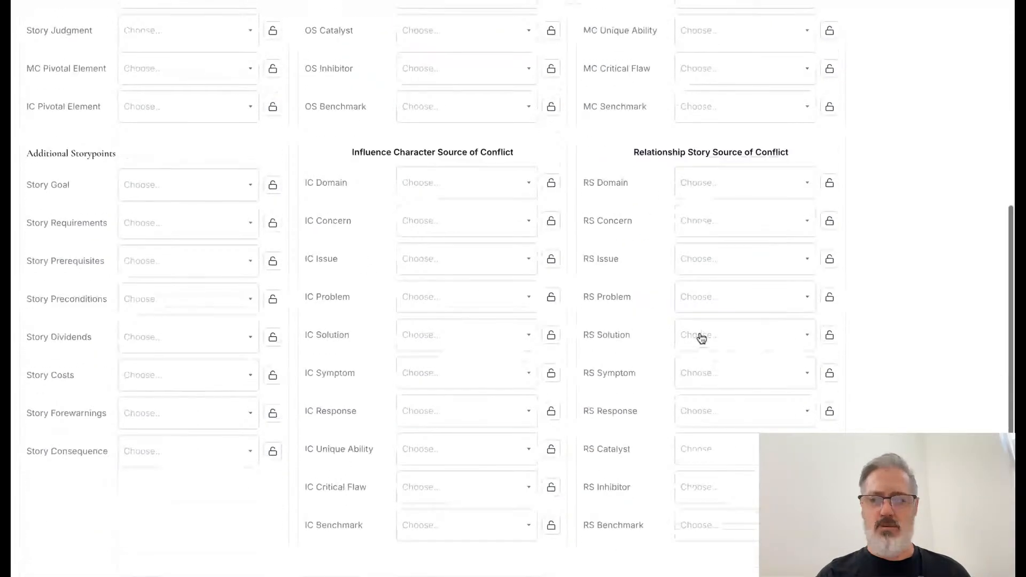
scroll(700, 337, up, 5)
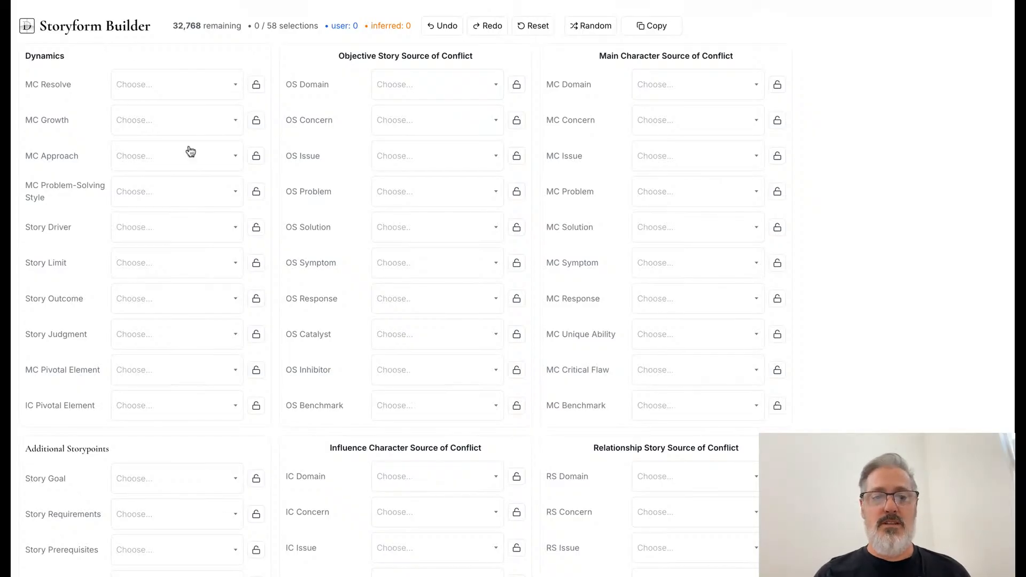
scroll(396, 265, down, 5)
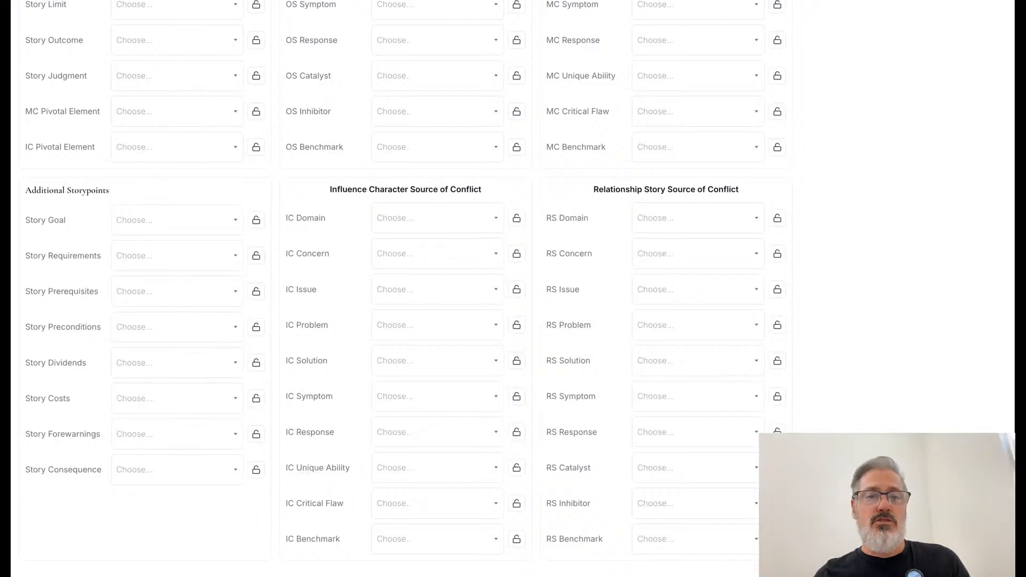
scroll(513, 288, up, 5)
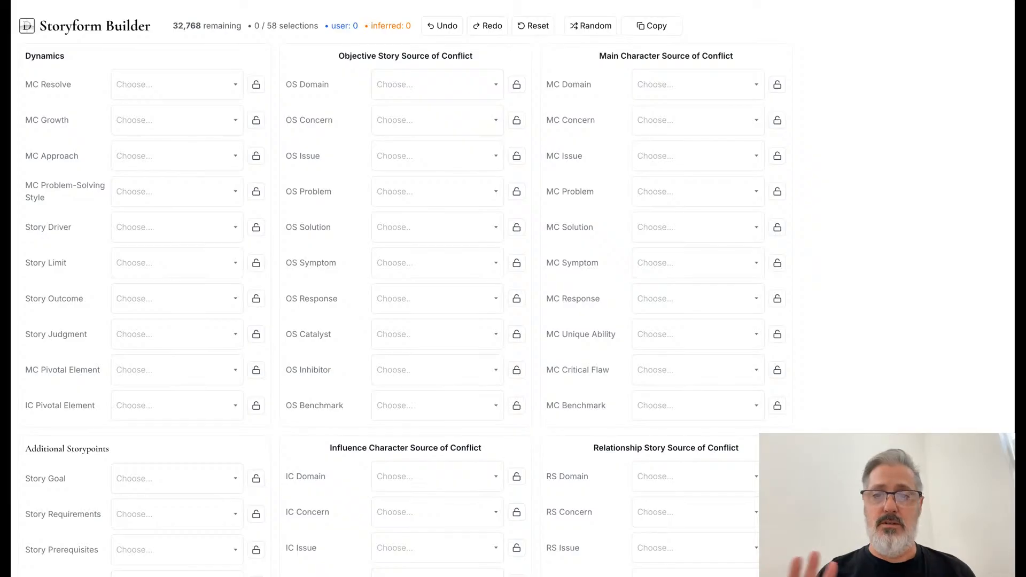
click(221, 86)
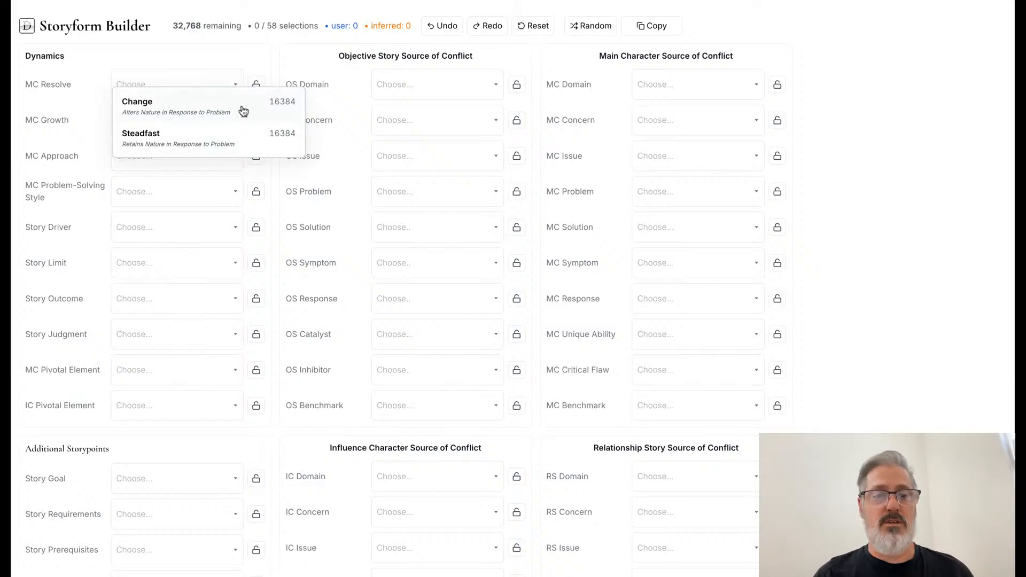
click(219, 101)
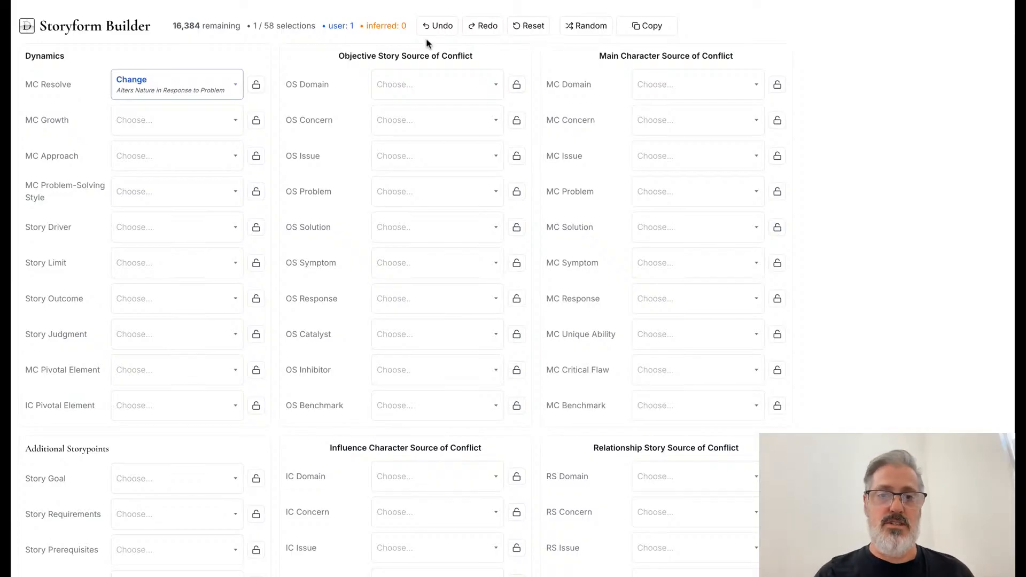
click(437, 27)
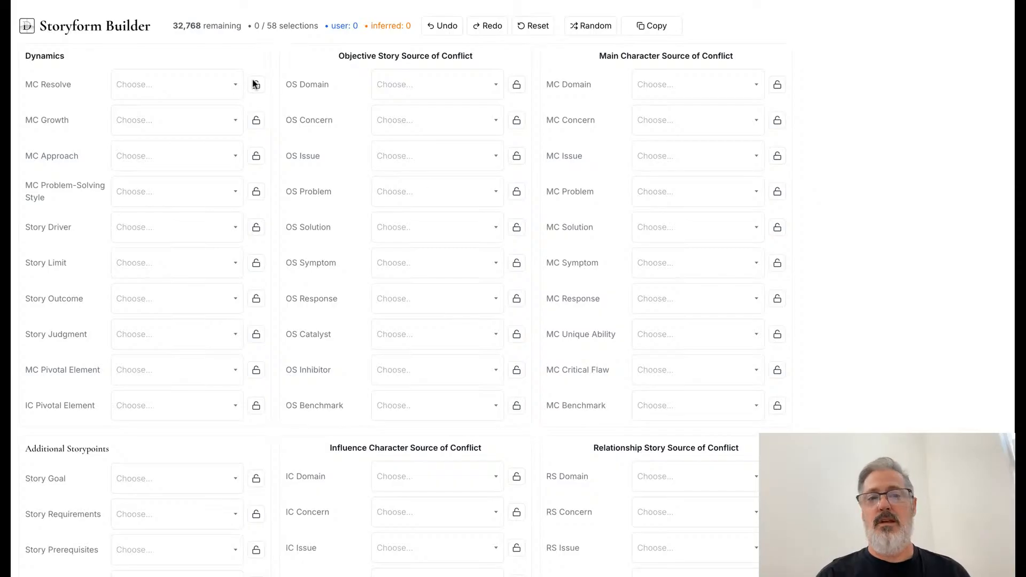
Set the Main Character dynamics: MC Resolve to Change, MC Growth to Start and MC Approach to Do-er.
click(230, 86)
click(209, 104)
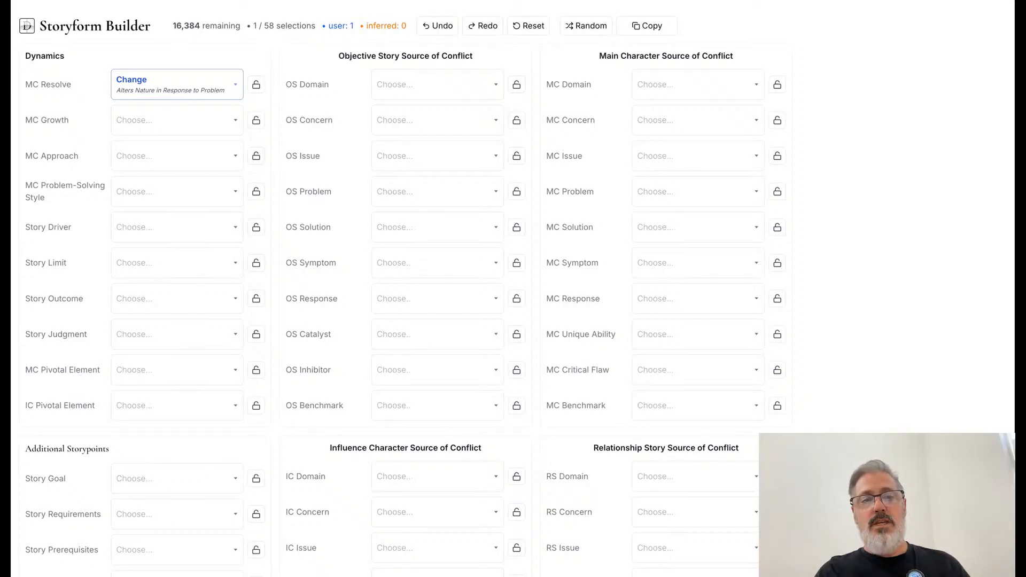
click(193, 123)
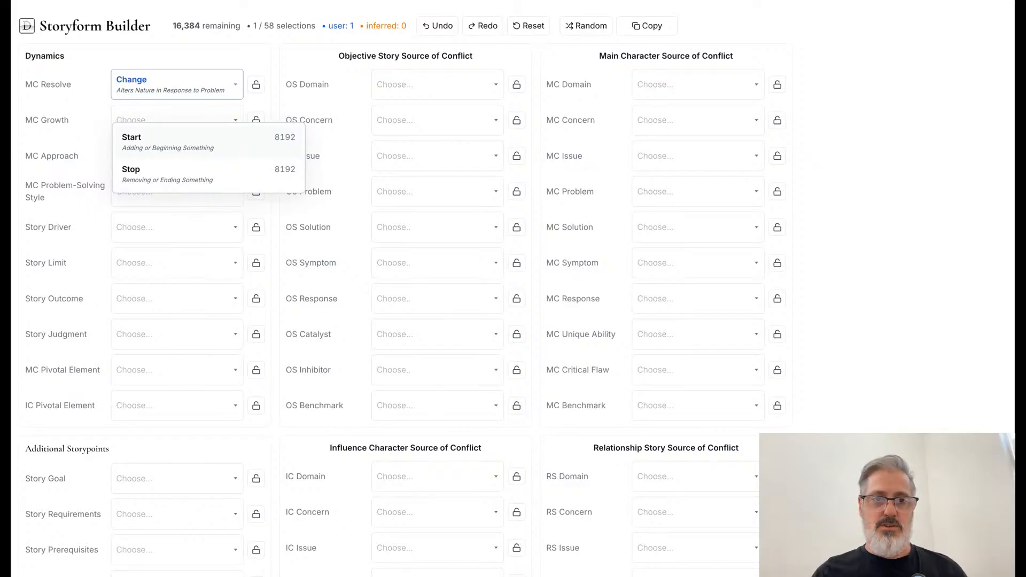
key(Return)
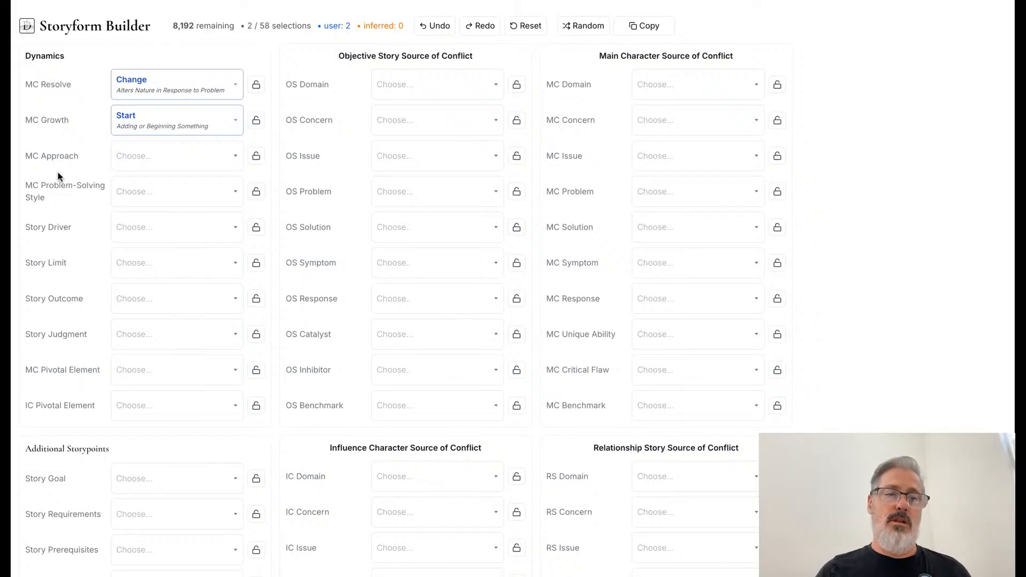
click(149, 156)
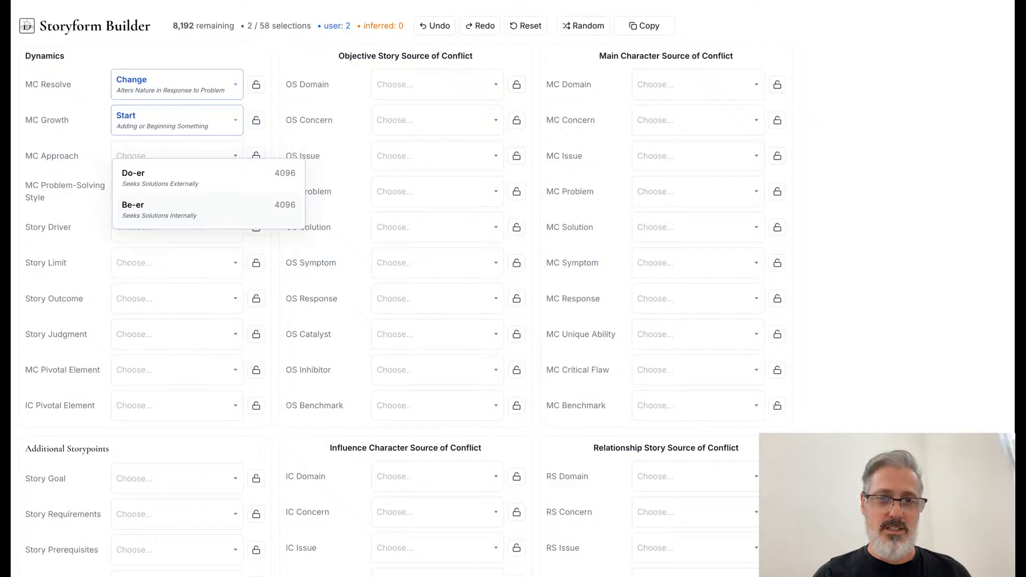
click(229, 184)
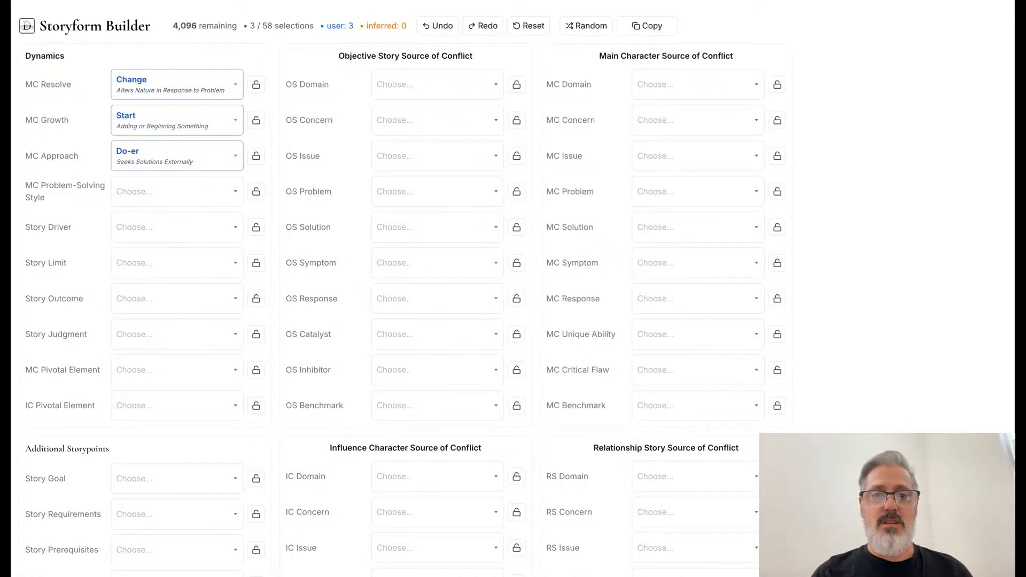
Compare the OS Domain options with and without the Do-er approach by undoing and restoring that MC Approach choice.
click(496, 87)
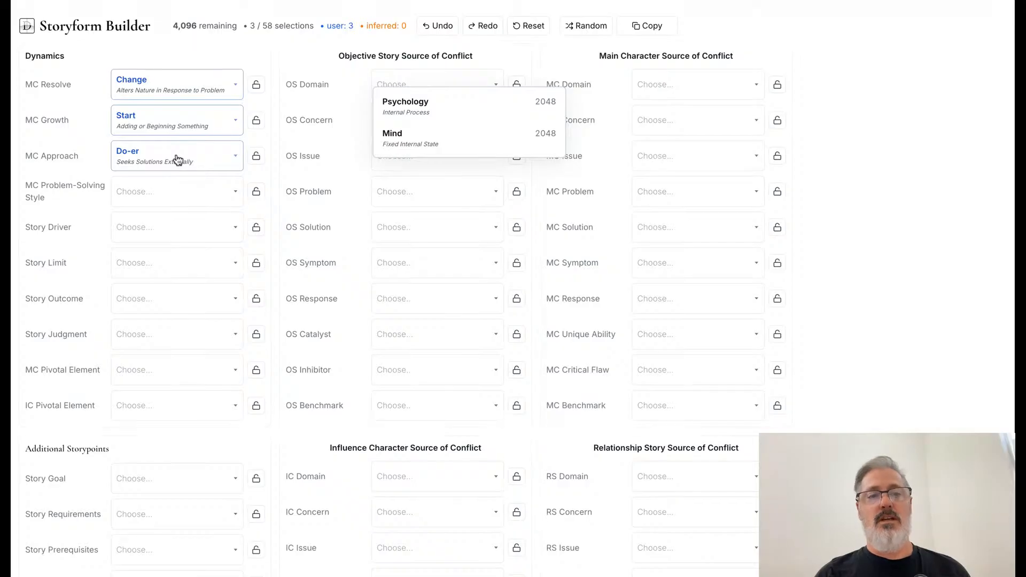
click(486, 83)
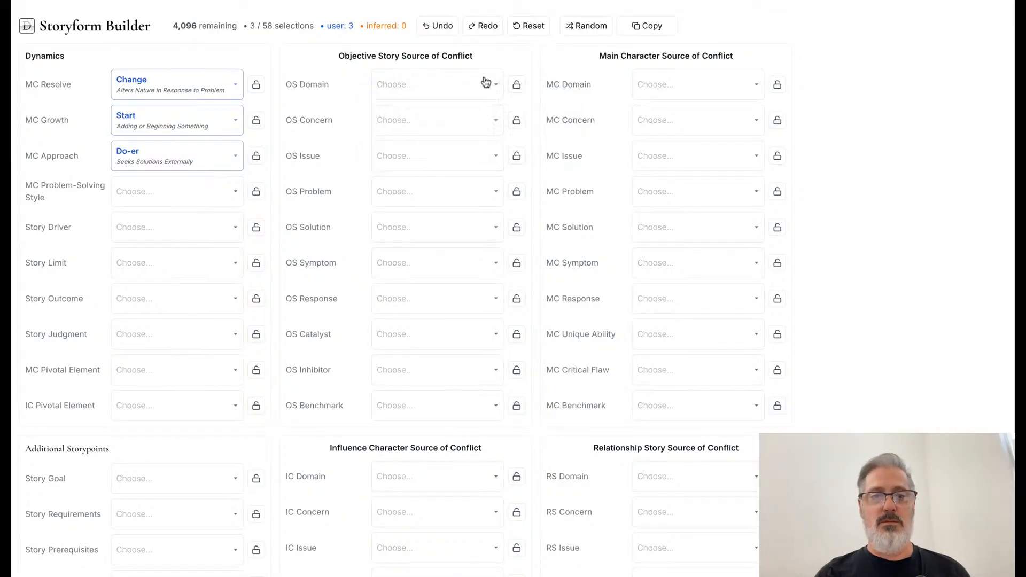
click(442, 27)
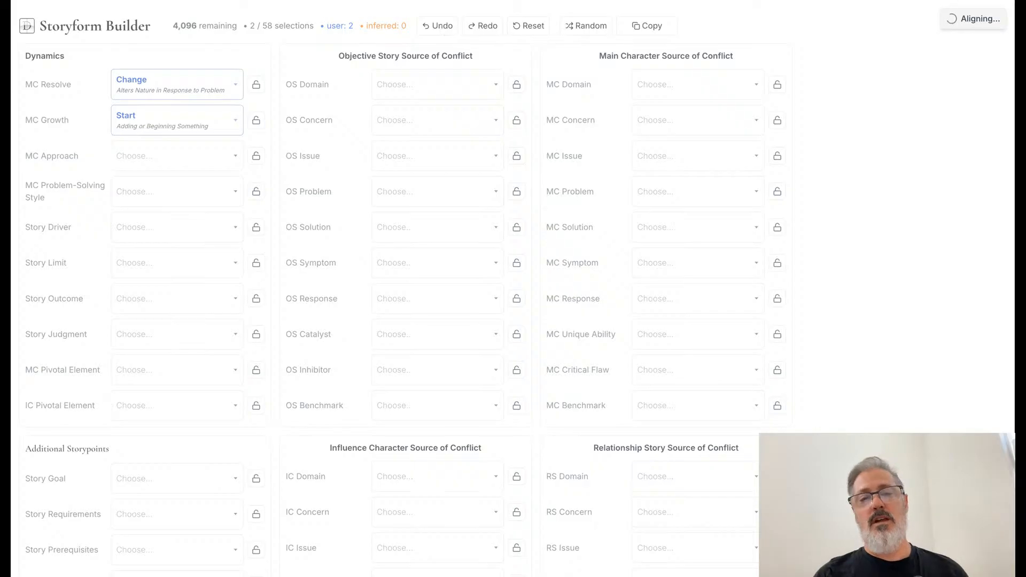
click(493, 92)
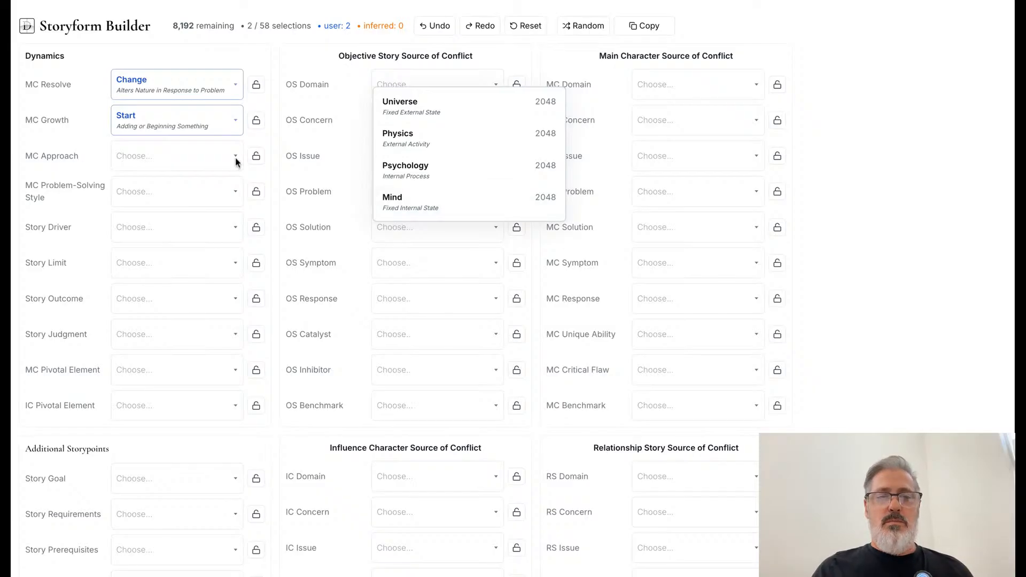
click(511, 56)
click(210, 154)
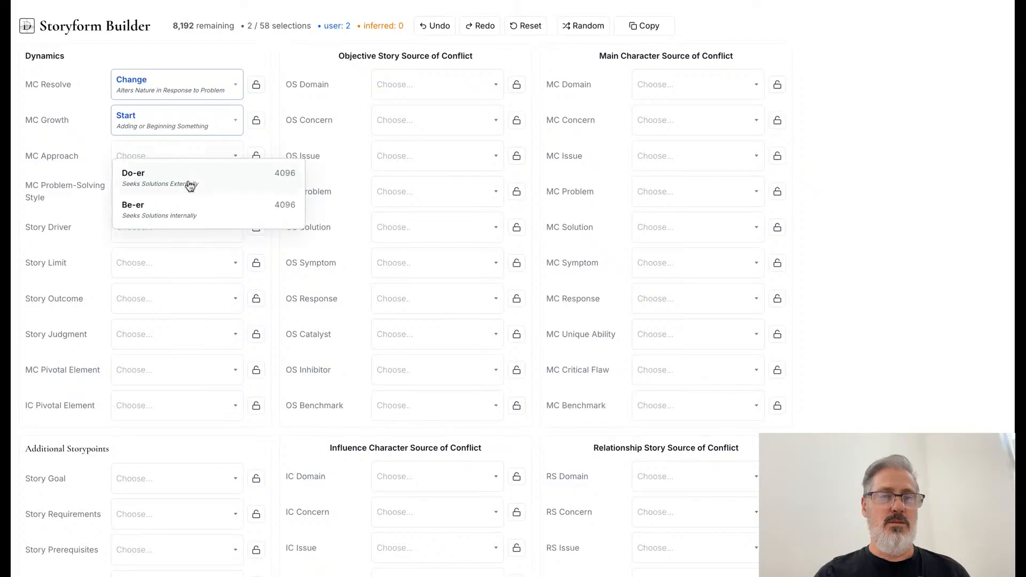
click(493, 51)
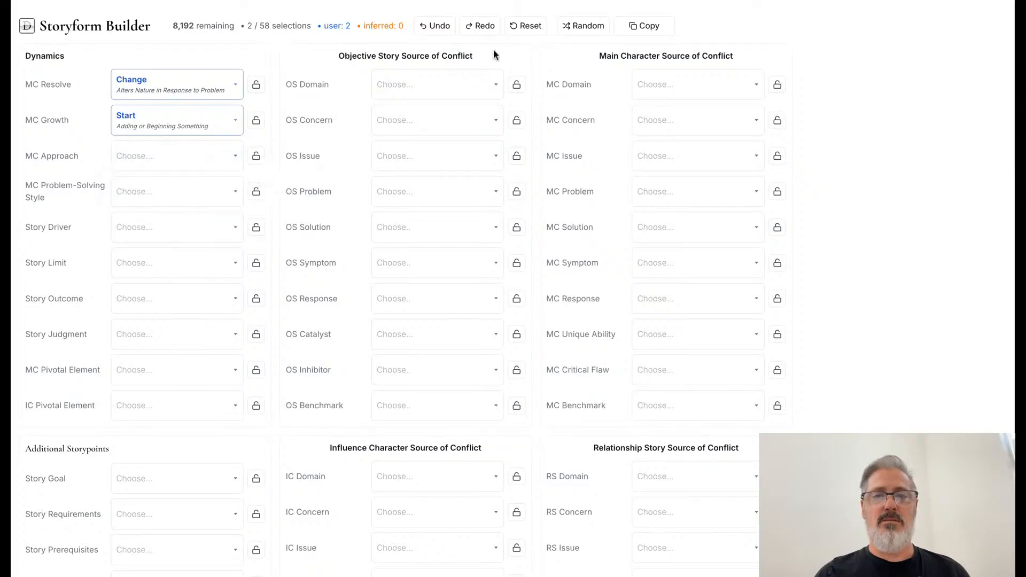
click(478, 25)
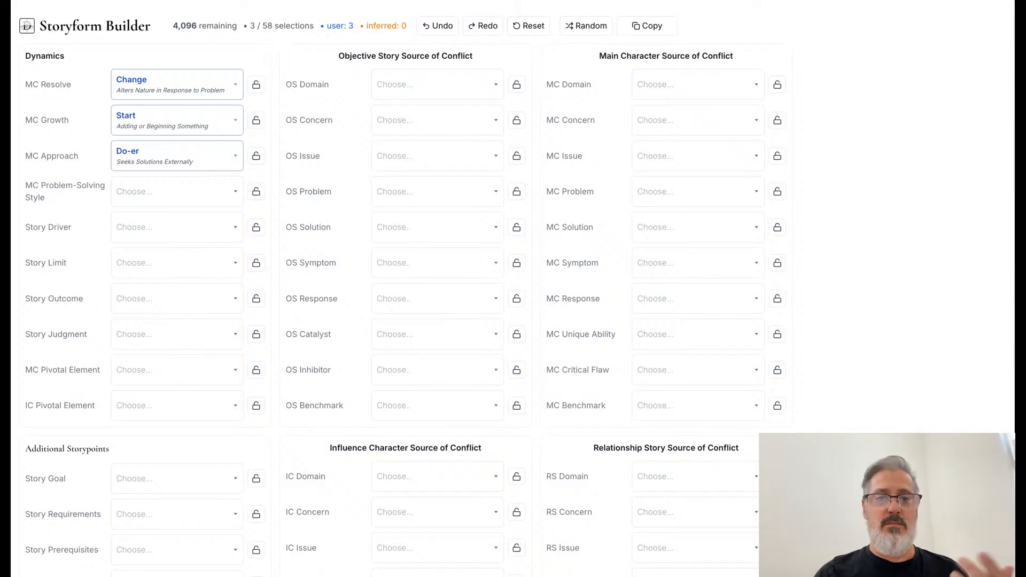
click(442, 87)
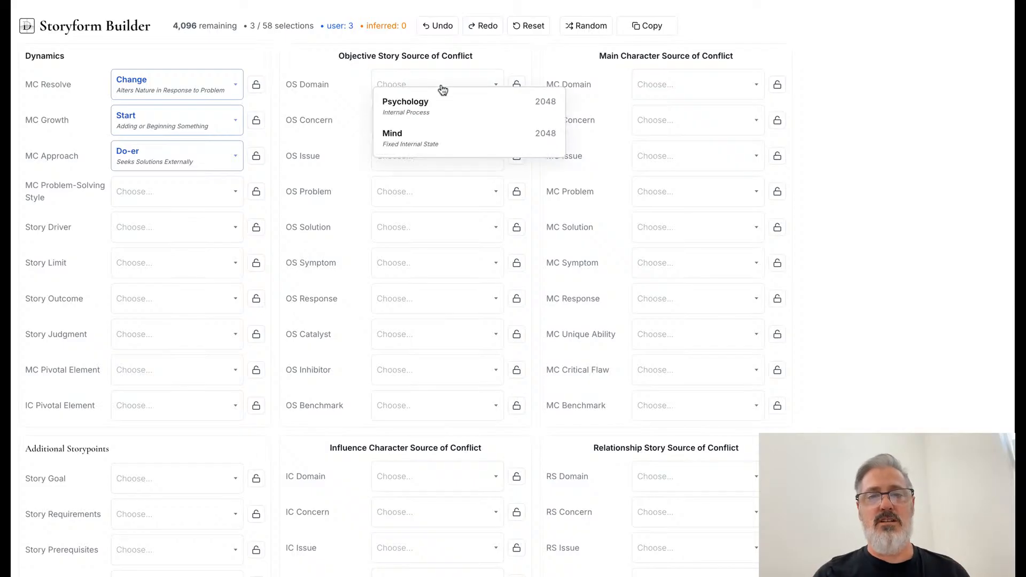
click(502, 60)
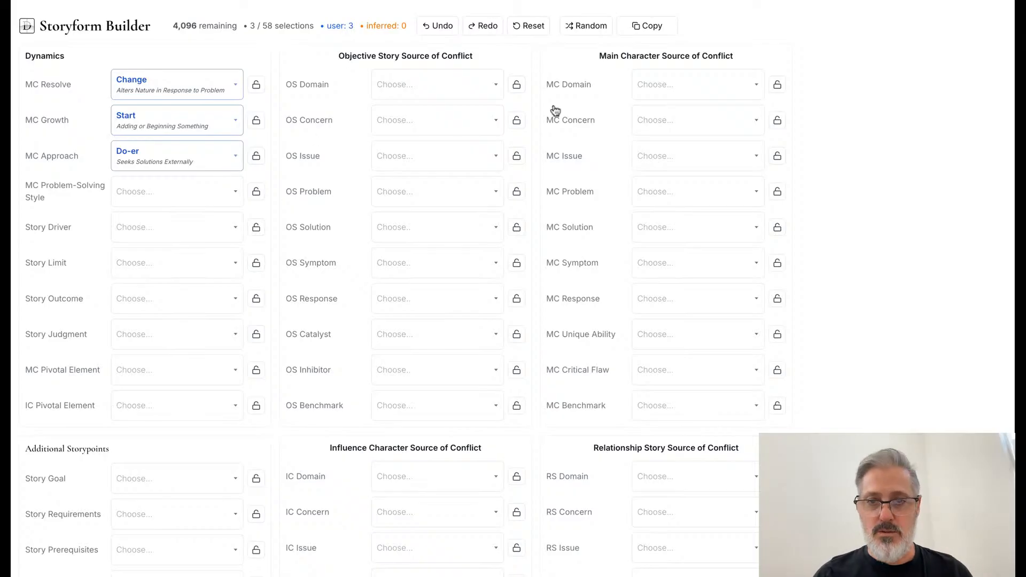
Set the MC Domain to Universe and look over the domain assignments of the four throughlines.
click(742, 93)
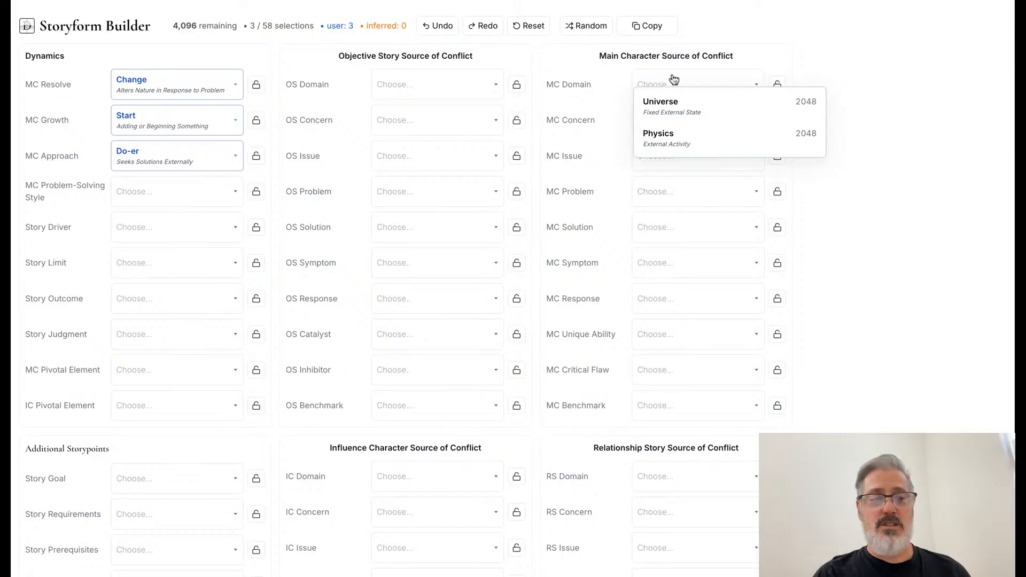
click(696, 103)
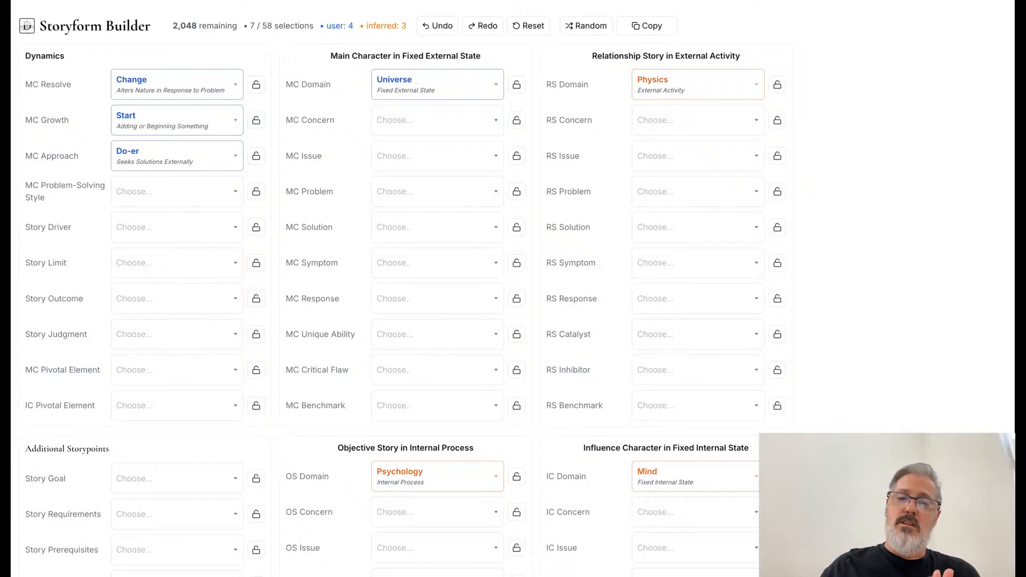
scroll(415, 198, down, 2)
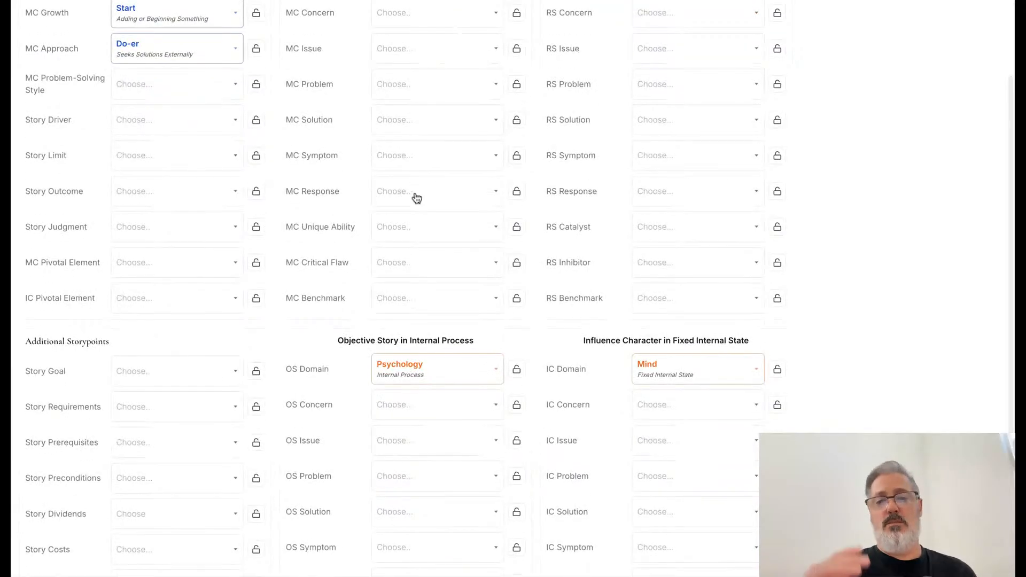
scroll(416, 198, up, 2)
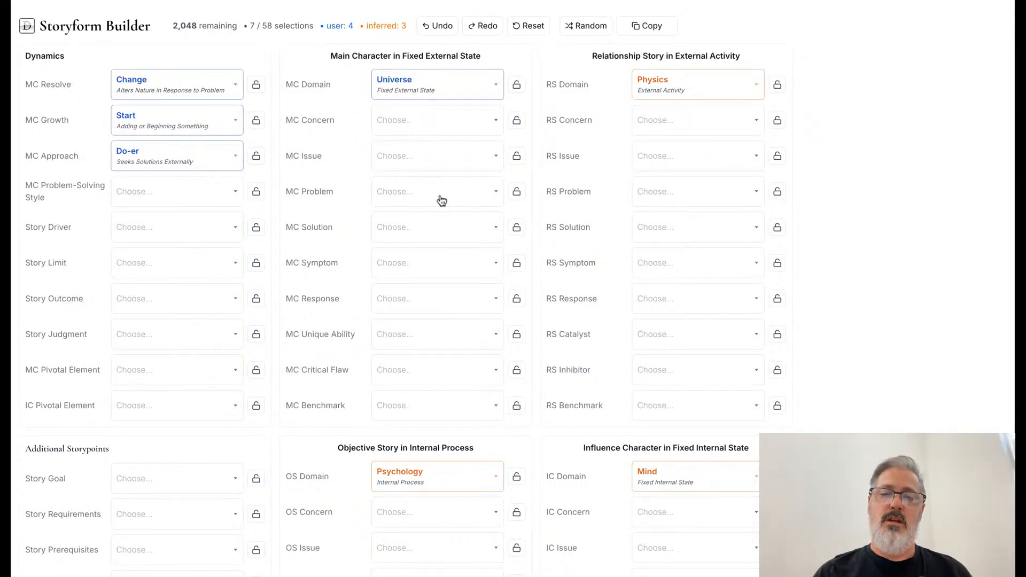
Review the domain assignments of all four throughlines and the still empty storypoints across the storyform.
scroll(442, 201, down, 3)
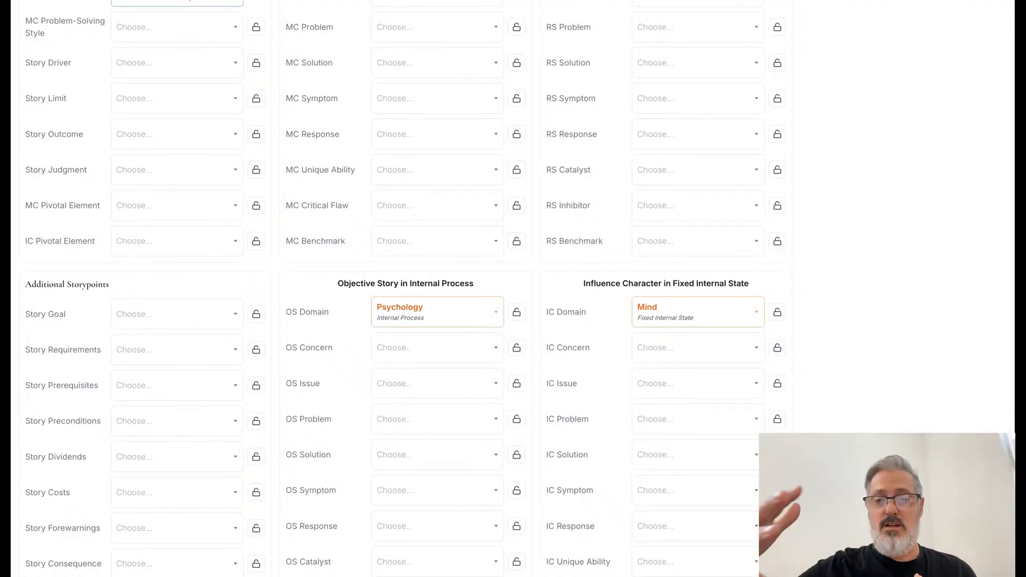
scroll(520, 289, up, 2)
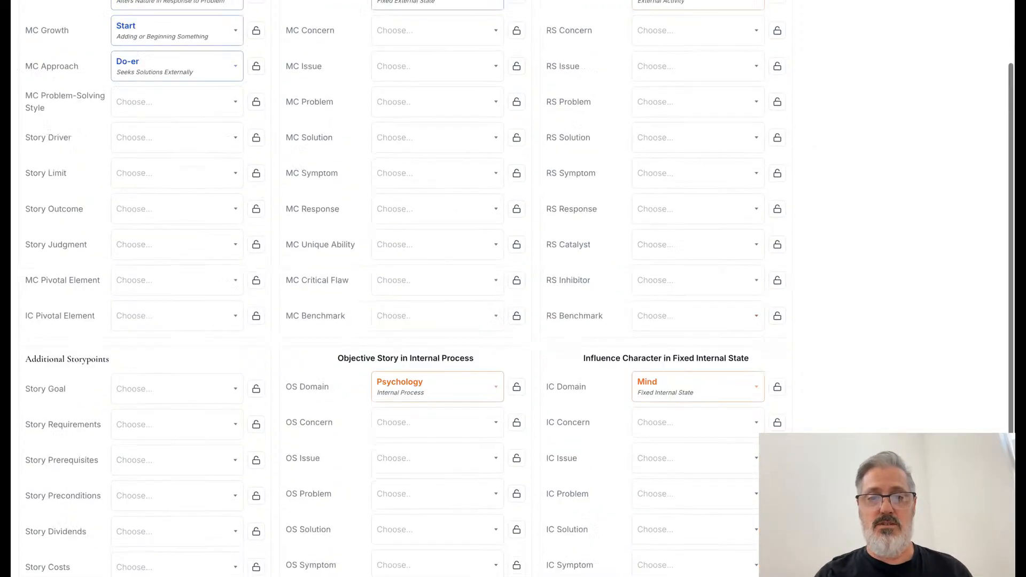
scroll(513, 289, up, 2)
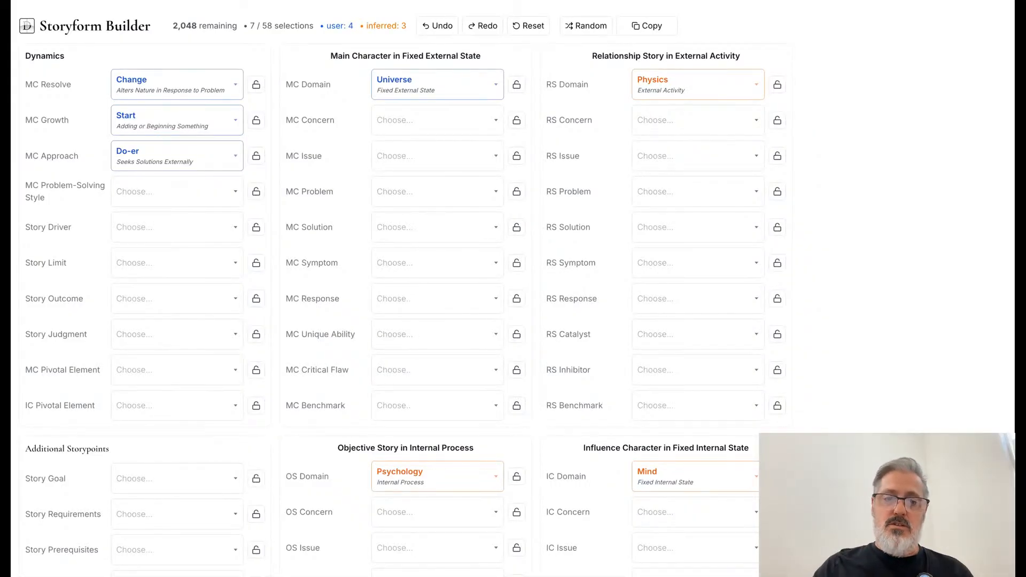
scroll(513, 288, down, 3)
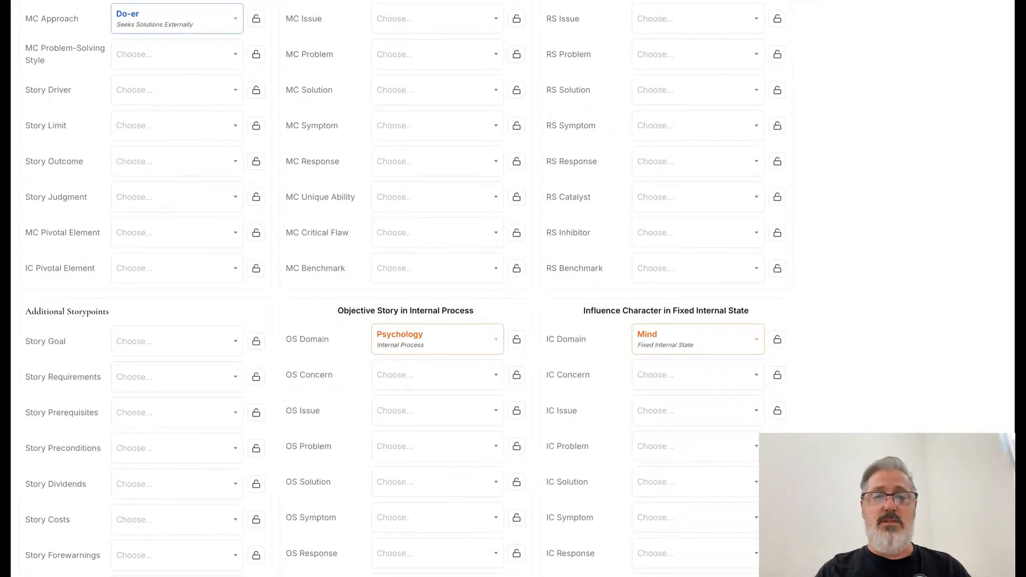
scroll(513, 288, up, 3)
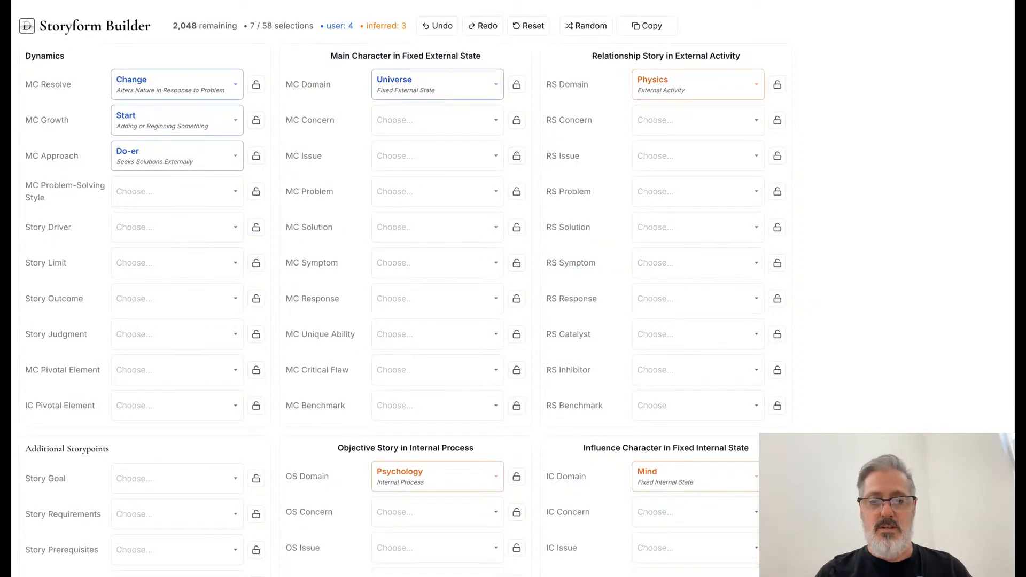
scroll(522, 347, down, 1)
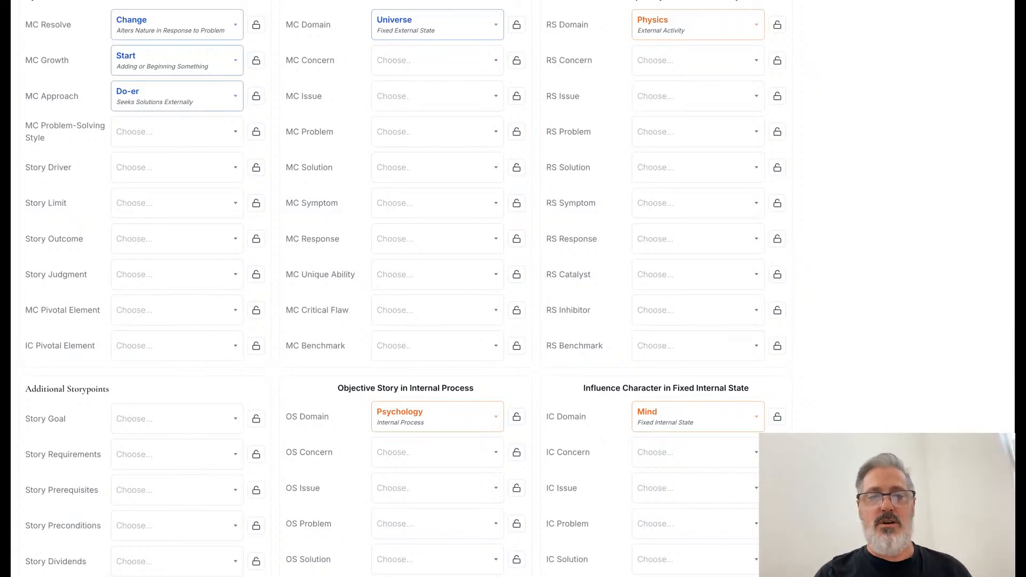
scroll(513, 289, up, 2)
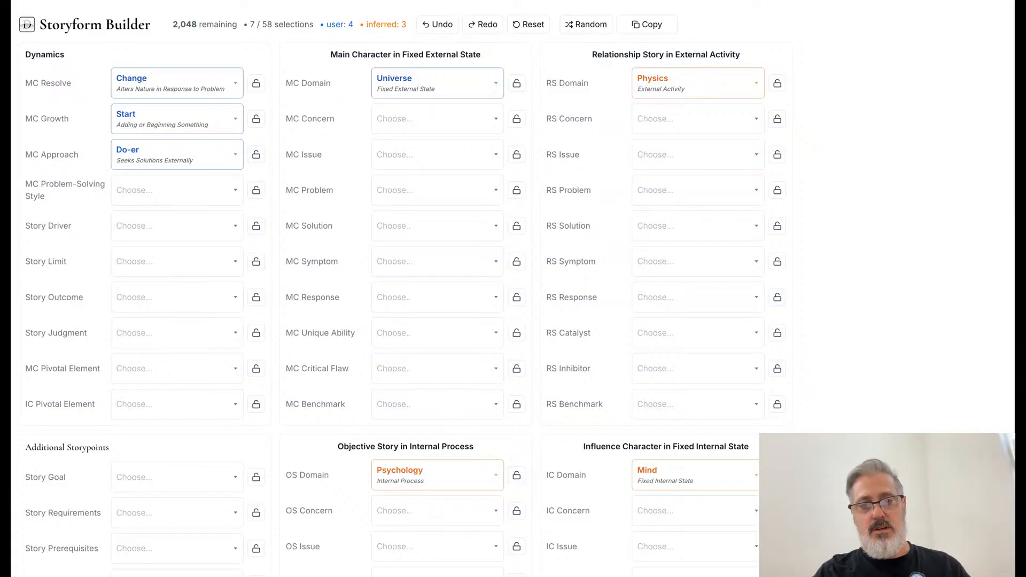
scroll(606, 431, down, 5)
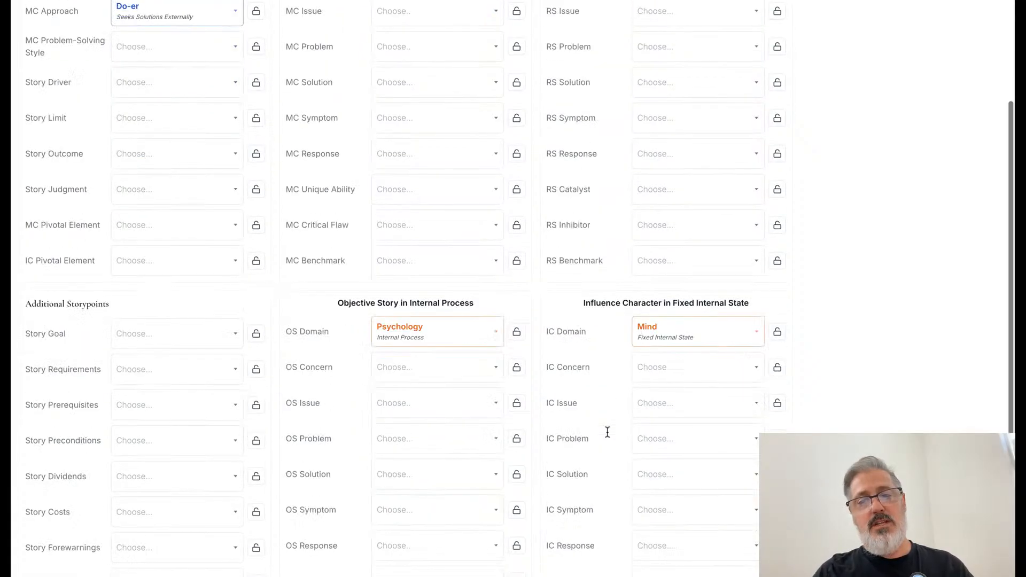
scroll(577, 315, up, 5)
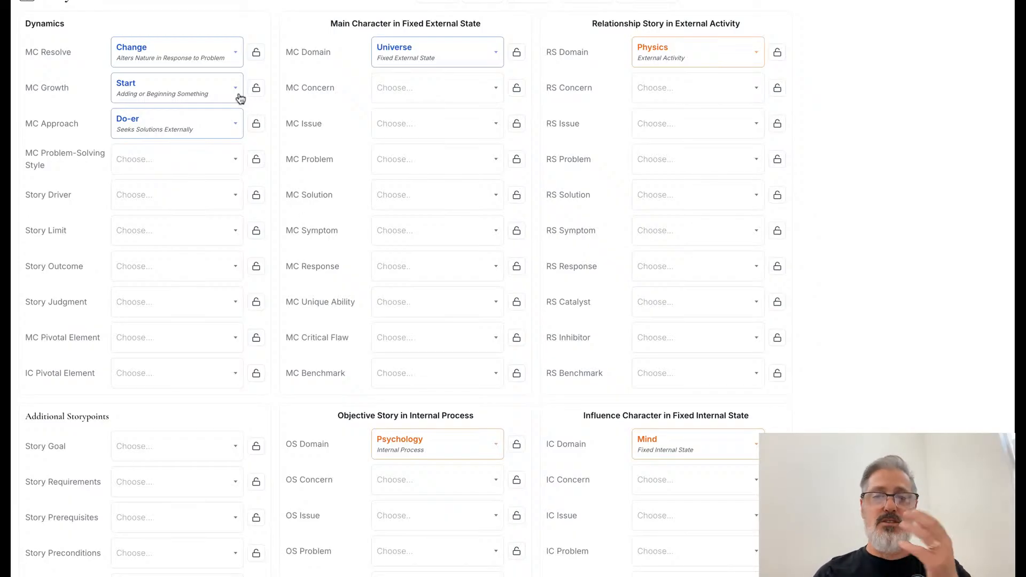
Set MC Growth to Stop and copy the current storyform selections.
scroll(334, 124, up, 1)
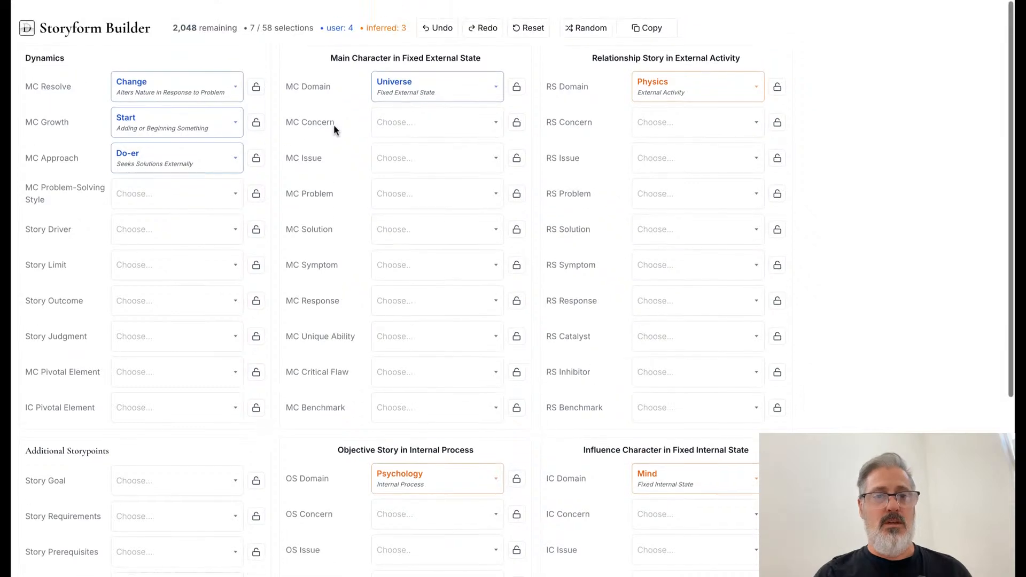
click(235, 122)
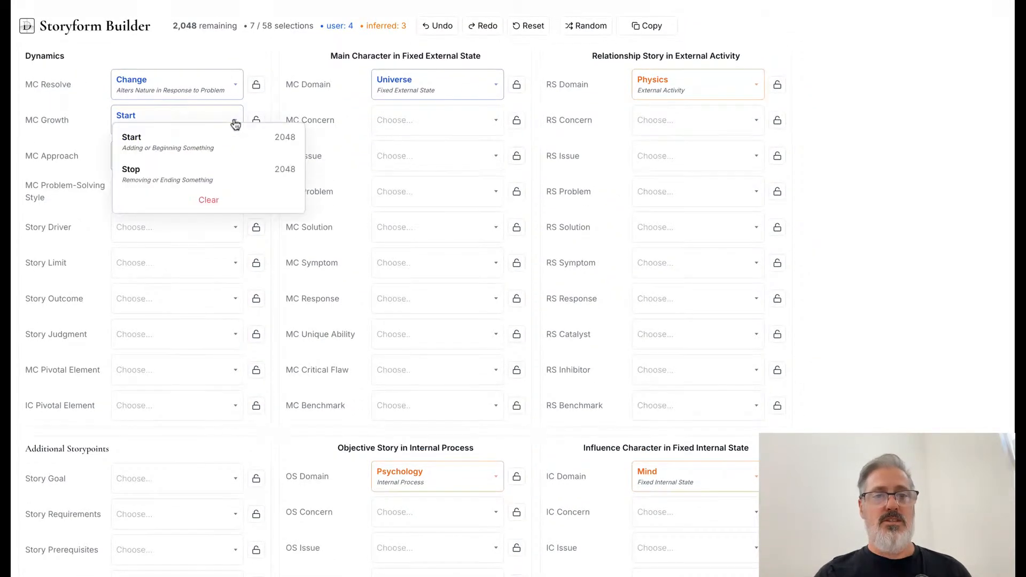
click(199, 169)
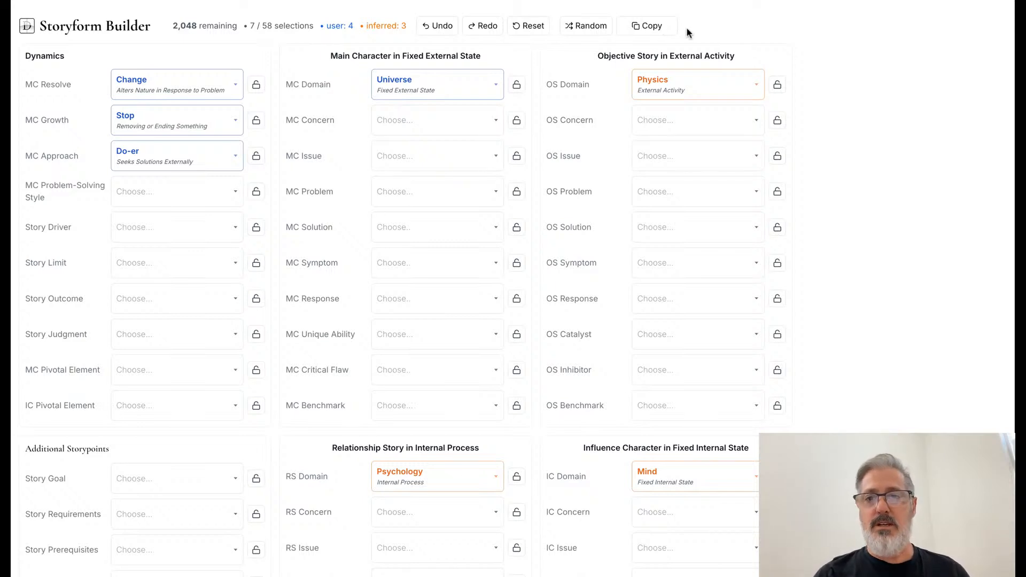
click(645, 29)
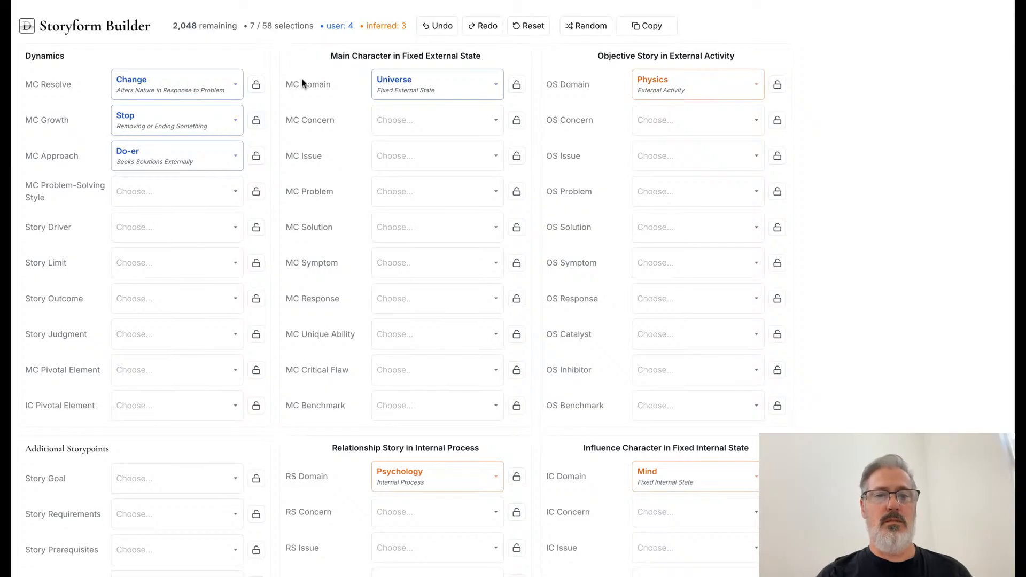
Open Narrova from the Narrative Platform home page, keeping the Storyform Builder open in its own tab.
double_click(26, 28)
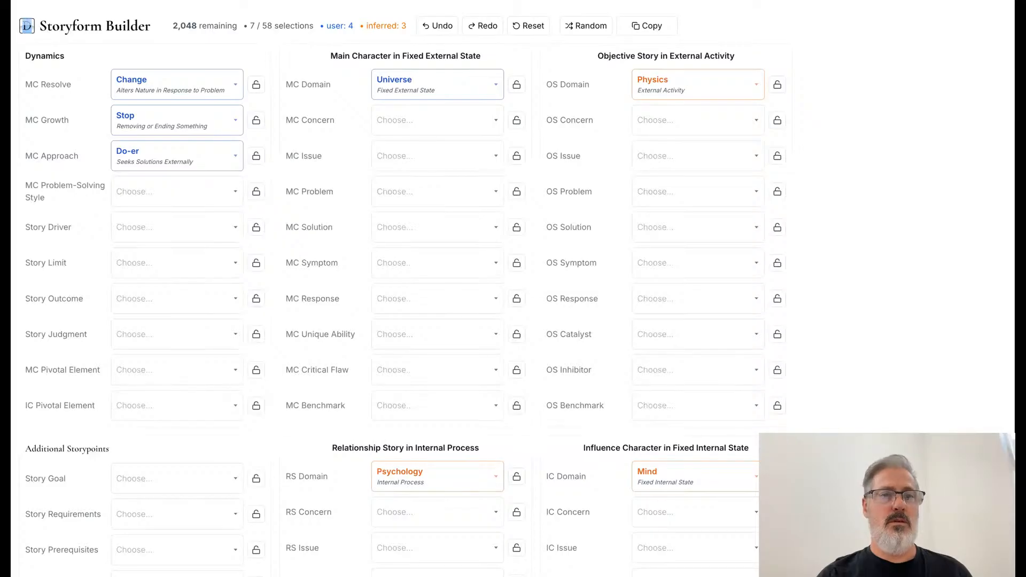
click(479, 3)
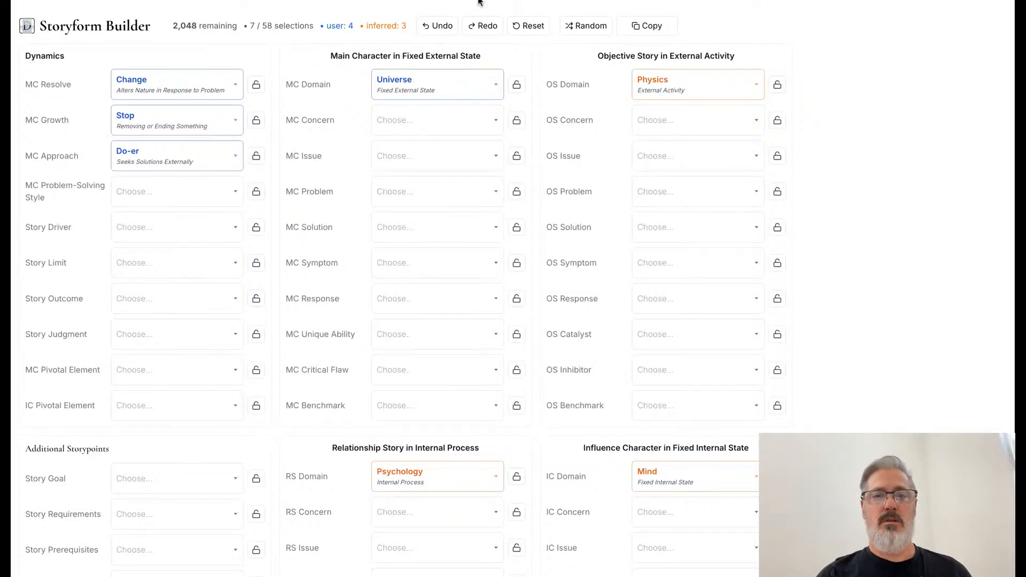
click(477, 1)
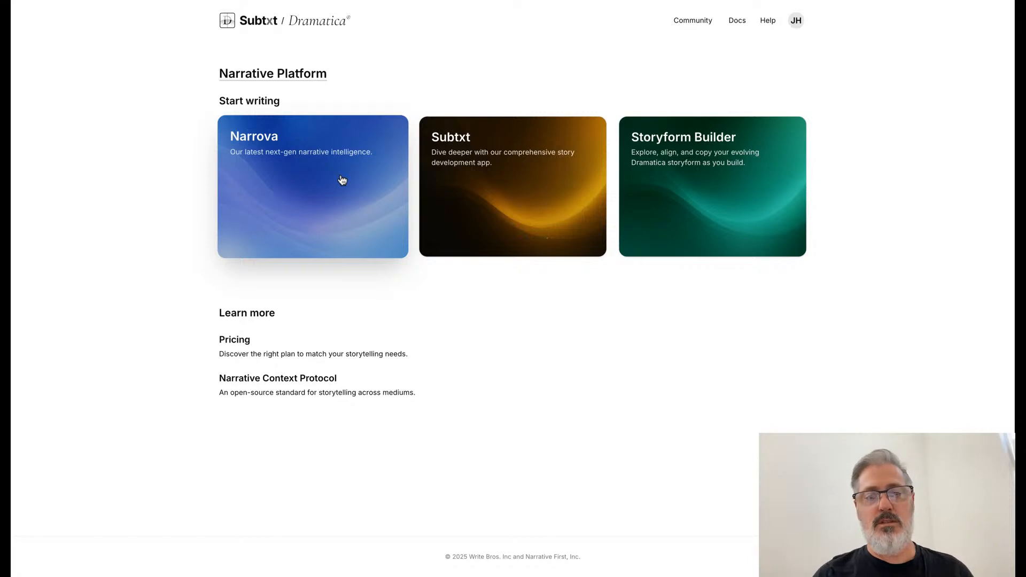
click(334, 201)
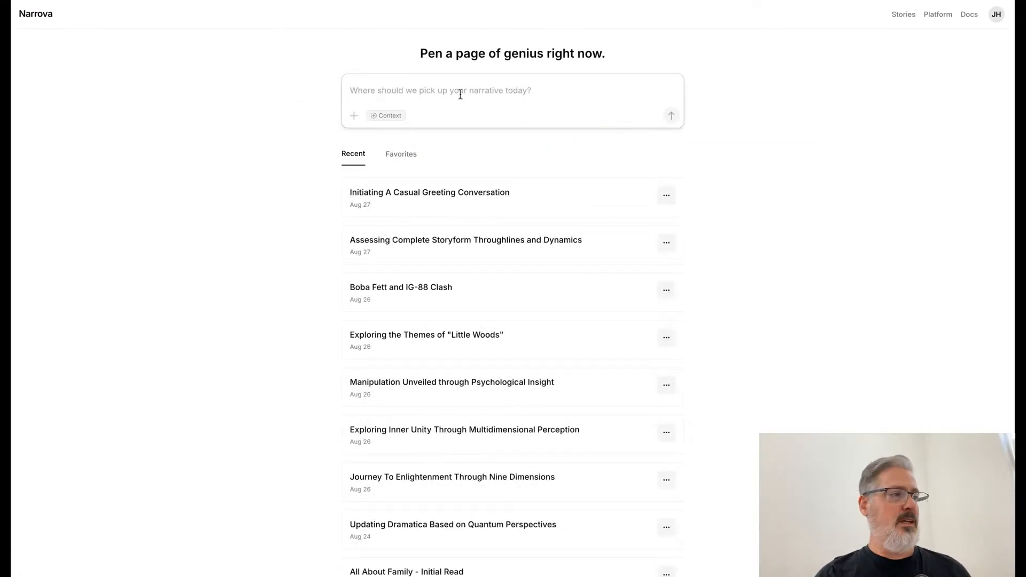
key(super+plus)
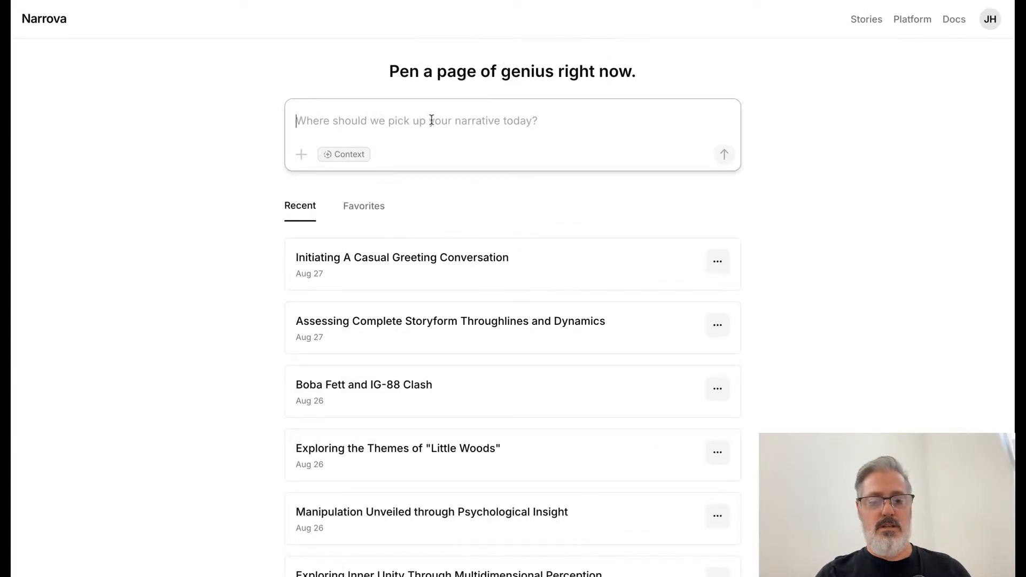
Write the prompt "storyforming: help me work on this storyform - i'm not sure about the rest of the parts of the storyform yet:".
text(sto)
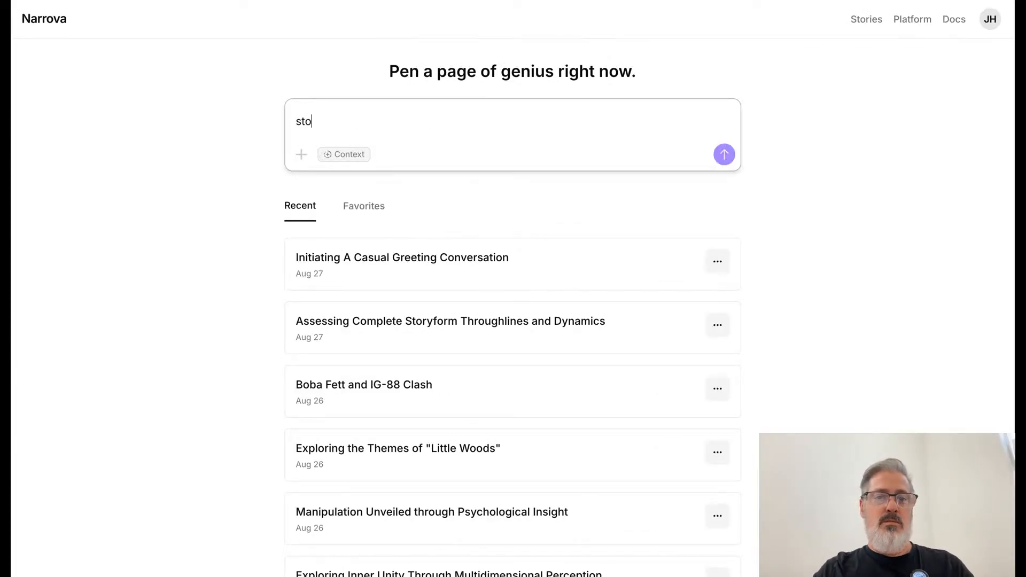
text(ryforming: help me wo)
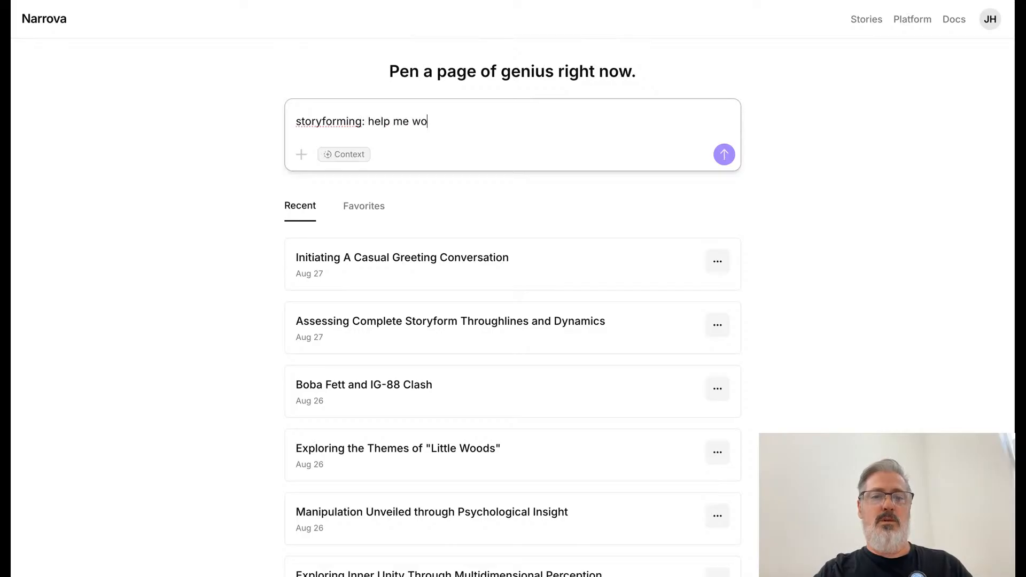
text(rk on this storyform -)
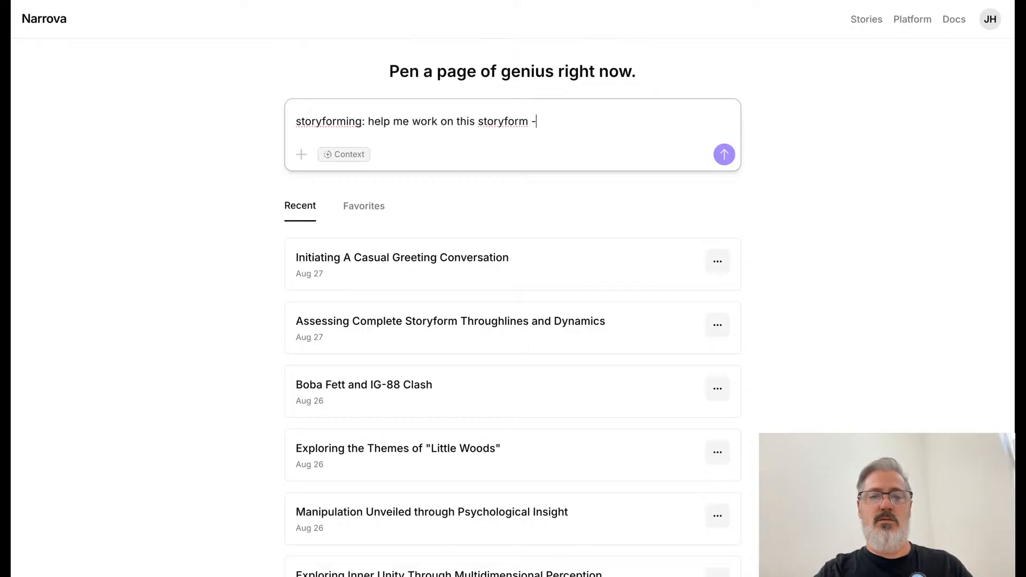
text( i'm not sure about th)
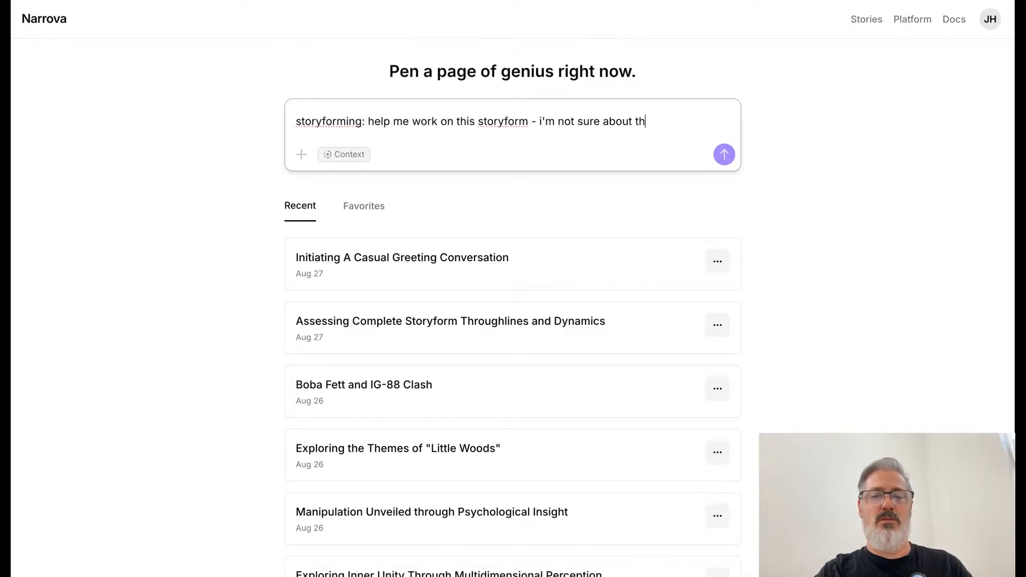
text(e rest of the )
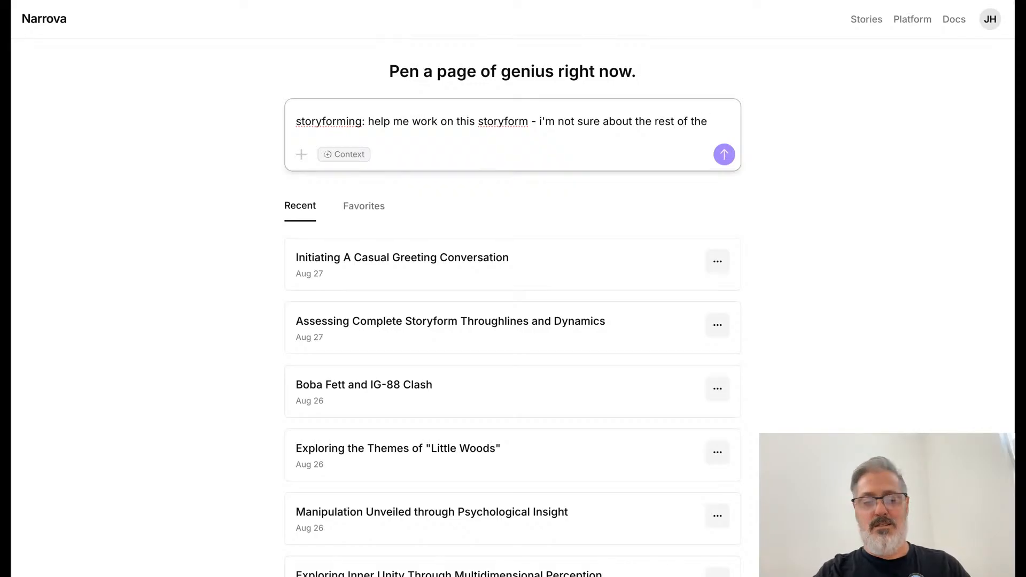
text(parts of the stor)
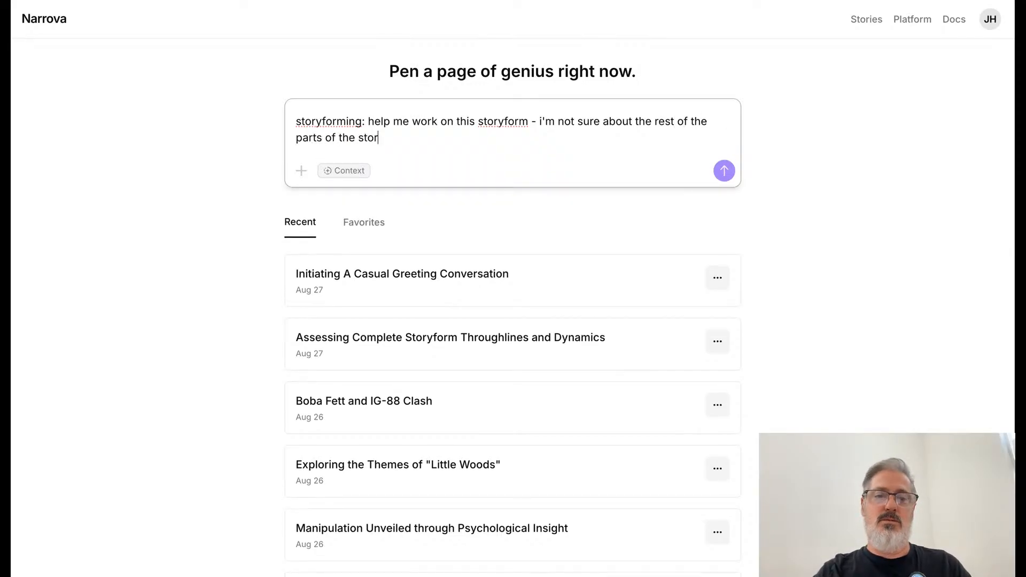
text(yform yet:)
key(Return)
key(Return)
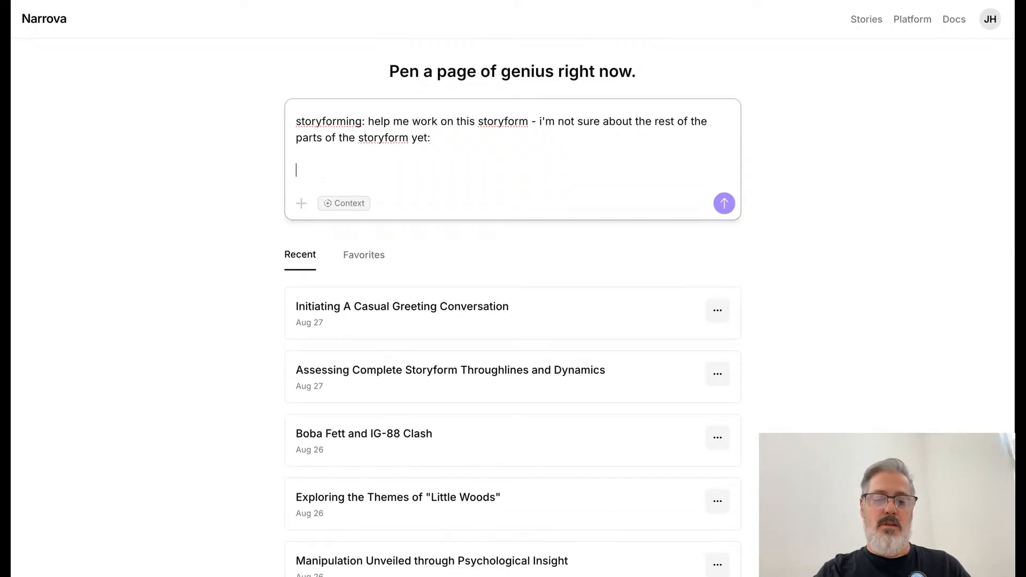
Paste the copied storyform selections below the prompt and put the Inferred Choices on their own line.
key(ctrl+v)
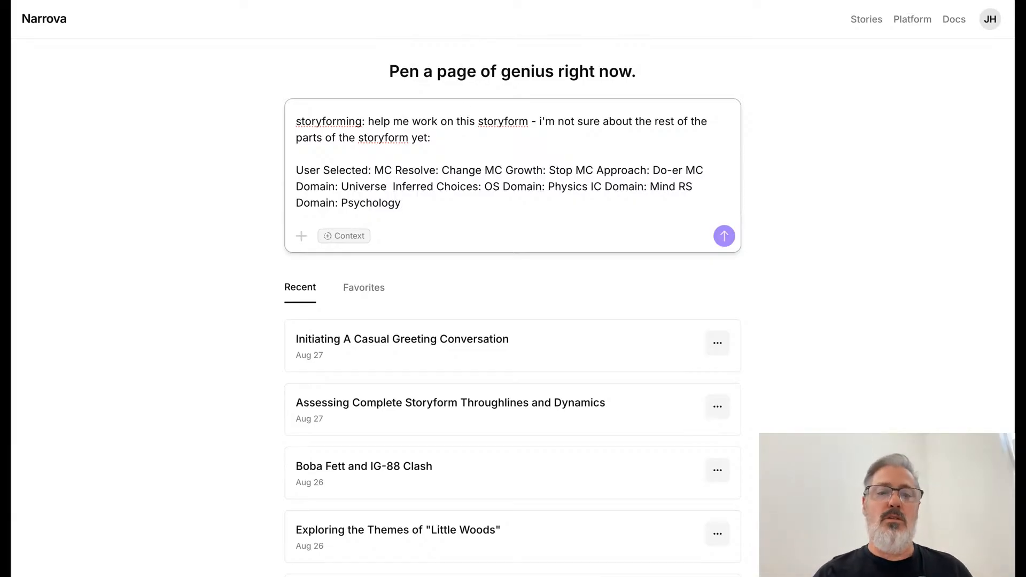
click(393, 186)
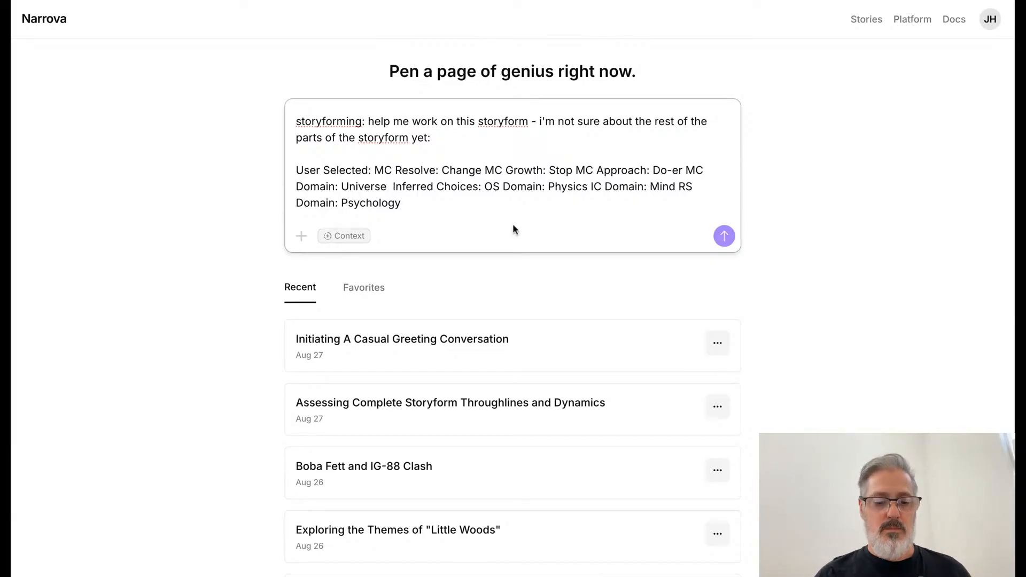
key(shift+Return)
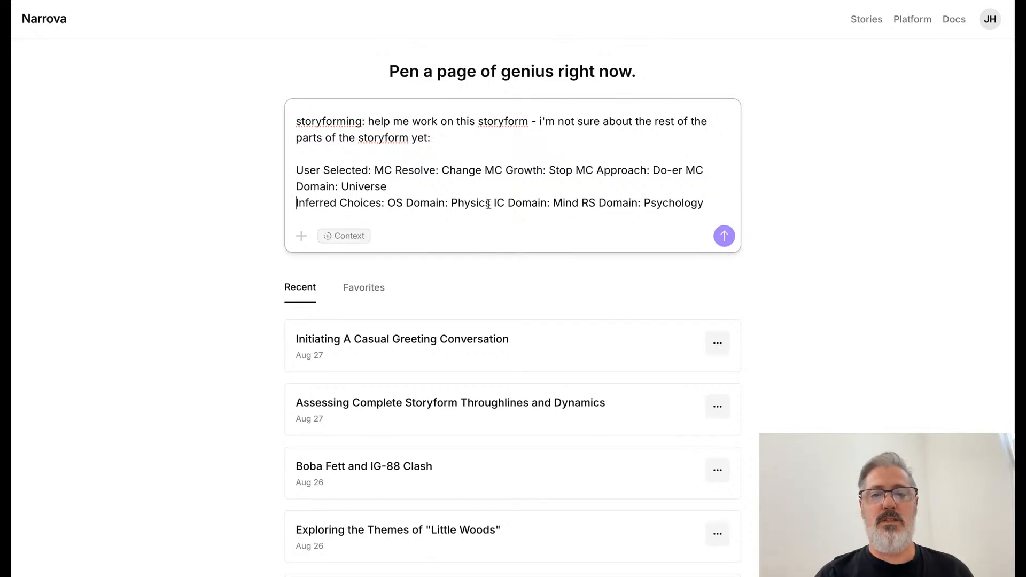
scroll(513, 428, down, 1)
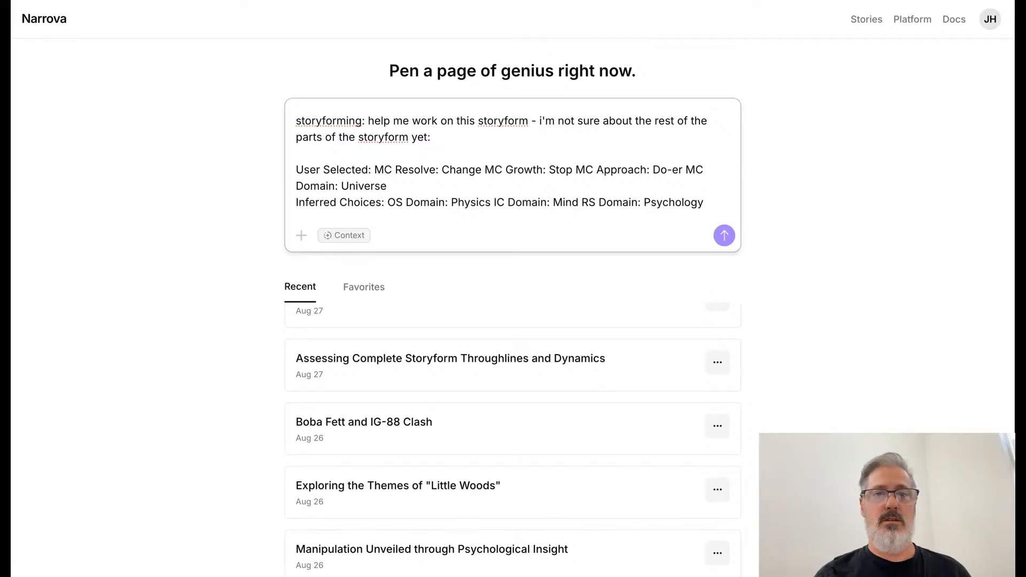
Return to the Storyform Builder and set MC Problem-Solving Style to Linear.
key(ctrl+Tab)
key(ctrl+minus)
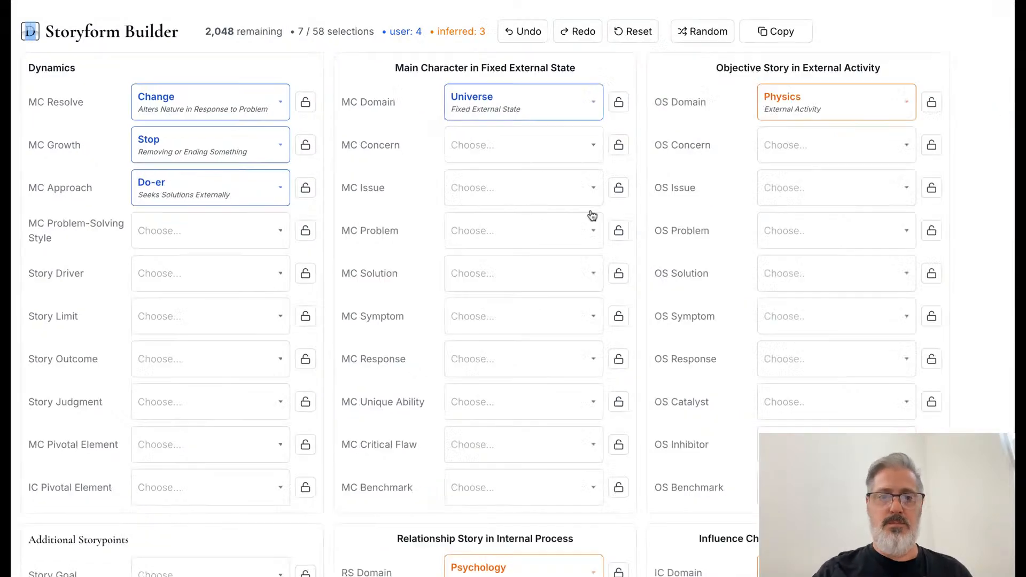
key(ctrl+minus)
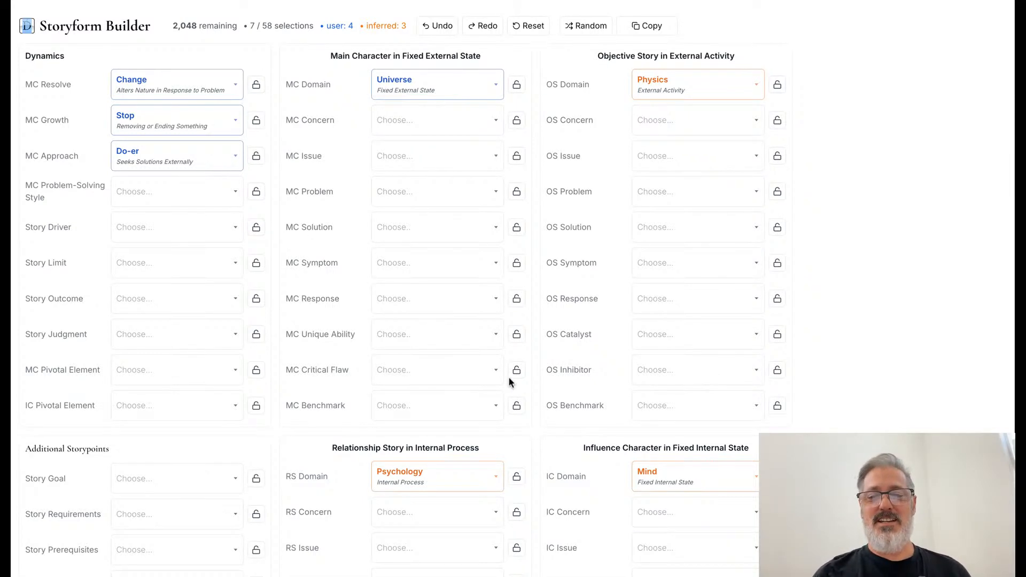
click(223, 196)
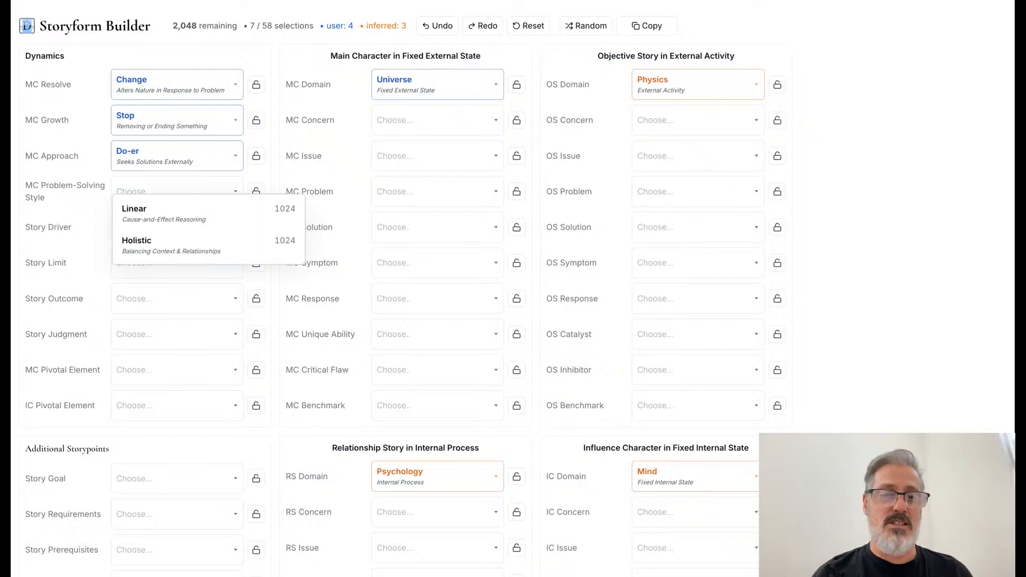
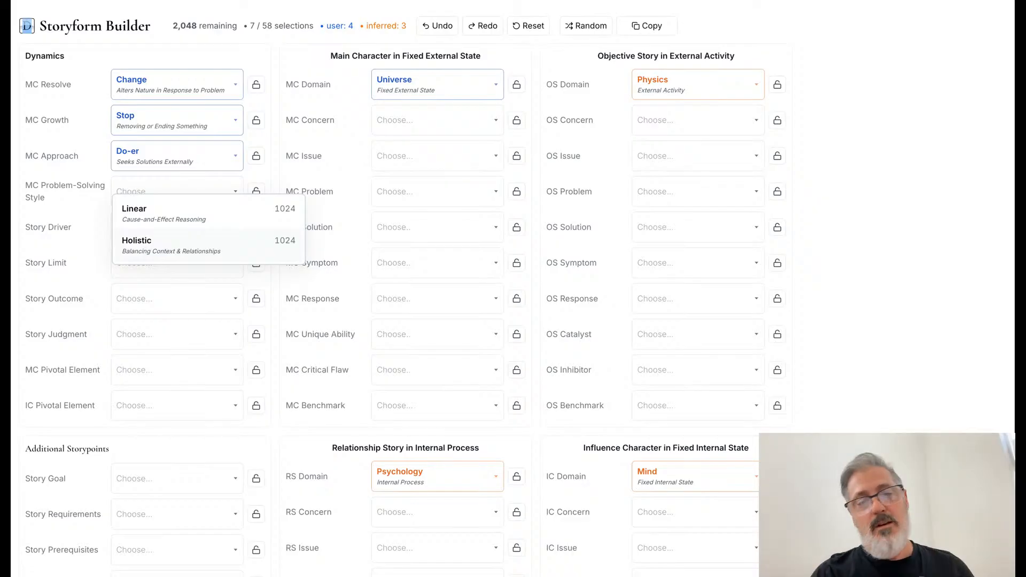
click(222, 224)
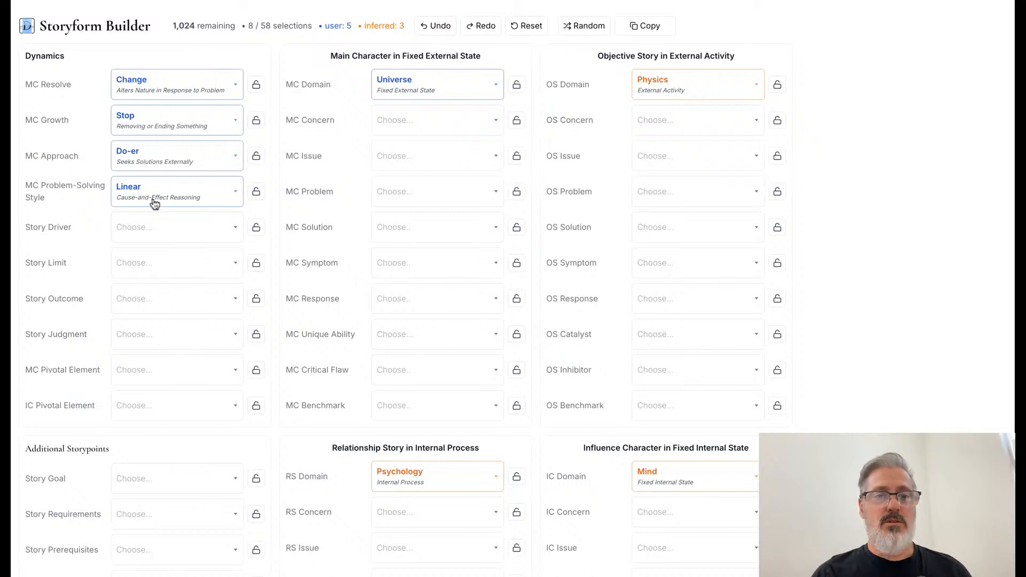
Set Story Driver to Action and Story Limit to Options.
click(174, 233)
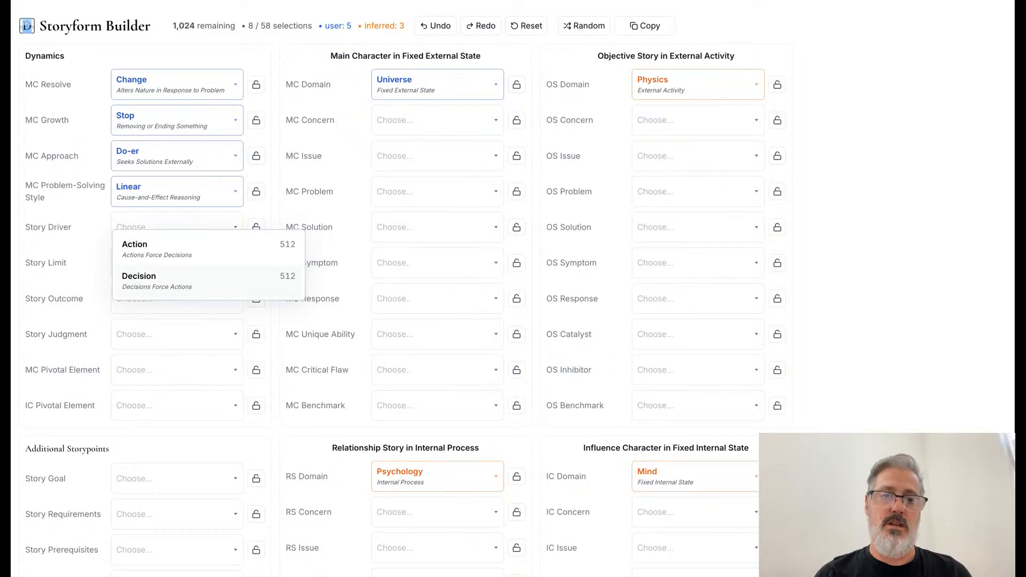
click(203, 254)
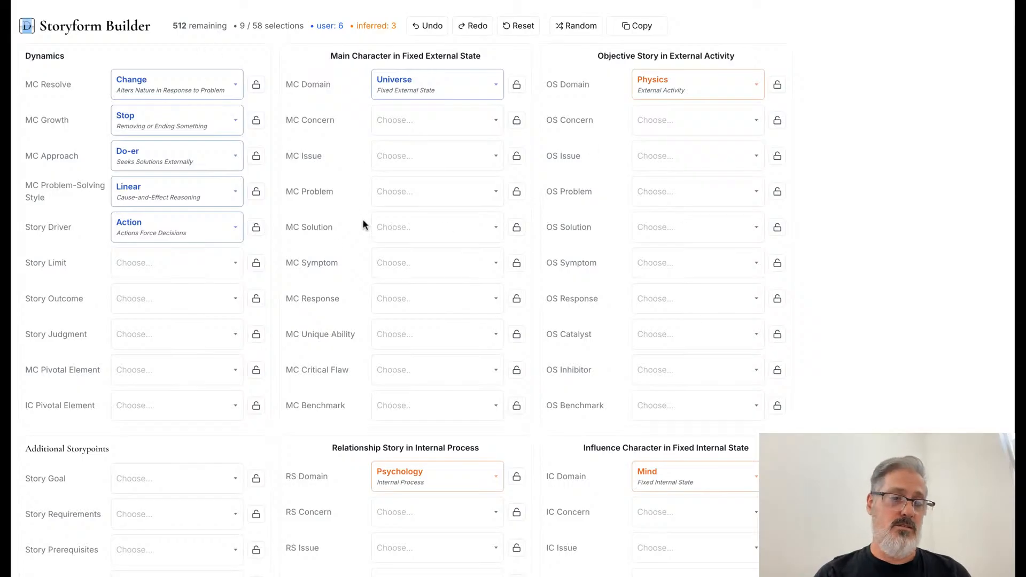
click(209, 267)
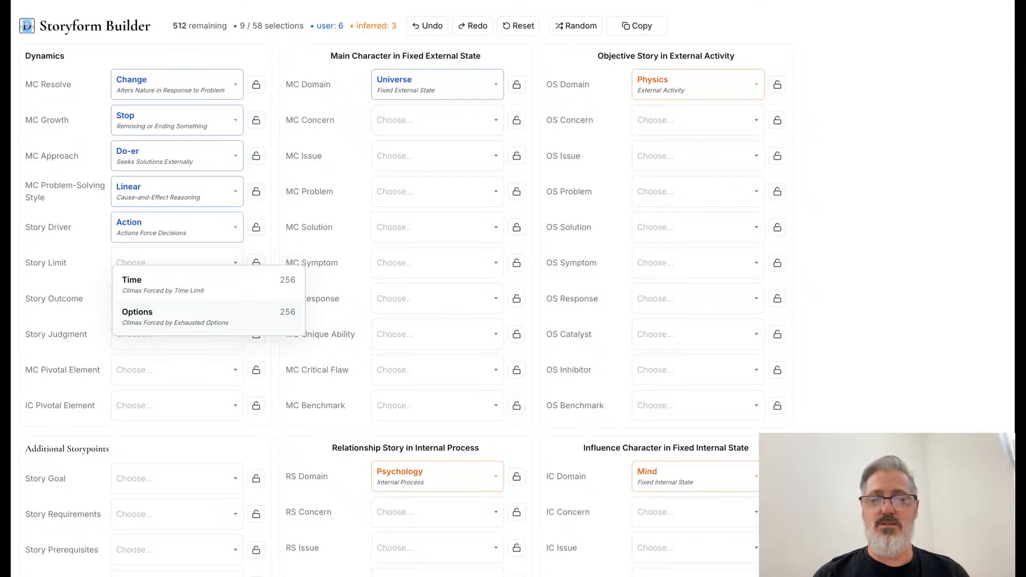
click(177, 315)
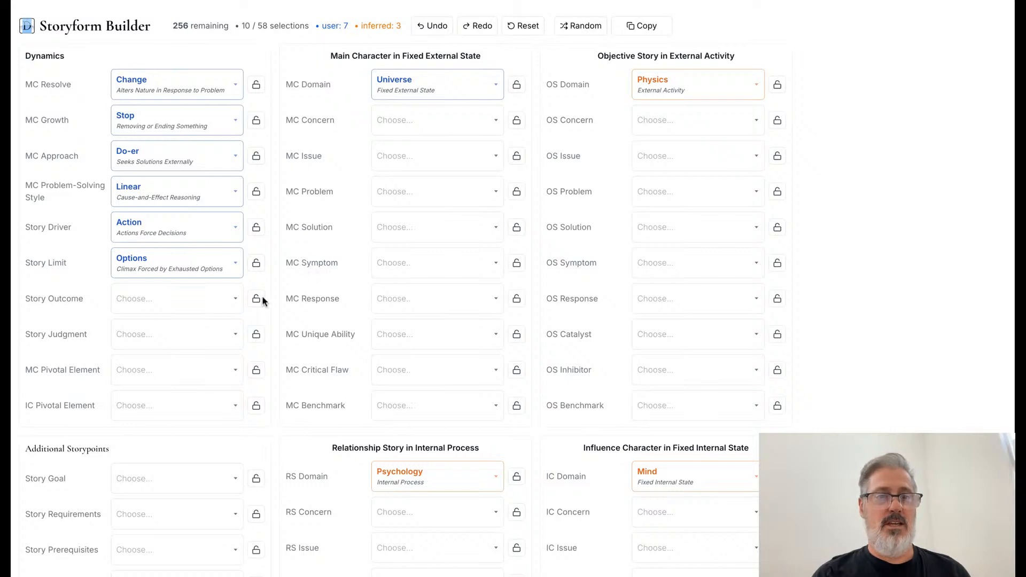
Compare the available choices for Story Outcome and Story Judgment without selecting any of them.
click(212, 305)
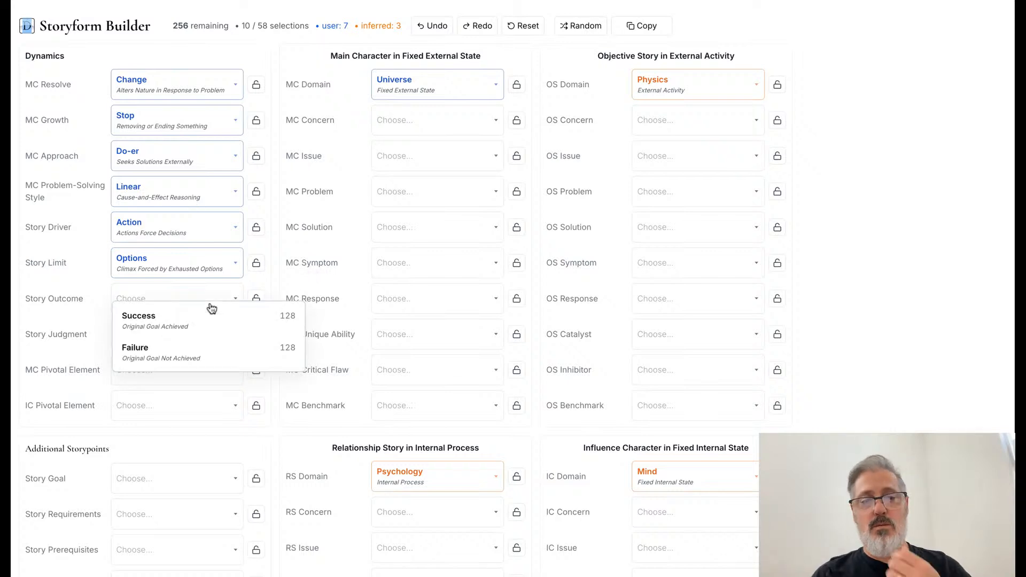
click(101, 279)
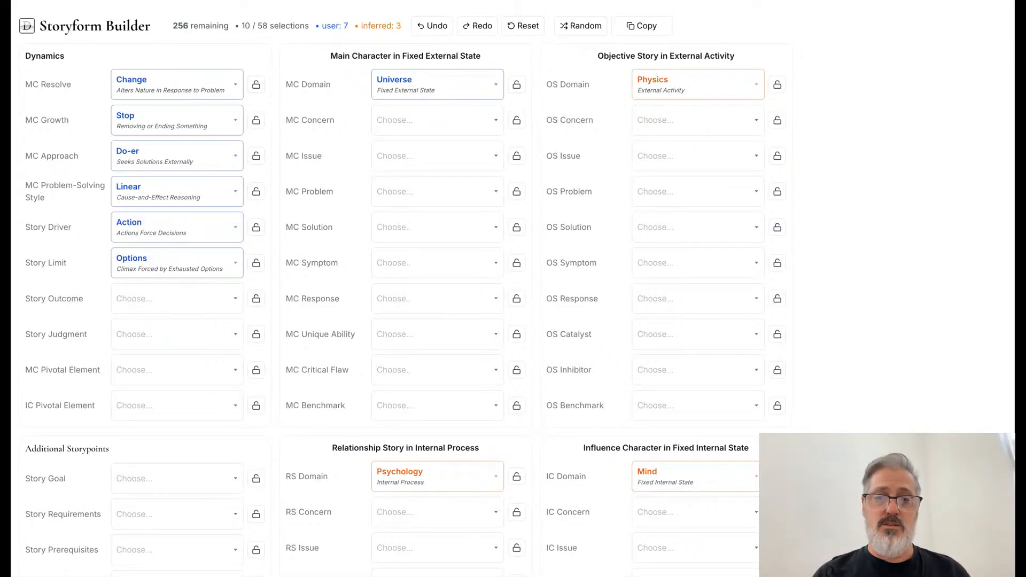
click(146, 302)
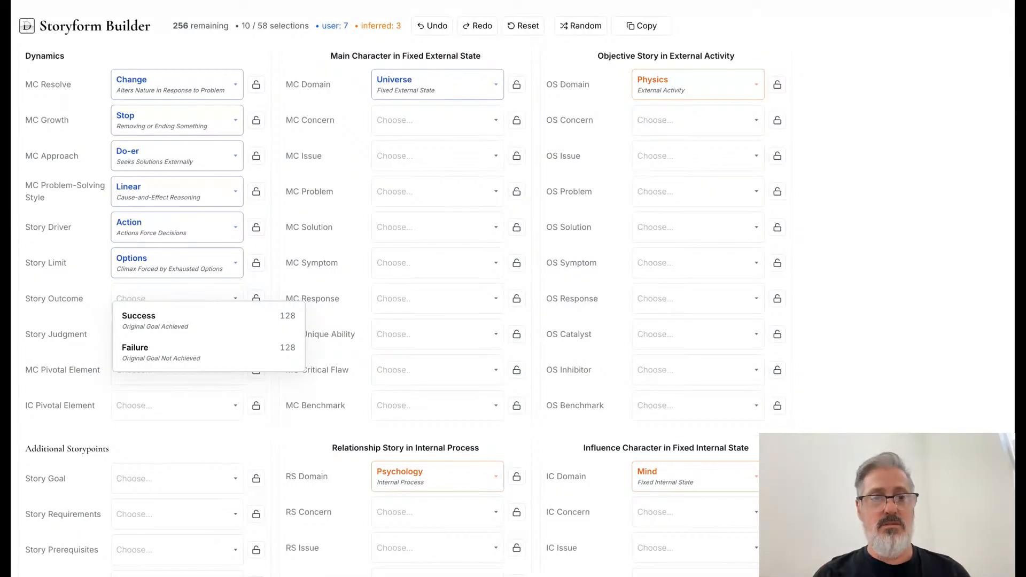
click(134, 299)
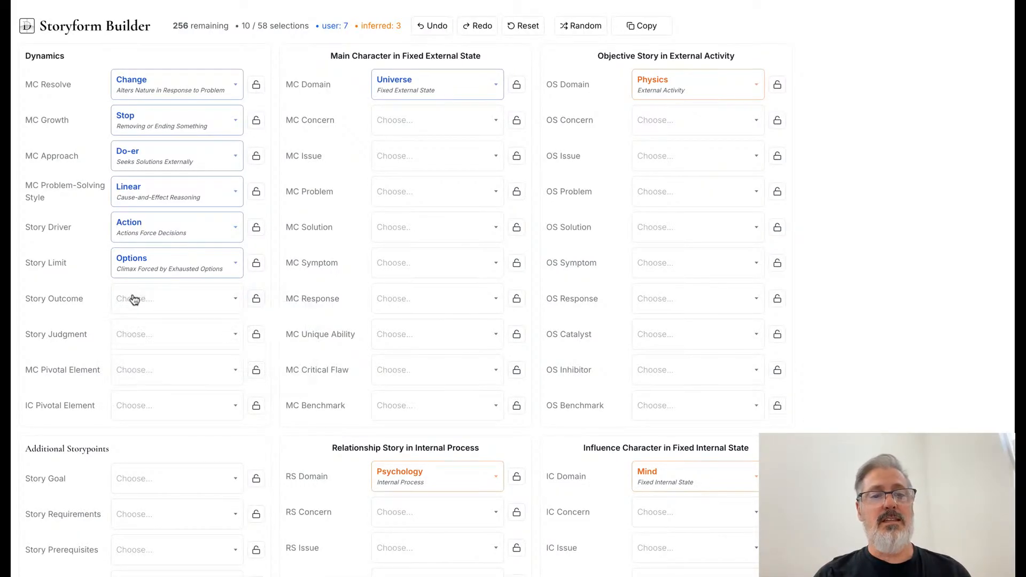
click(148, 336)
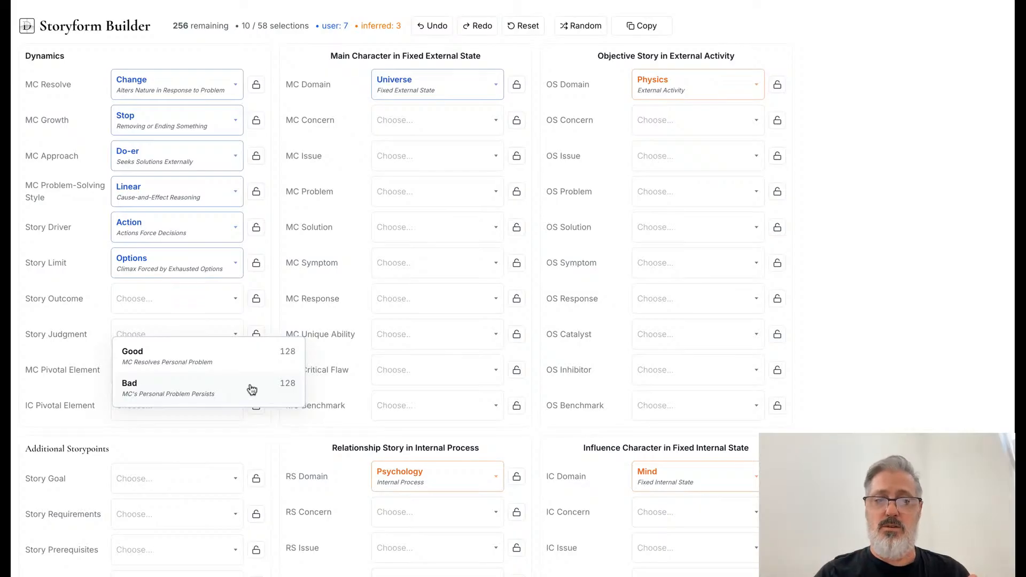
click(179, 303)
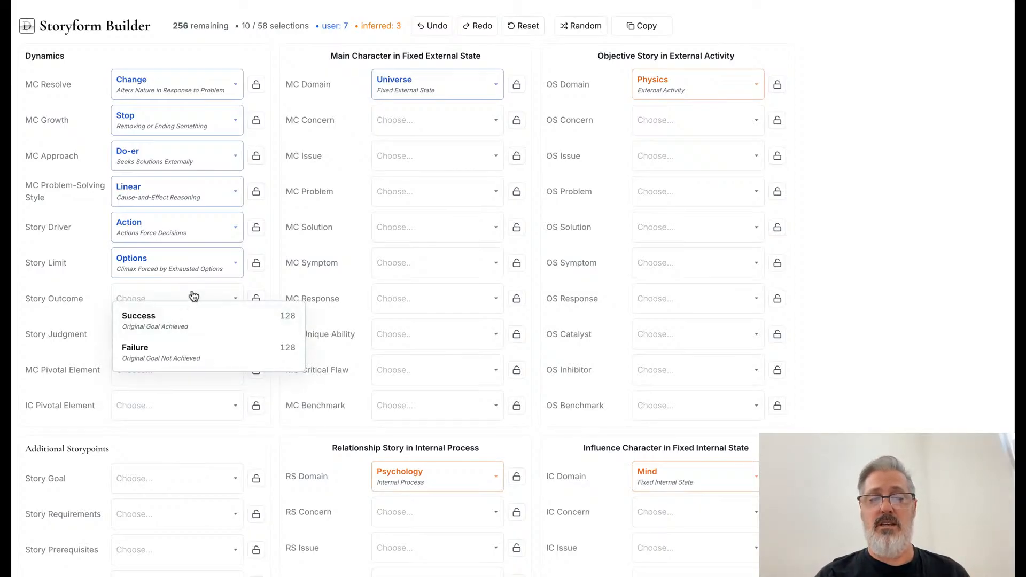
click(194, 296)
click(190, 343)
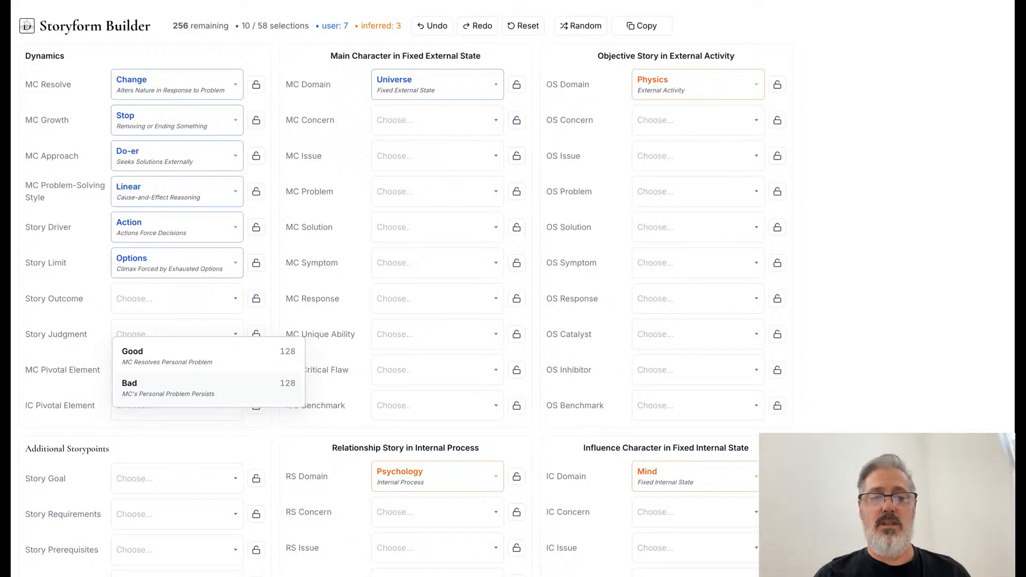
click(166, 301)
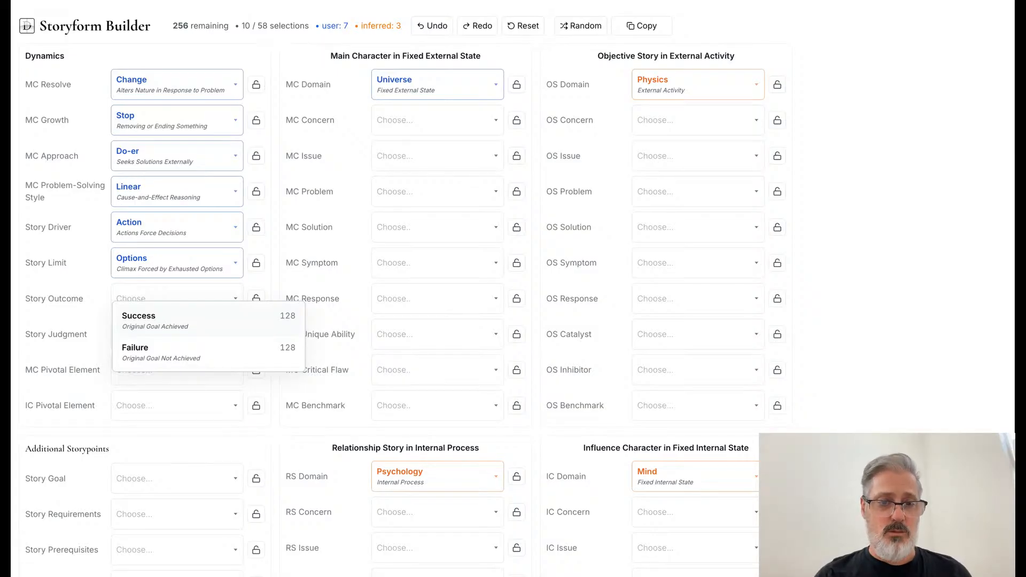
click(183, 297)
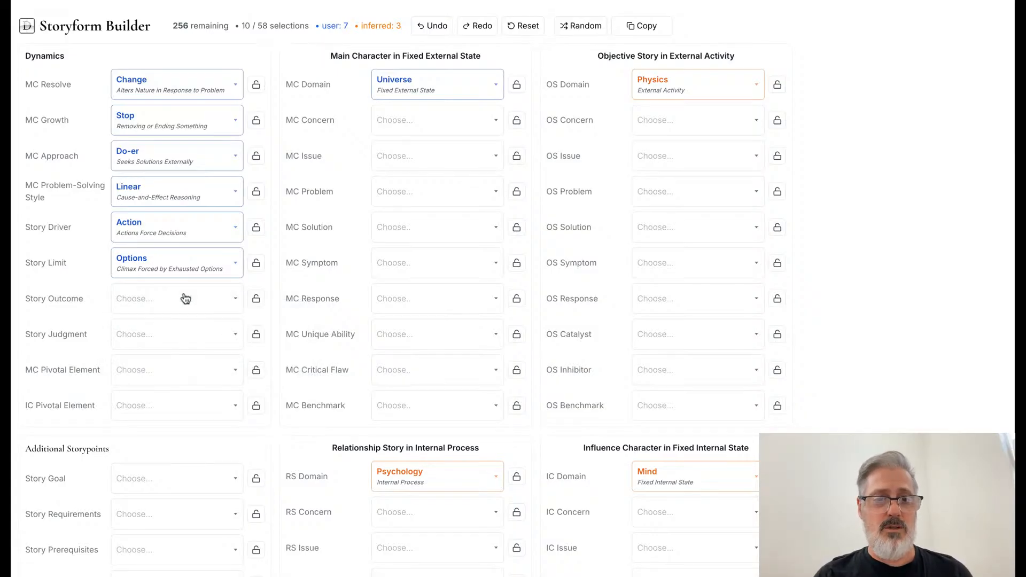
click(194, 337)
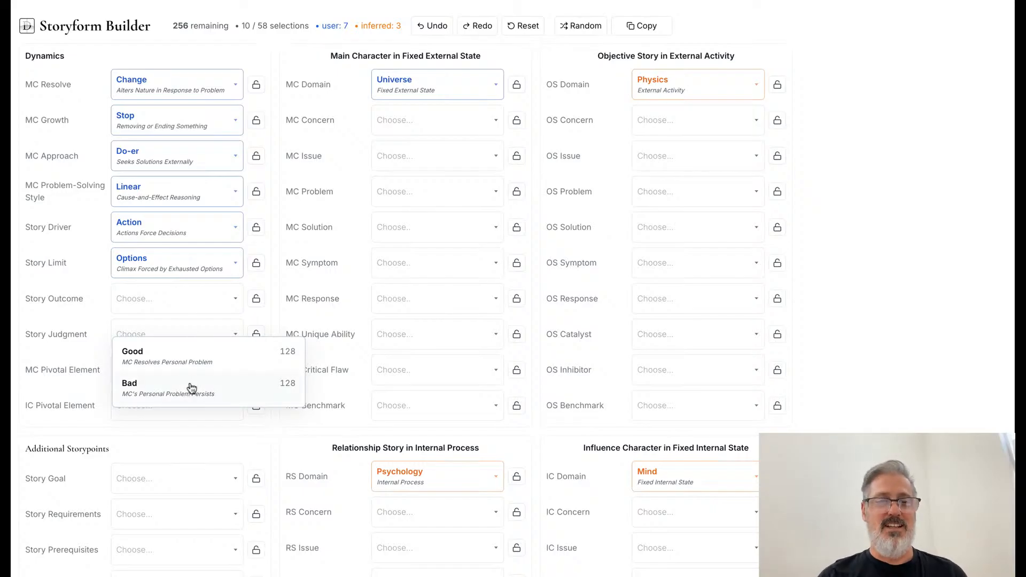
Set Story Outcome to Success, try Bad for Story Judgment, and settle on Good.
click(208, 302)
click(186, 326)
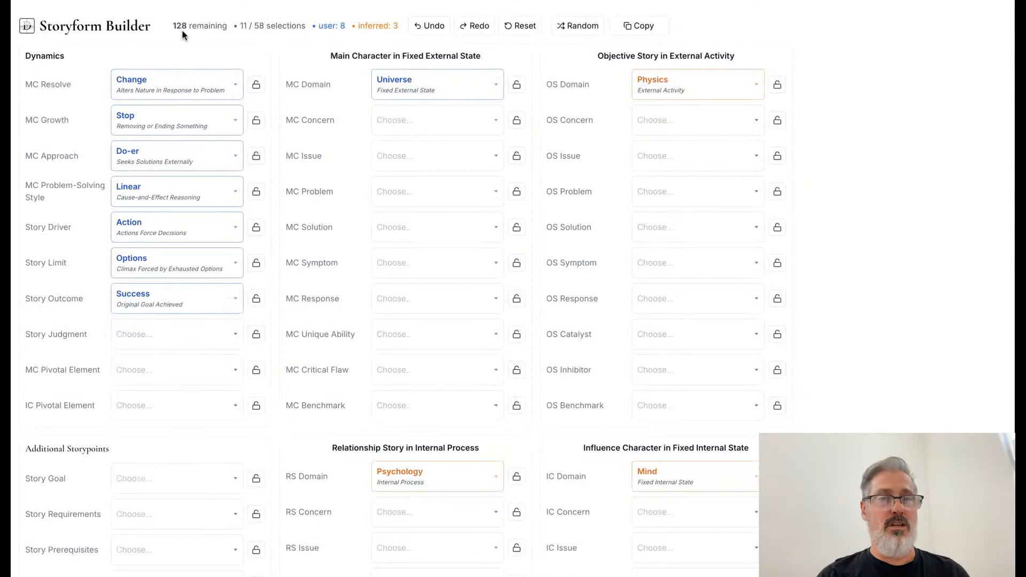
click(180, 344)
click(168, 396)
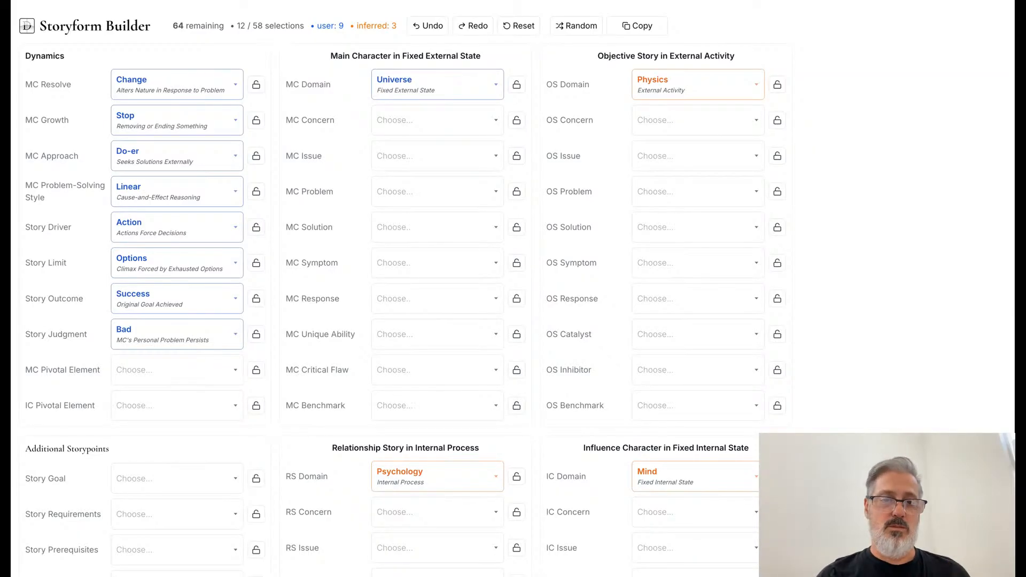
click(171, 336)
click(172, 355)
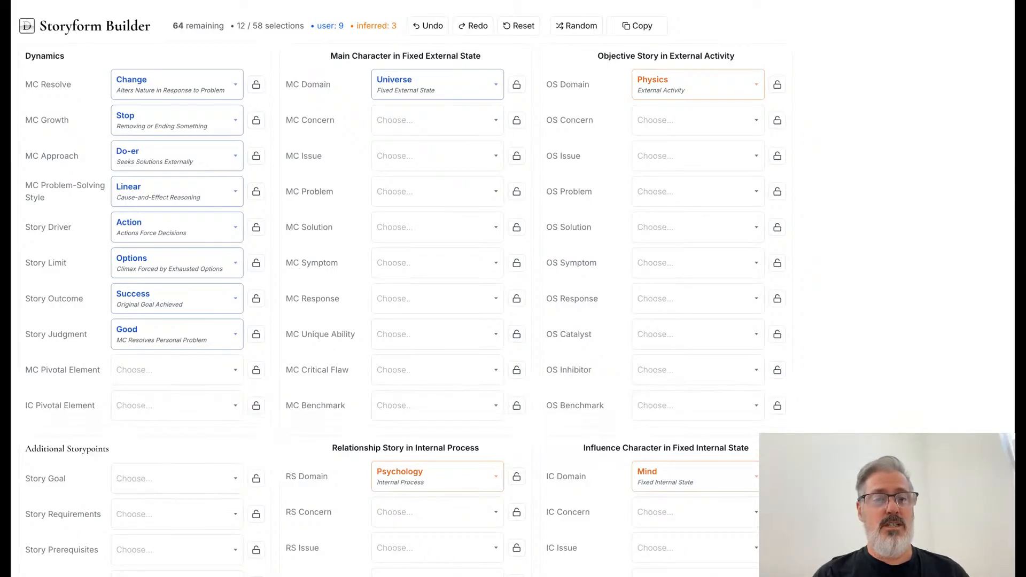
Review the MC Problem-Solving Style alternatives and browse the list of MC Pivotal Element options, leaving both unchanged.
click(173, 196)
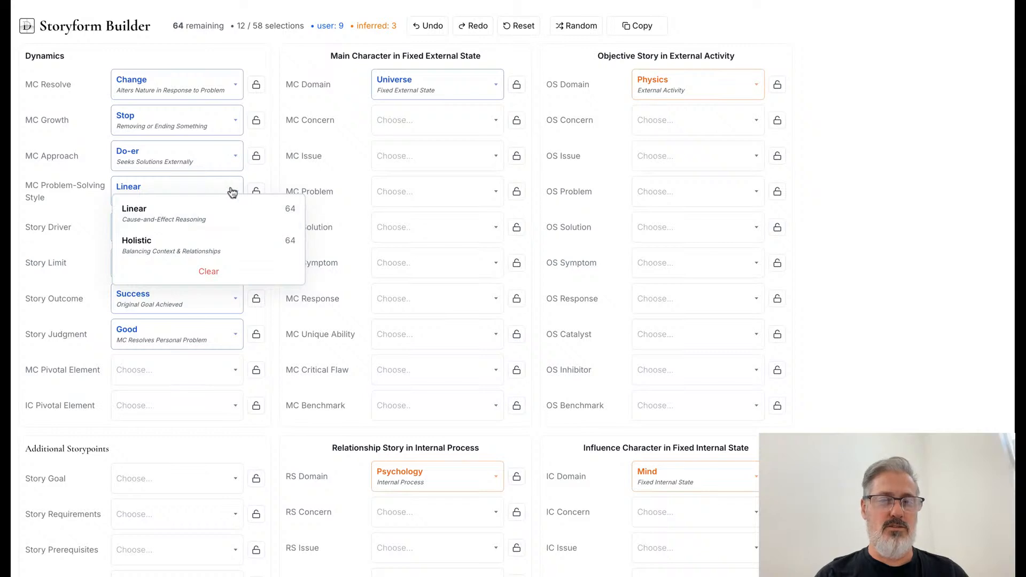
click(264, 174)
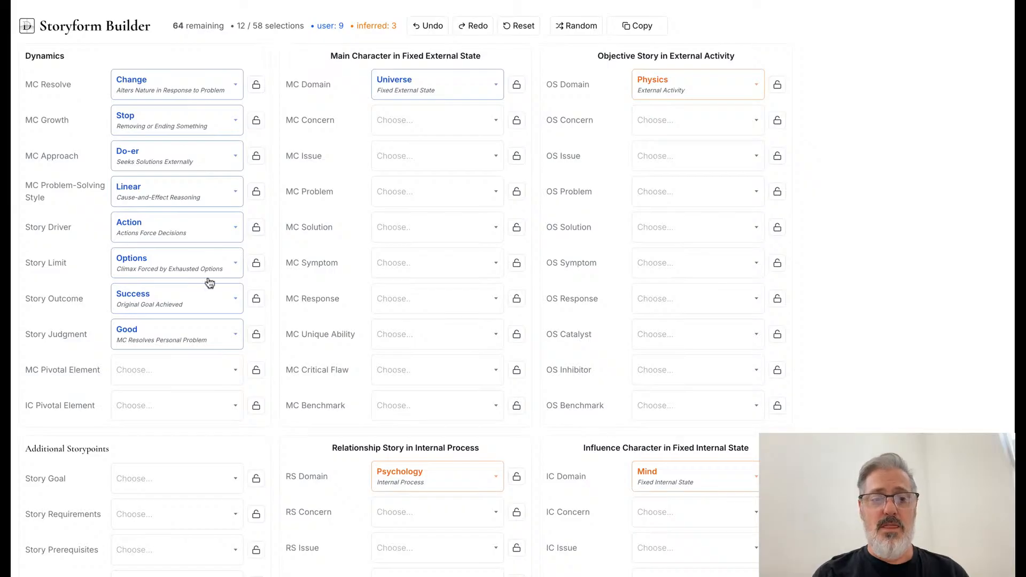
click(219, 370)
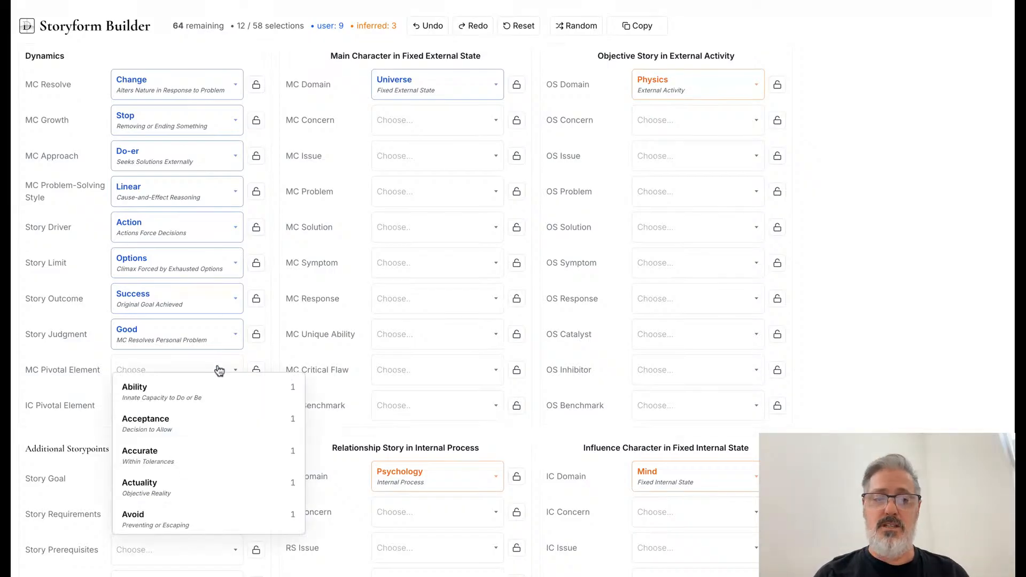
scroll(220, 449, down, 4)
scroll(221, 450, up, 4)
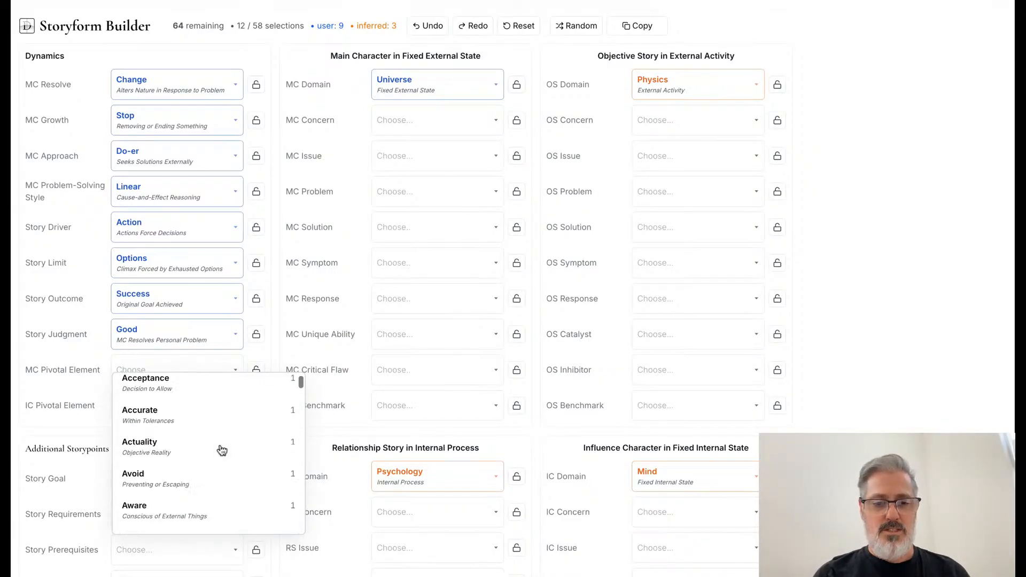
scroll(233, 441, down, 2)
scroll(233, 442, down, 8)
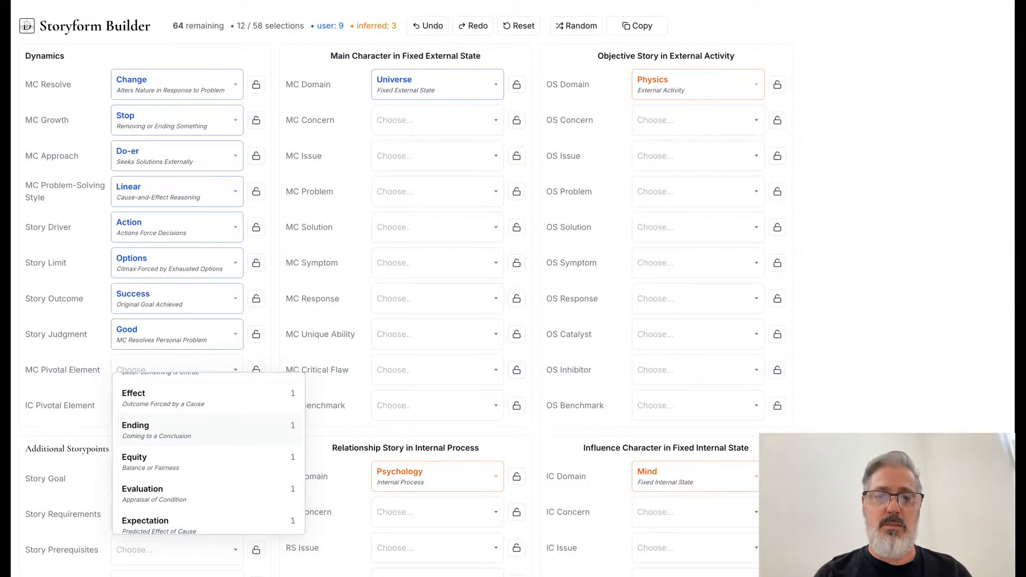
scroll(199, 458, down, 5)
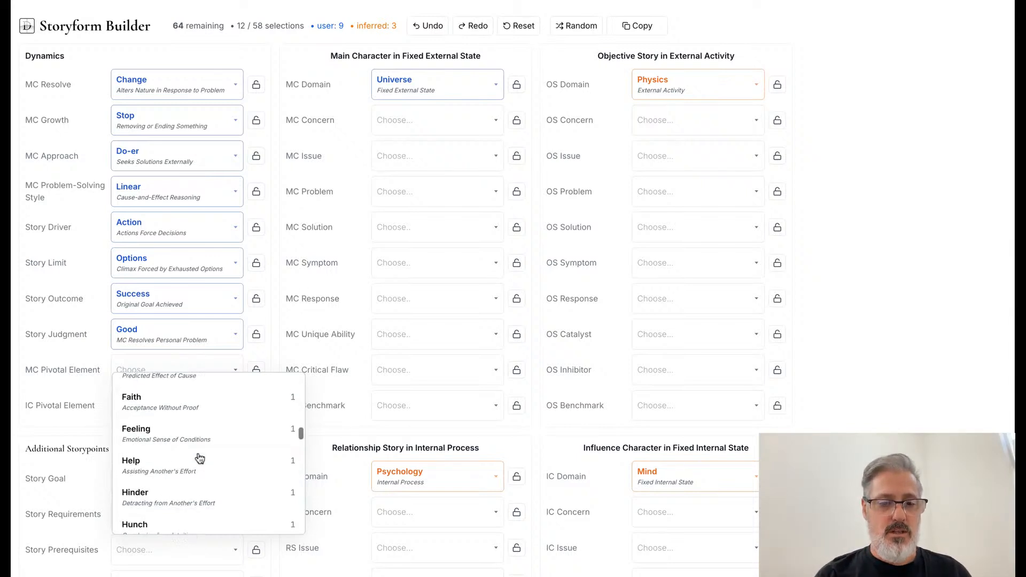
scroll(200, 457, down, 10)
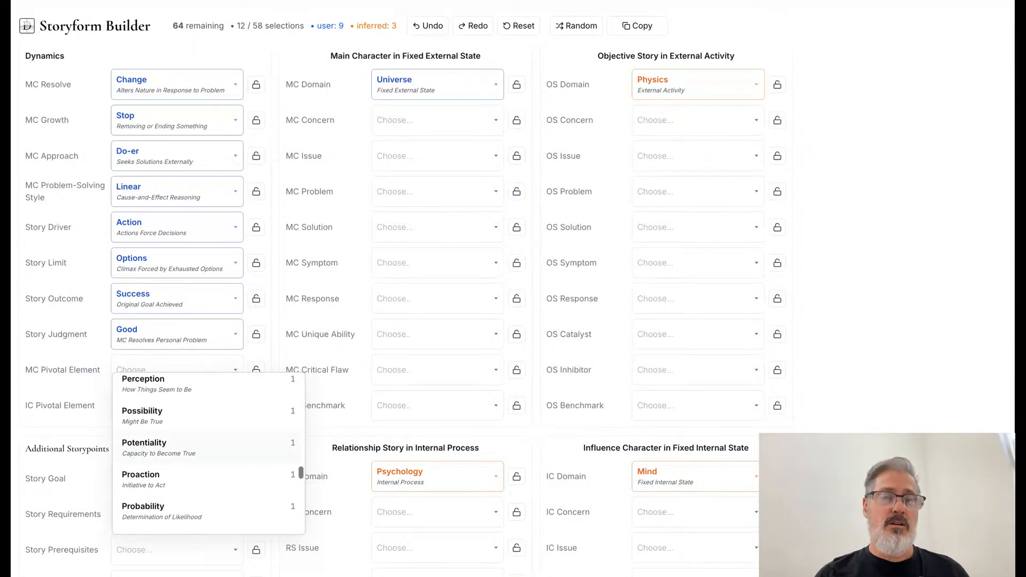
click(278, 339)
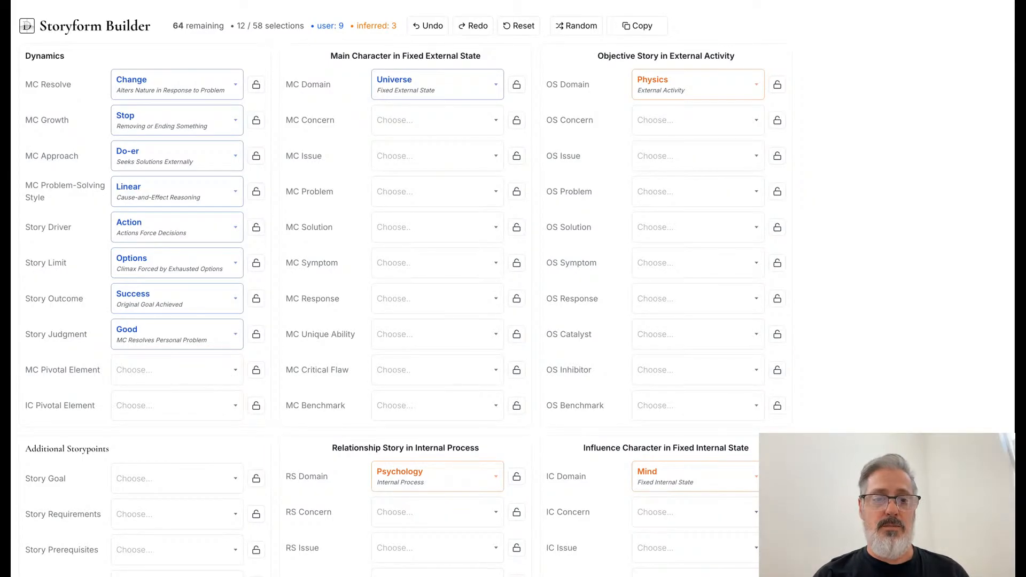
Try Accurate as the MC Pivotal Element and undo that choice.
click(177, 369)
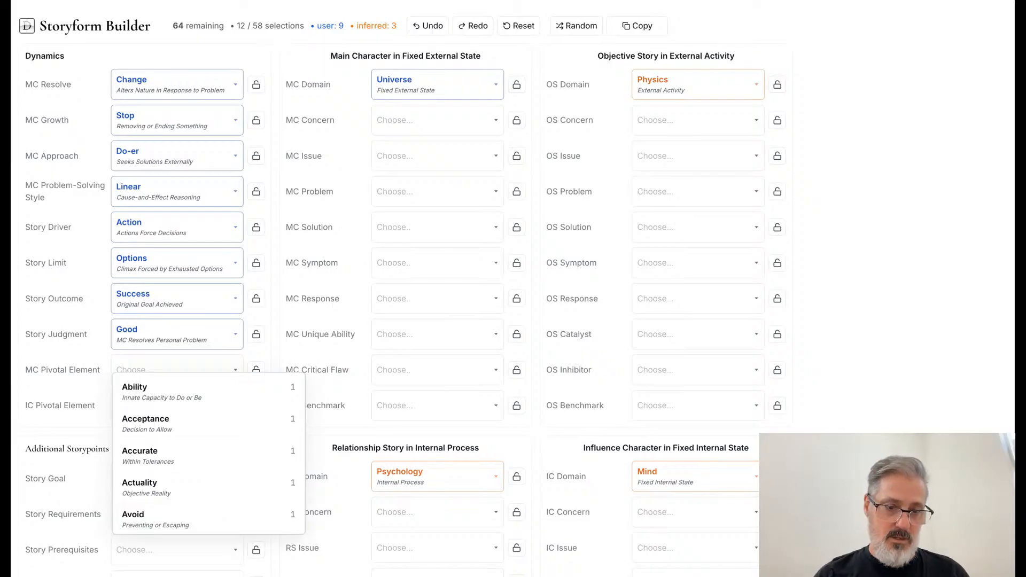
click(212, 447)
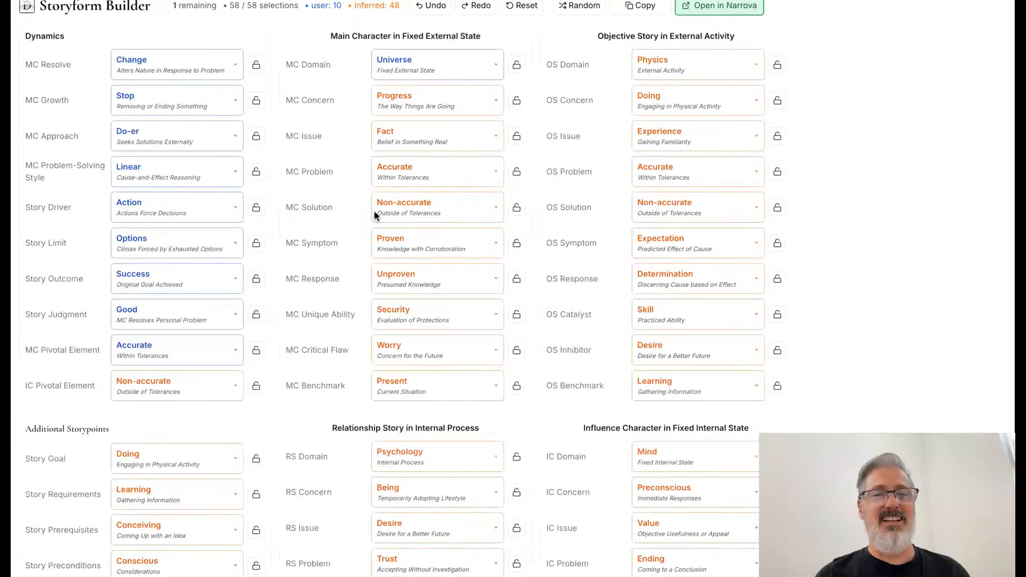
click(435, 27)
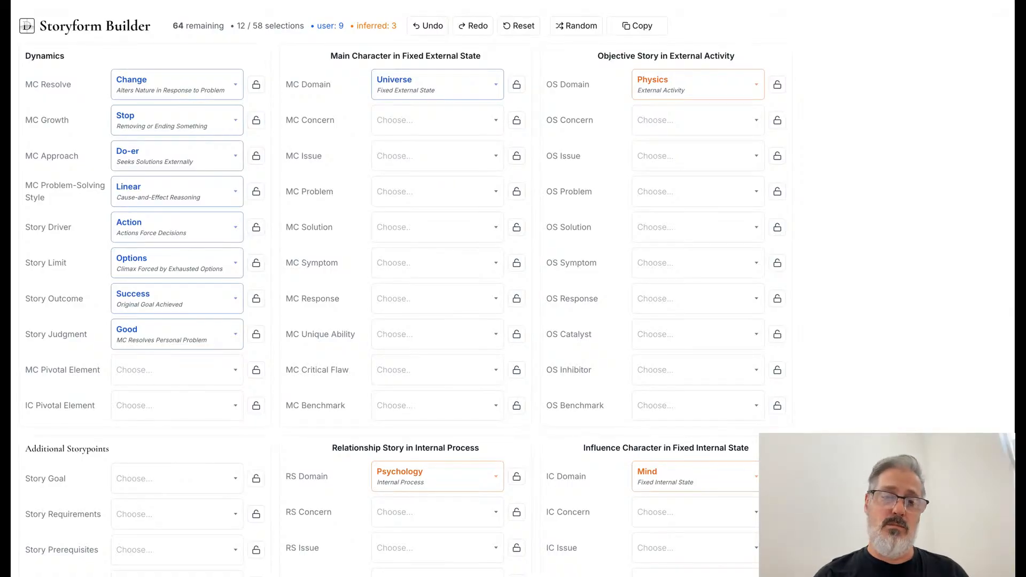
Set the MC Pivotal Element to Avoid and look over the inferred storypoints in all throughlines.
click(177, 370)
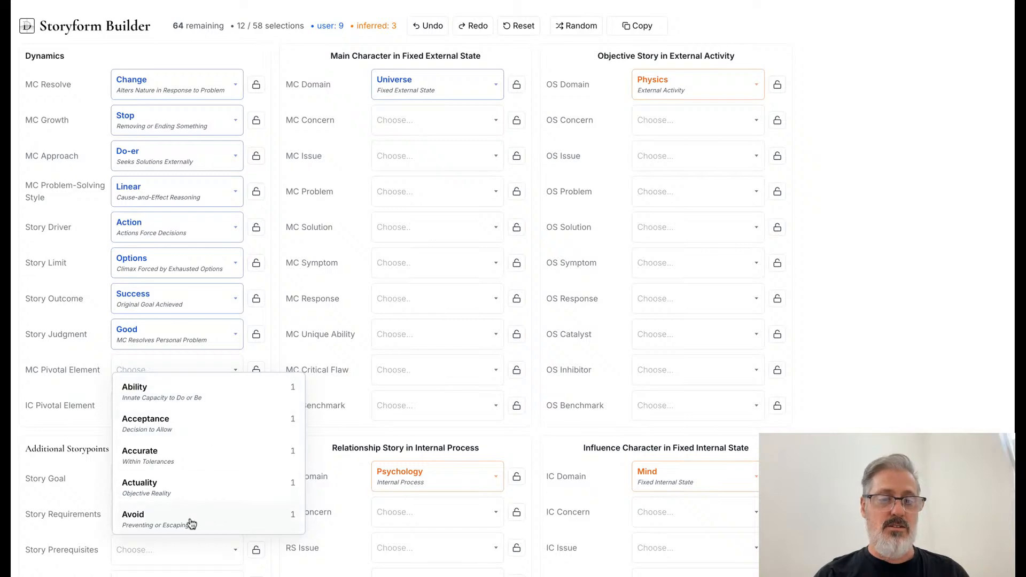
click(191, 524)
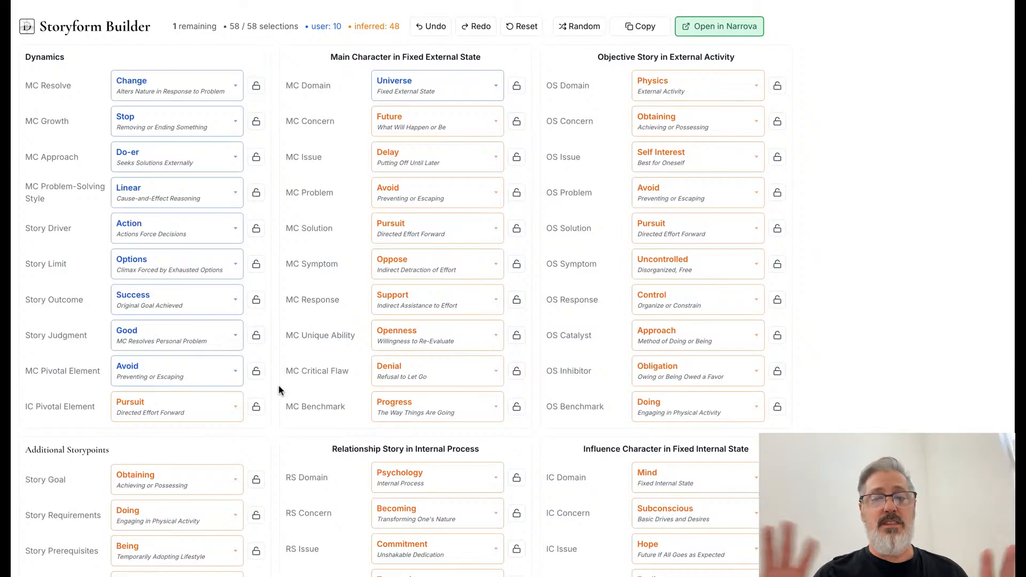
scroll(351, 377, down, 3)
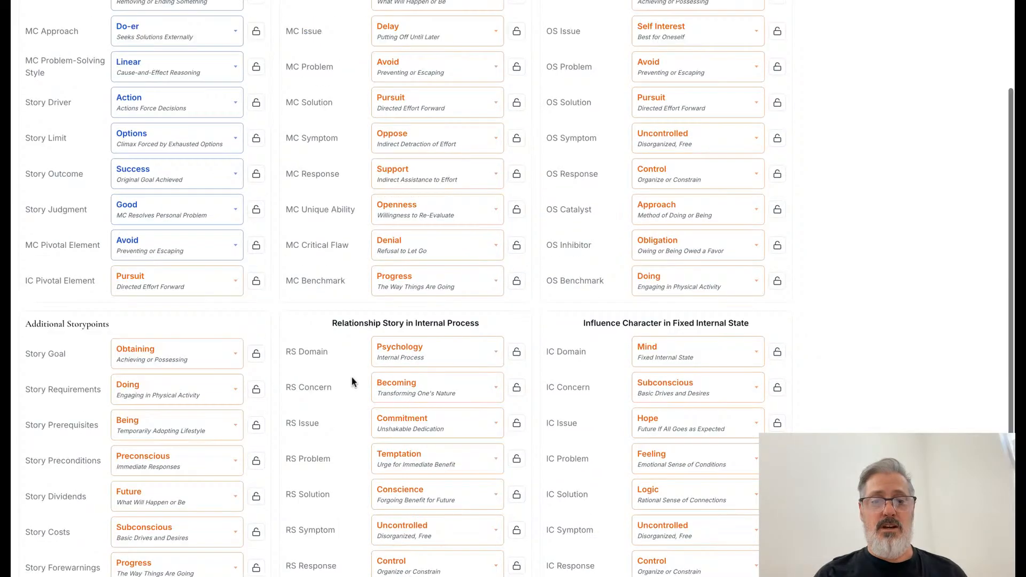
scroll(352, 378, down, 3)
scroll(339, 378, up, 6)
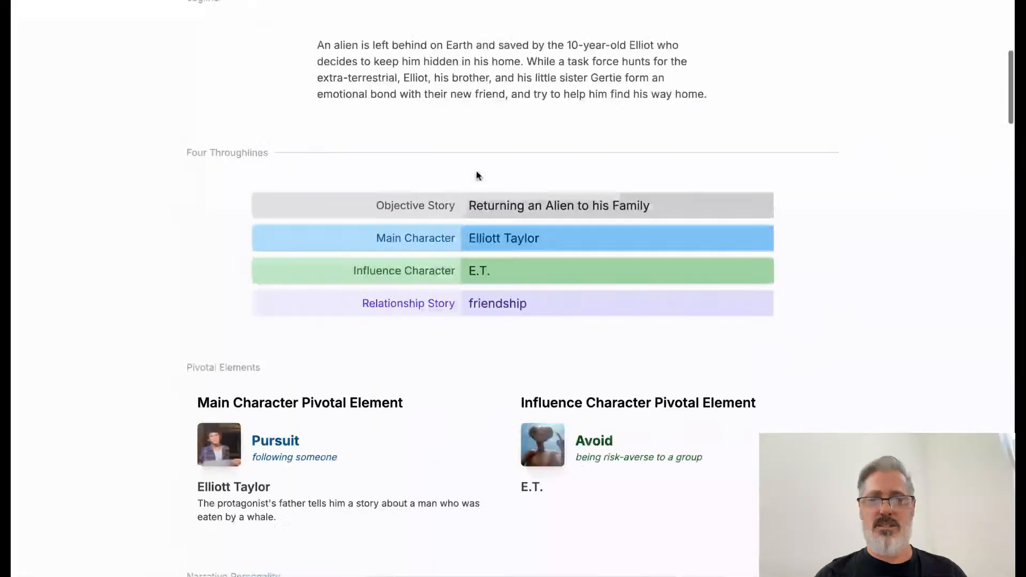
Examine the E.T. the Extra Terrestrial analysis page, from the narrative argument and pivotal elements to the crucial elements and storyform dynamics.
scroll(477, 174, up, 5)
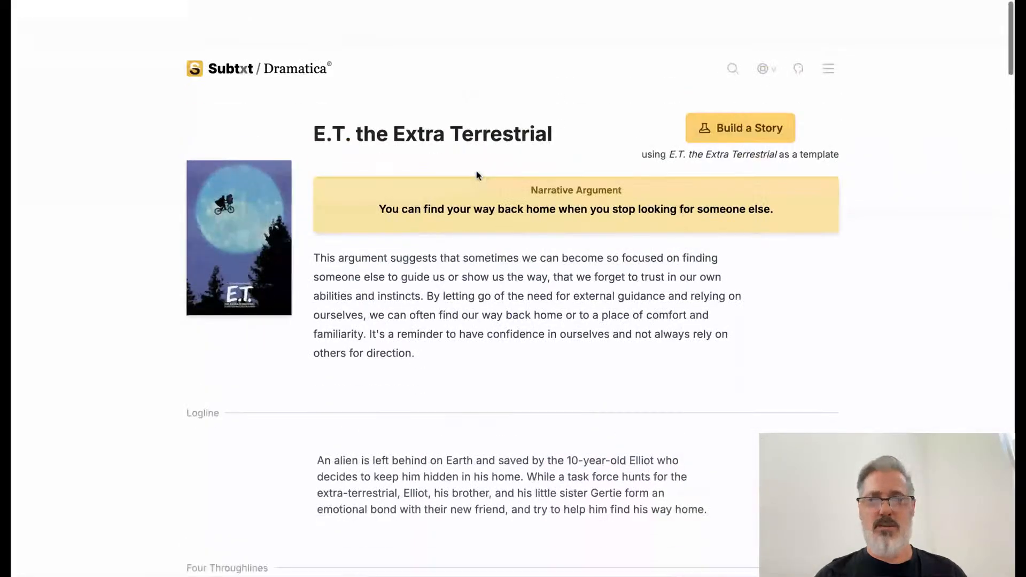
scroll(477, 174, down, 1)
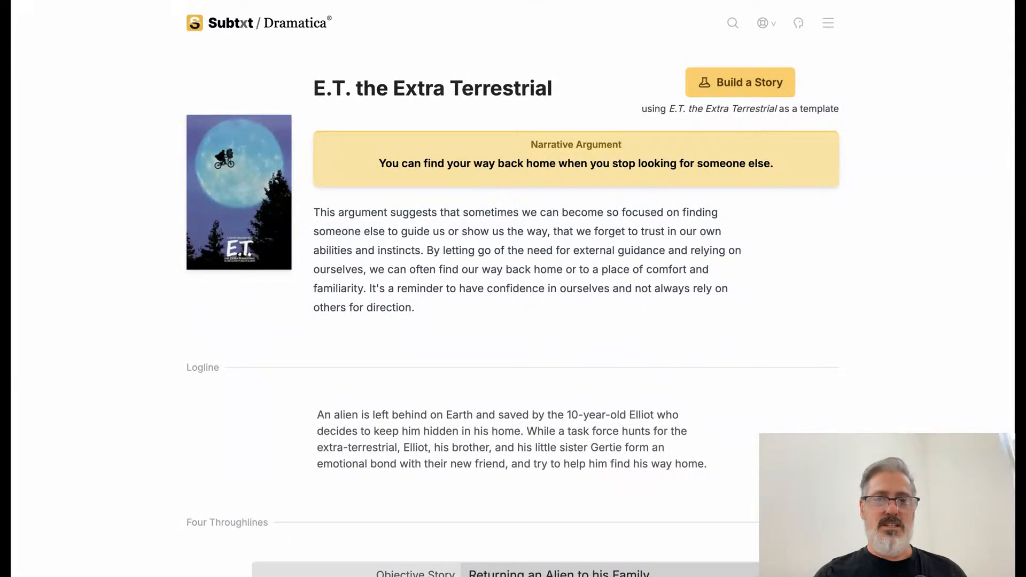
scroll(517, 269, down, 15)
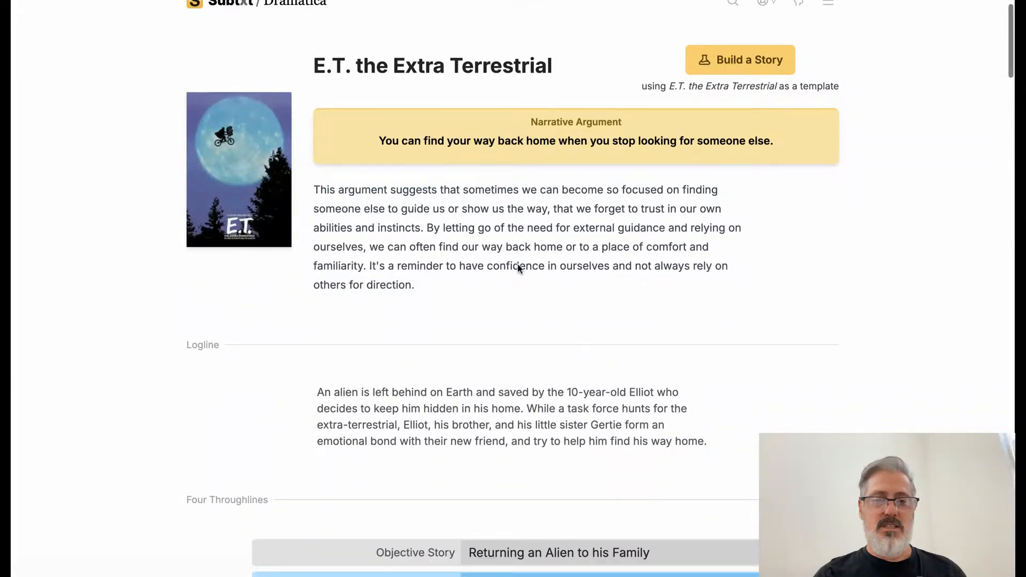
scroll(517, 269, up, 1)
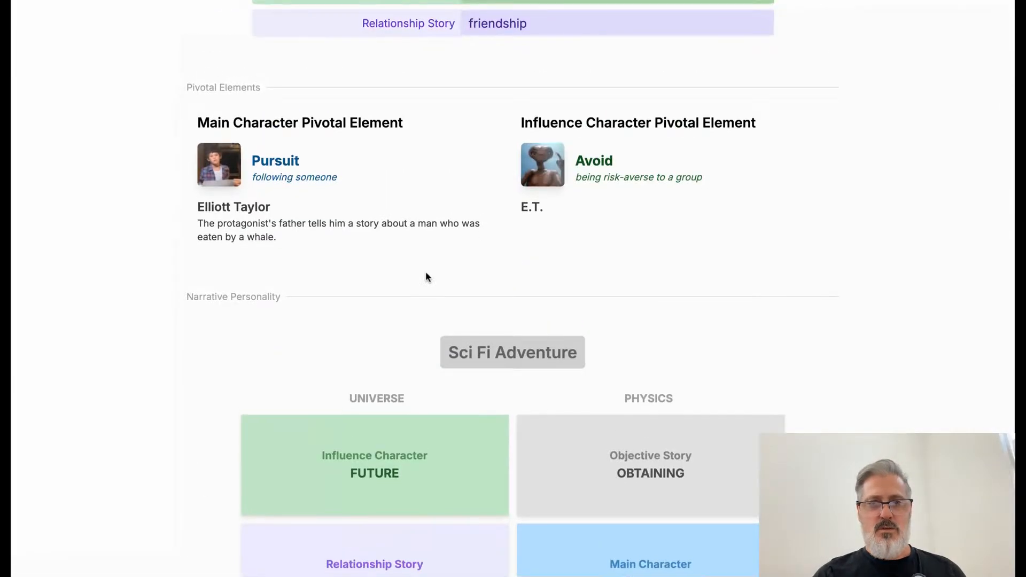
scroll(425, 271, down, 10)
scroll(426, 273, down, 15)
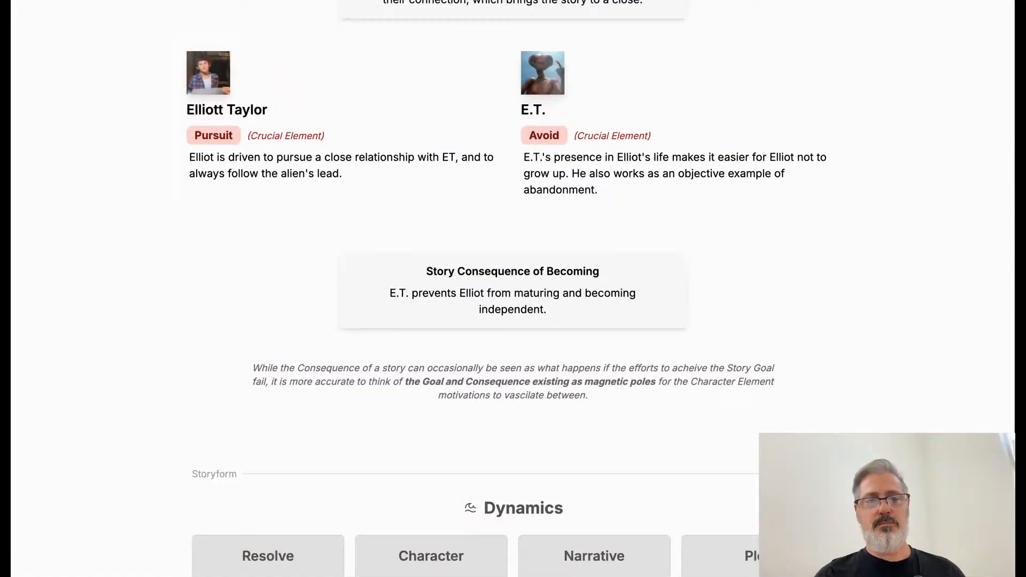
scroll(513, 288, down, 12)
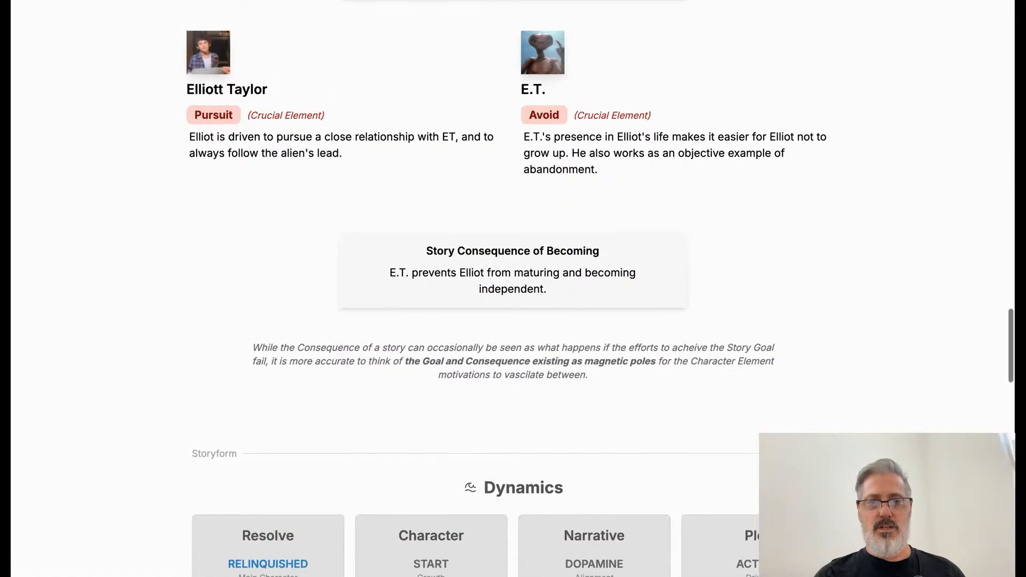
scroll(579, 177, down, 1)
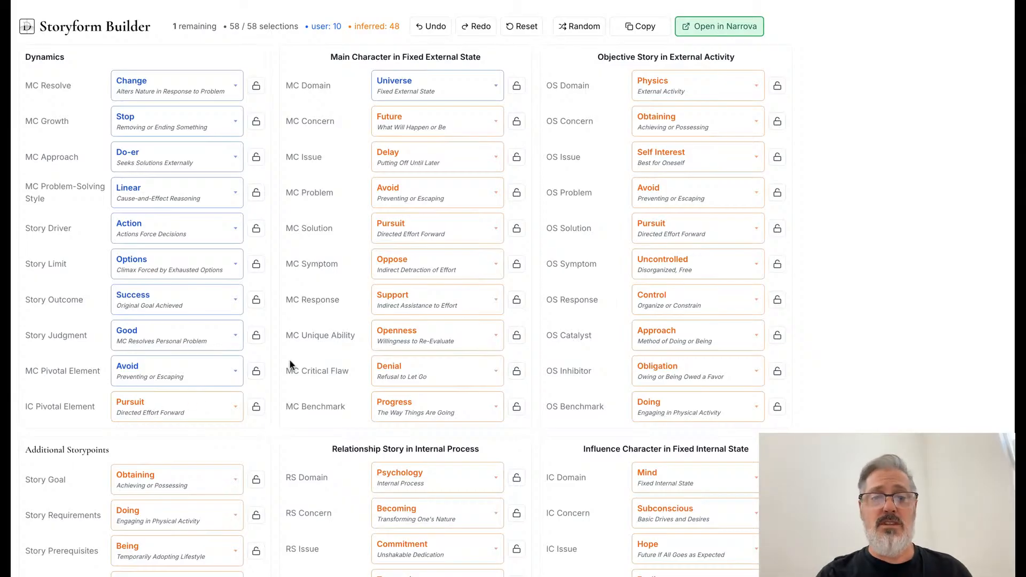
Review the completed storyform's dynamics, additional storypoints and all four throughlines, including the MC Unique Ability and Critical Flaw.
scroll(423, 343, down, 2)
scroll(423, 343, down, 4)
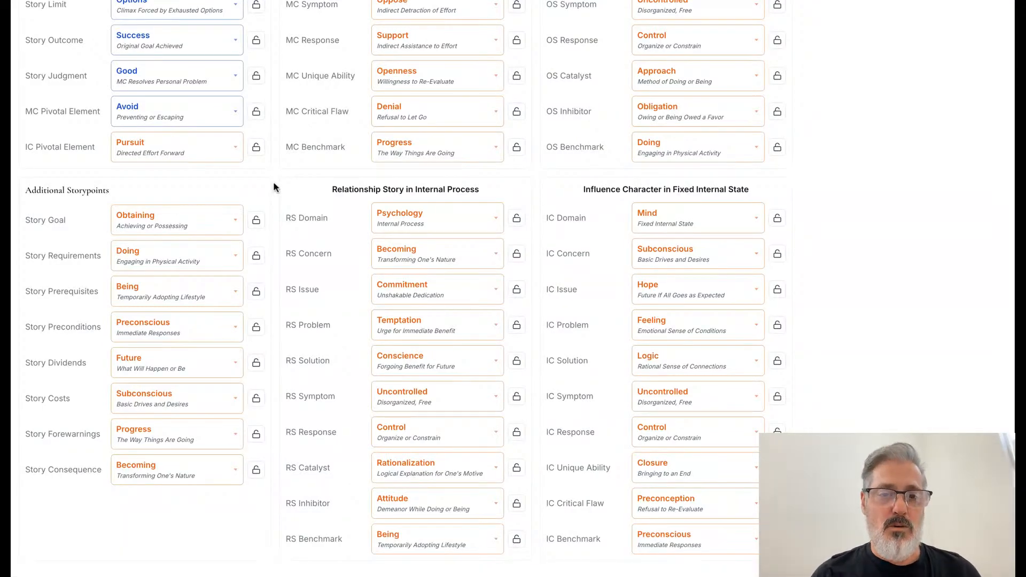
scroll(274, 184, up, 3)
scroll(273, 187, up, 3)
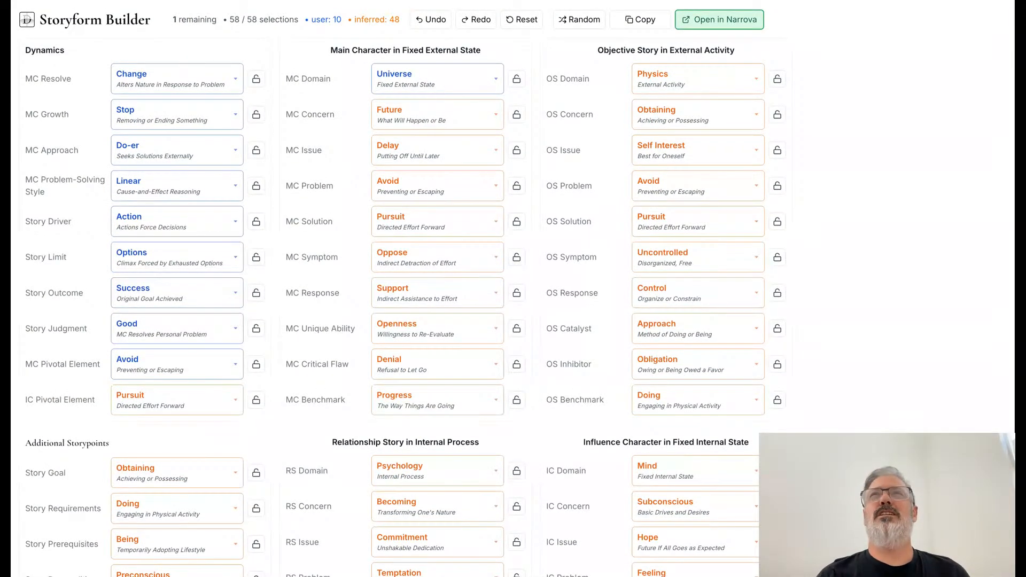
scroll(271, 293, up, 1)
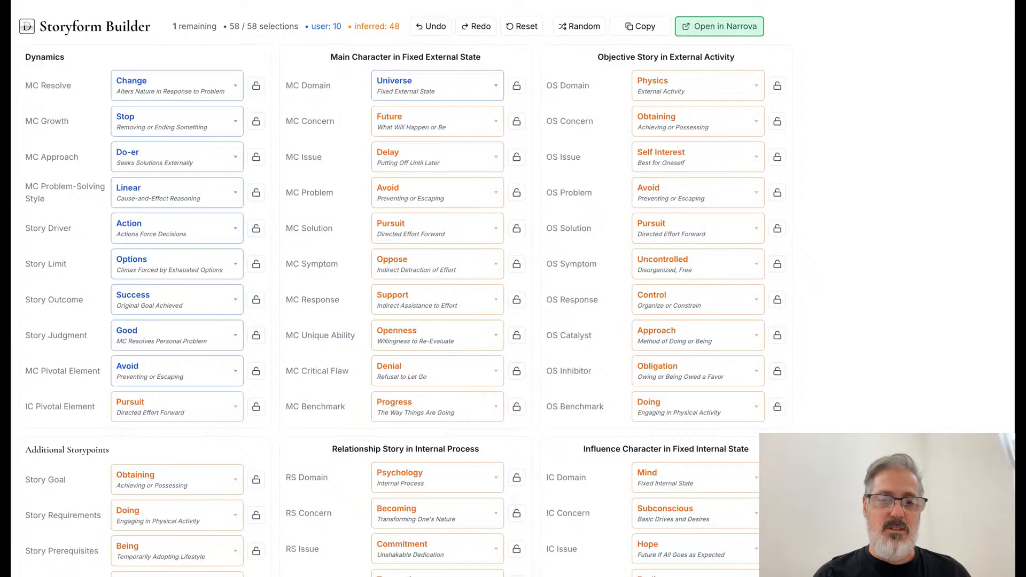
scroll(513, 288, down, 1)
triple_click(321, 310)
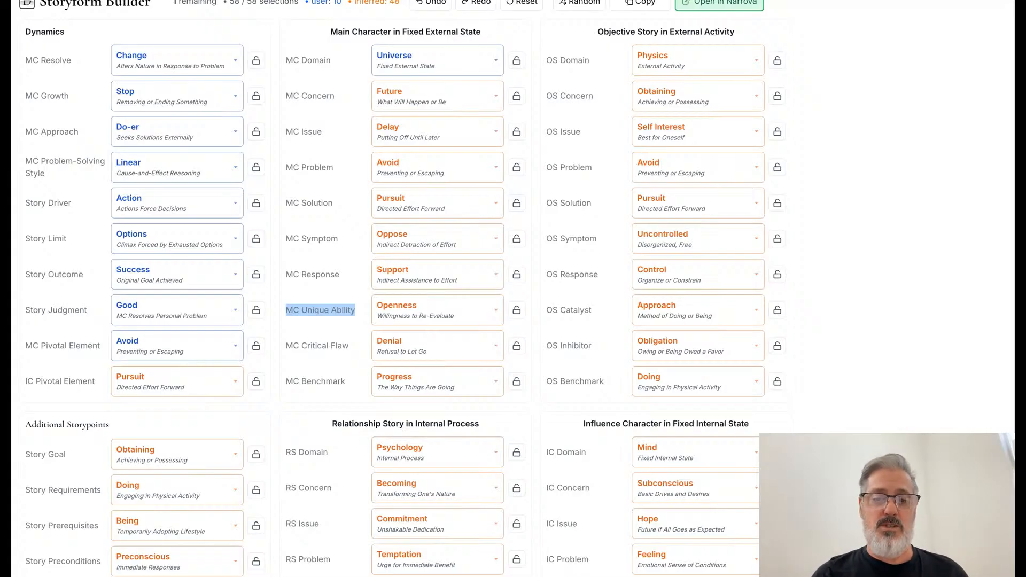
click(357, 323)
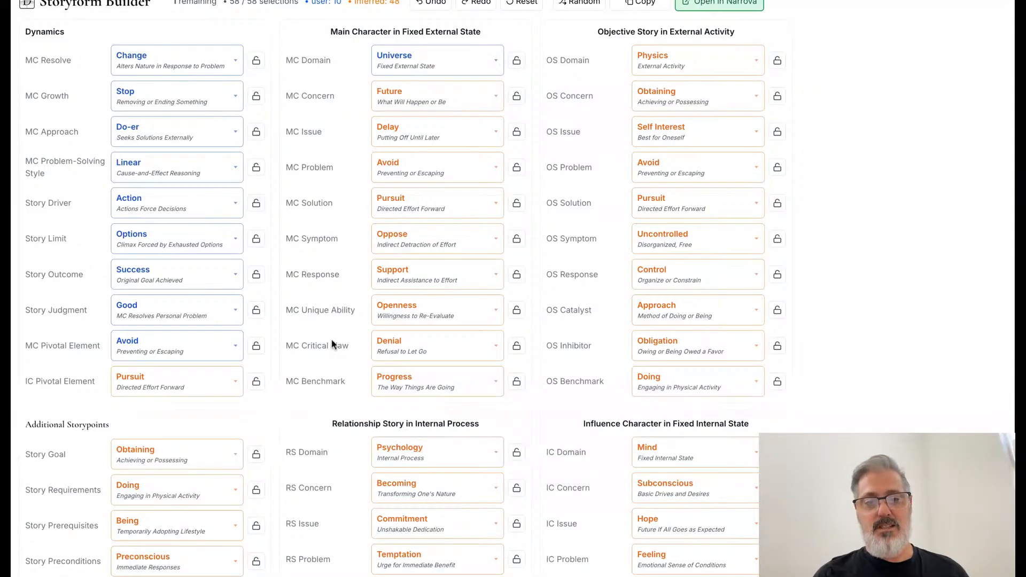
scroll(369, 342, down, 3)
scroll(369, 346, down, 1)
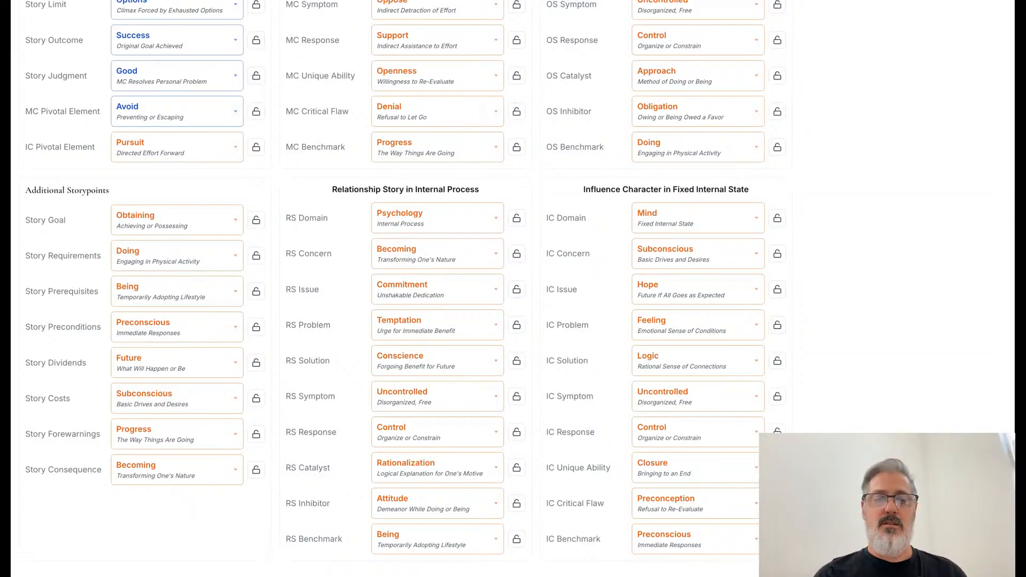
Start sending the storyform to Narrova as a new story and storyform, naming the story The Next Marvel Movie (Not).
scroll(565, 275, up, 5)
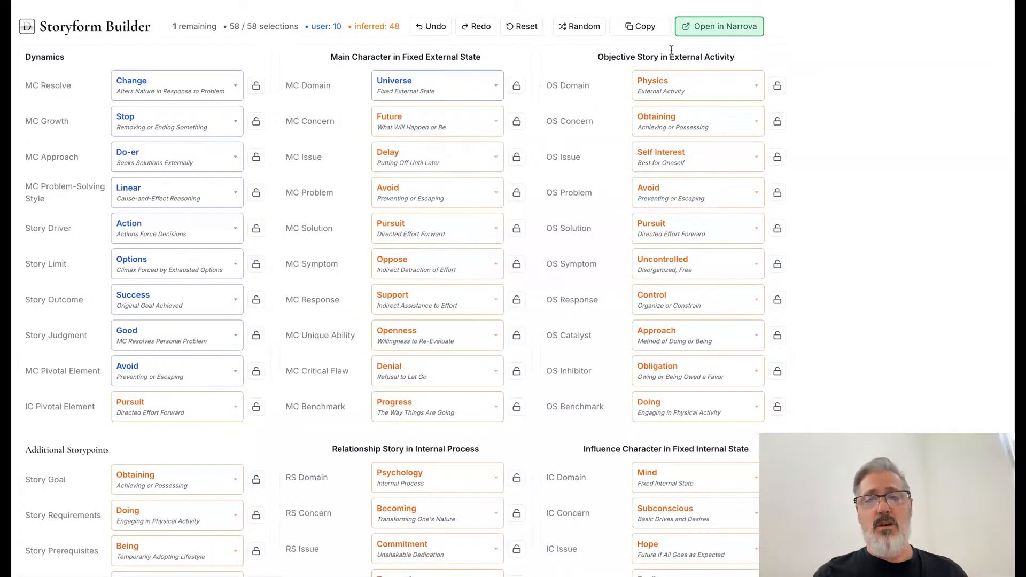
click(712, 28)
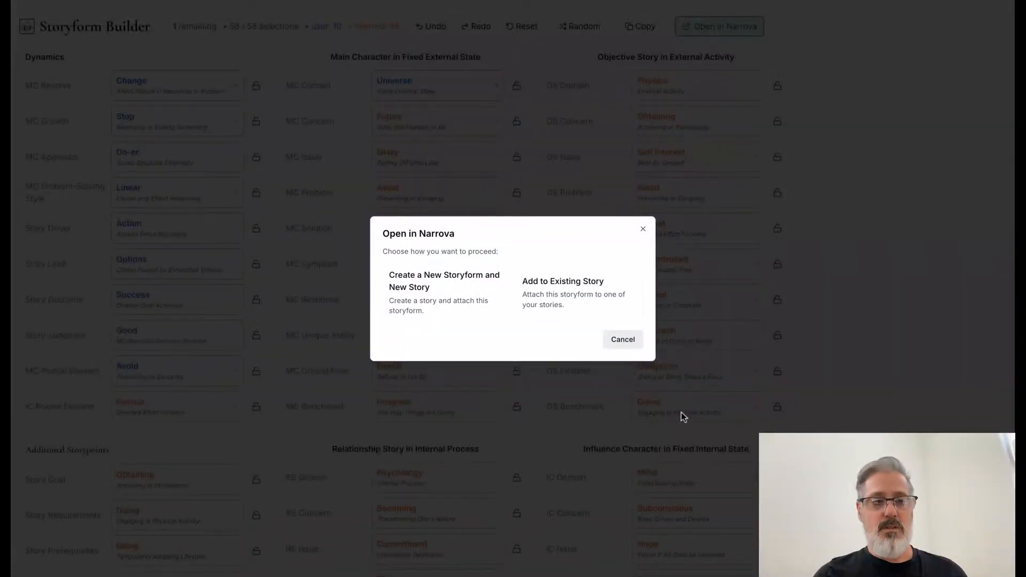
click(441, 283)
click(459, 273)
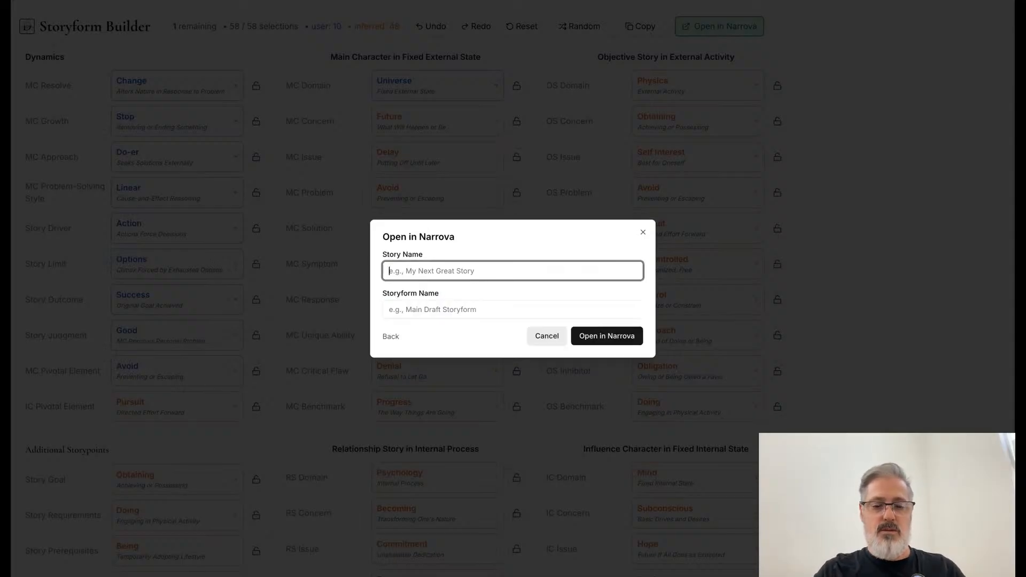
text(The Next Mar)
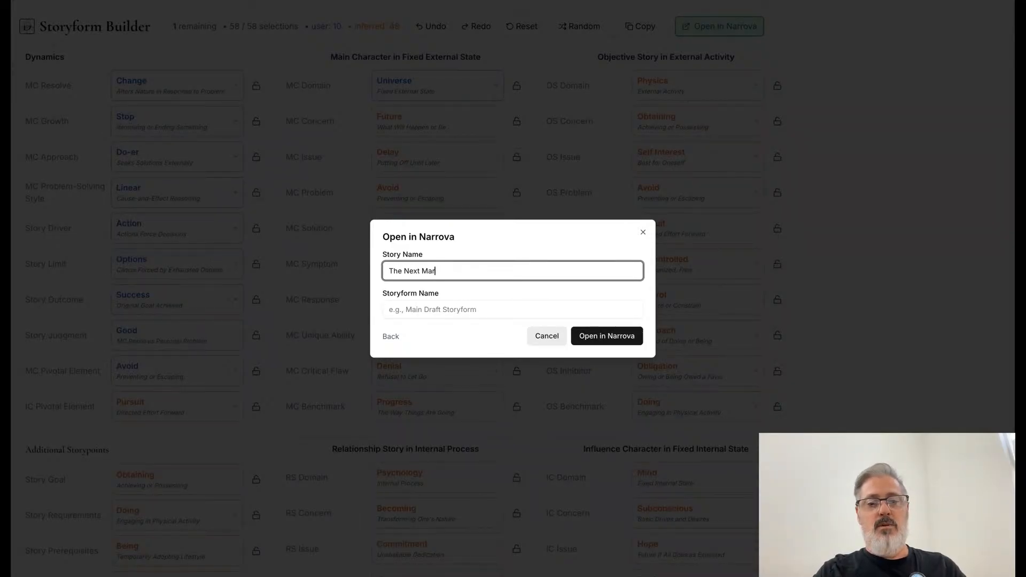
text(vel Movie (Not))
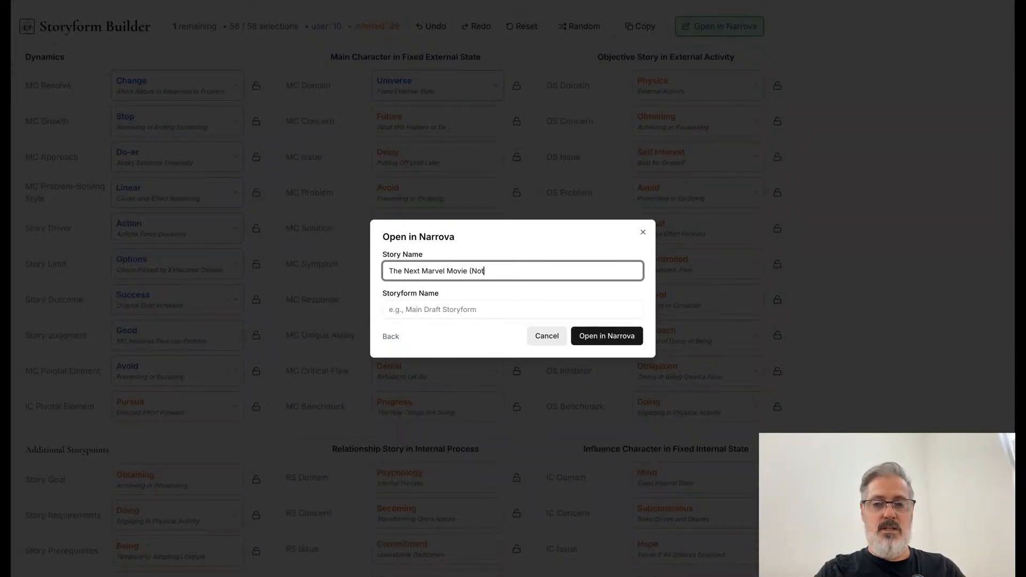
Name the storyform Every Single Story Previously and open it in Narrova.
key(Tab)
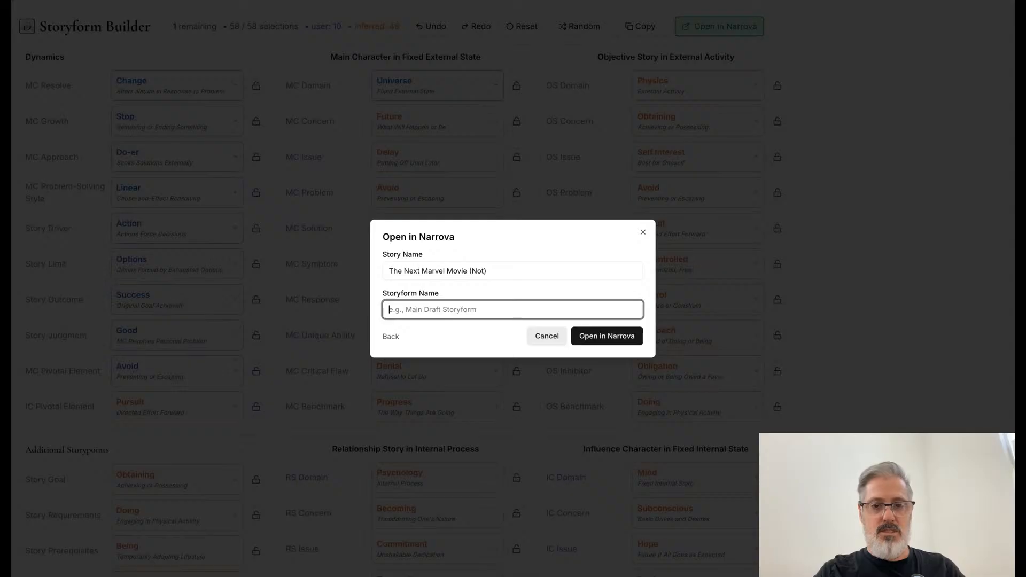
text(Every Sin)
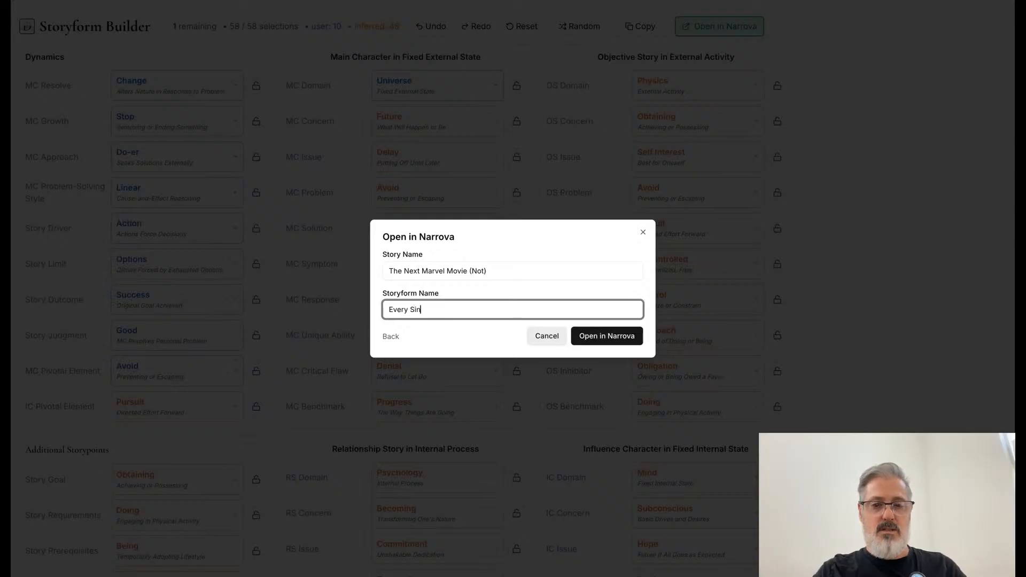
text(gle Story Sho)
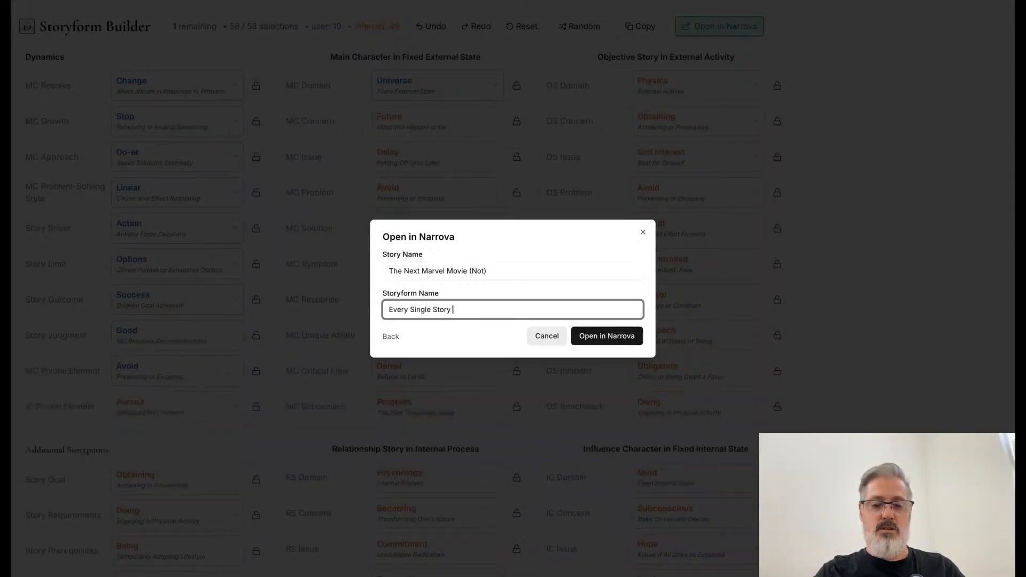
key(BackSpace)
key(BackSpace)
key(BackSpace)
text(Previously)
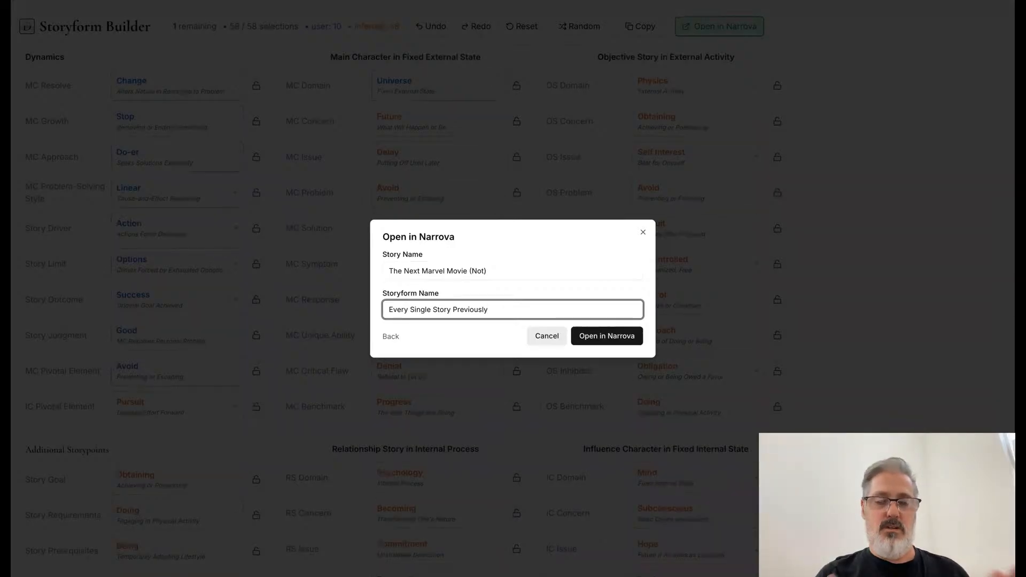
click(587, 336)
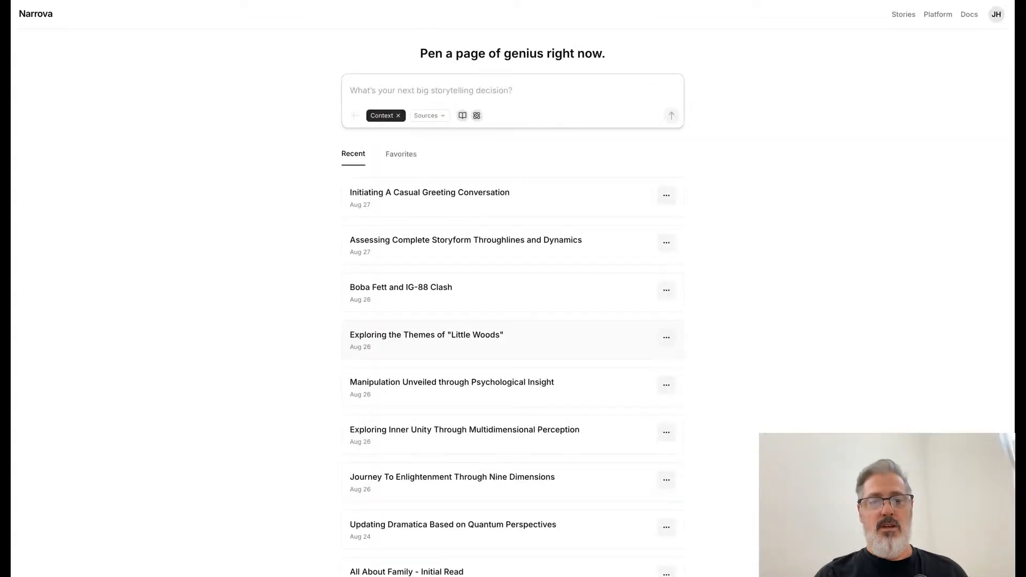
Enlarge the Narrova page and check the attached story's details, closing them without saving.
key(super+plus)
key(super+plus)
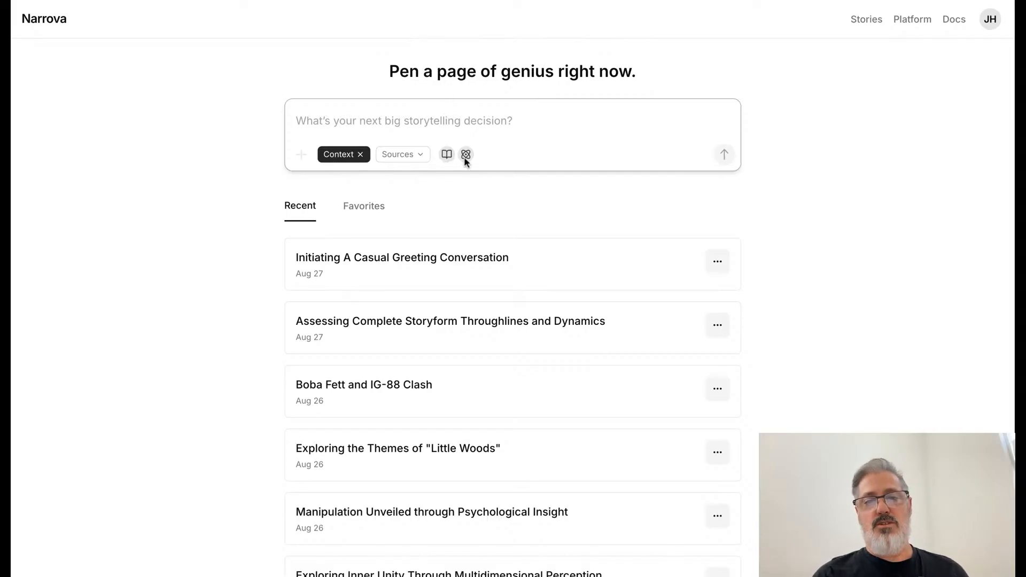
click(448, 158)
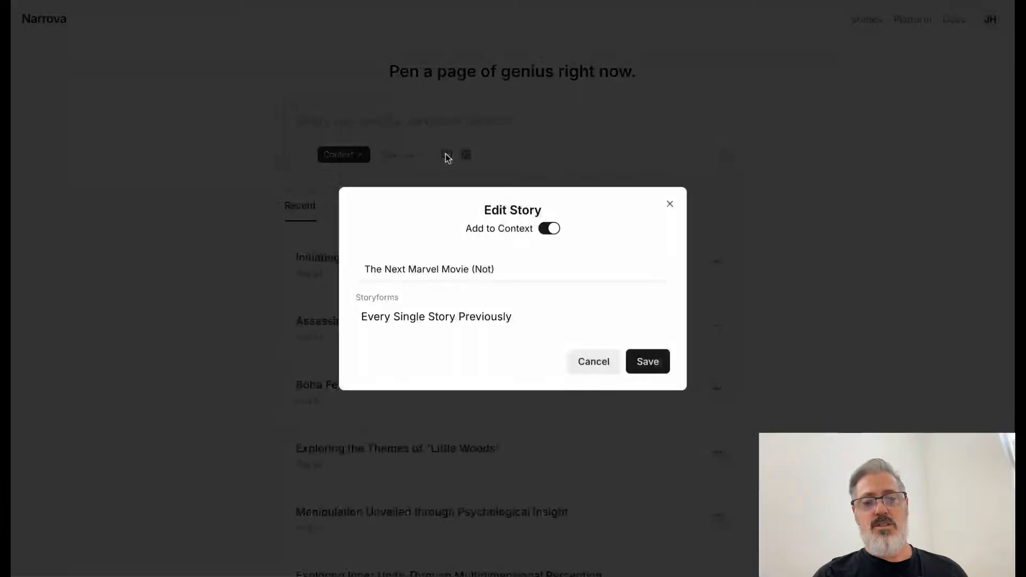
click(577, 361)
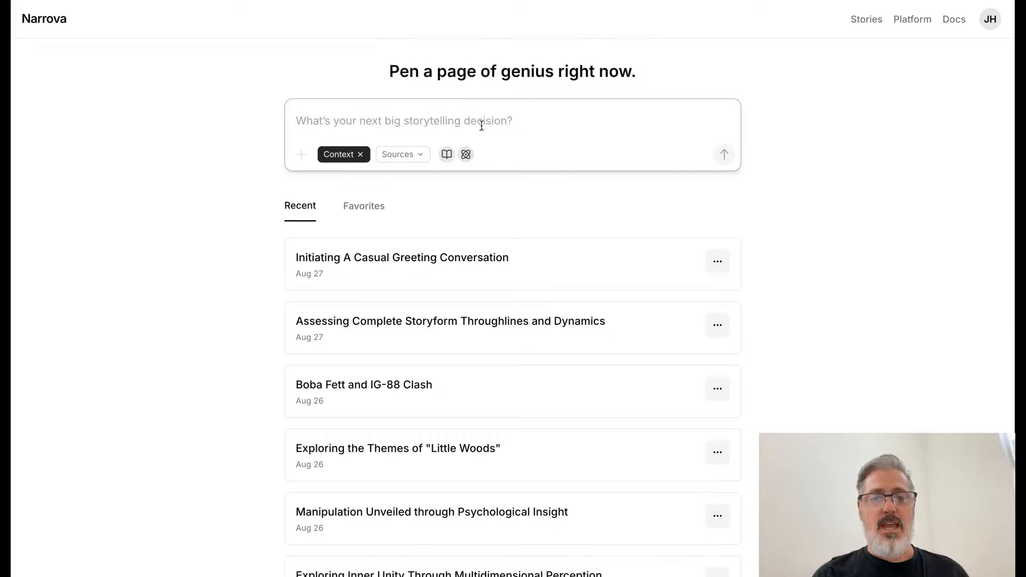
Open the attached storyform's details and examine its dynamics and the storypoints of the four throughlines.
click(466, 154)
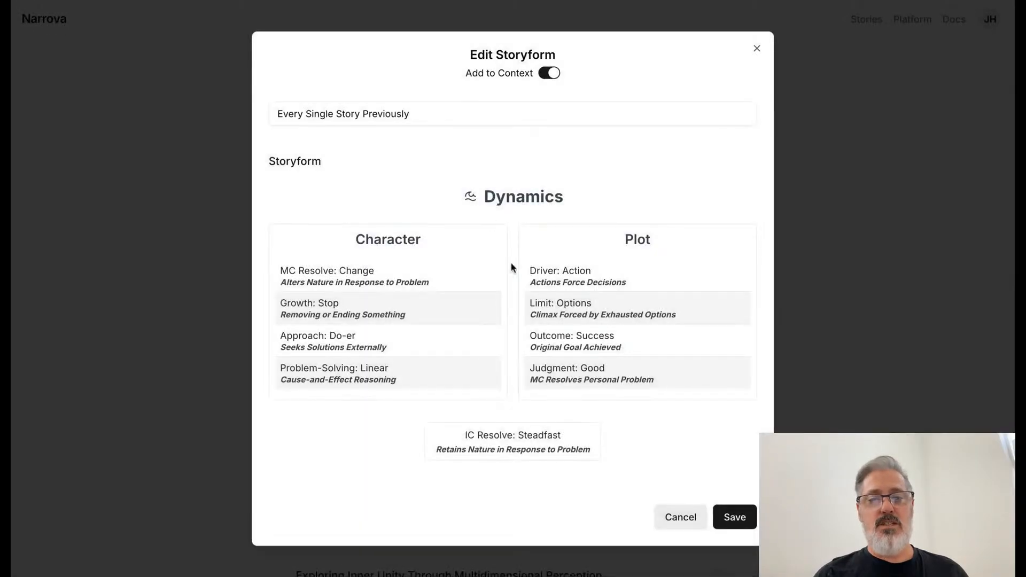
scroll(512, 266, down, 10)
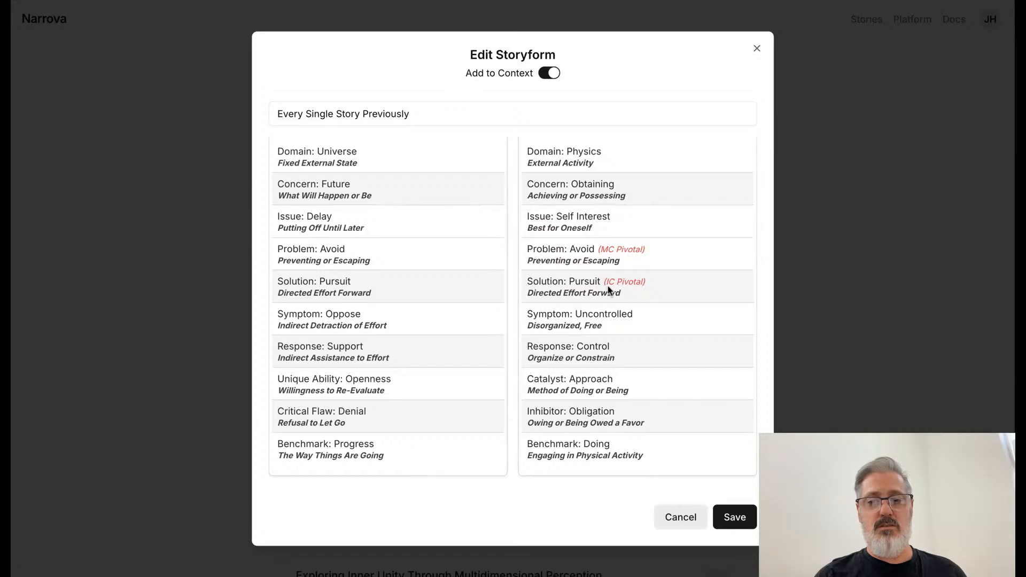
scroll(511, 334, up, 3)
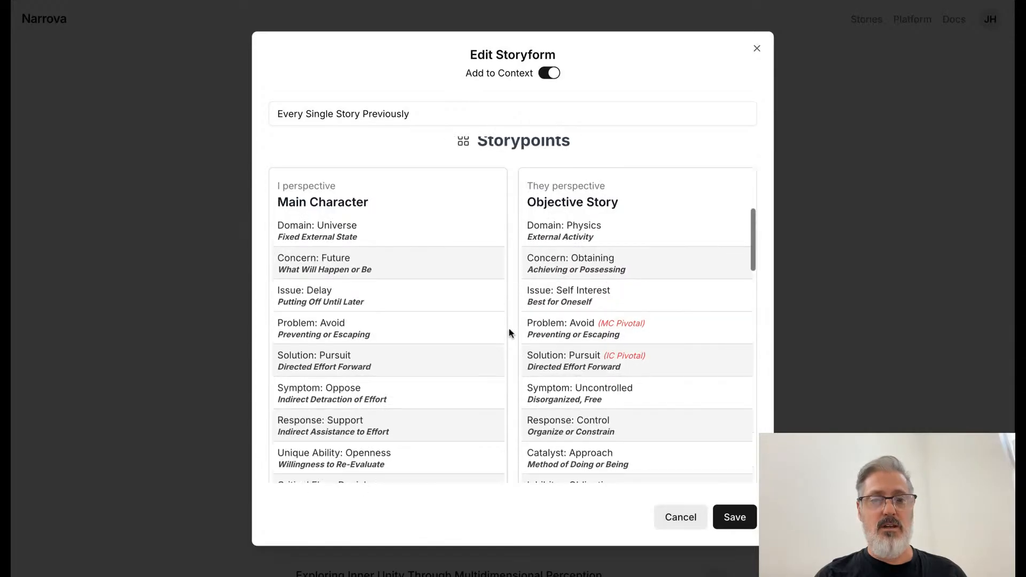
scroll(572, 309, down, 5)
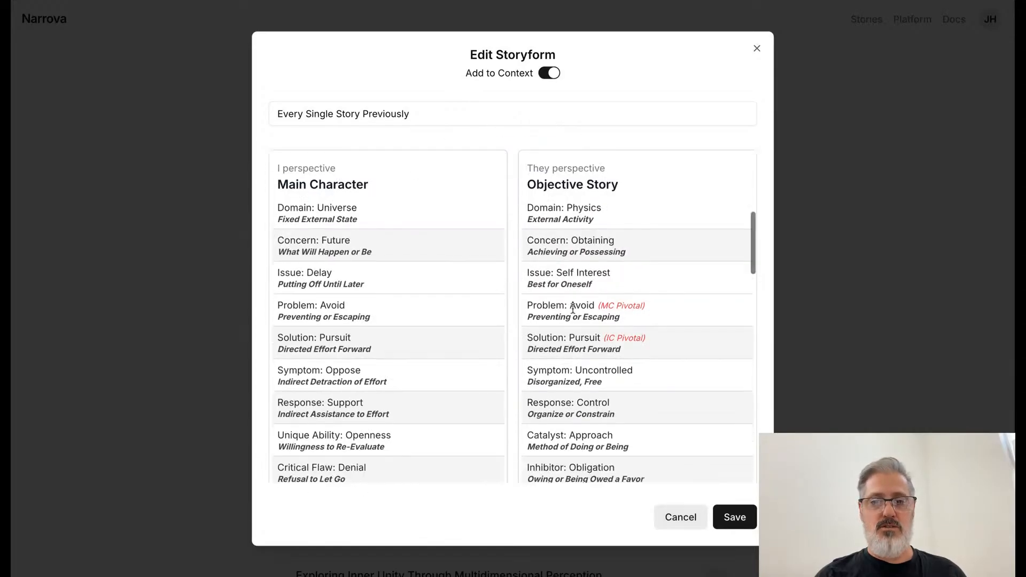
scroll(572, 309, down, 8)
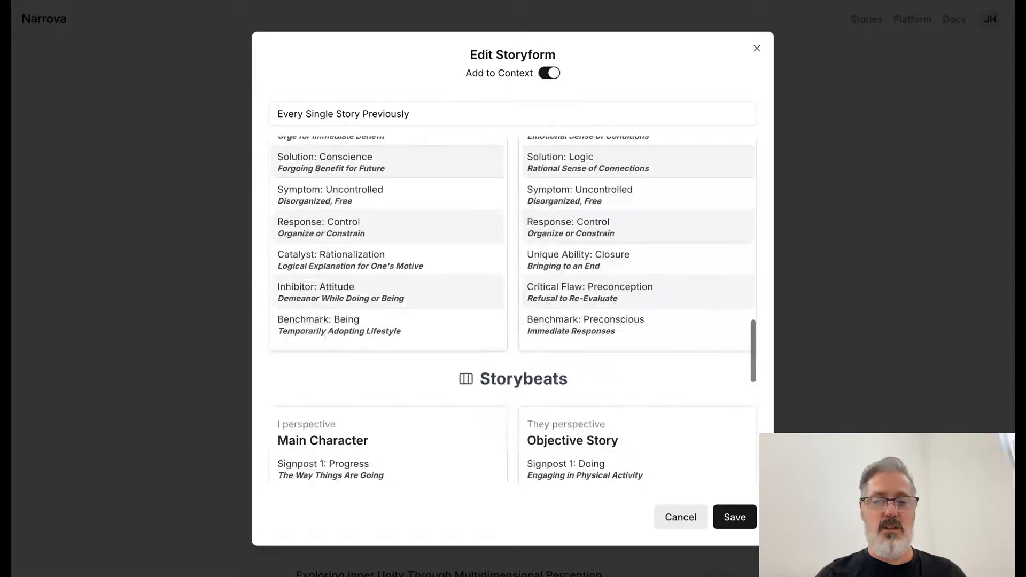
Examine the storyform's Storybeats signposts for each throughline and compare them with the storypoints.
scroll(572, 309, down, 2)
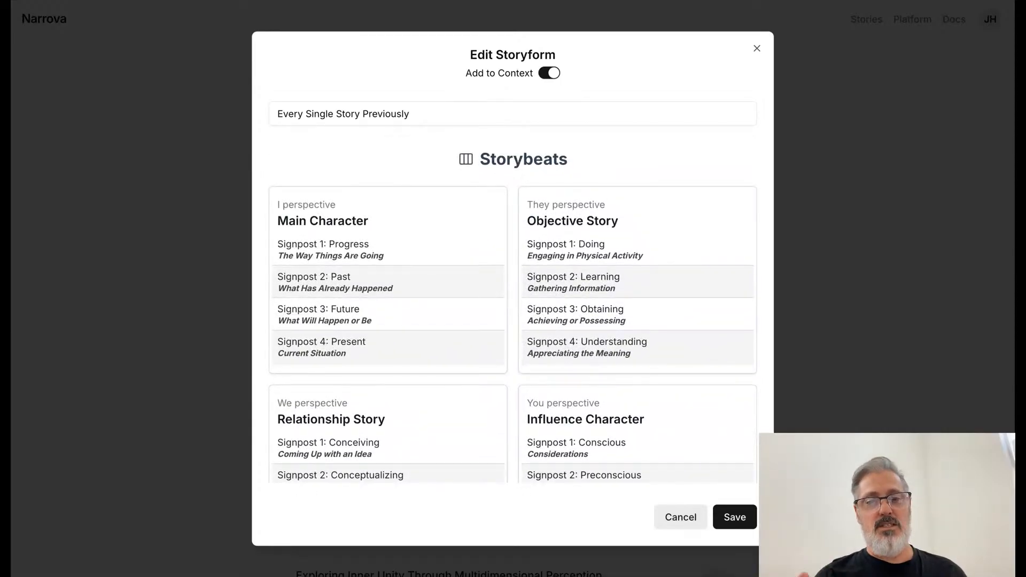
scroll(572, 308, down, 1)
scroll(513, 311, down, 1)
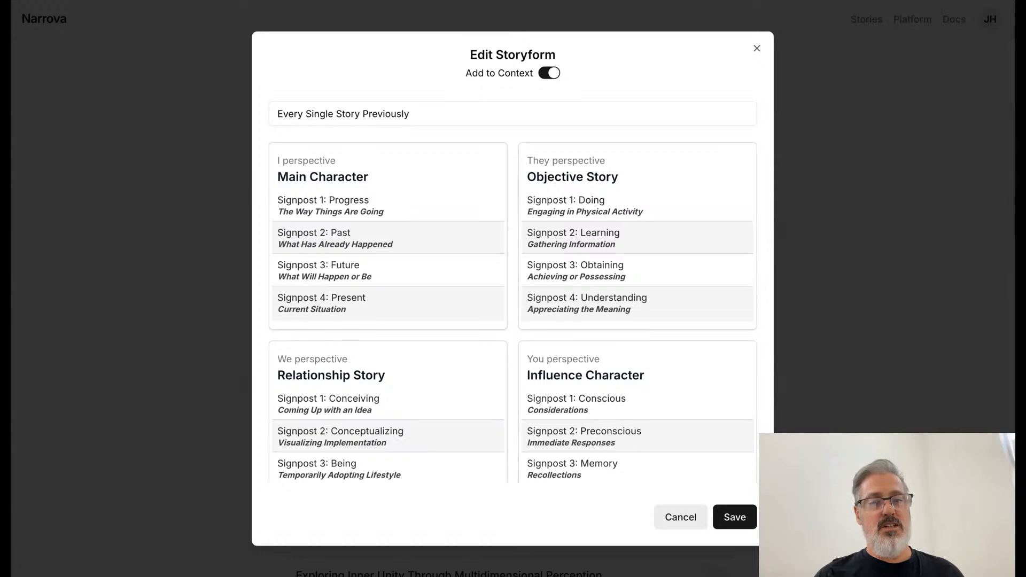
scroll(513, 310, down, 10)
scroll(513, 310, up, 4)
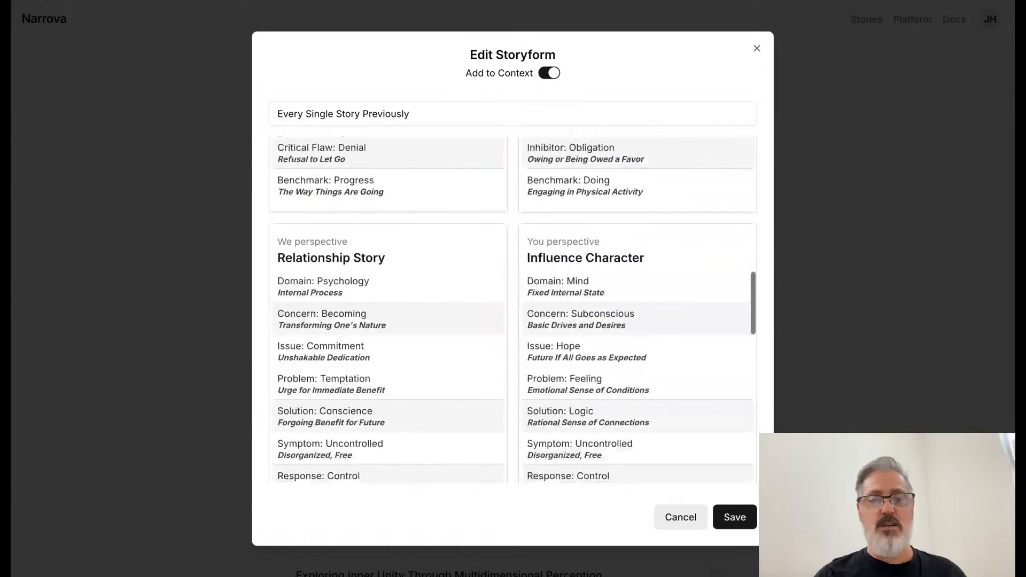
scroll(513, 310, up, 5)
scroll(513, 310, down, 15)
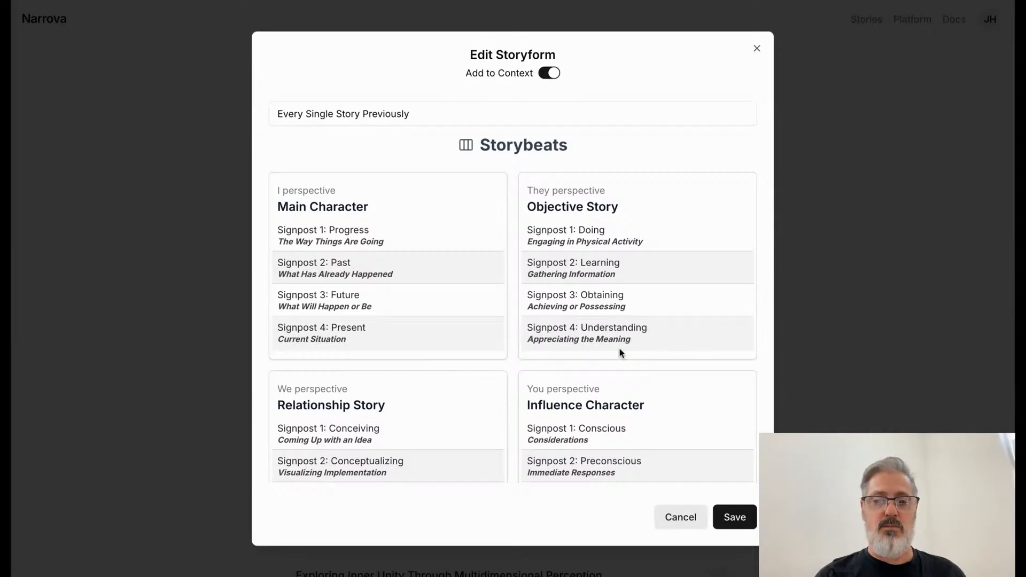
Examine the remaining Storybeats signposts and the Additional Objective Story Storypoints, closing the storyform's details without saving.
scroll(619, 350, down, 1)
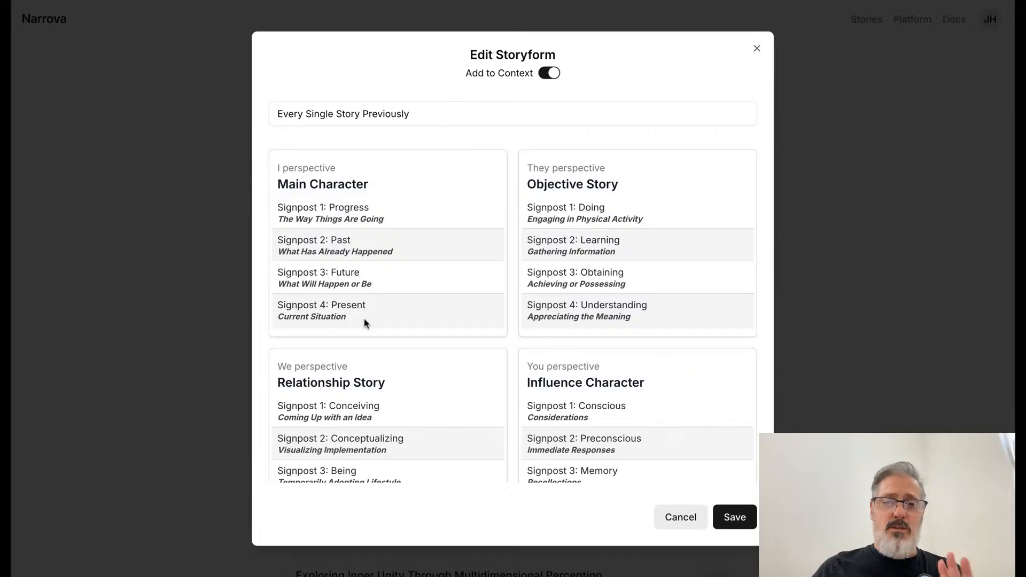
scroll(364, 319, down, 3)
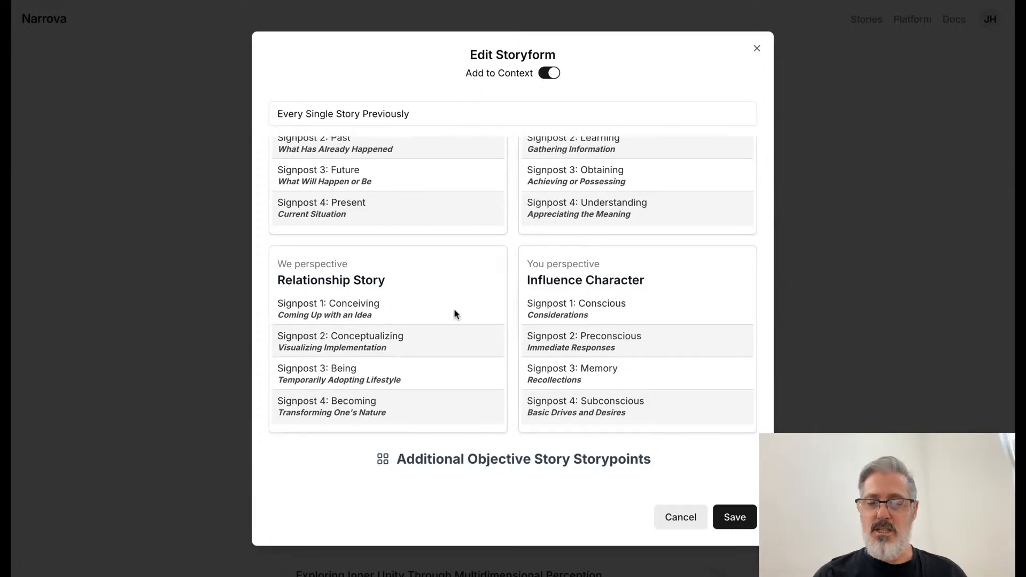
scroll(454, 311, down, 3)
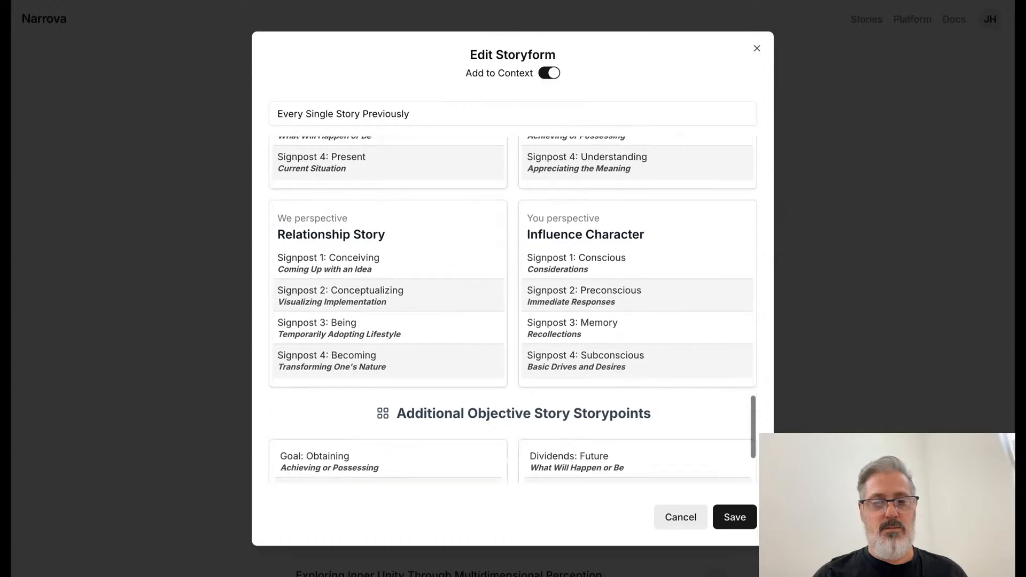
scroll(428, 296, down, 2)
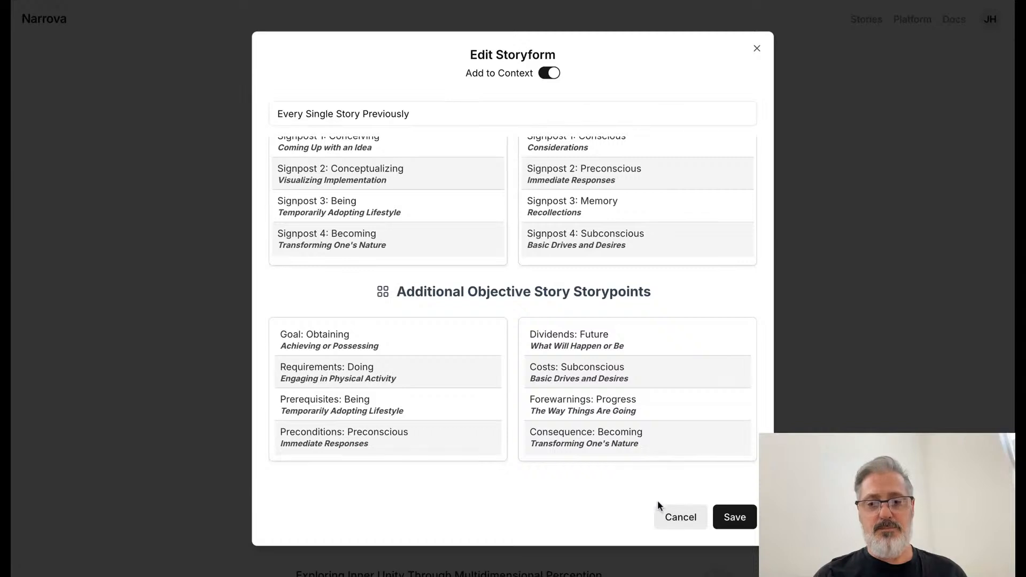
click(674, 515)
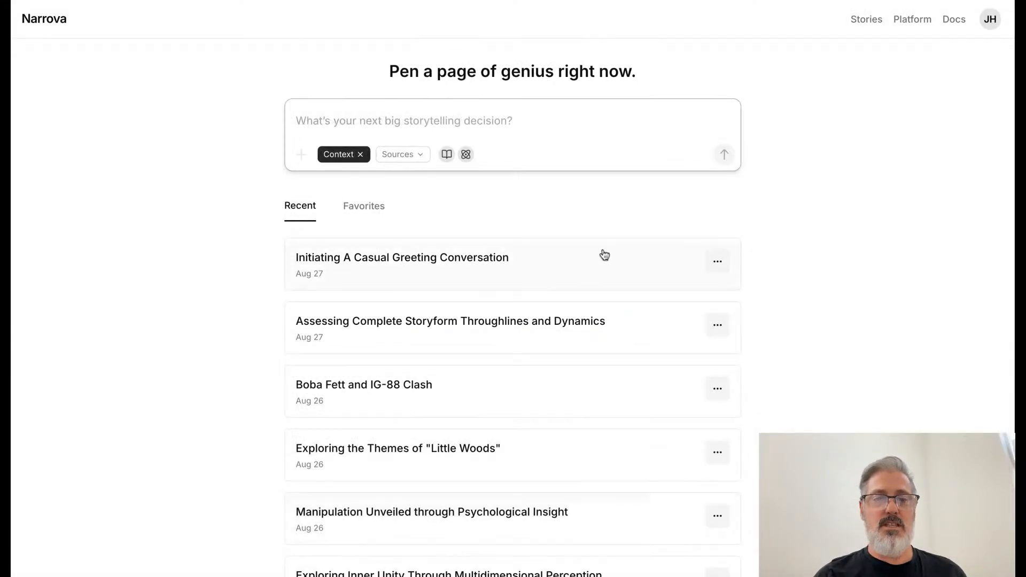
Start the prompt with "I'm working on the next great Marvel movie, i always loved Daredevil and Elektra (the old Frank Miller times) - so".
click(463, 118)
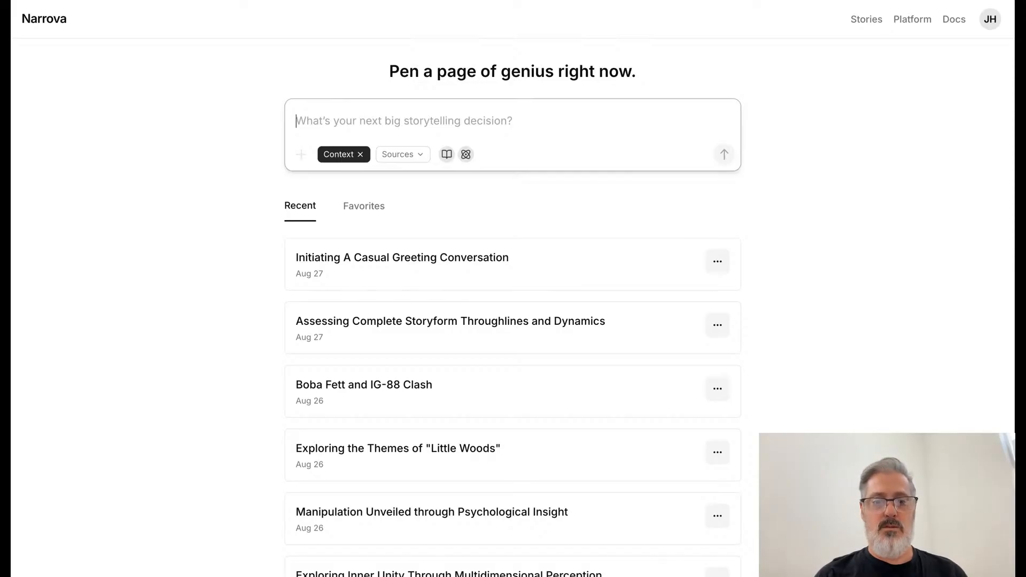
scroll(504, 244, down, 3)
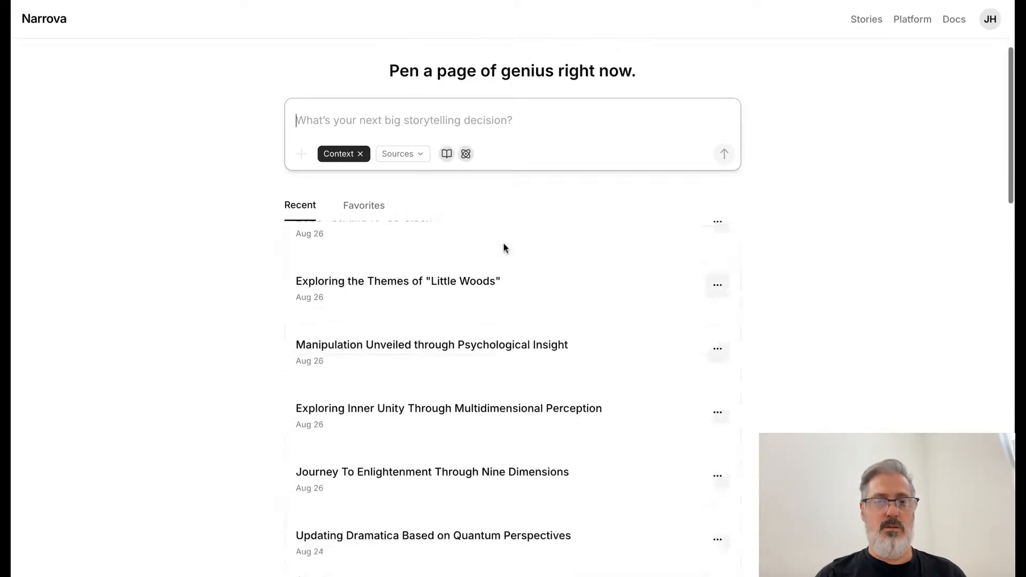
scroll(503, 243, down, 10)
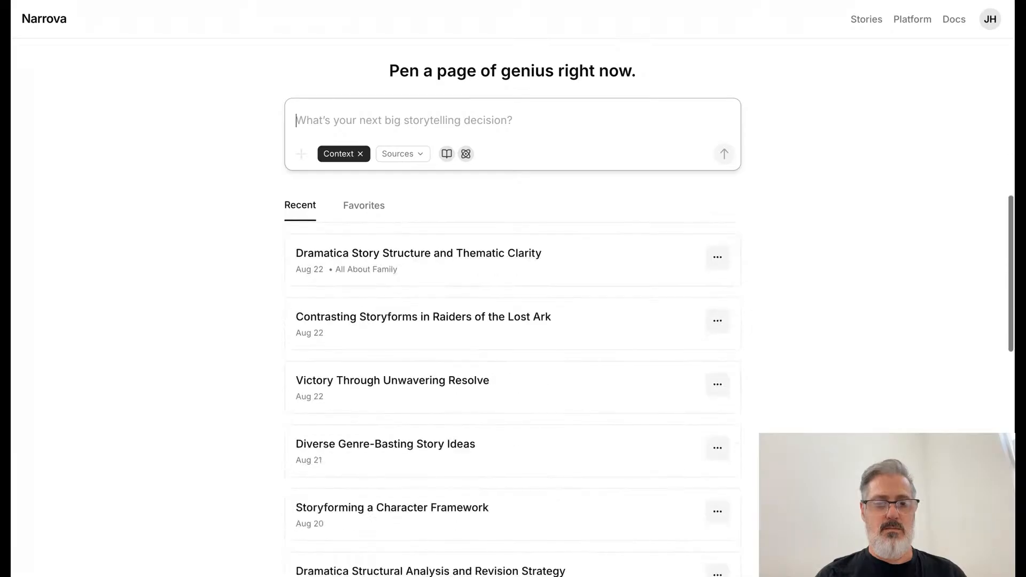
scroll(477, 142, up, 13)
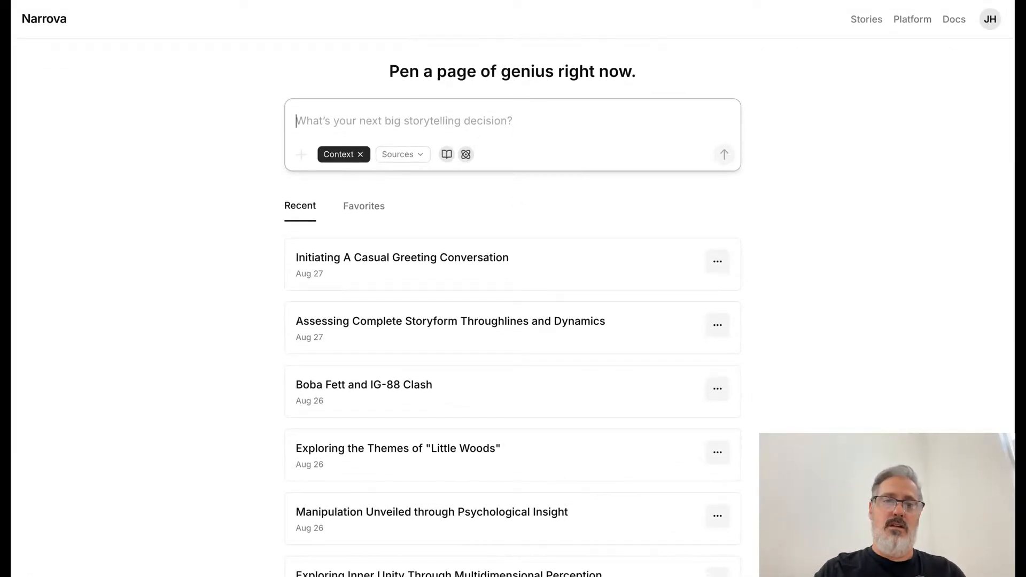
text(I'm )
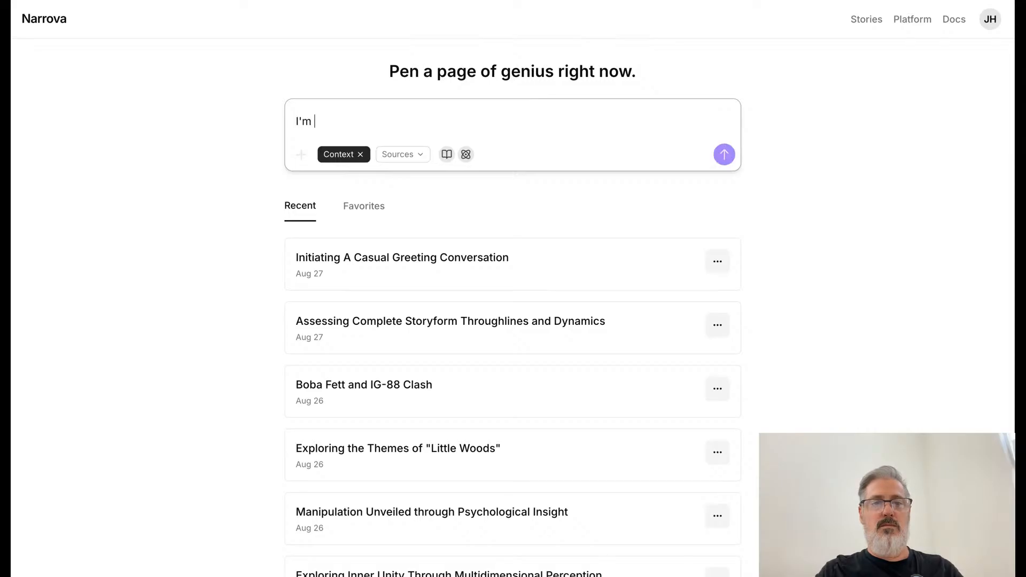
text(working on the next )
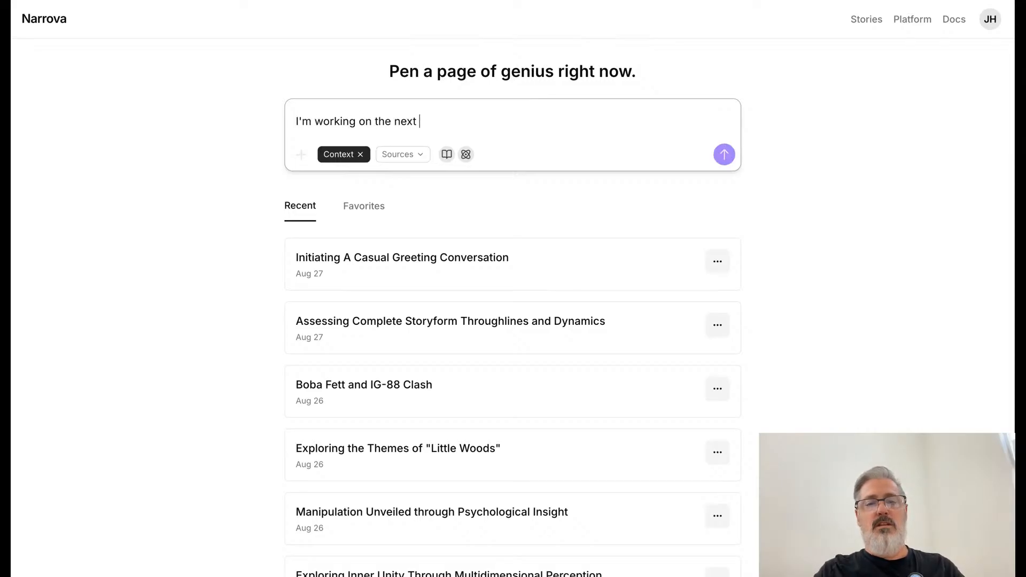
text(great Marvel movie)
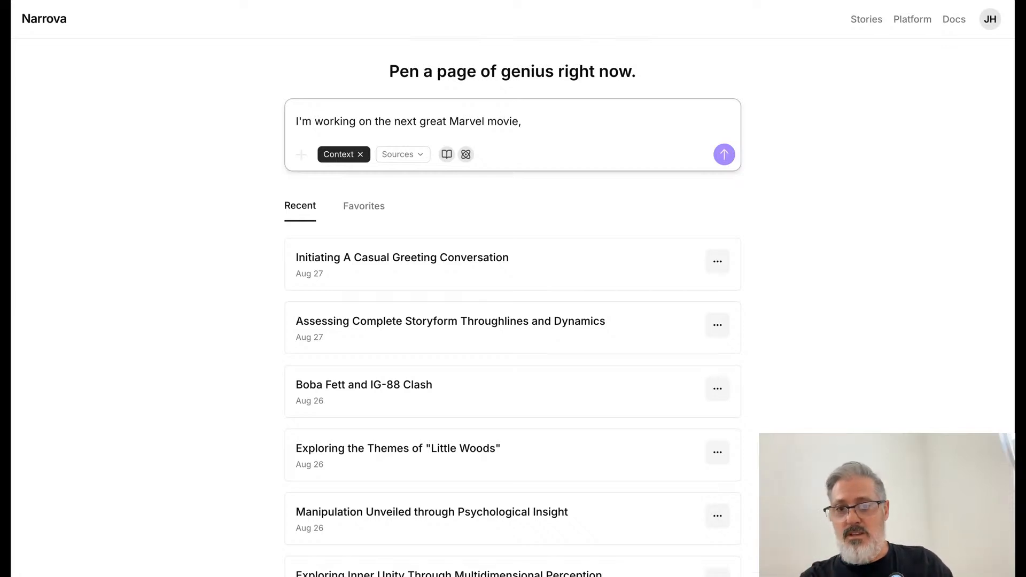
text(, )
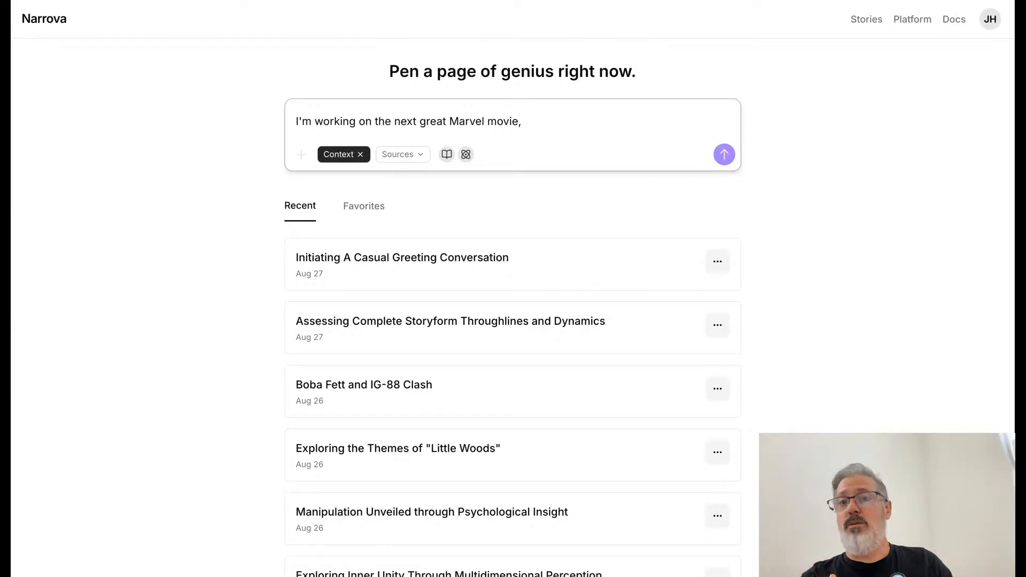
text(i always loved )
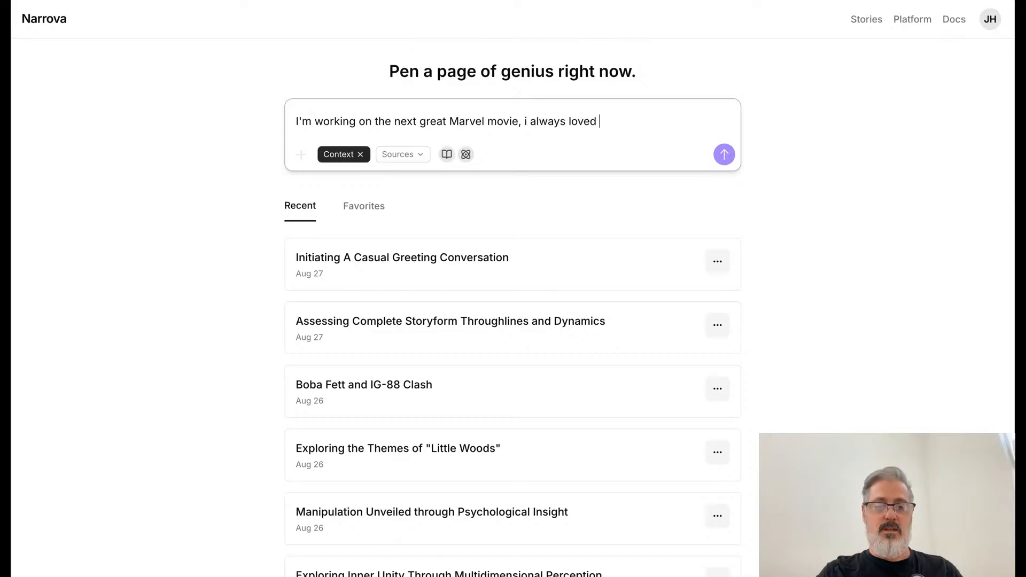
text(Daredevil)
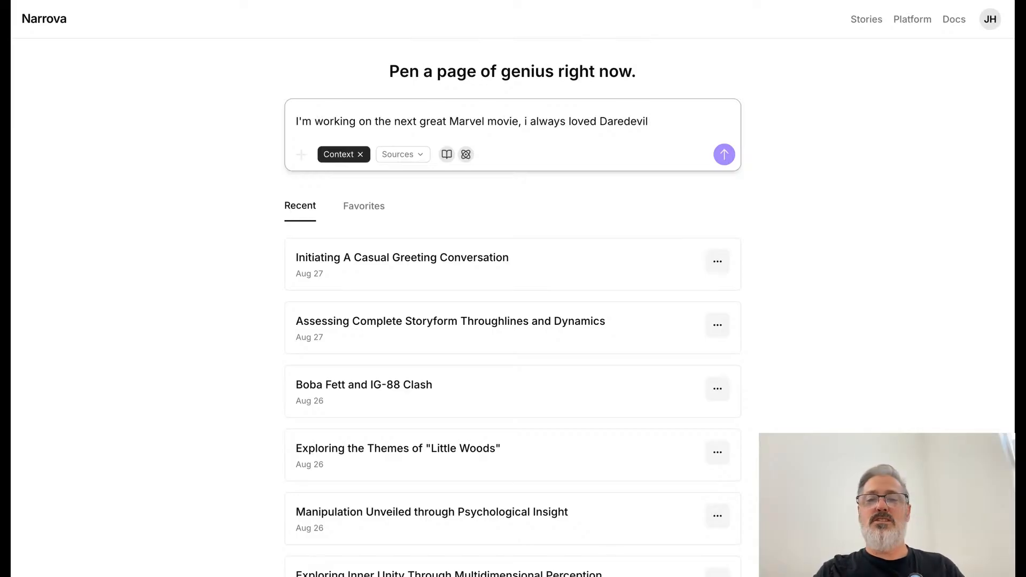
text(and Ele)
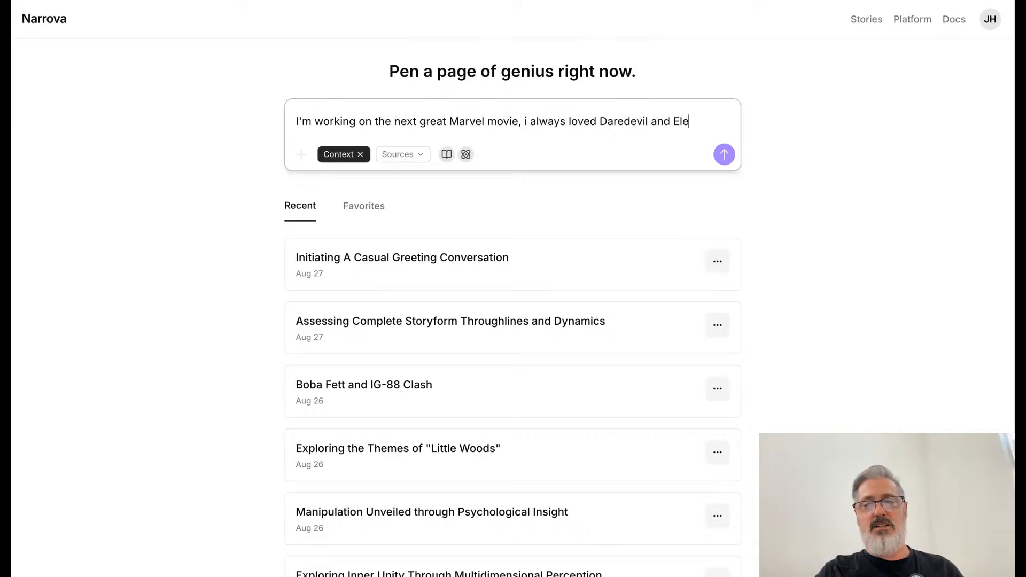
text(ktra (the old F)
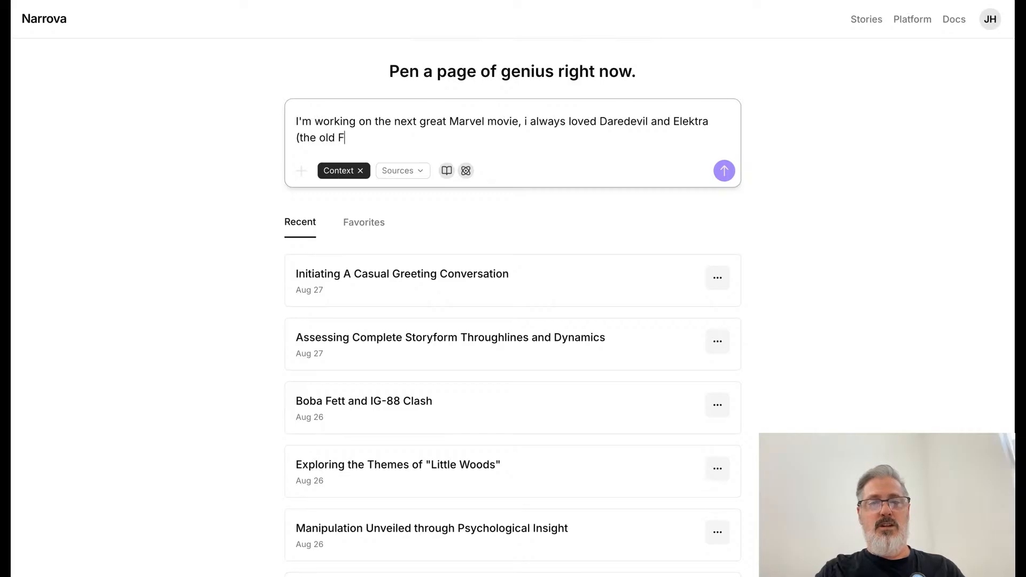
text(rank Miller times) - so)
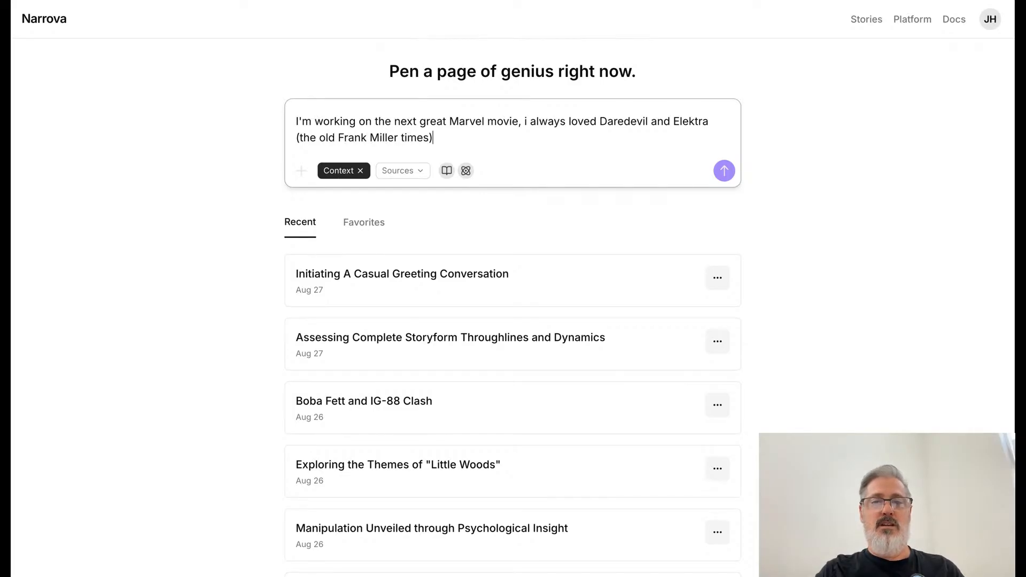
Continue the prompt with "lets invent some sort of scenario between them -".
text( lets inven)
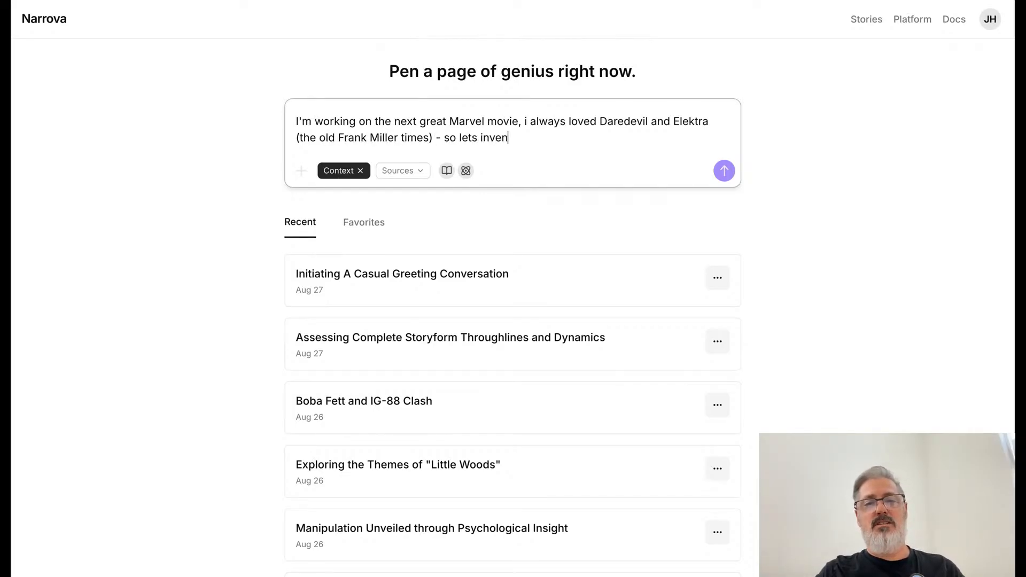
text(t some sort of scenar)
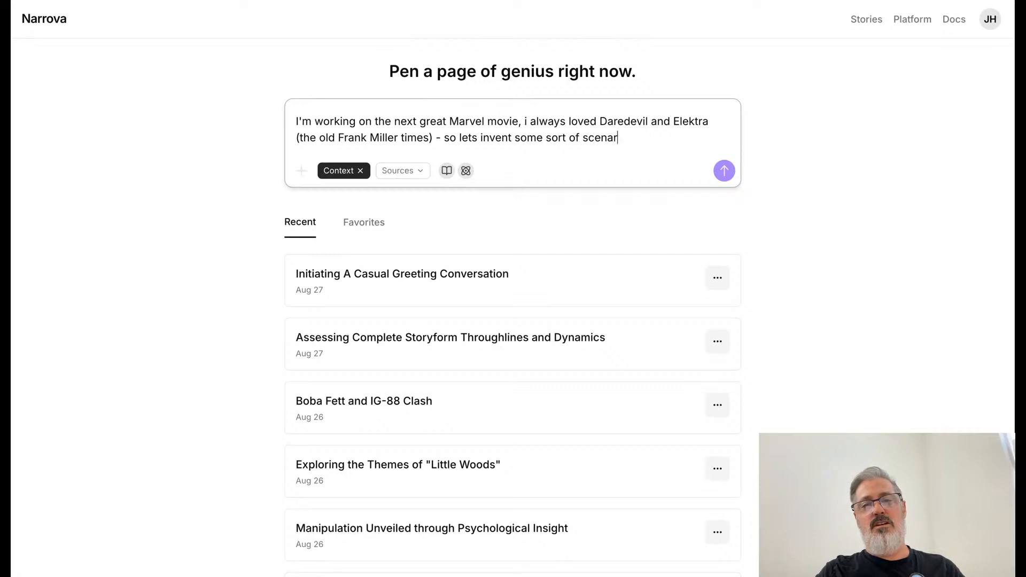
text(io between them - )
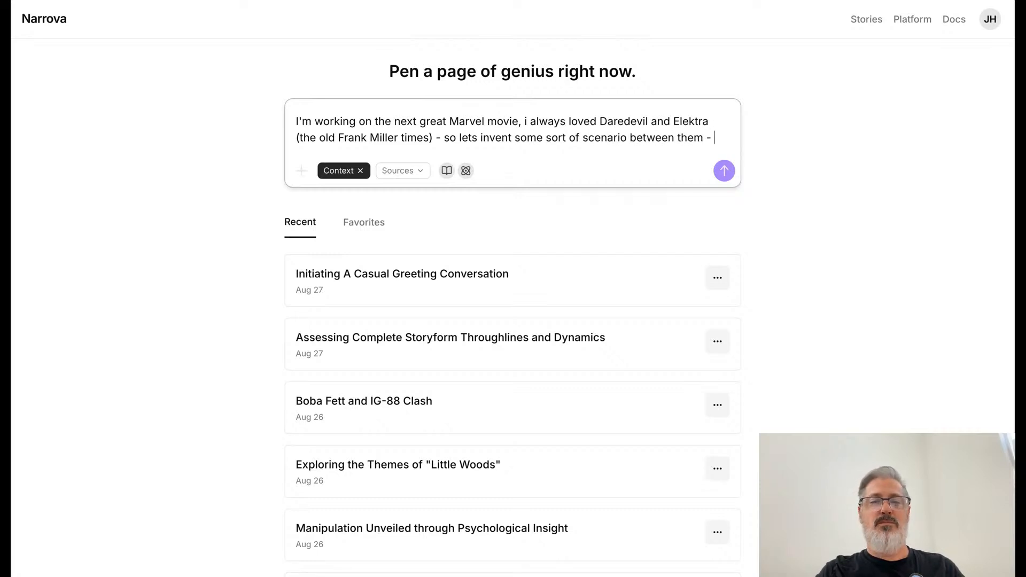
Add "and then beat it out or give me a good idea of what that might look like given the storyform in context here" and send the prompt.
text(and then )
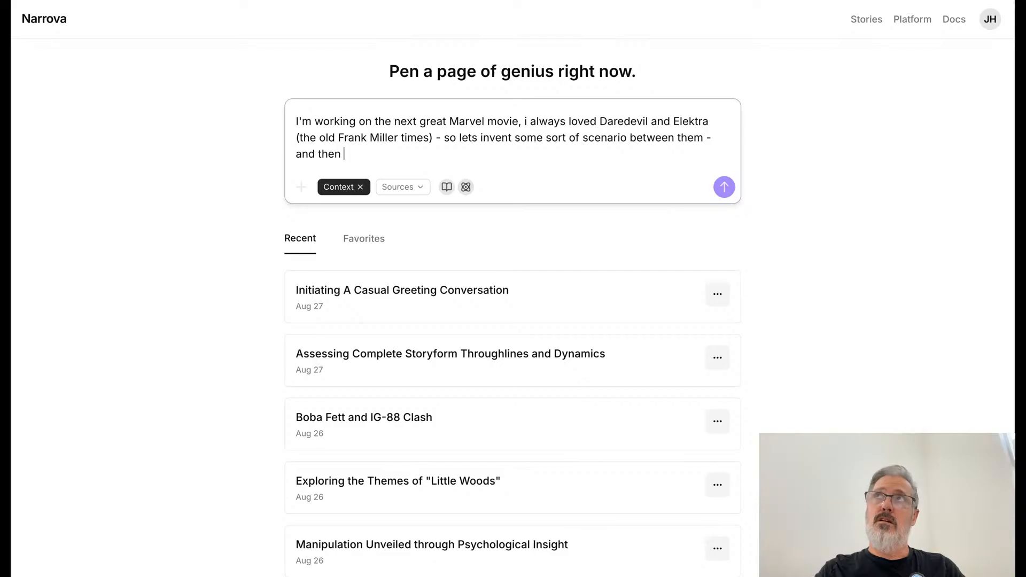
text(bea)
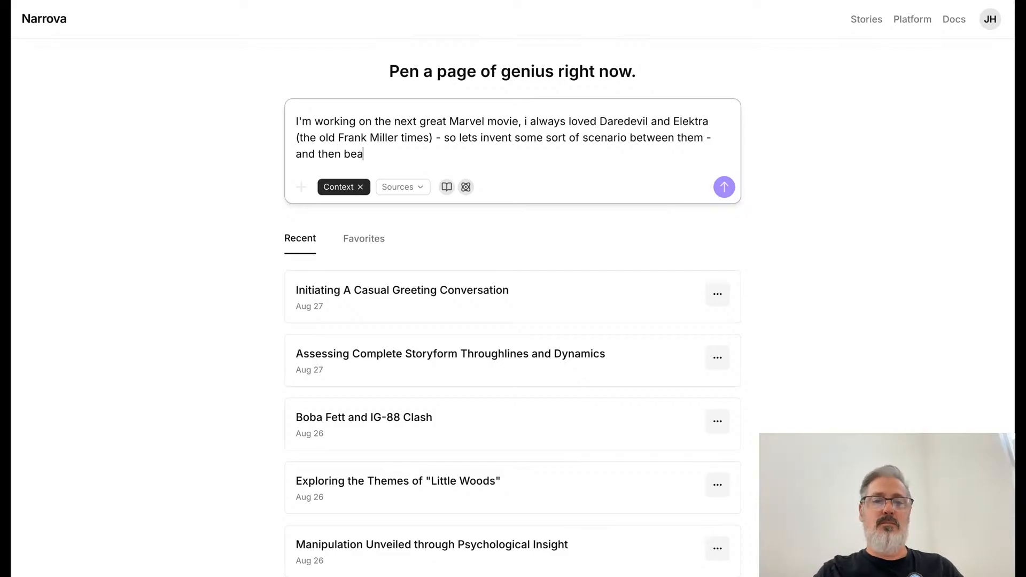
text(t it out or give me a)
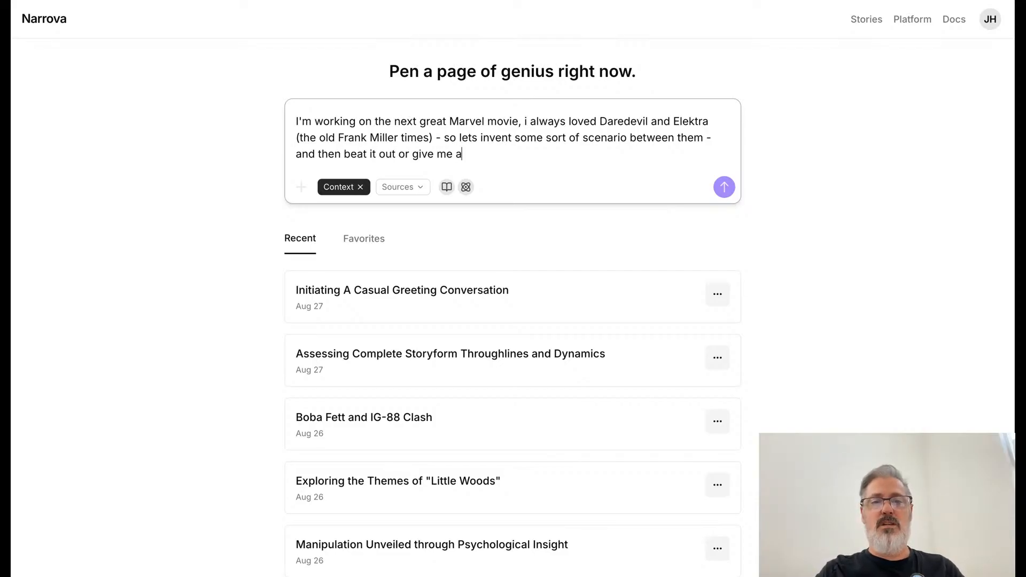
text( good idea of what these)
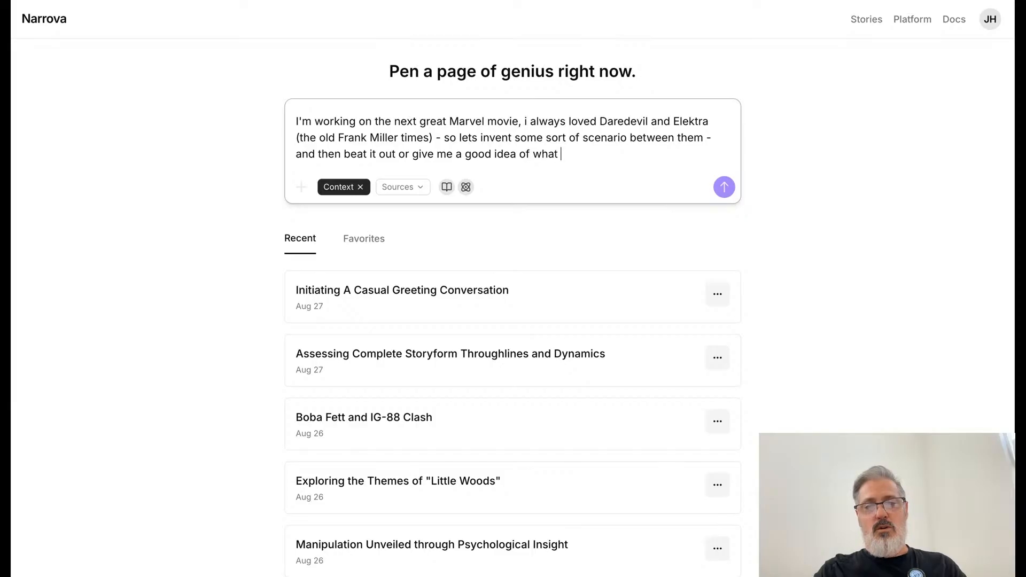
key(BackSpace)
key(BackSpace)
key(BackSpace)
key(BackSpace)
text(hat mi)
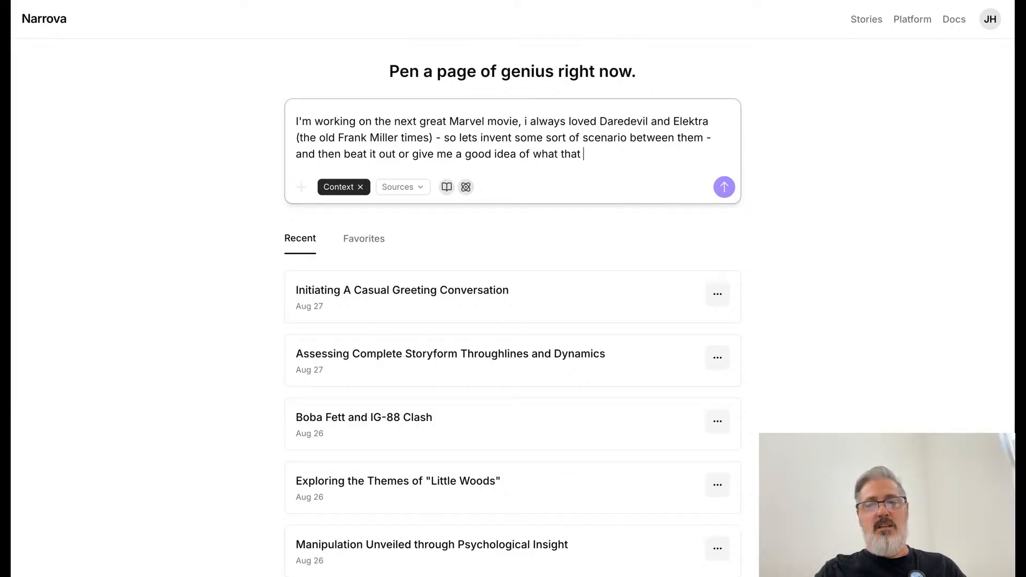
text(ght )
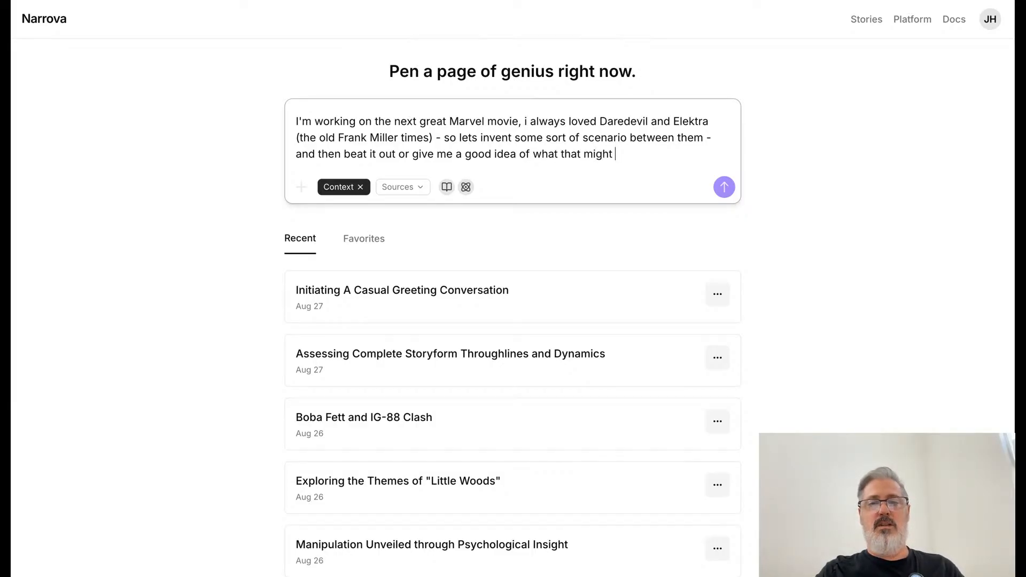
text(look like given th)
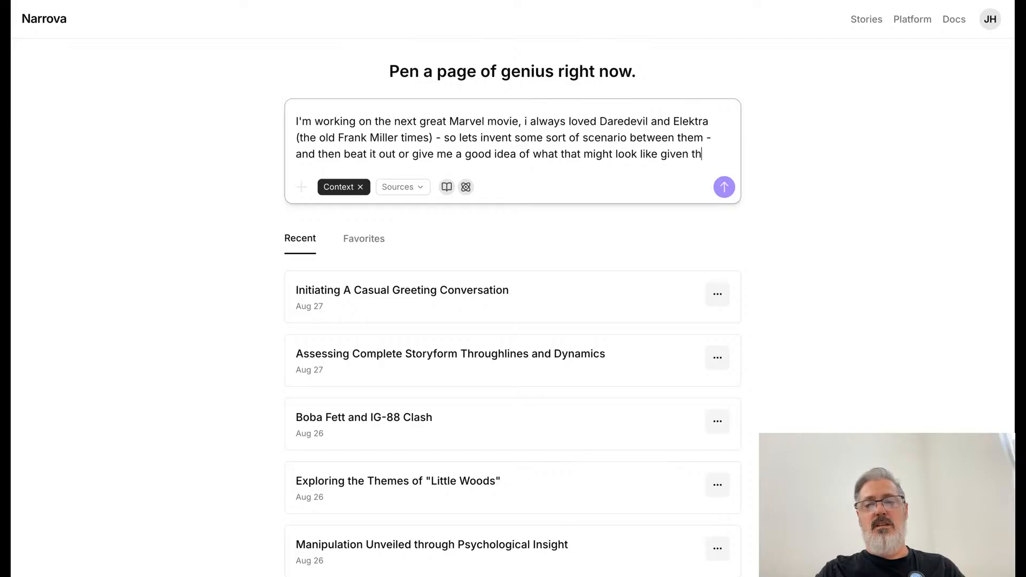
text(e storyform in context here)
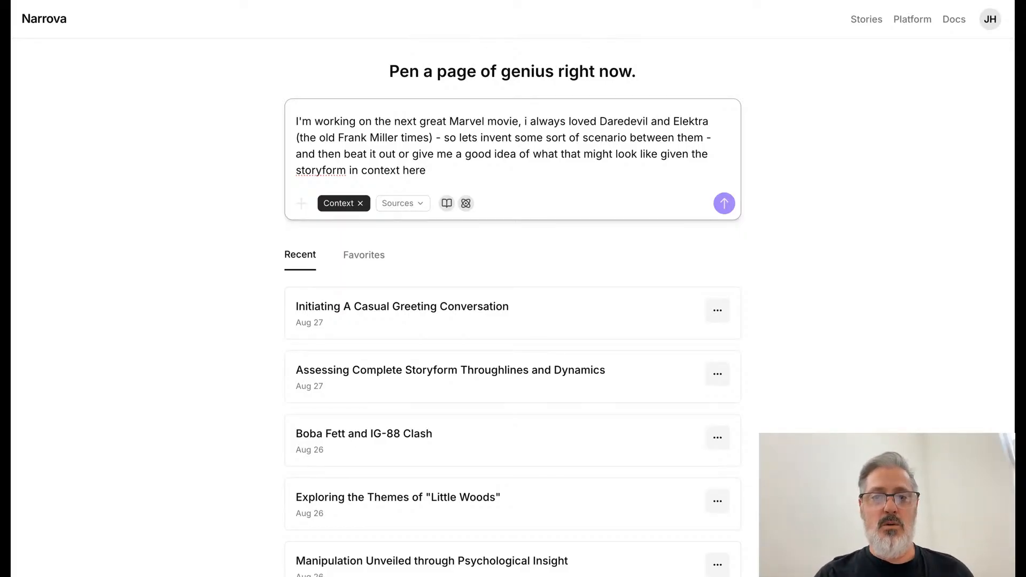
click(724, 203)
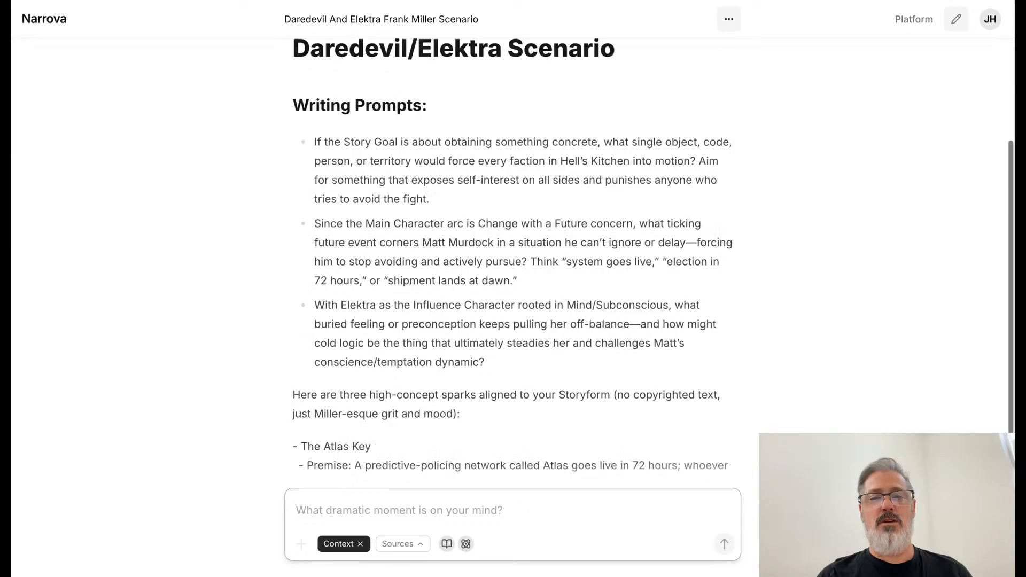
Read the StoryGuide response's Story Seed heading and its writing prompts for the Daredevil/Elektra scenario.
scroll(513, 257, up, 3)
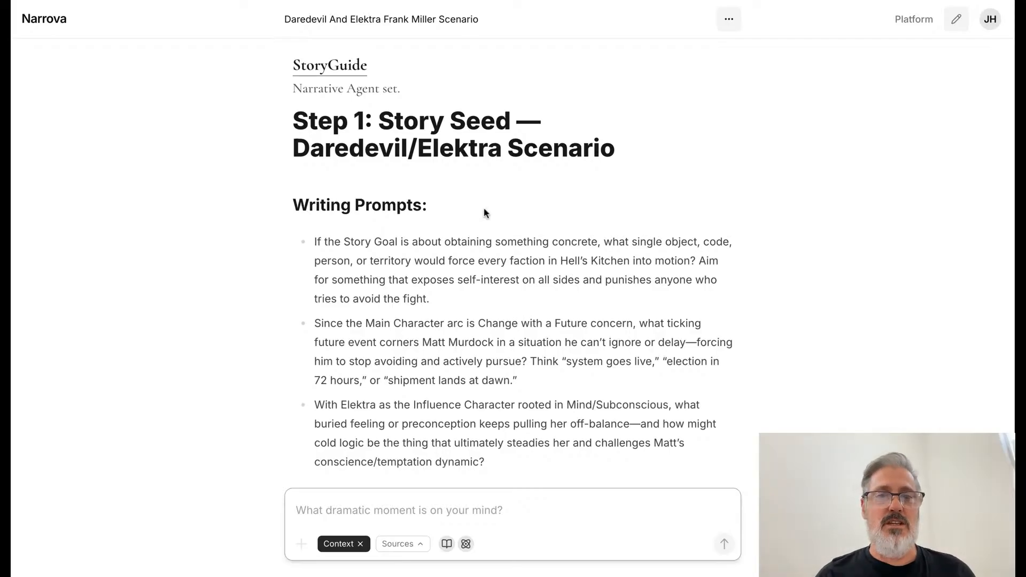
scroll(483, 208, up, 1)
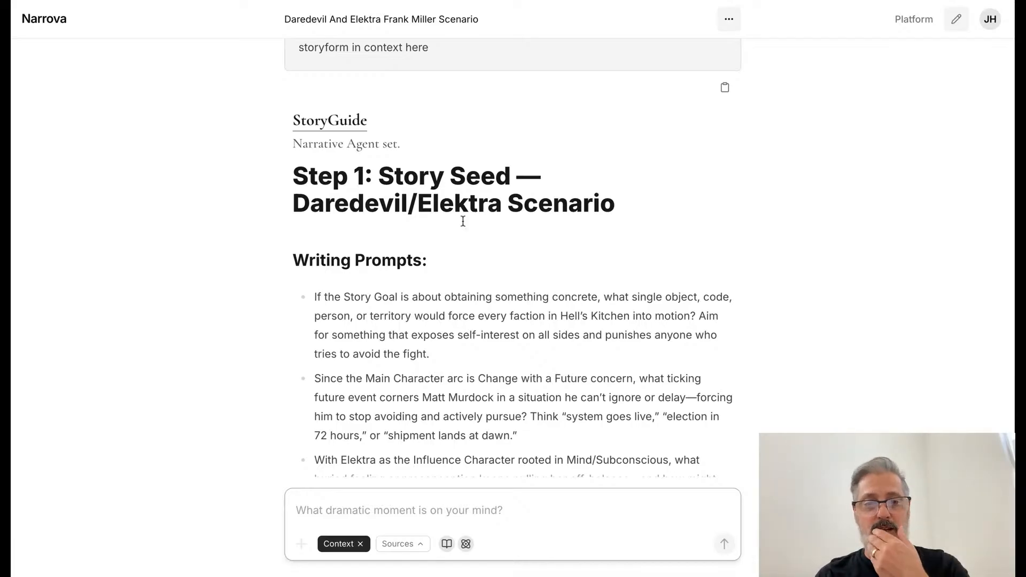
scroll(460, 220, down, 2)
scroll(463, 220, down, 1)
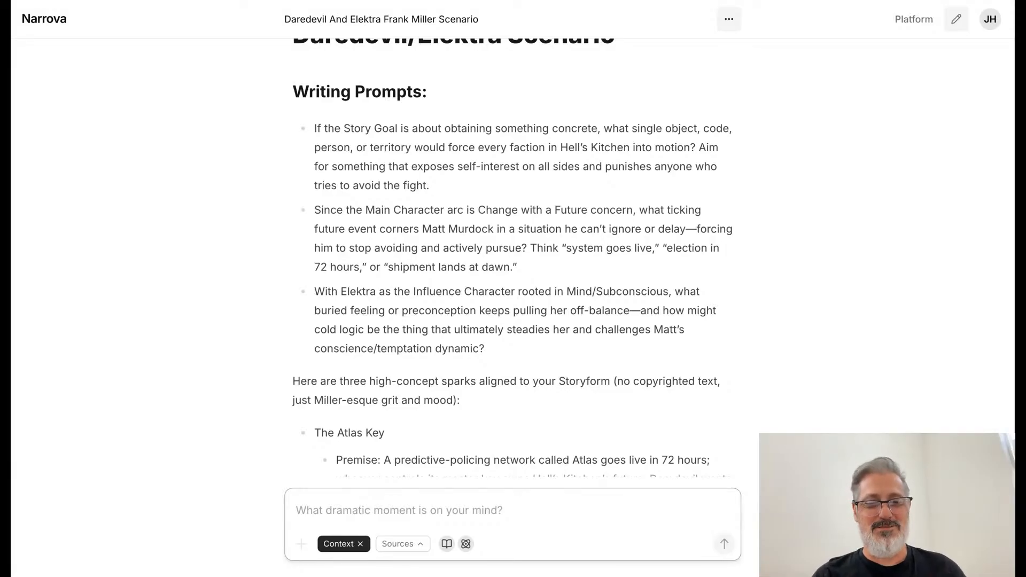
Open the storyform in context and review its Storypoints, Storybeats and Additional Objective Story Storypoints, highlighting the Objective Story Concern.
click(466, 543)
scroll(601, 339, down, 8)
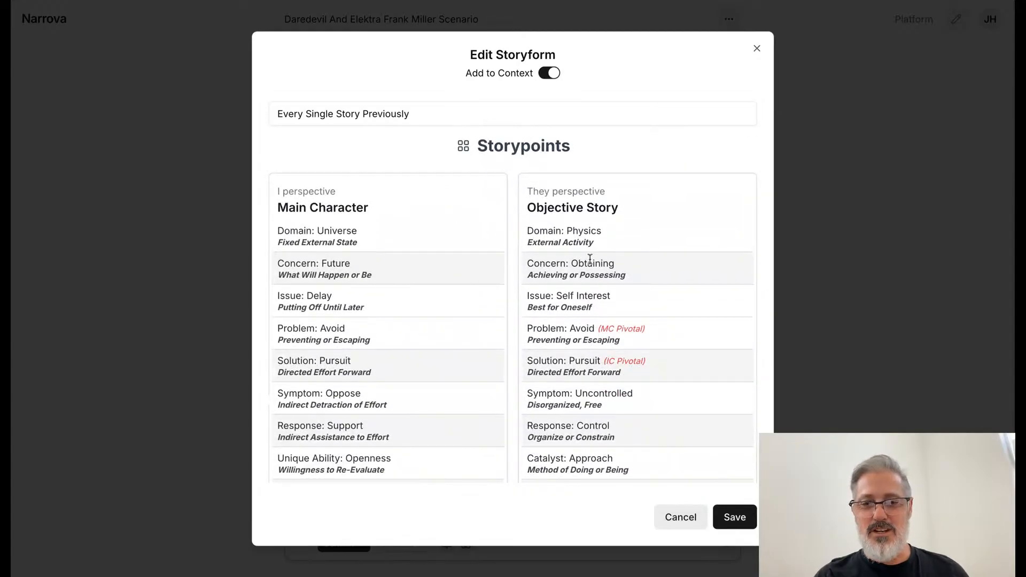
triple_click(591, 263)
scroll(580, 293, down, 15)
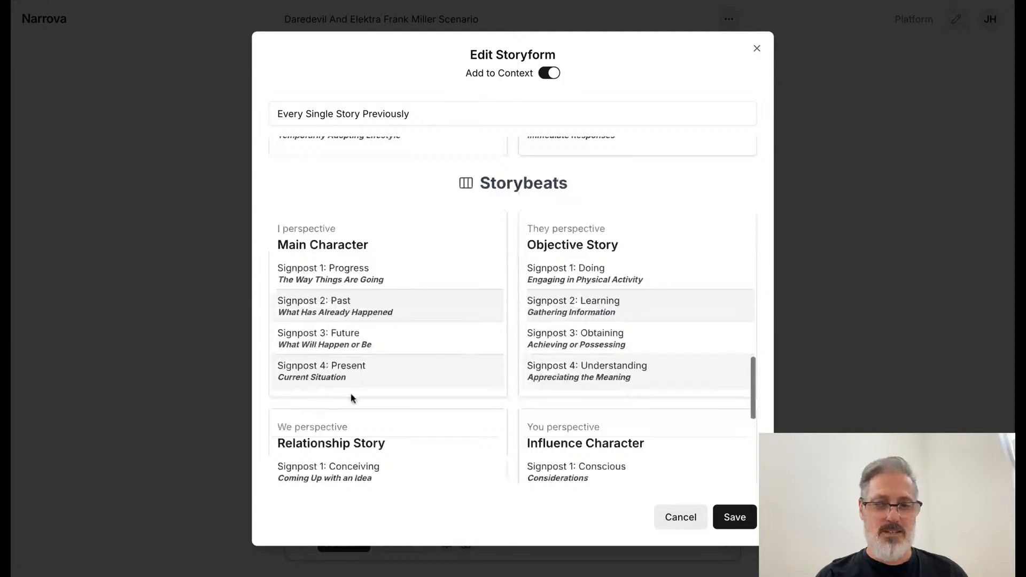
scroll(350, 396, down, 6)
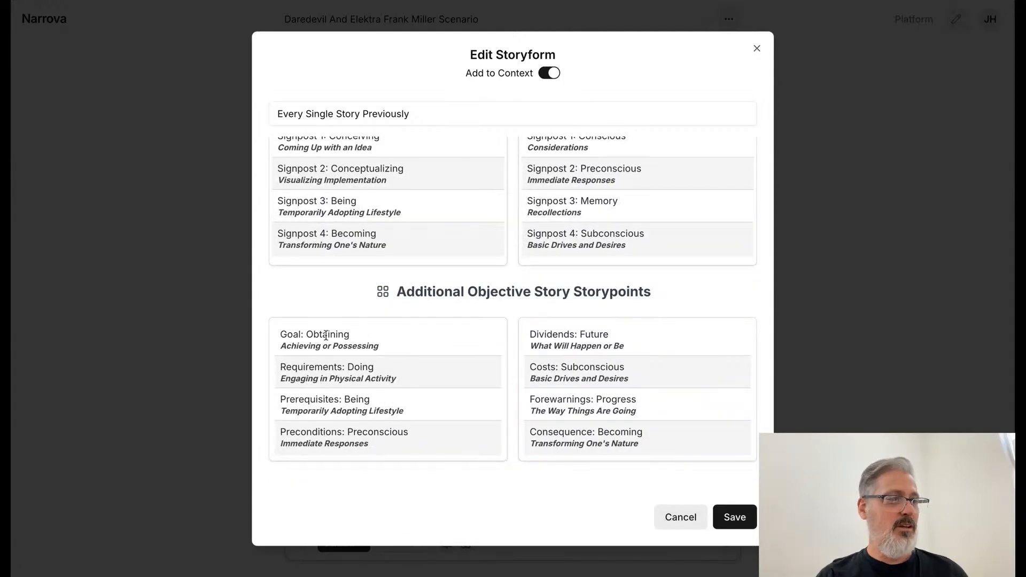
scroll(406, 315, up, 8)
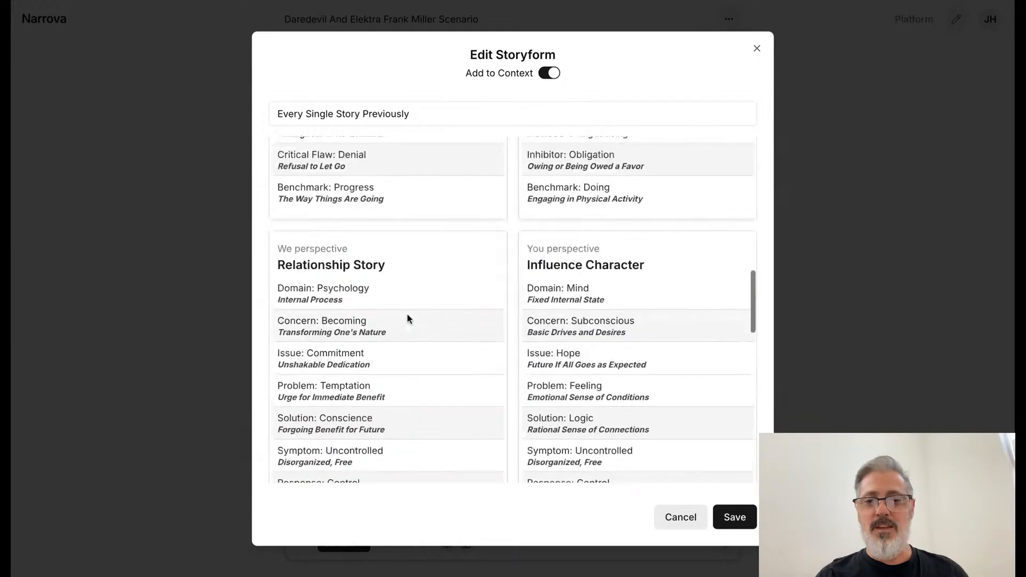
Highlight the Objective Story's Problem and its Issue in the storyform, and close the storyform without saving.
scroll(406, 316, up, 10)
click(568, 283)
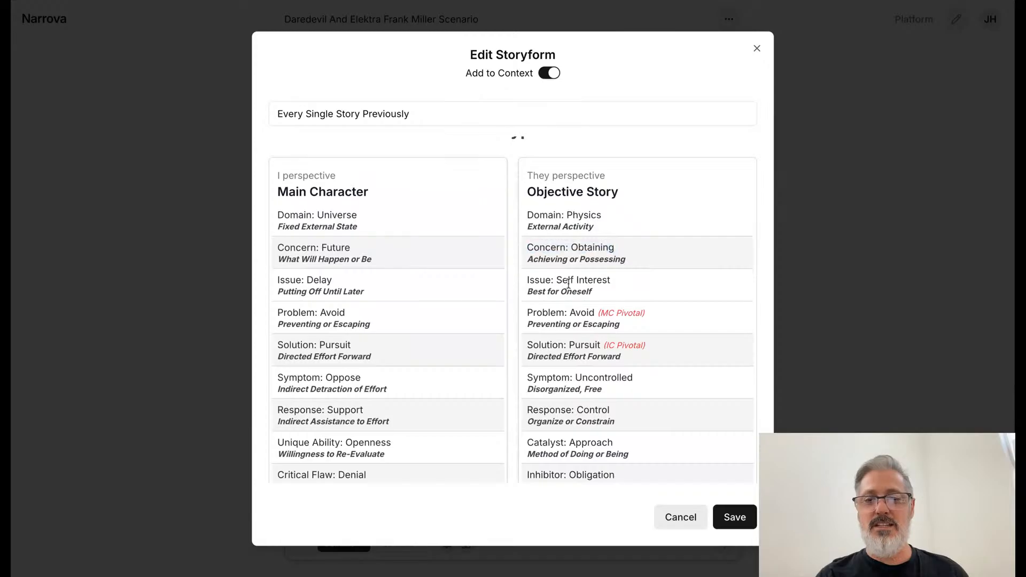
double_click(568, 283)
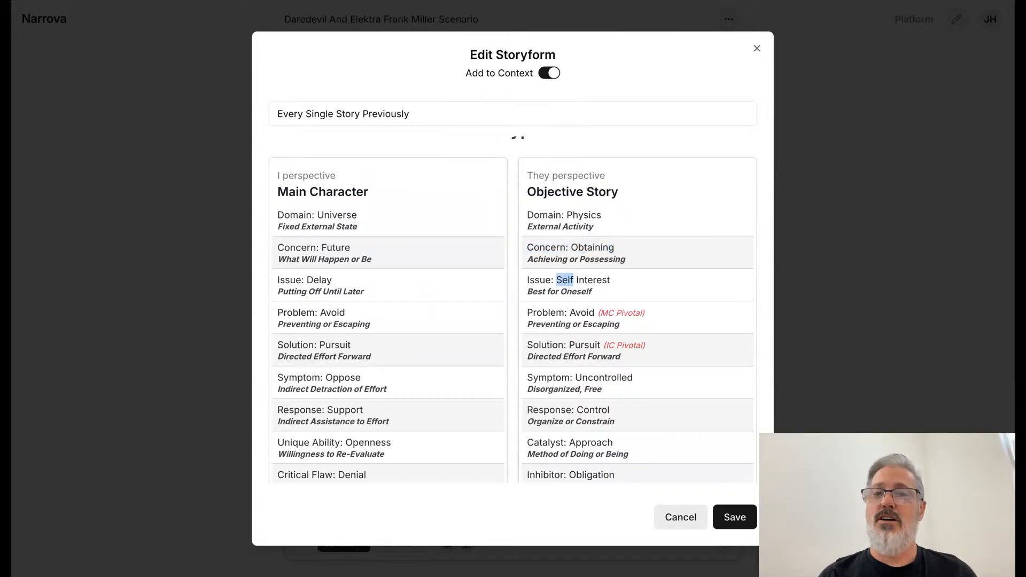
triple_click(587, 312)
double_click(582, 278)
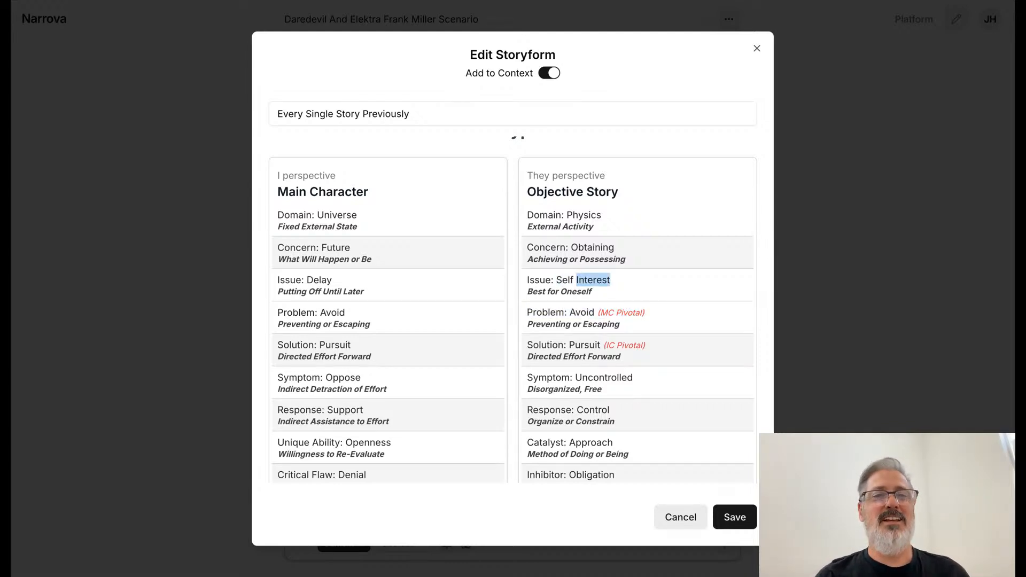
click(668, 518)
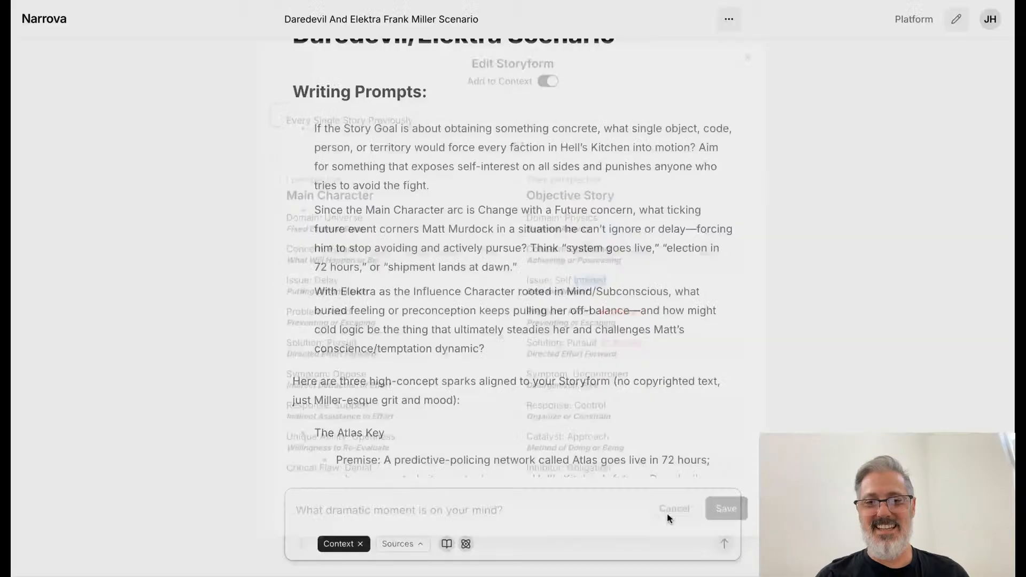
Highlight the example deadlines in the second writing prompt, and check the Influence Character's Solution and Problem in the storyform.
scroll(531, 153, up, 1)
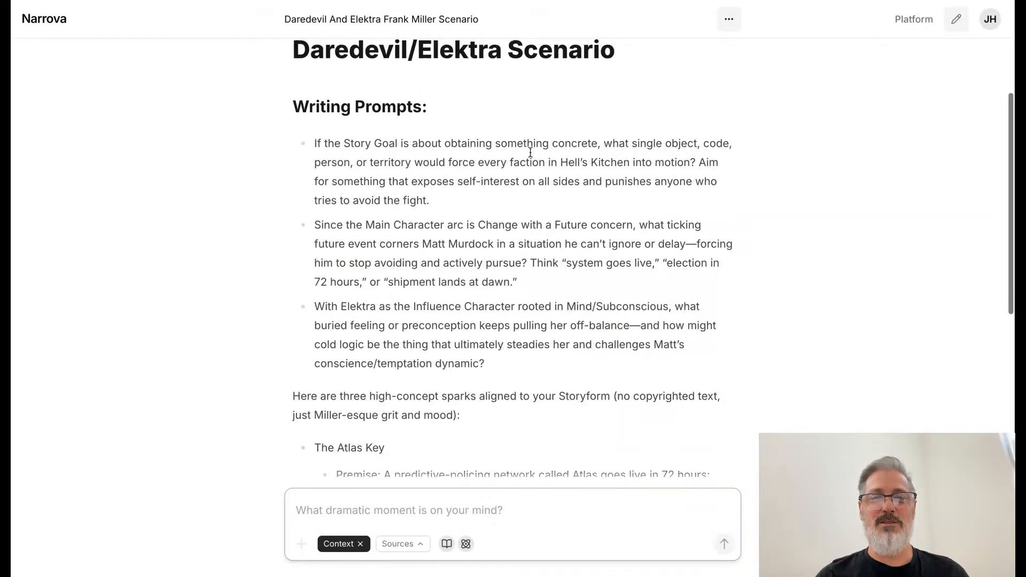
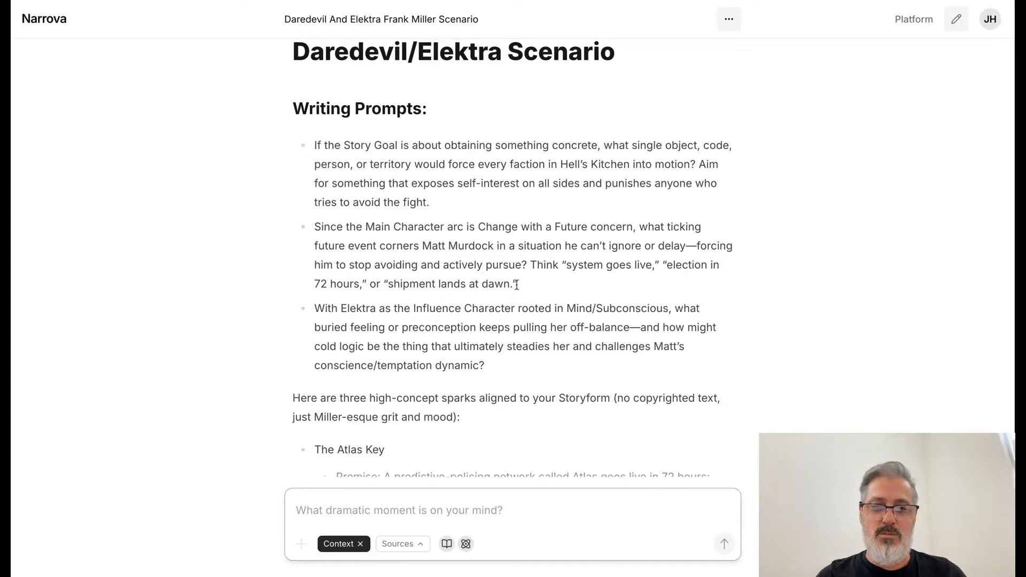
drag(517, 284, 527, 264)
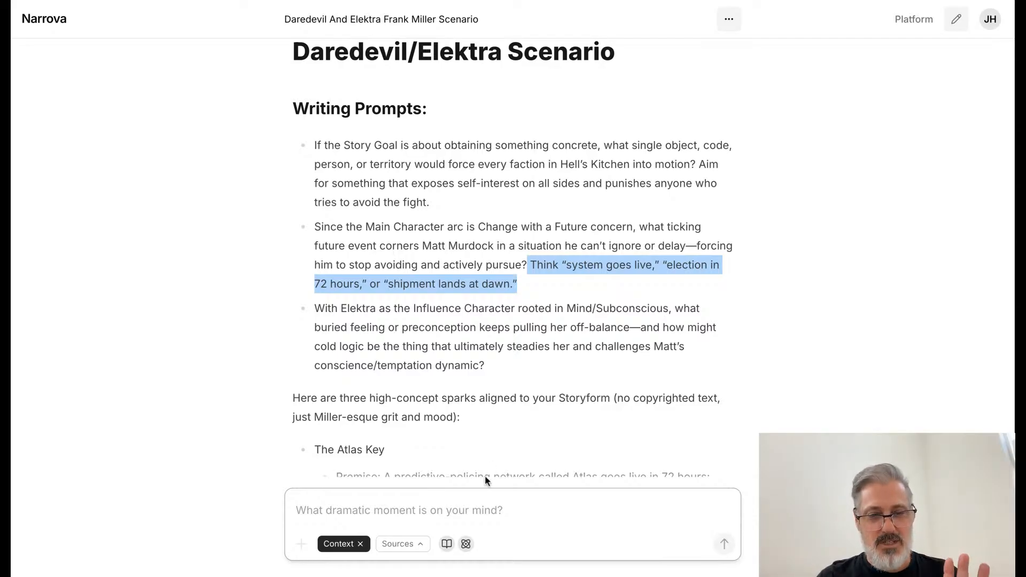
click(466, 544)
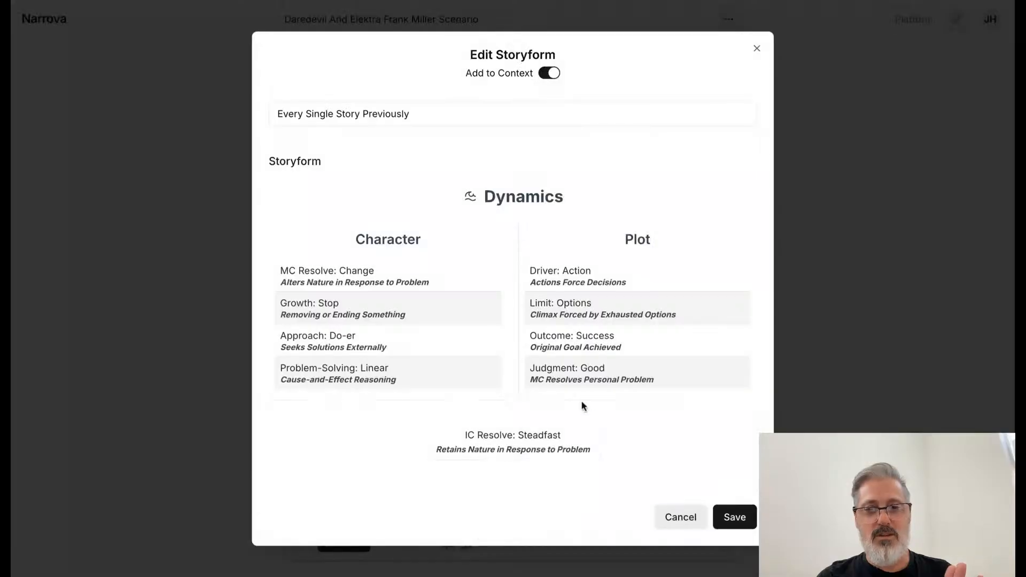
scroll(583, 405, down, 5)
scroll(583, 405, down, 10)
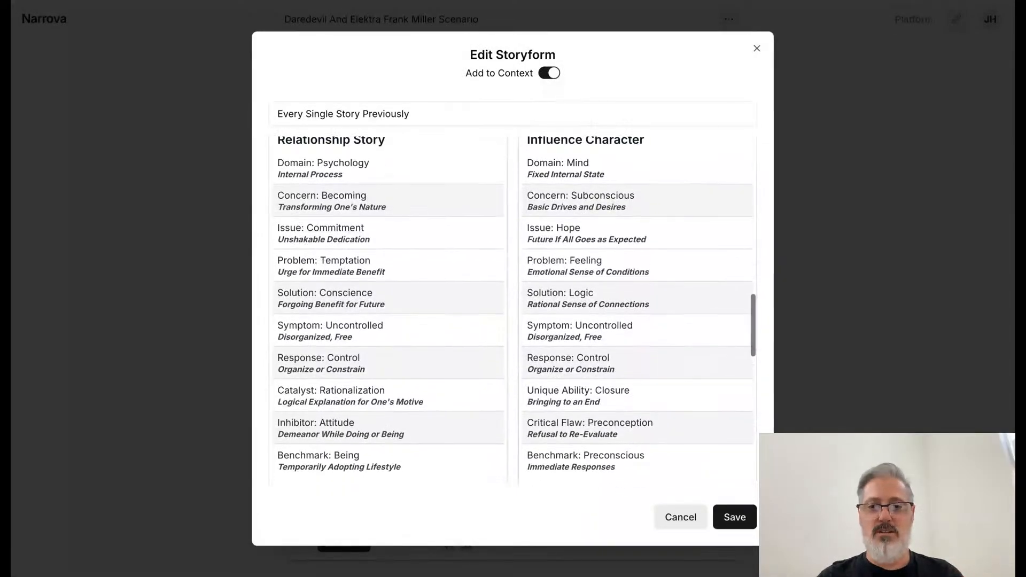
triple_click(588, 293)
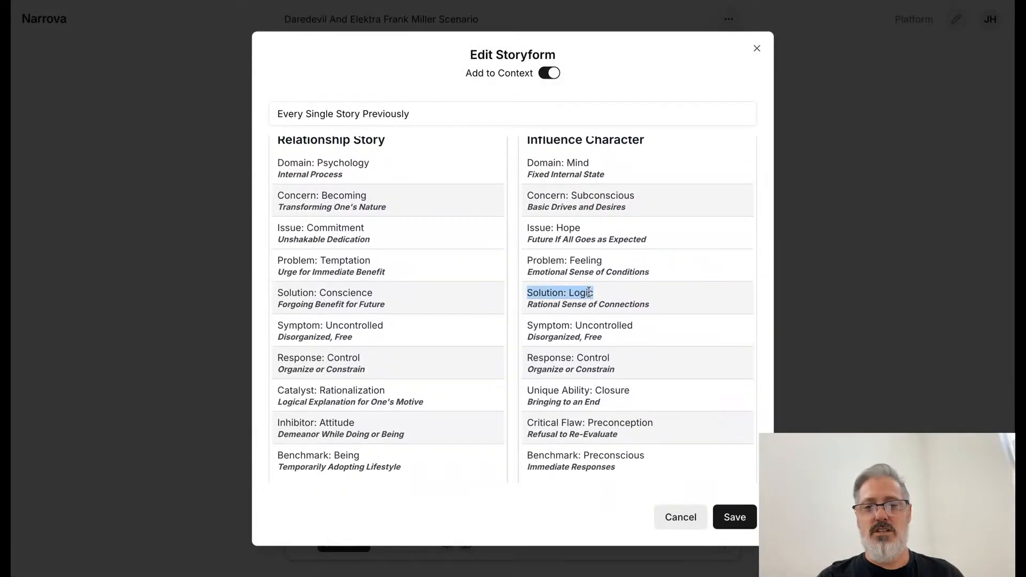
triple_click(592, 259)
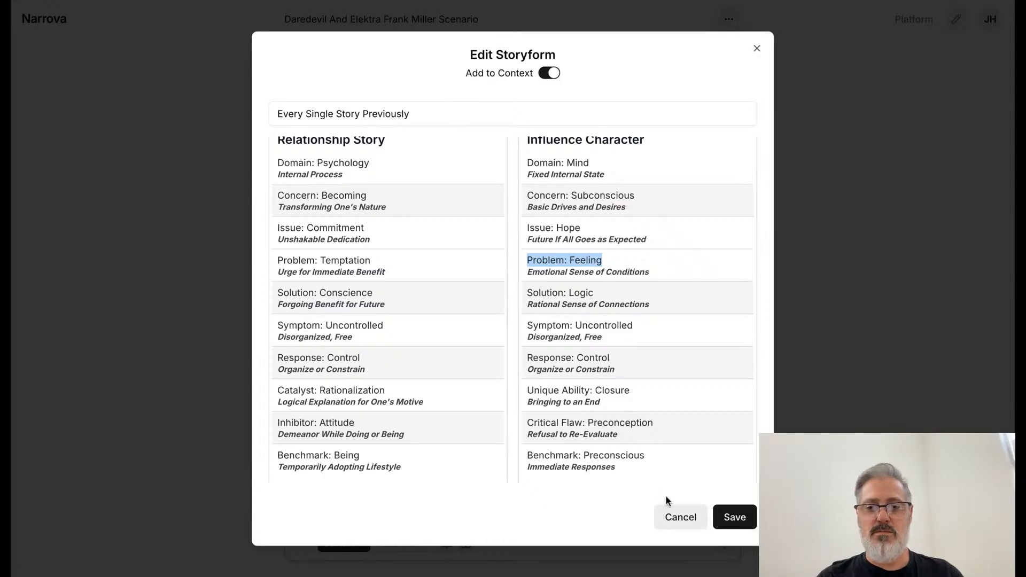
click(669, 518)
Read the high-concept sparks and compare The Atlas Key premise with the Relationship Story storypoints in the storyform.
scroll(604, 413, down, 5)
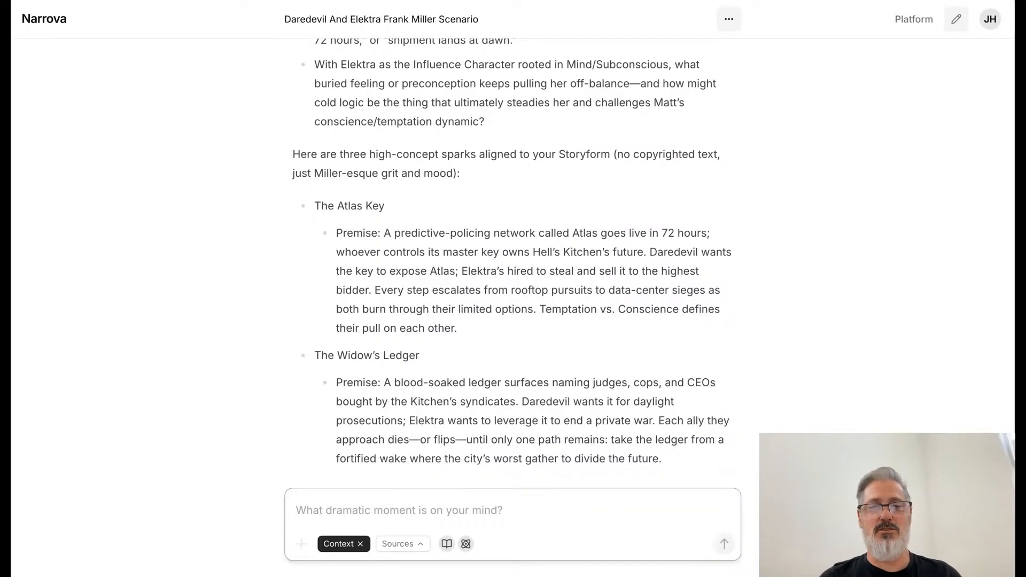
scroll(513, 256, down, 2)
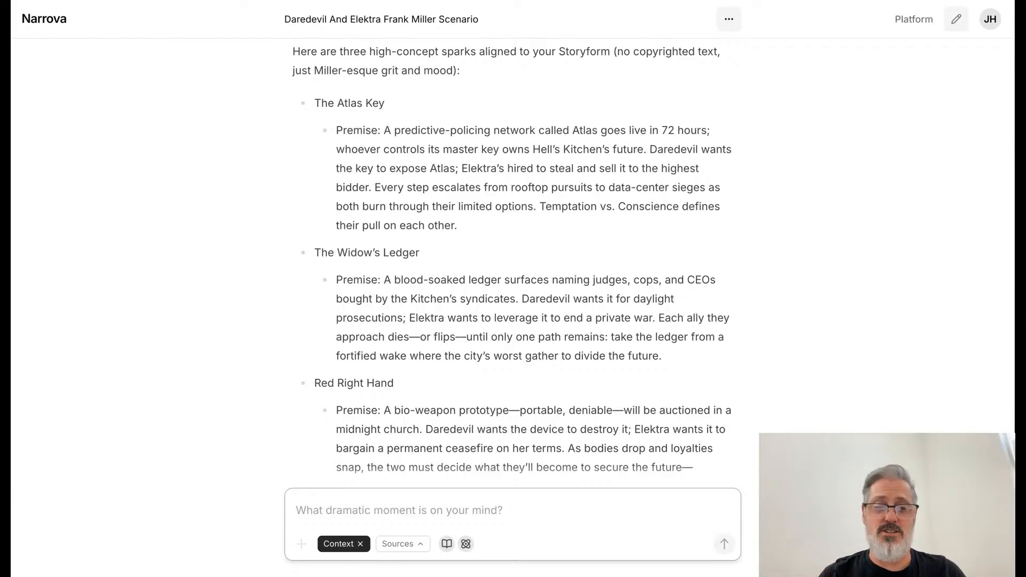
click(466, 544)
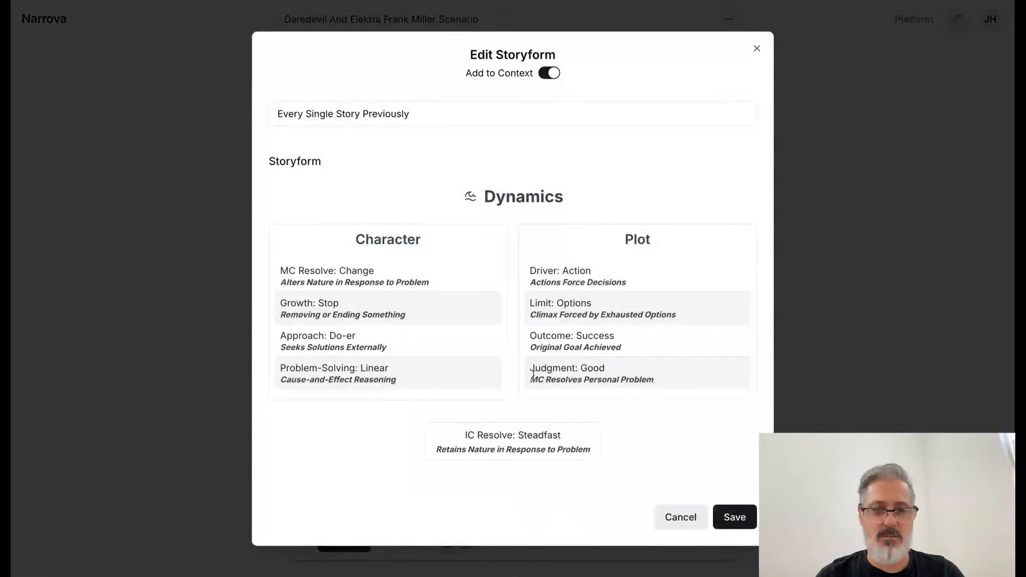
scroll(533, 376, down, 10)
scroll(533, 375, down, 8)
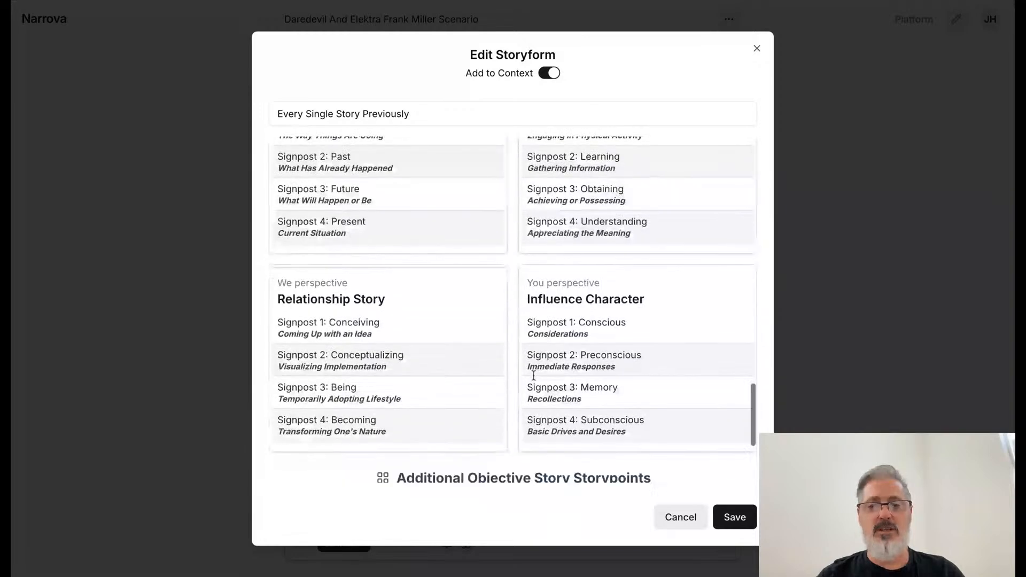
scroll(389, 246, up, 10)
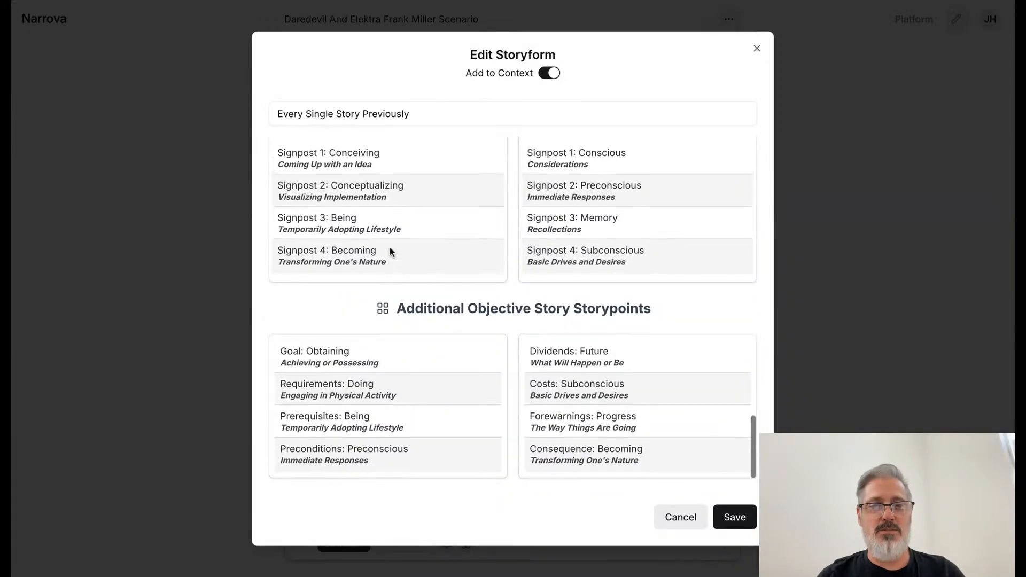
scroll(401, 255, up, 3)
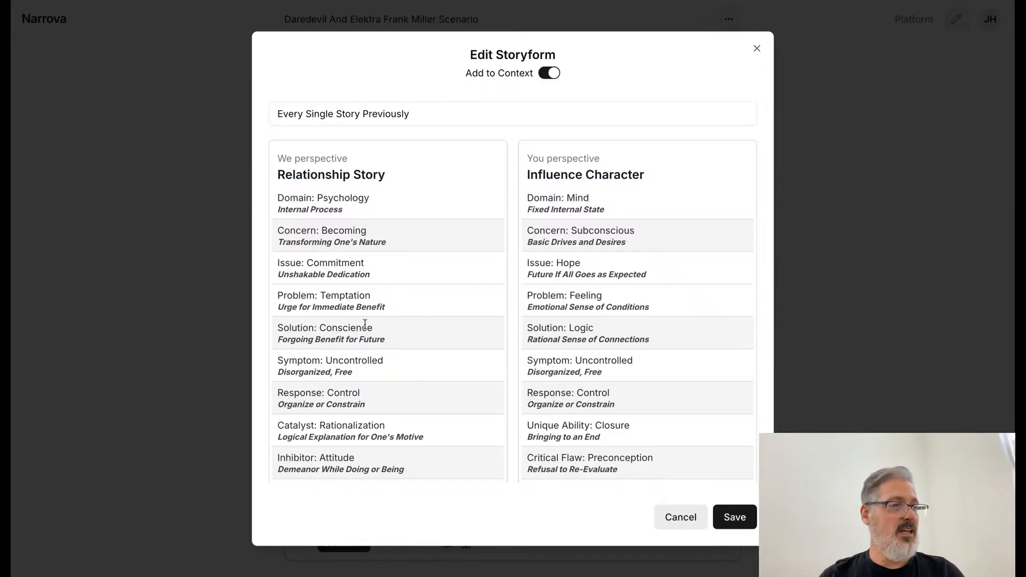
click(686, 517)
Read the Widow's Ledger and Red Right Hand premises and the Conclusion Prompt at the end of the response.
scroll(637, 378, down, 1)
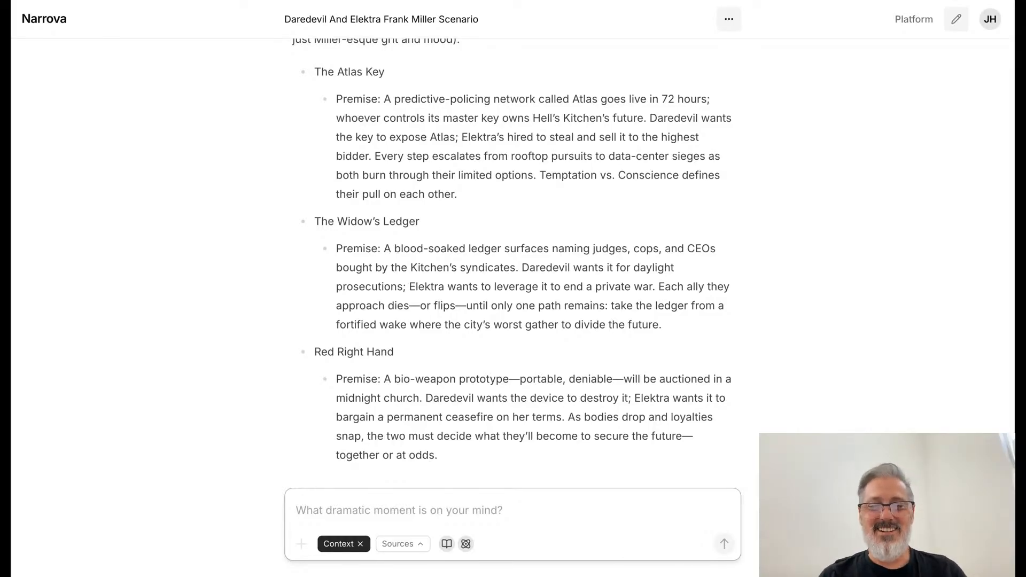
scroll(513, 256, down, 1)
scroll(513, 257, down, 1)
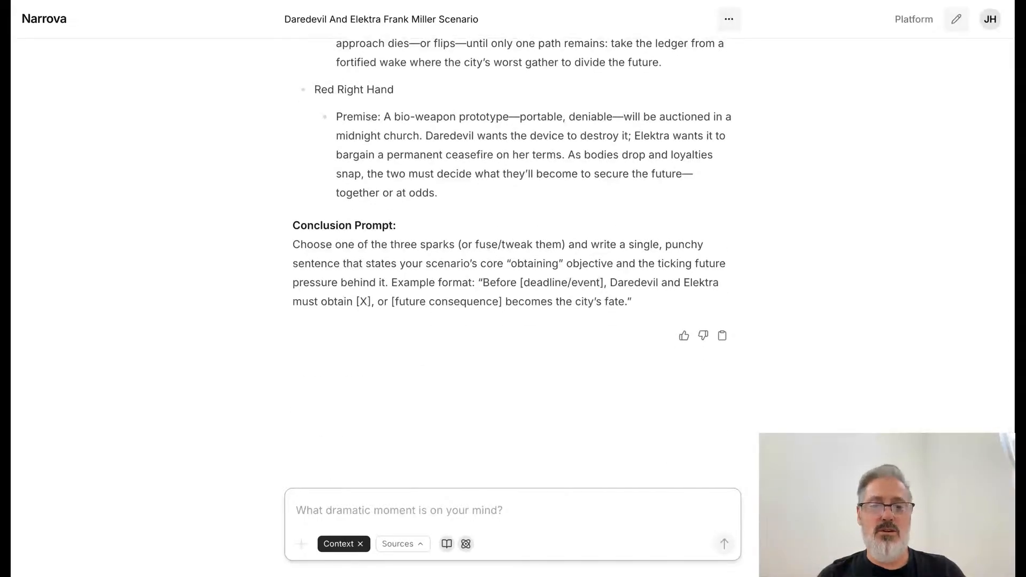
scroll(513, 236, up, 10)
scroll(513, 235, down, 7)
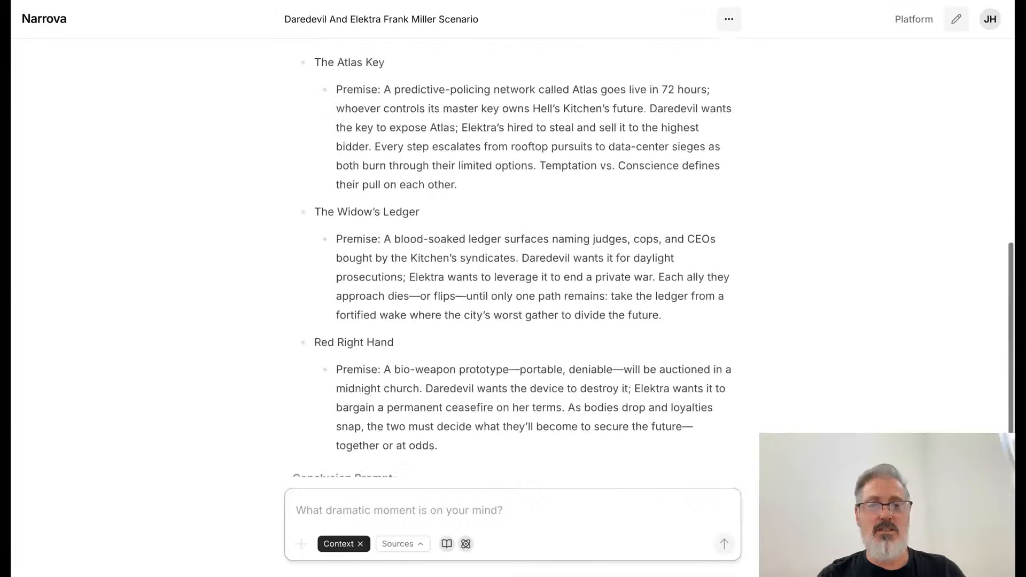
scroll(513, 257, down, 2)
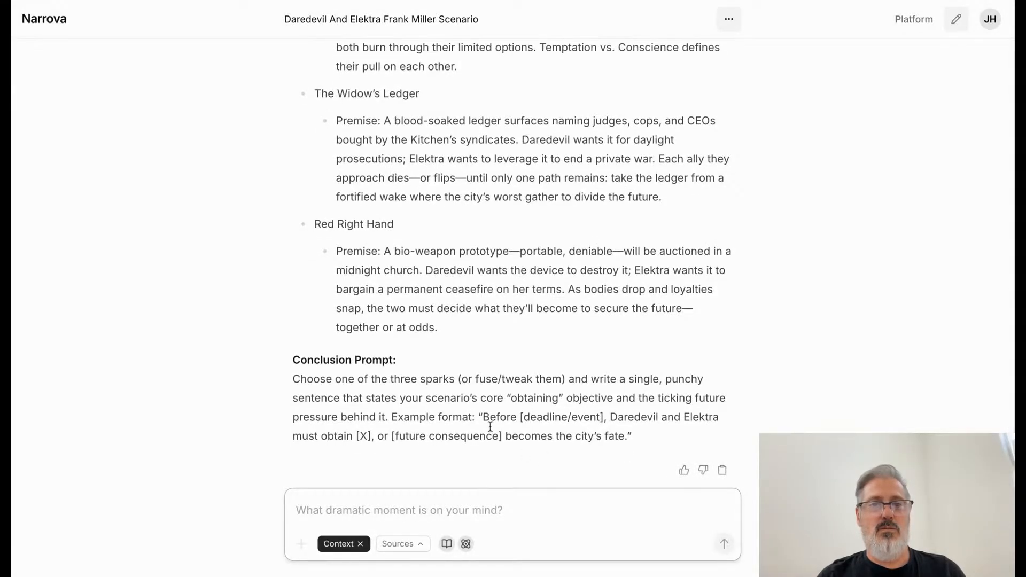
scroll(494, 444, down, 3)
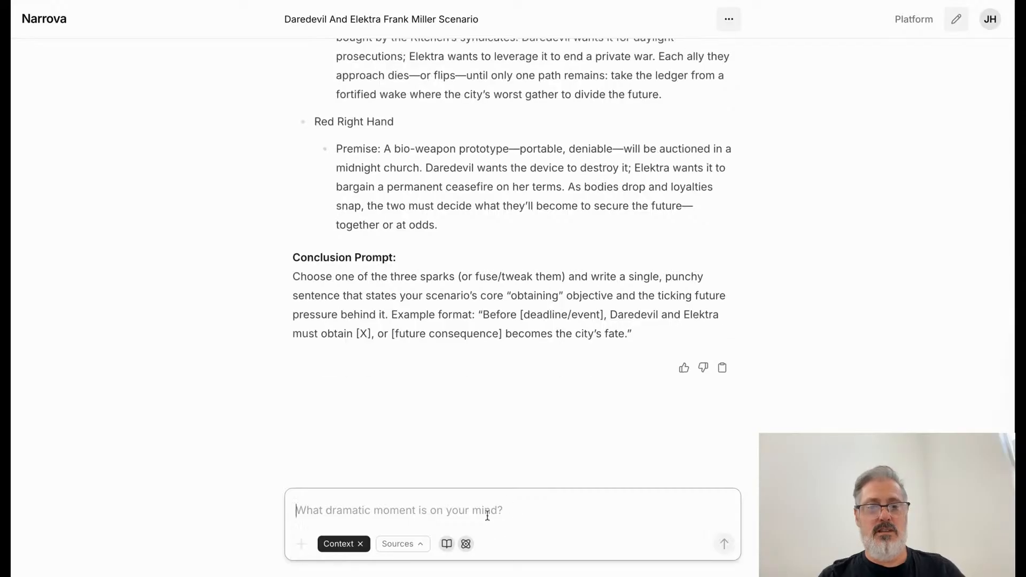
Start a reply to the Conclusion Prompt with "i absolutely love".
click(487, 514)
text(i abds)
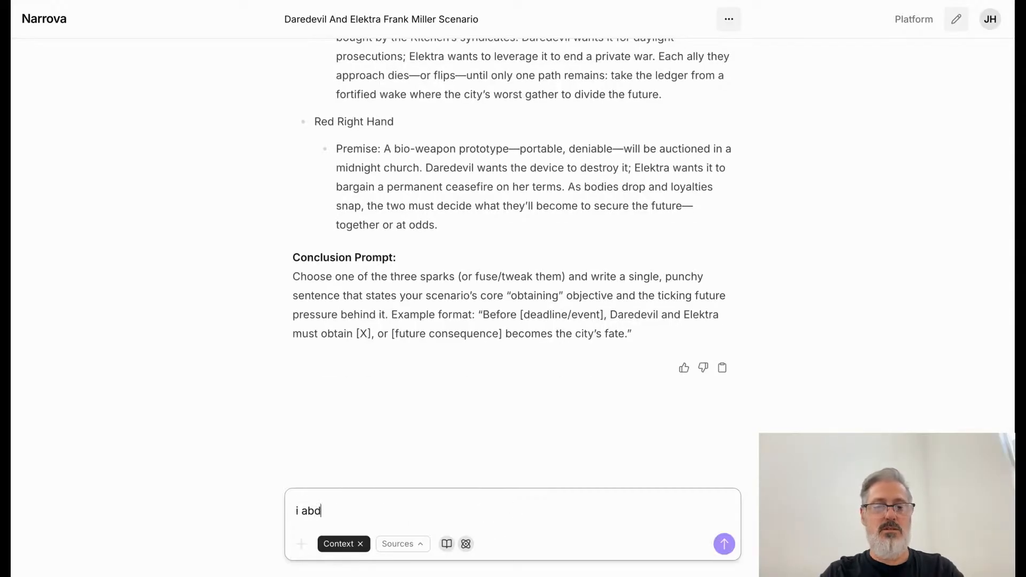
key(BackSpace)
key(BackSpace)
text(solte)
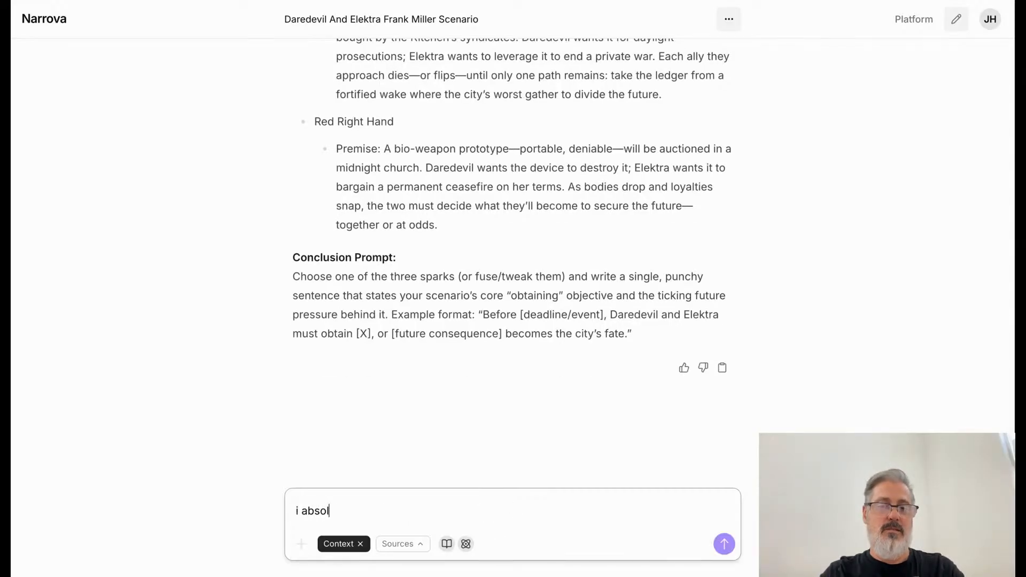
key(BackSpace)
key(BackSpace)
text(utely love )
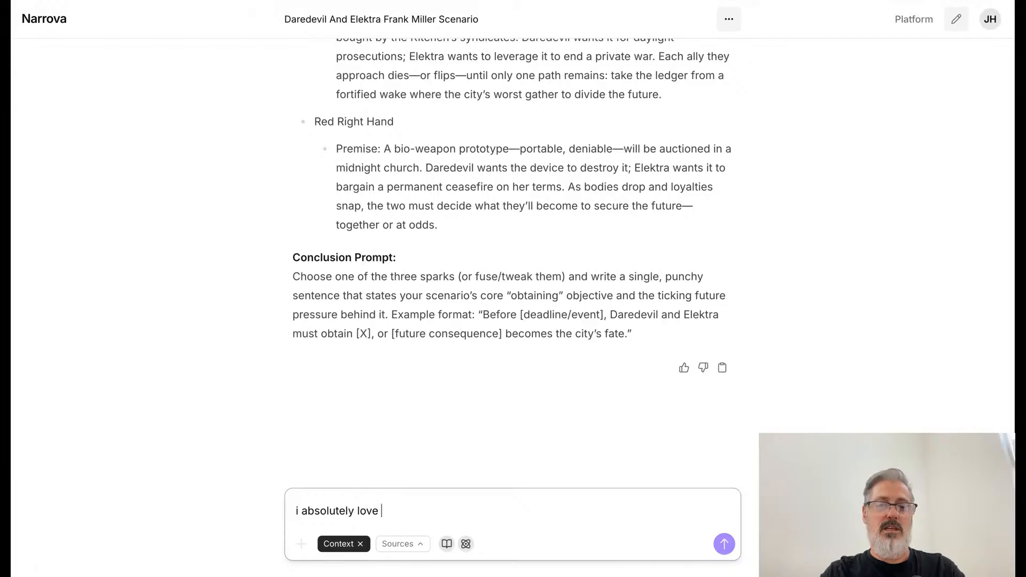
Continue the reply with "the widow's ledger - so lets take that idea and lets transfer over to storyencoding so that i can build out the entire storyform".
text(the widow's ledg)
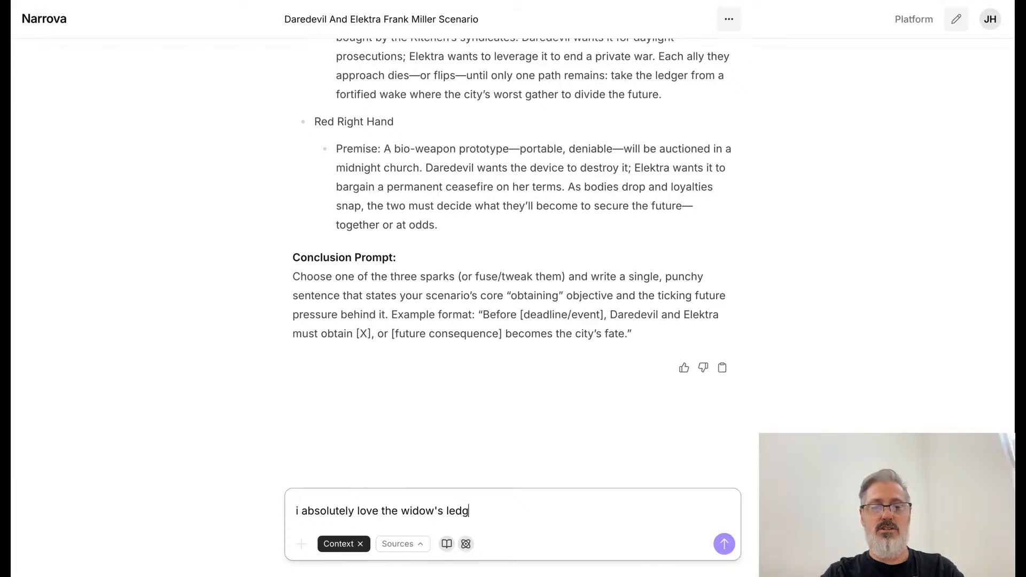
text(er - so lets tak)
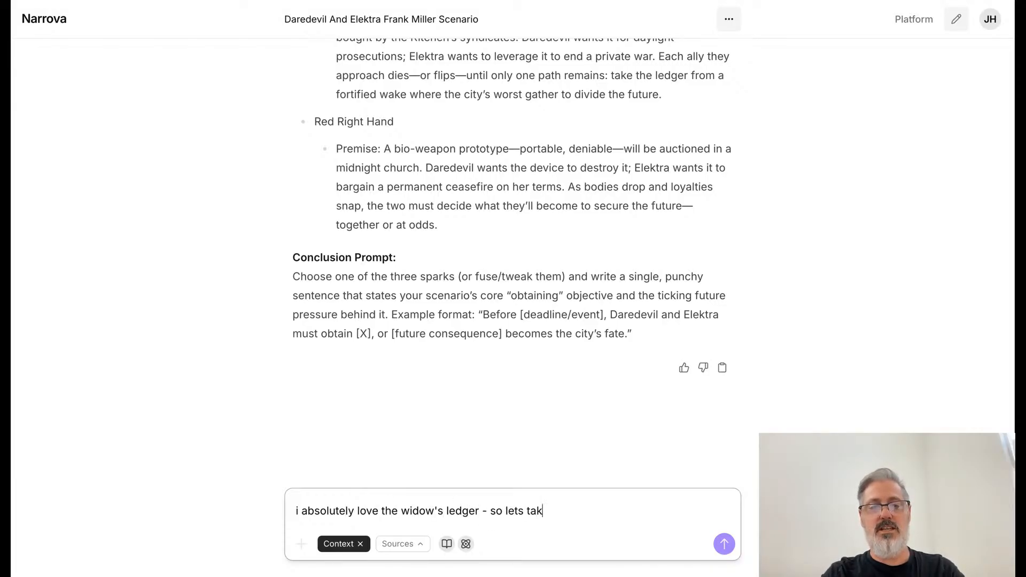
text(e that idea and le)
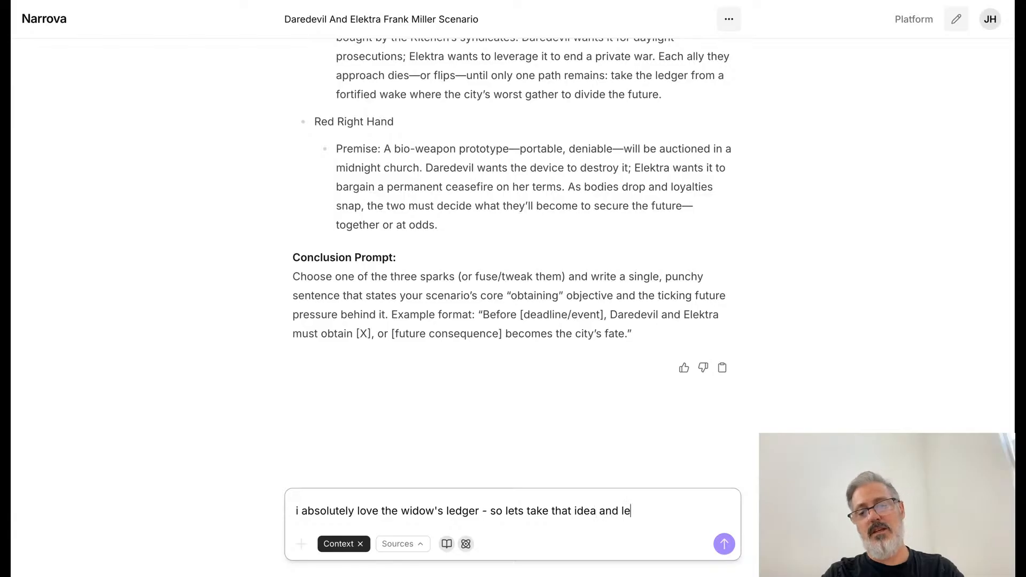
text(ts transfer )
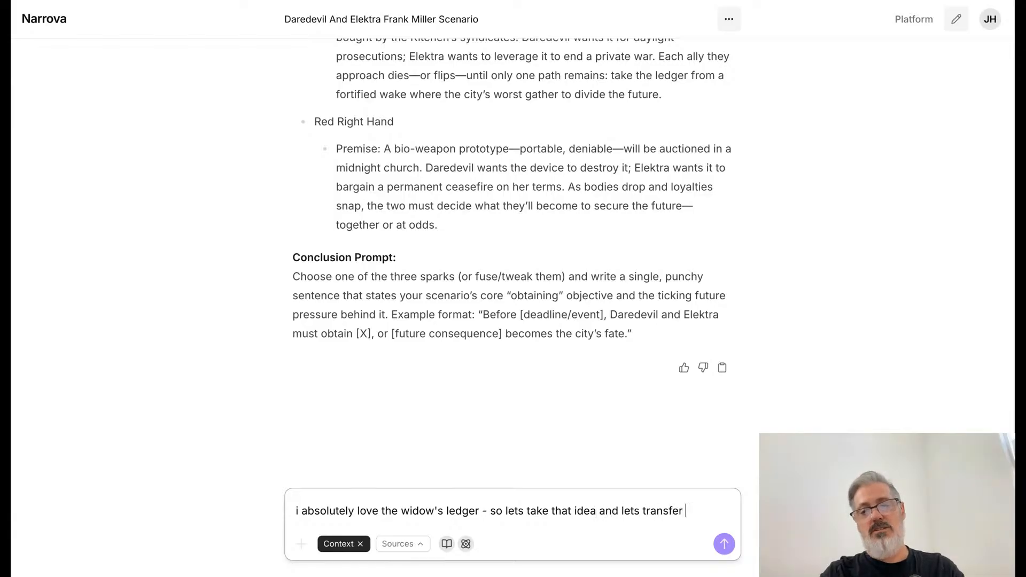
text(over to storyencodin)
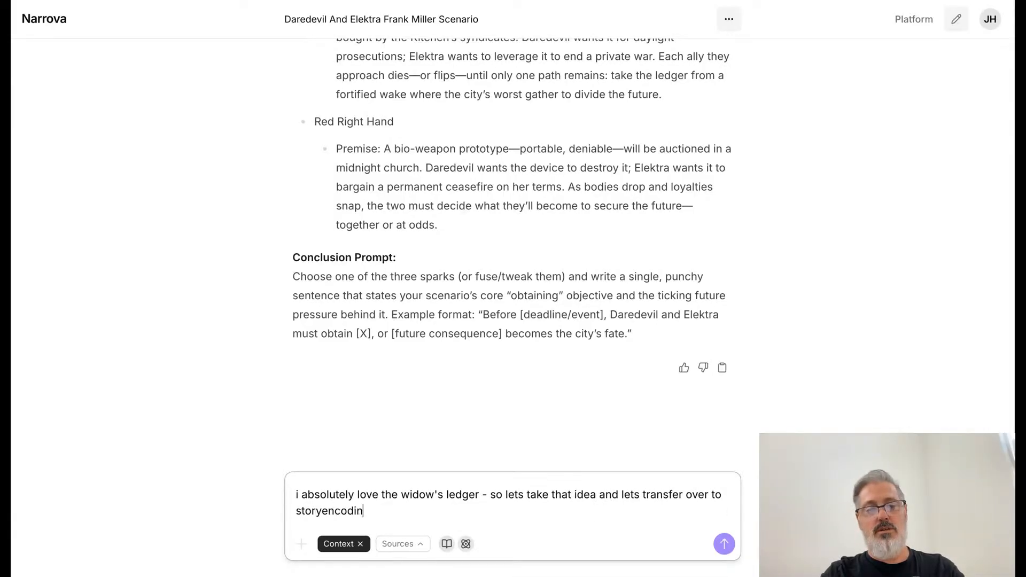
text(g so tahl)
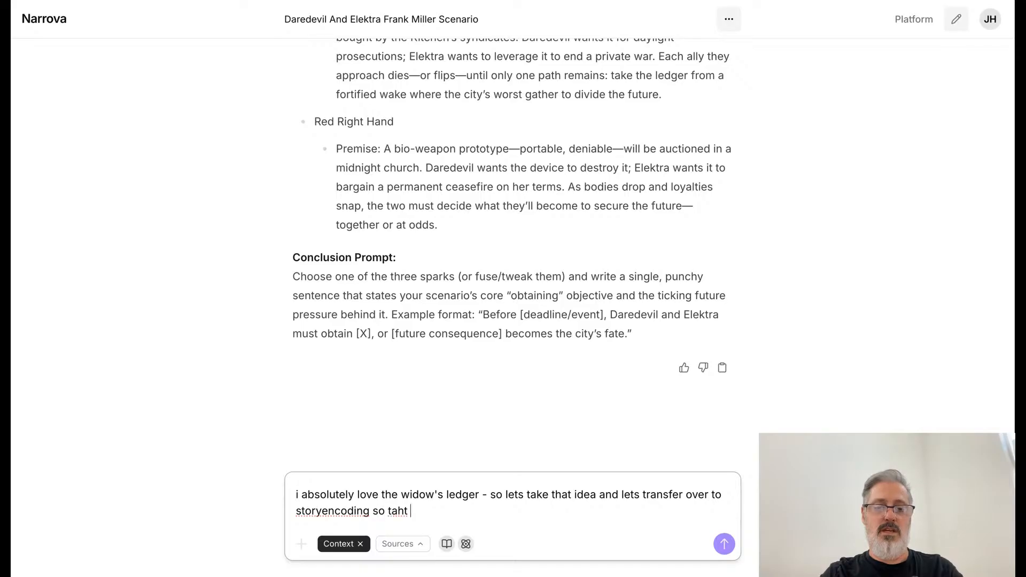
key(BackSpace)
key(BackSpace)
key(BackSpace)
text(hat)
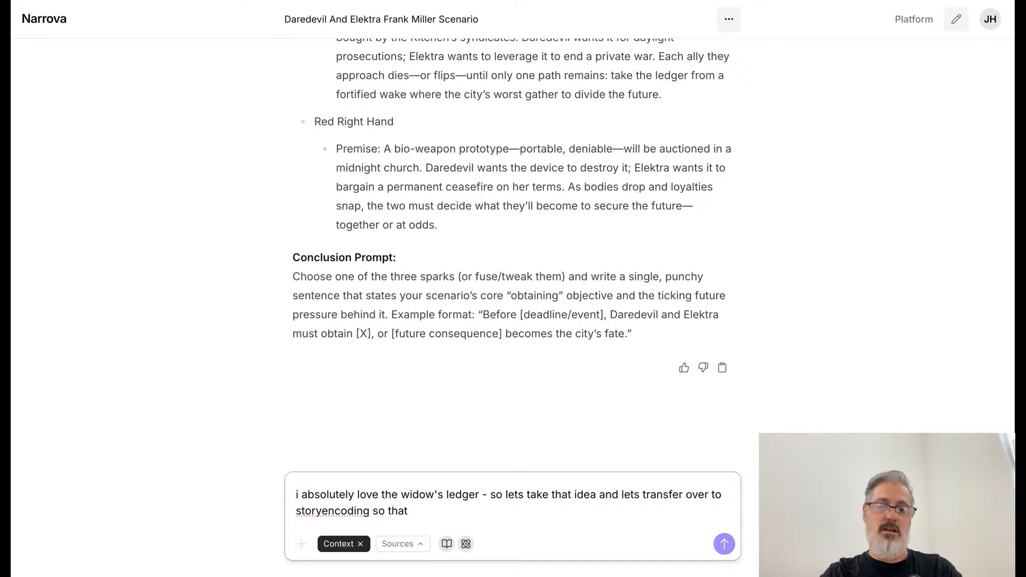
text( i can build out the)
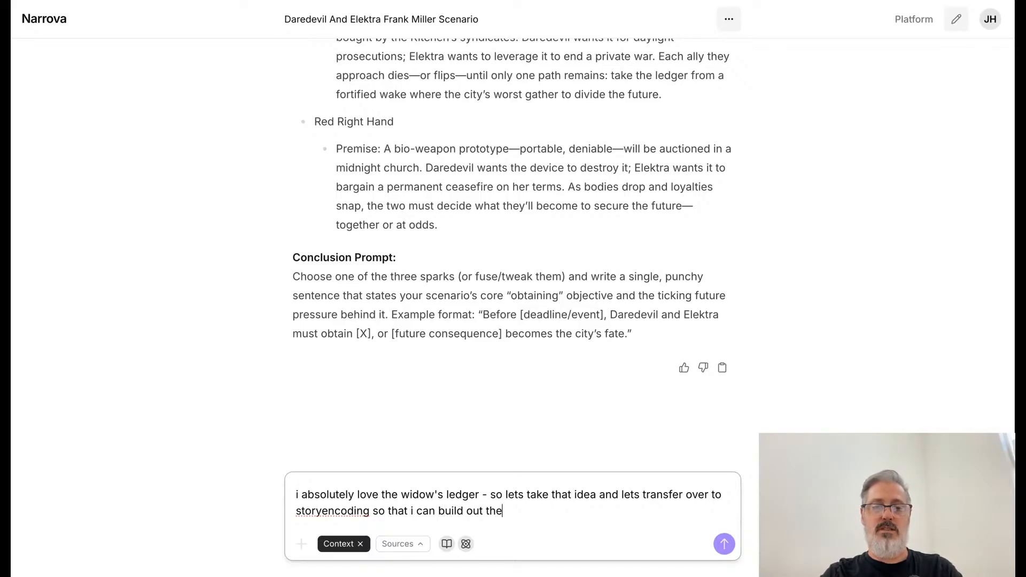
text( entire storyform)
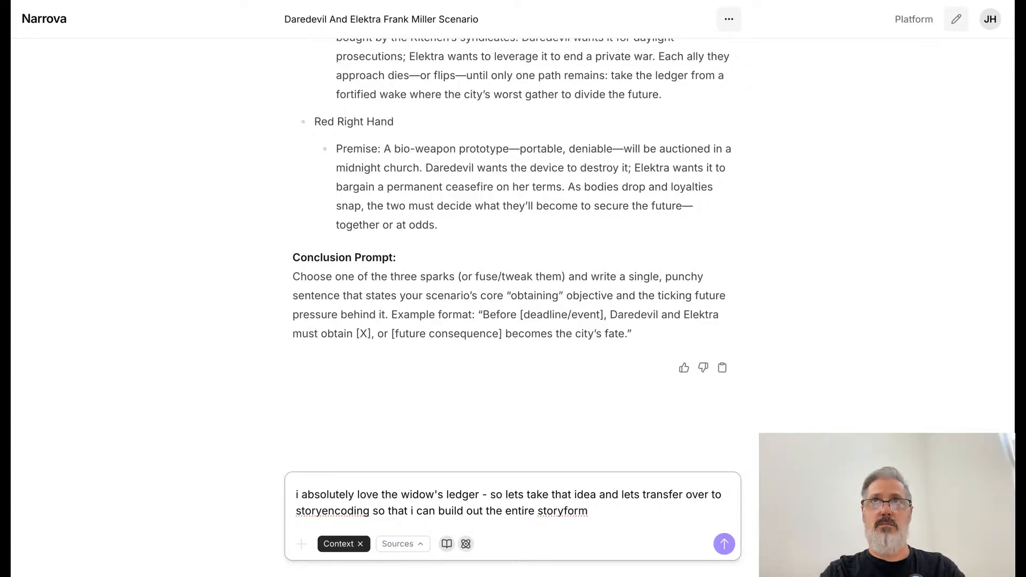
Add the reason "because i have a presentation later this afternoon for the producers and they want to see" to the message.
text( because i)
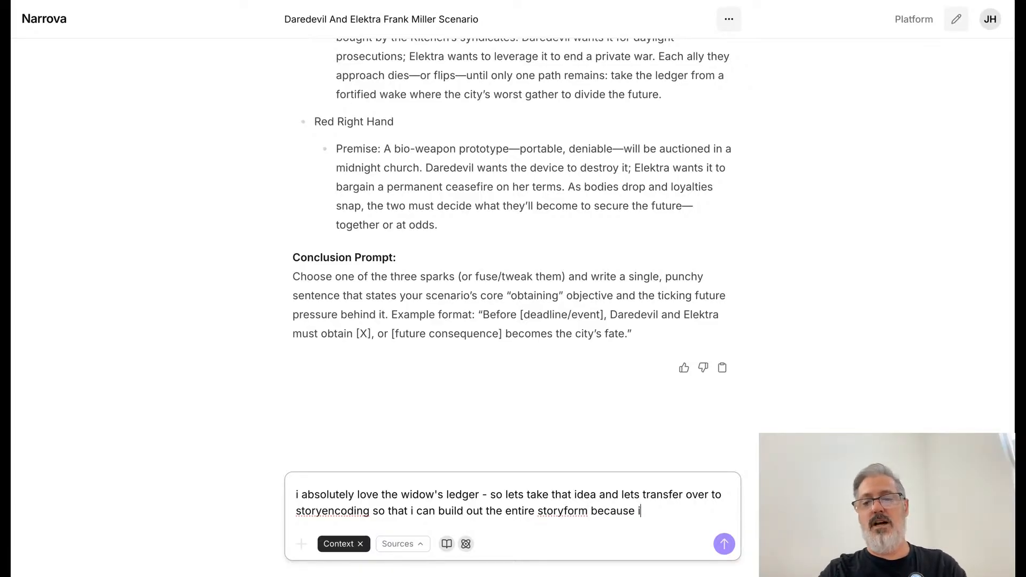
text( have a presentation)
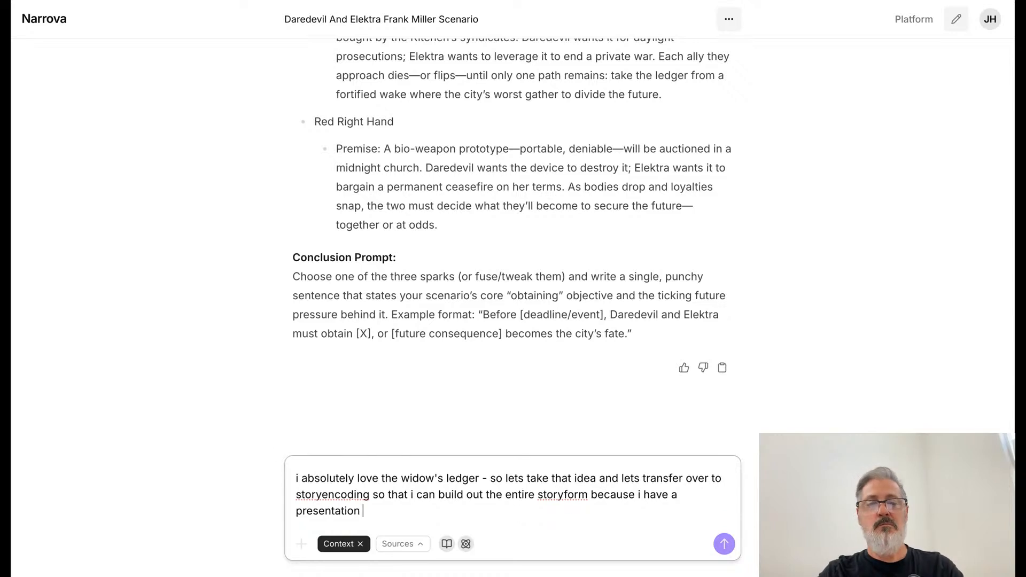
text( later this afternoo)
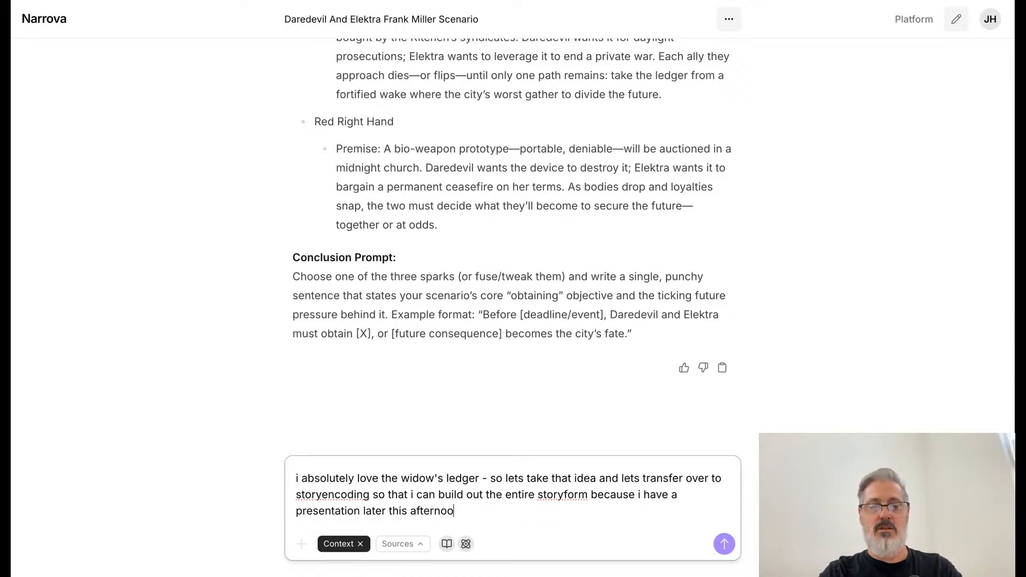
text(n for the producers a)
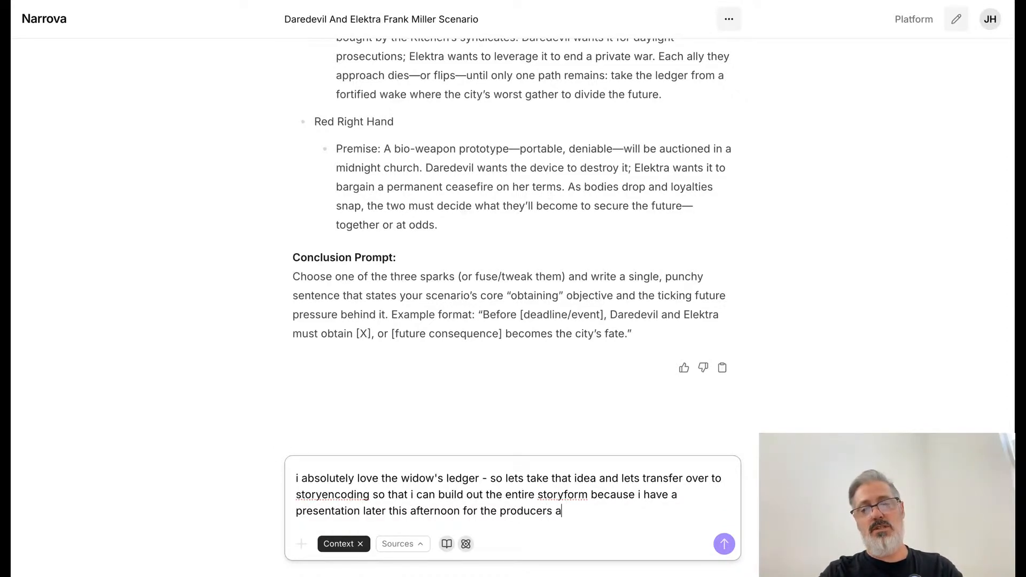
text(nd they want to see )
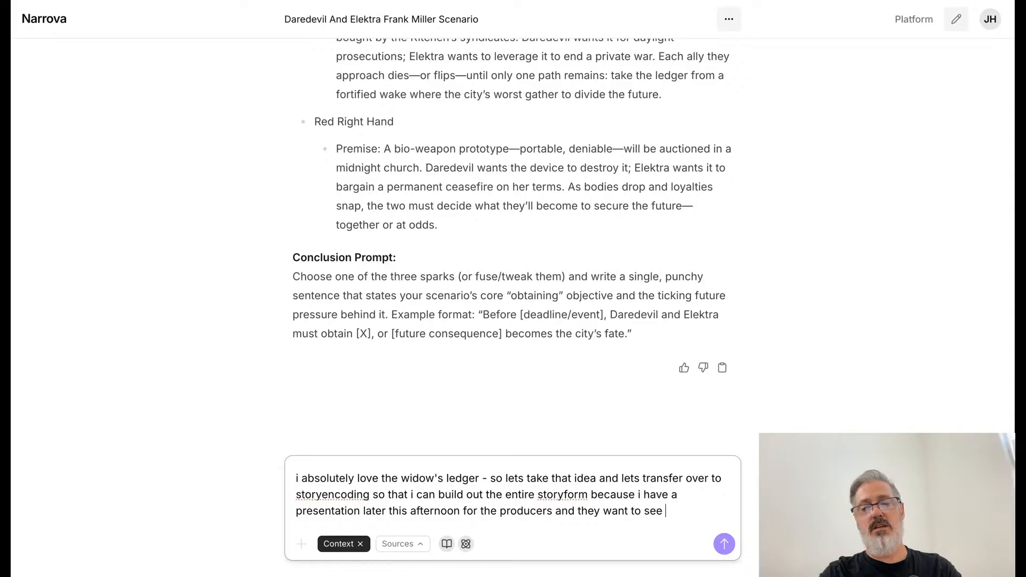
Complete the message with "what I might have in mind for the next season" and send it.
text(what )
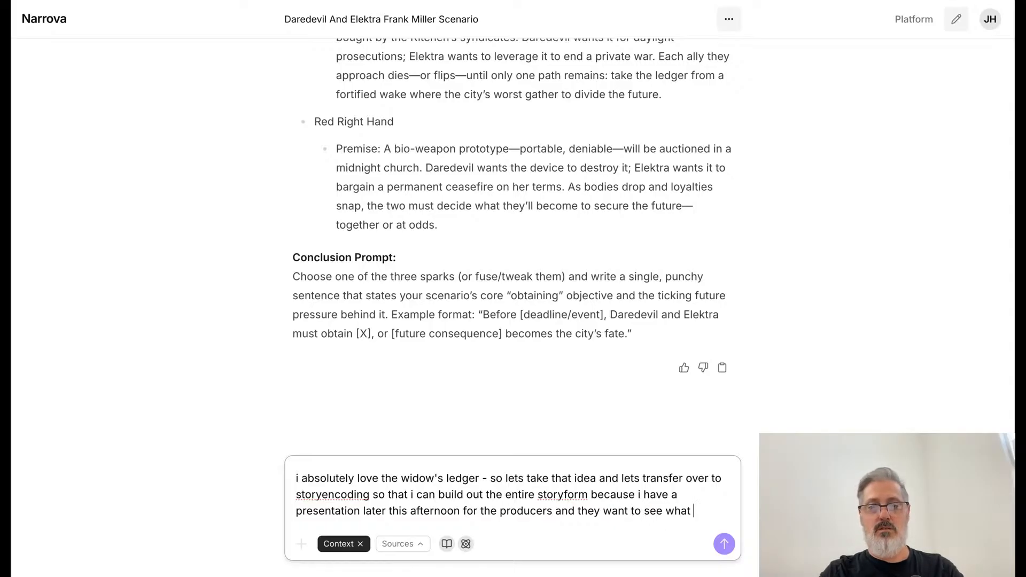
text(I)
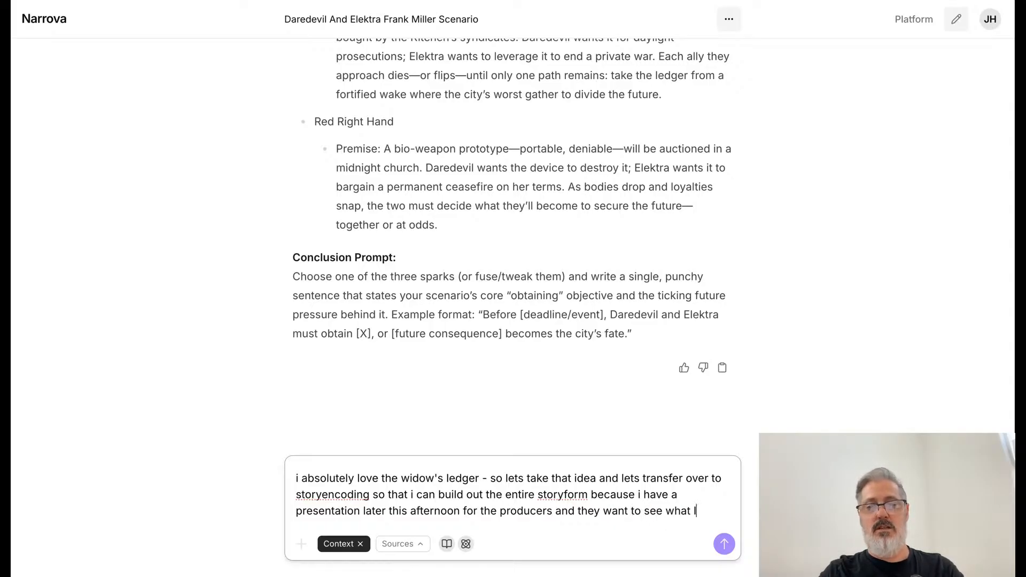
text( might have in mind for th)
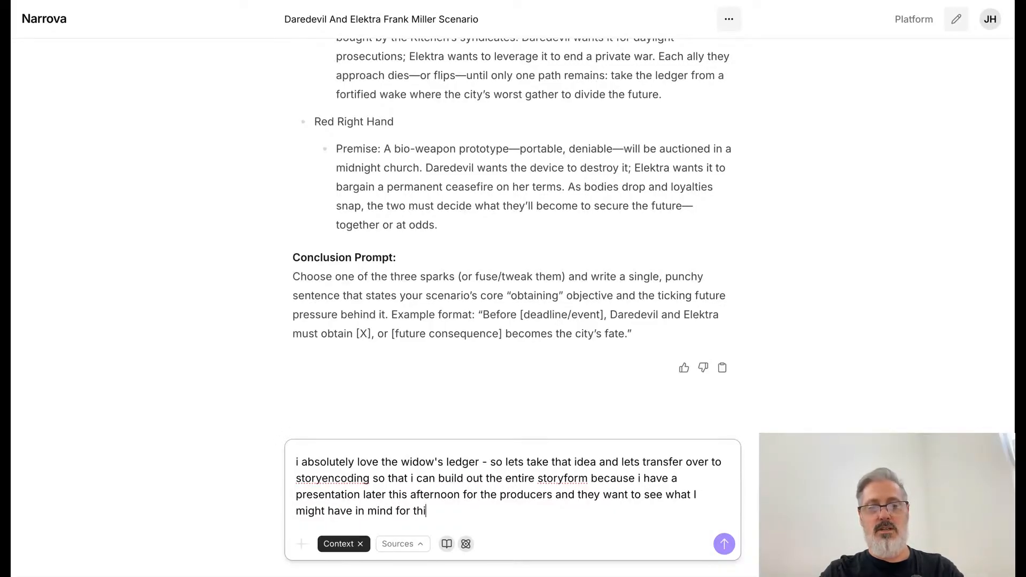
text(e next season)
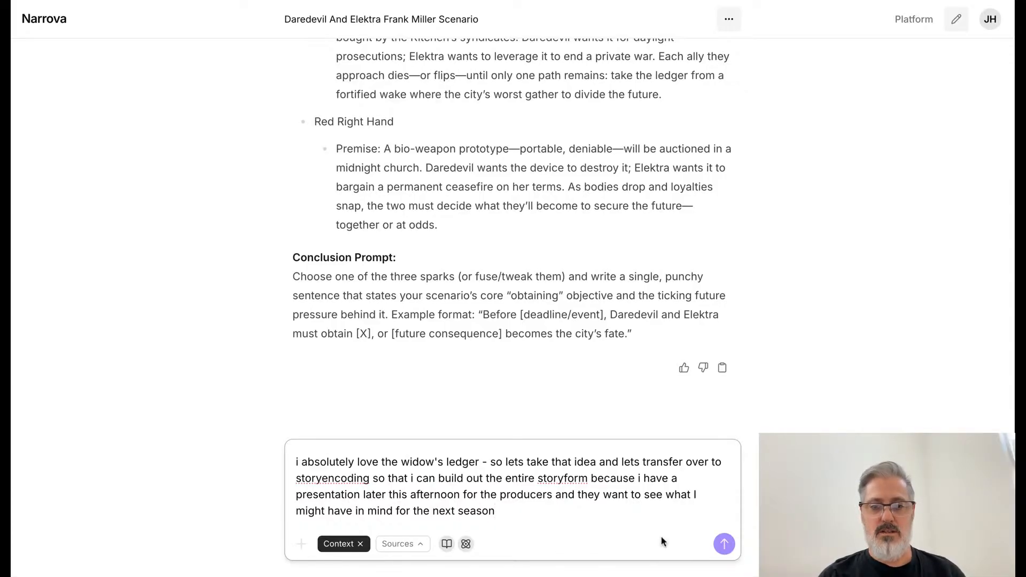
click(724, 543)
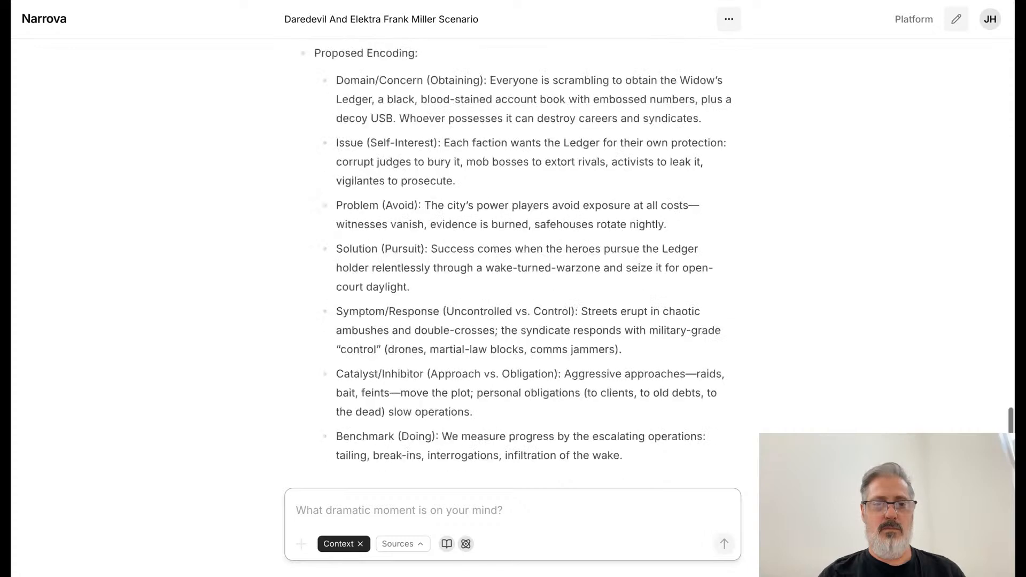
Review the response from its StoryGuide section through the Obtaining encoding, and highlight Matt's writing prompts with his Future and Delay encodings.
scroll(513, 258, up, 10)
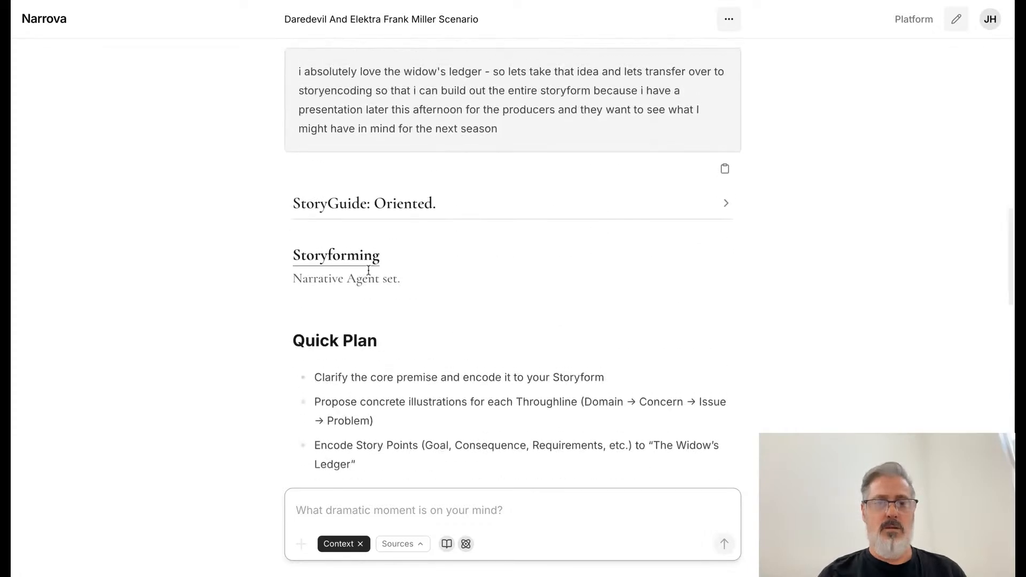
click(714, 206)
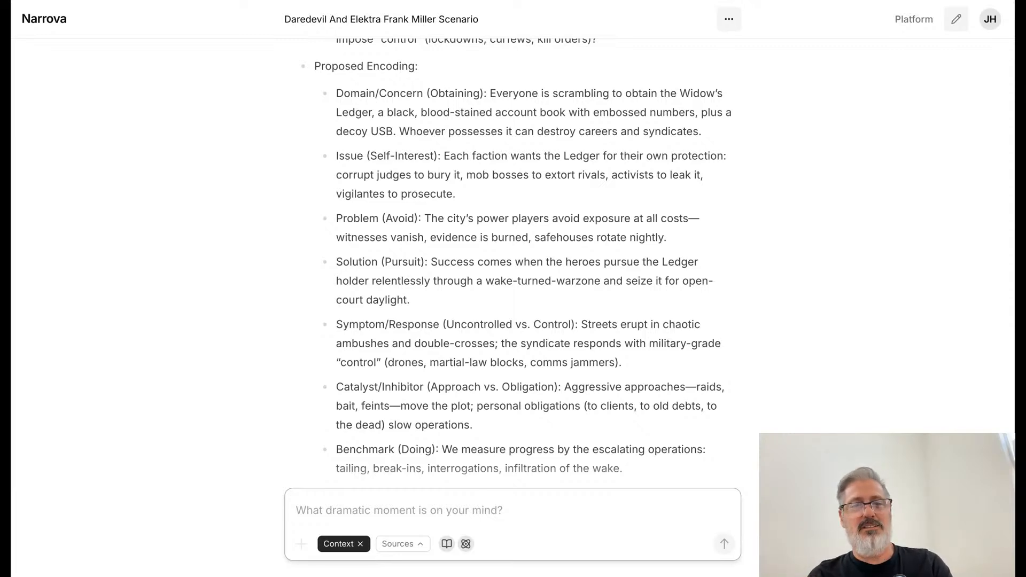
scroll(513, 257, down, 4)
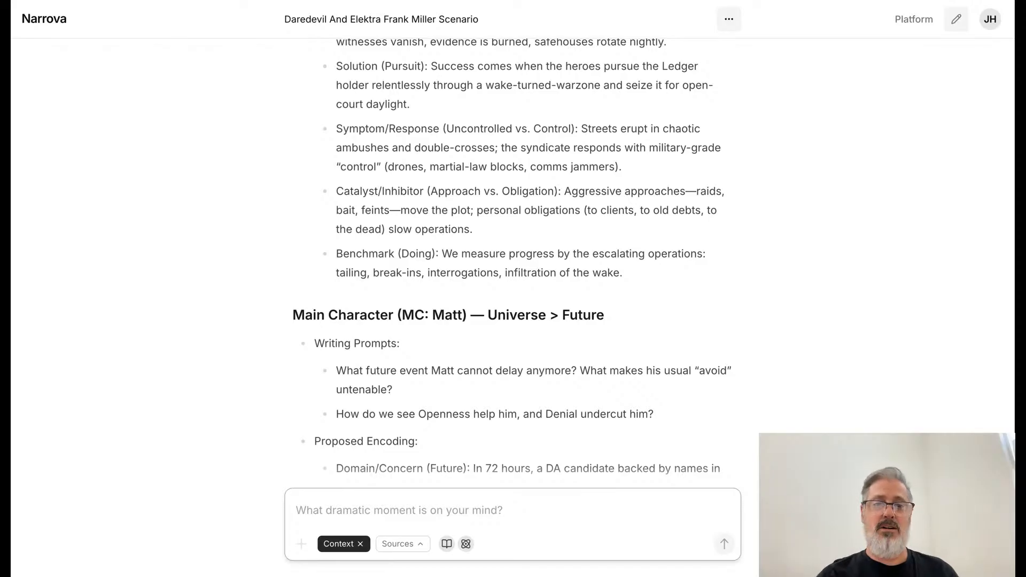
scroll(600, 328, down, 3)
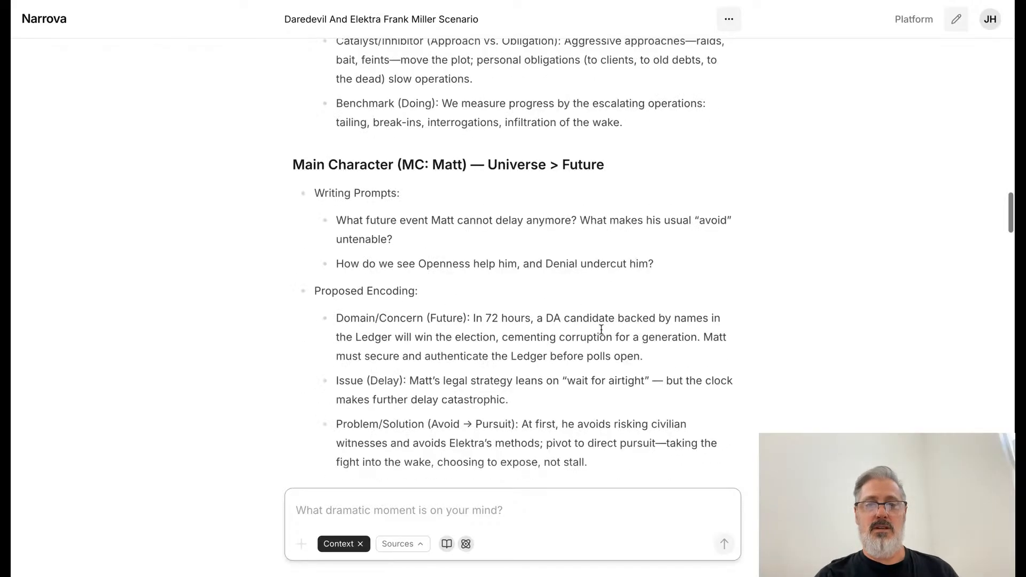
scroll(601, 328, down, 2)
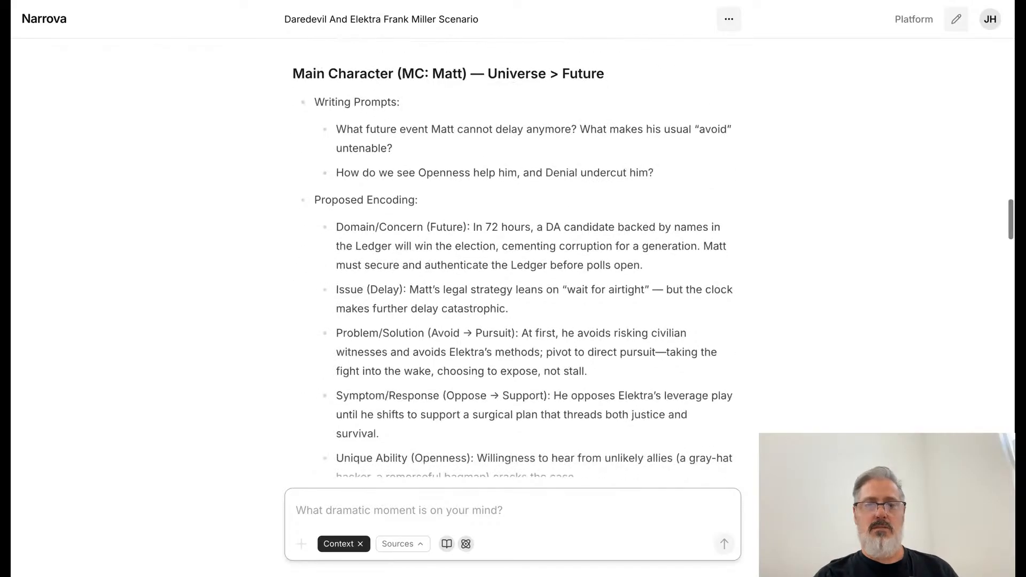
scroll(600, 328, down, 1)
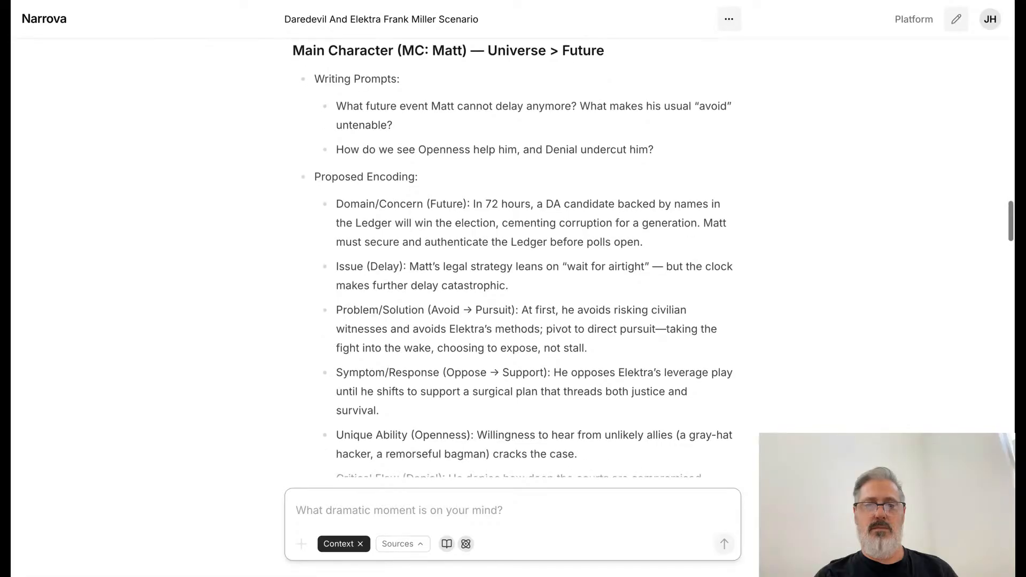
scroll(601, 328, up, 1)
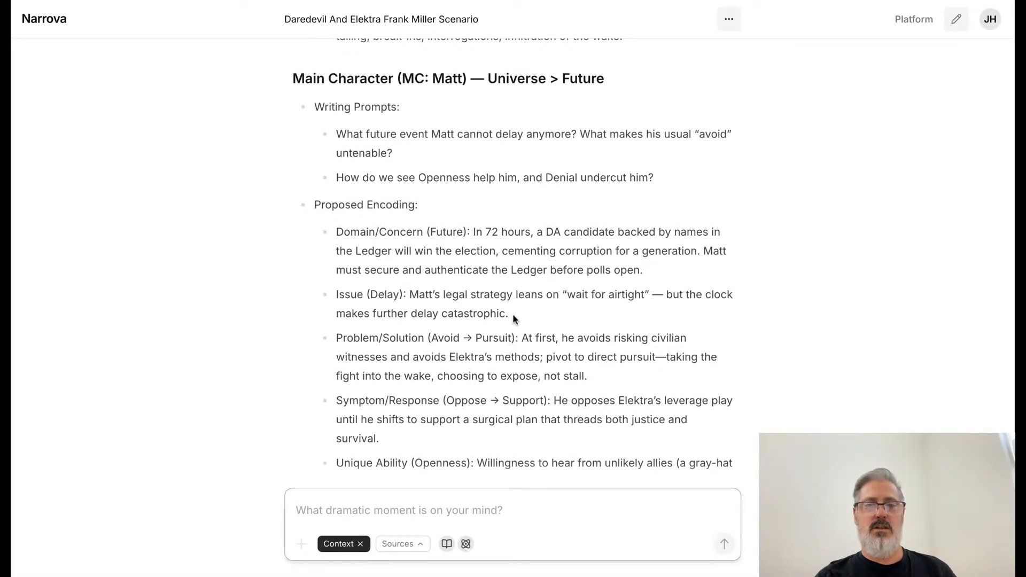
drag(511, 314, 319, 107)
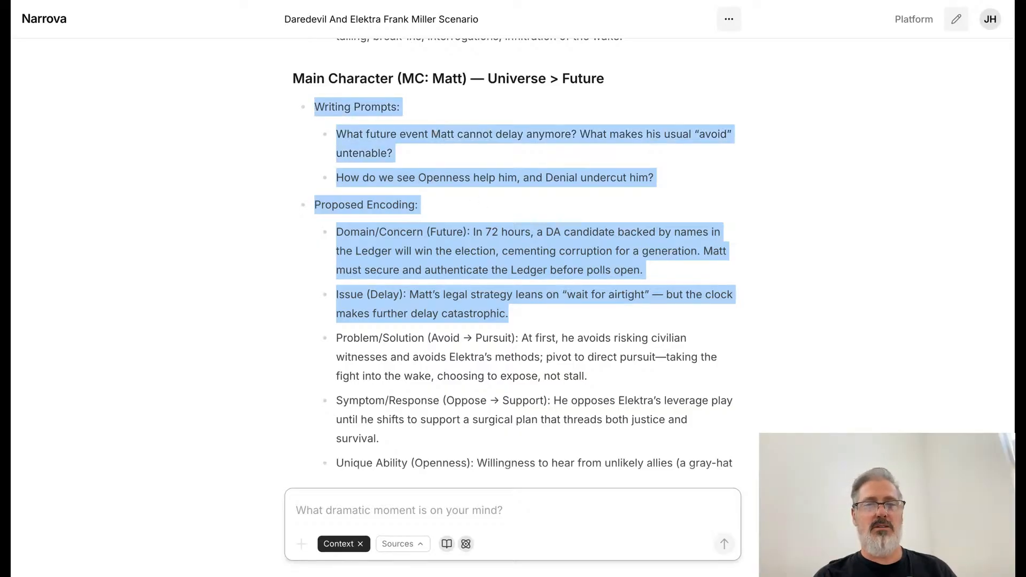
click(518, 217)
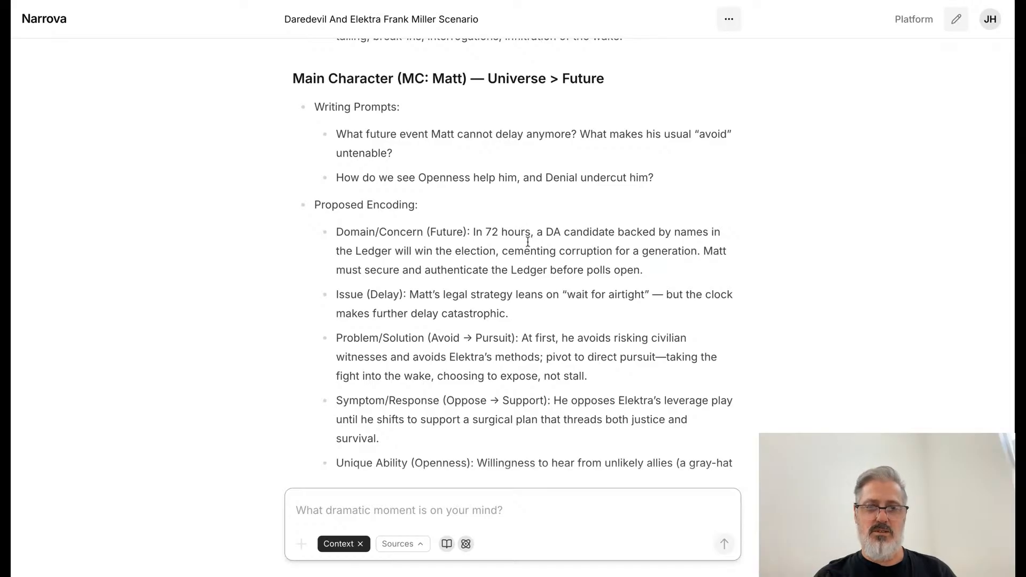
Read the rest of Matt's encoding, the Elektra and Relationship Story encodings, and the start of the Story Points Encoding table.
scroll(544, 329, down, 2)
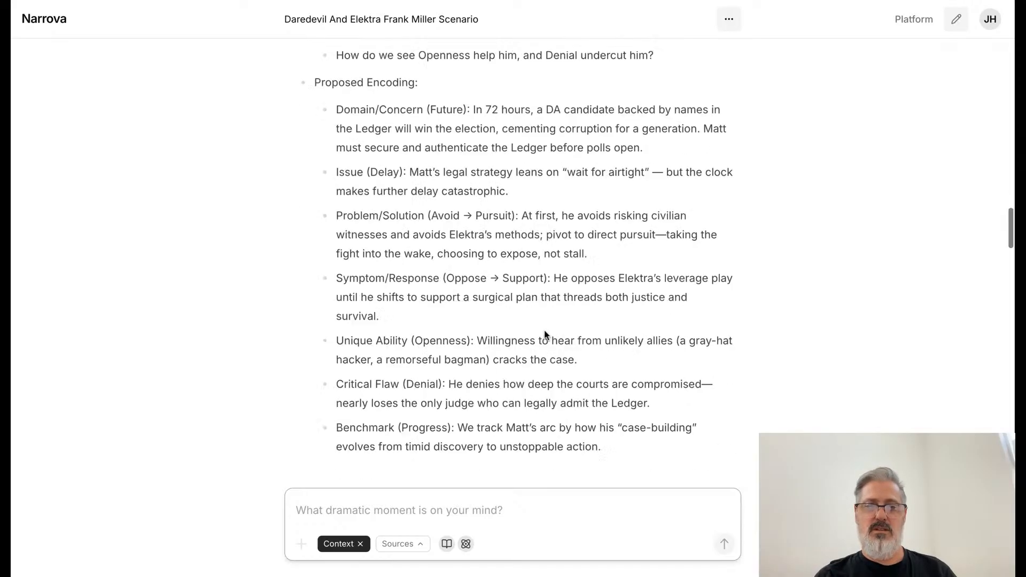
scroll(545, 335, down, 1)
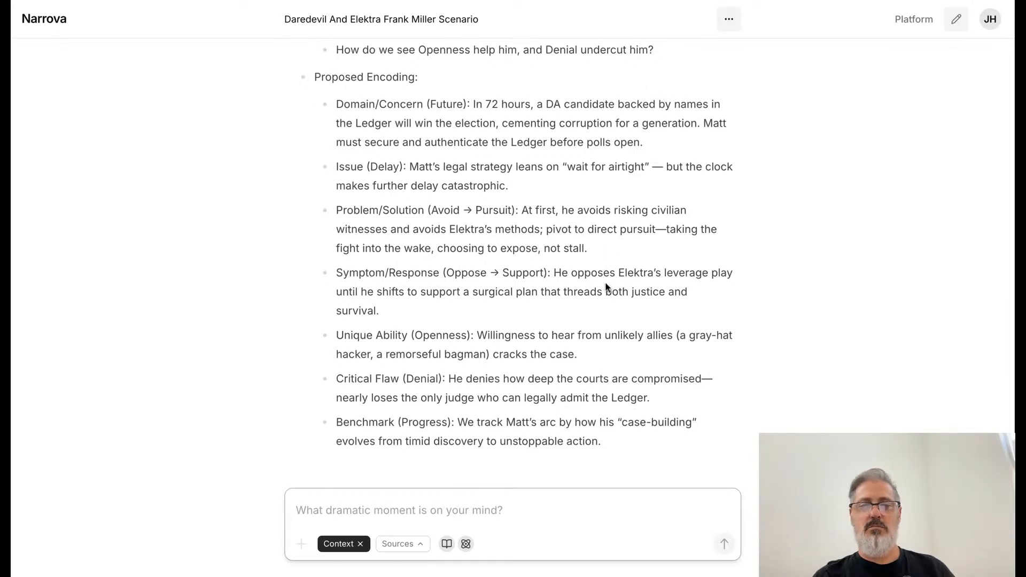
scroll(547, 267, down, 3)
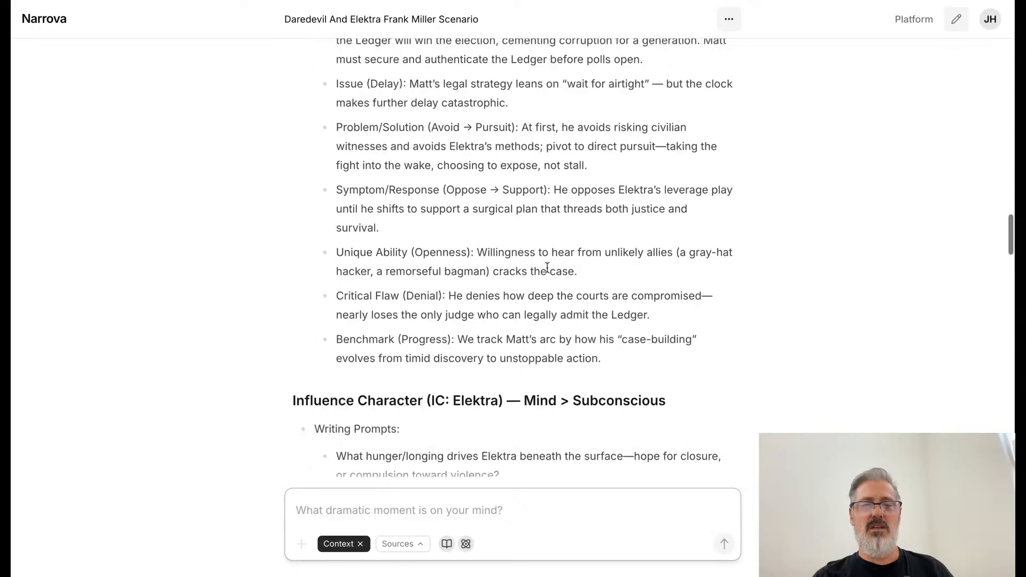
scroll(547, 267, down, 10)
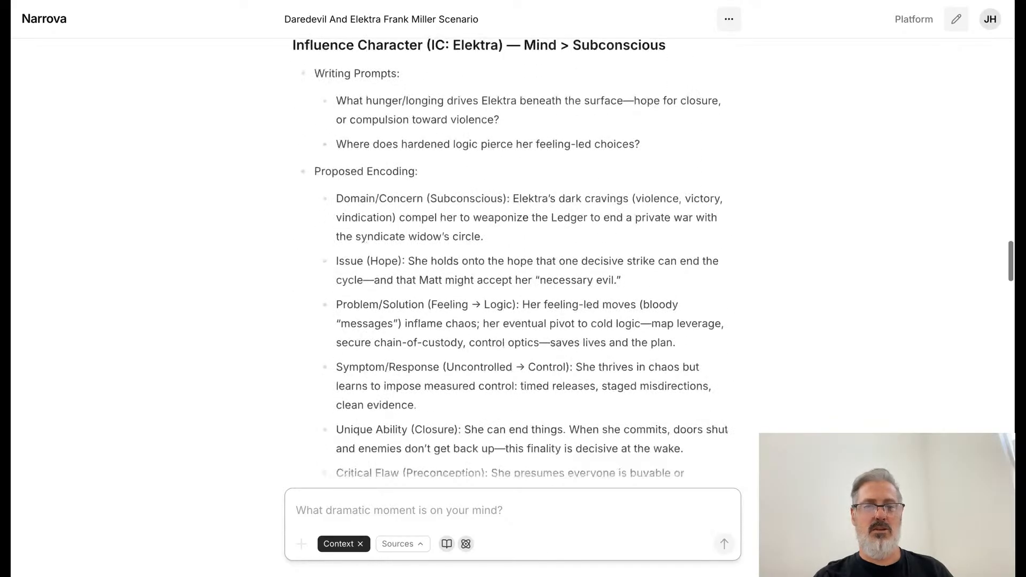
scroll(510, 257, down, 11)
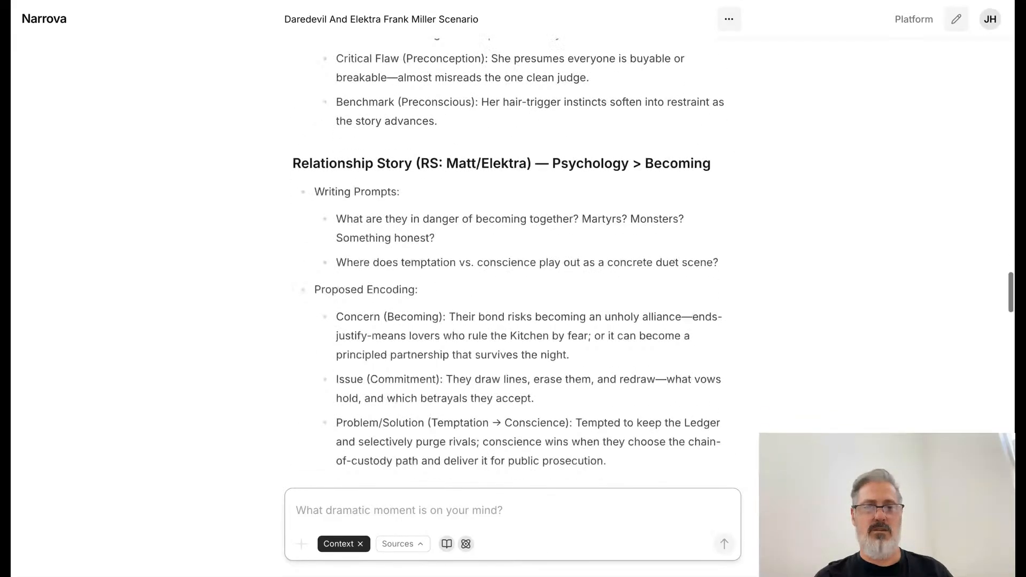
scroll(510, 256, down, 1)
scroll(510, 256, up, 4)
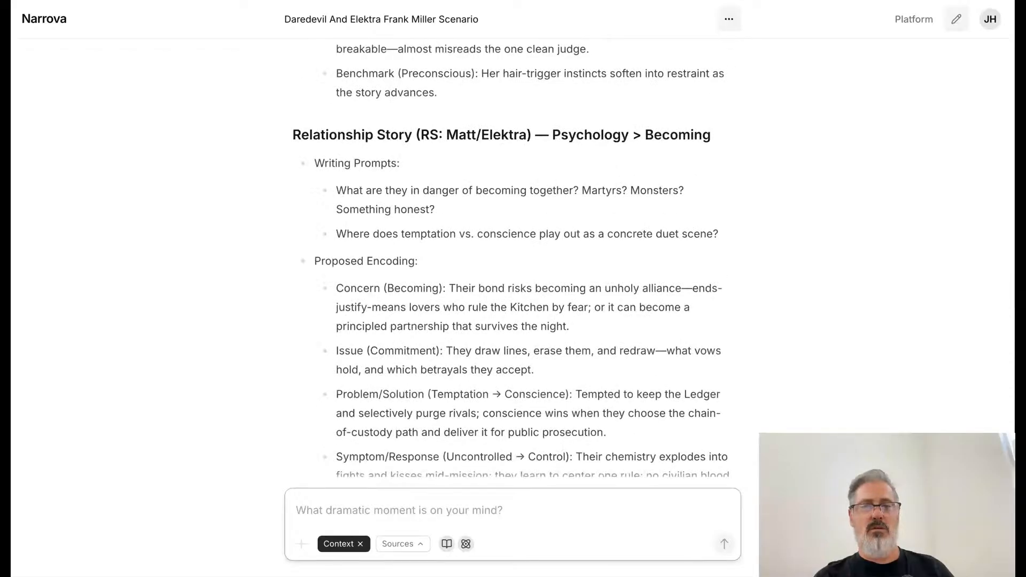
scroll(510, 256, down, 4)
scroll(510, 257, down, 10)
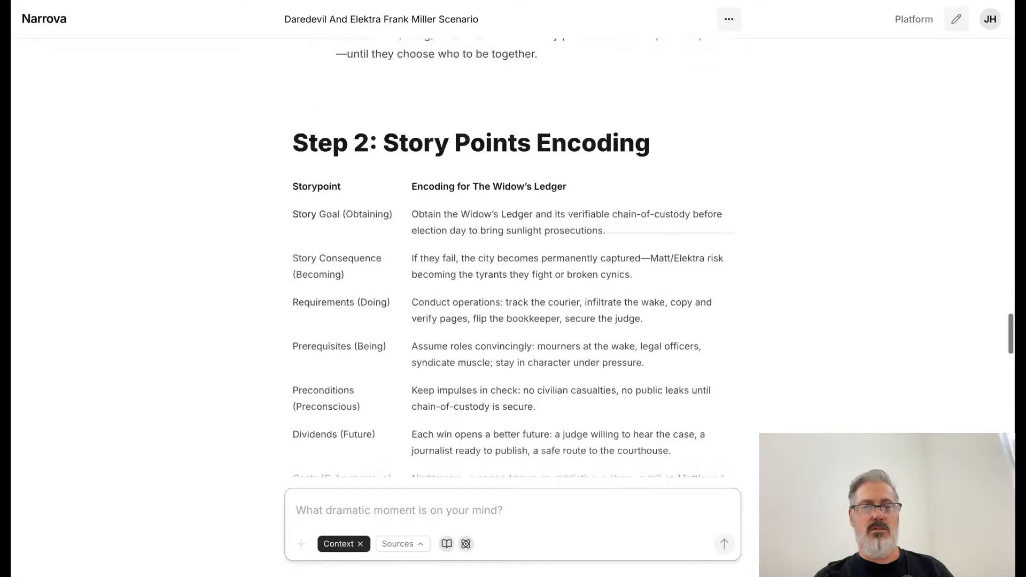
Read the Story Points Encoding table and the Objective Story and Matt signpost beats, highlighting the Ledger heist, Understanding and Past beats.
scroll(510, 256, down, 2)
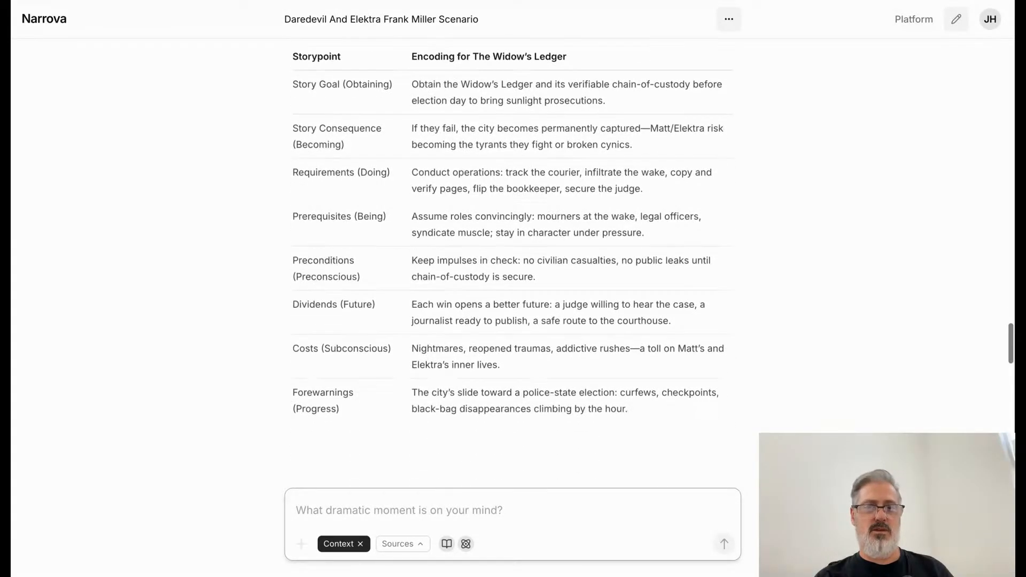
scroll(510, 256, down, 8)
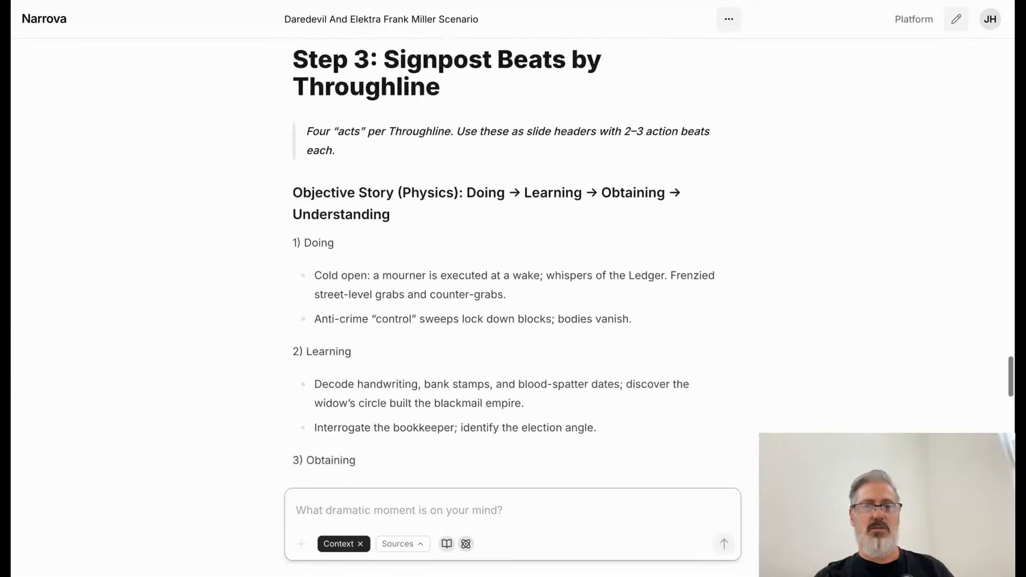
scroll(510, 257, down, 3)
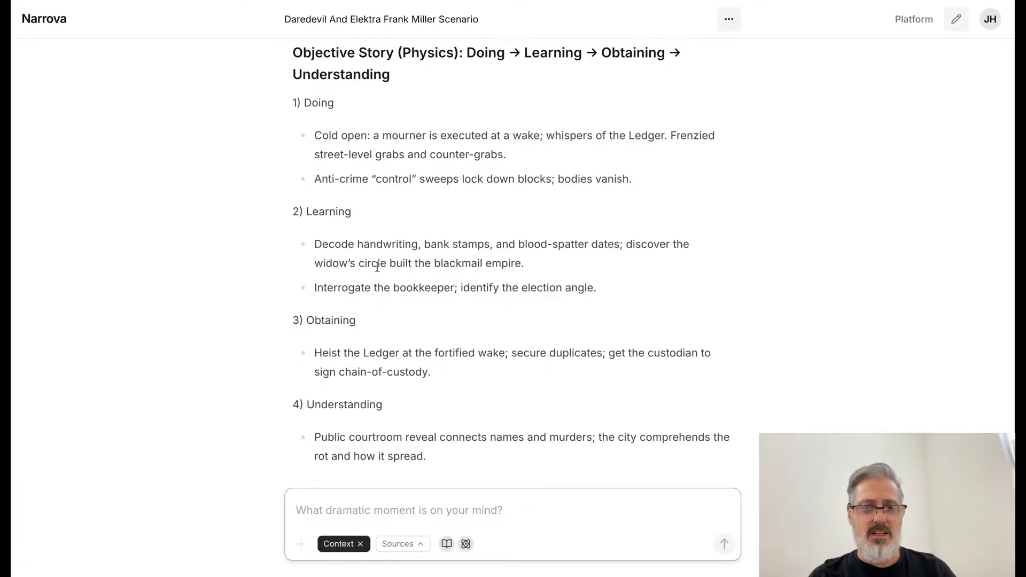
double_click(378, 354)
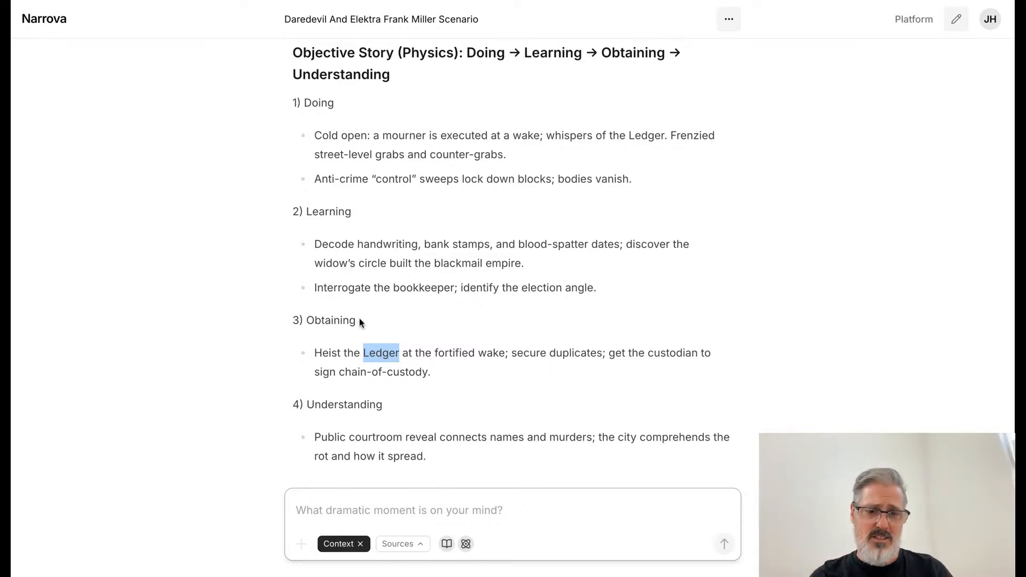
scroll(383, 339, down, 3)
triple_click(380, 348)
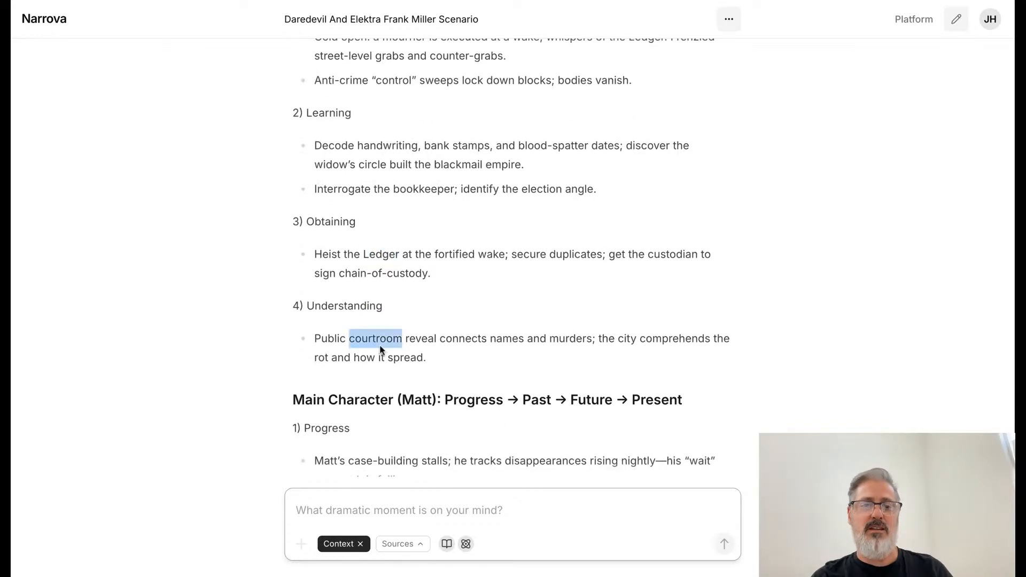
scroll(510, 350, down, 7)
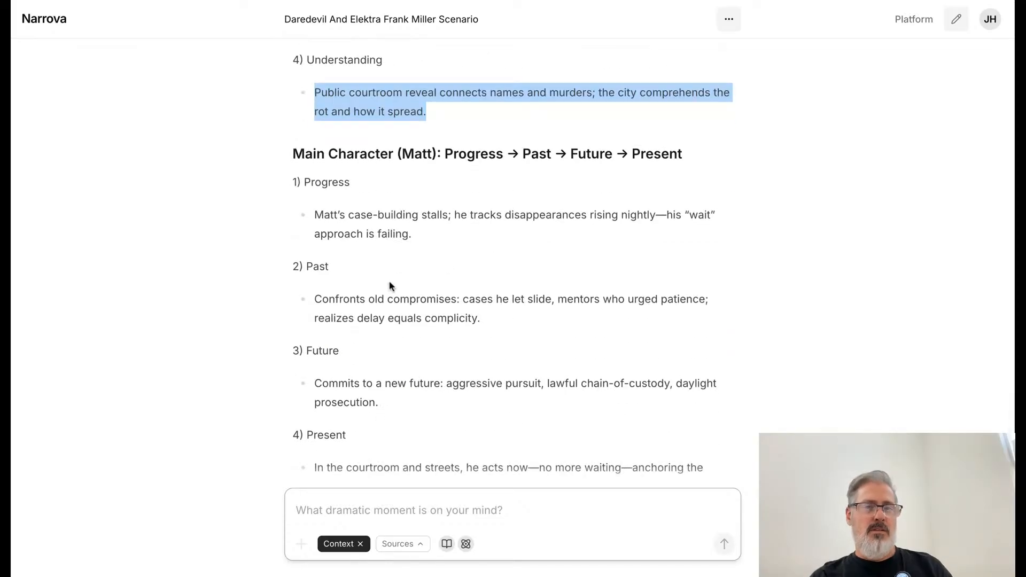
triple_click(389, 301)
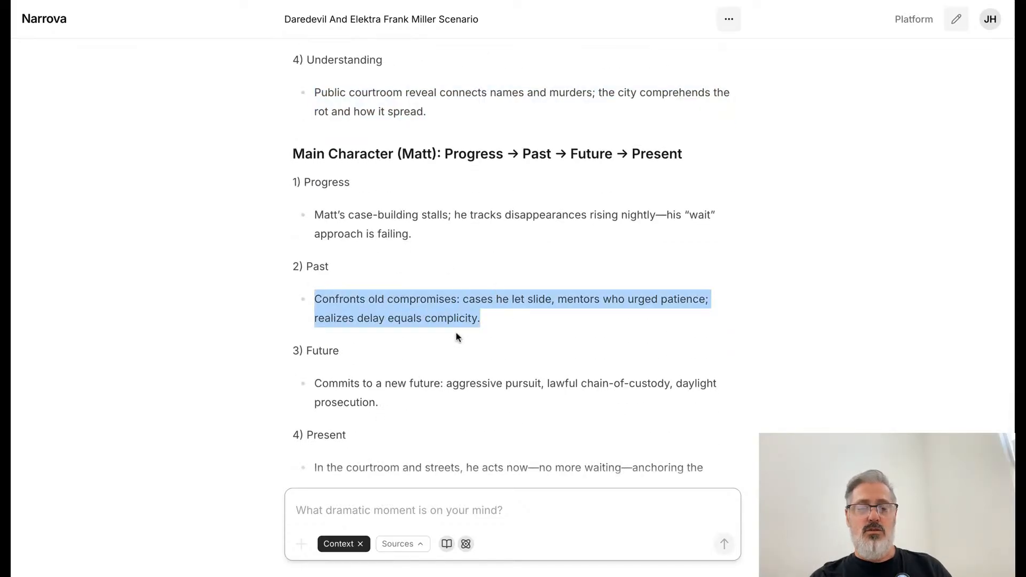
Review the remaining signpost beats, the Teaser-to-Finale Spine, the Executive Summary and the Conclusion Prompt, glancing back at the Objective Story signposts.
scroll(456, 336, down, 5)
scroll(456, 336, down, 20)
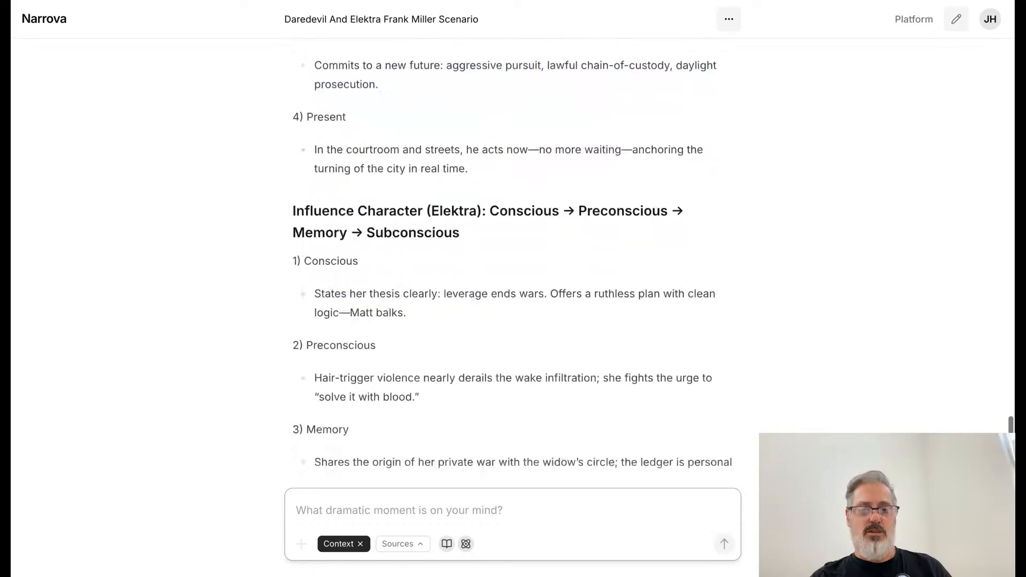
scroll(508, 246, down, 6)
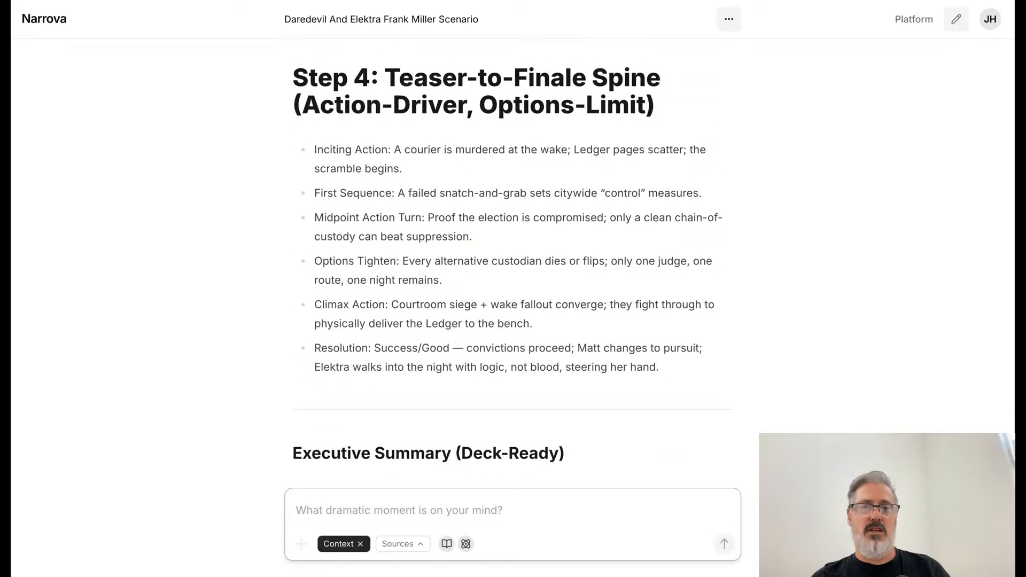
scroll(455, 194, down, 10)
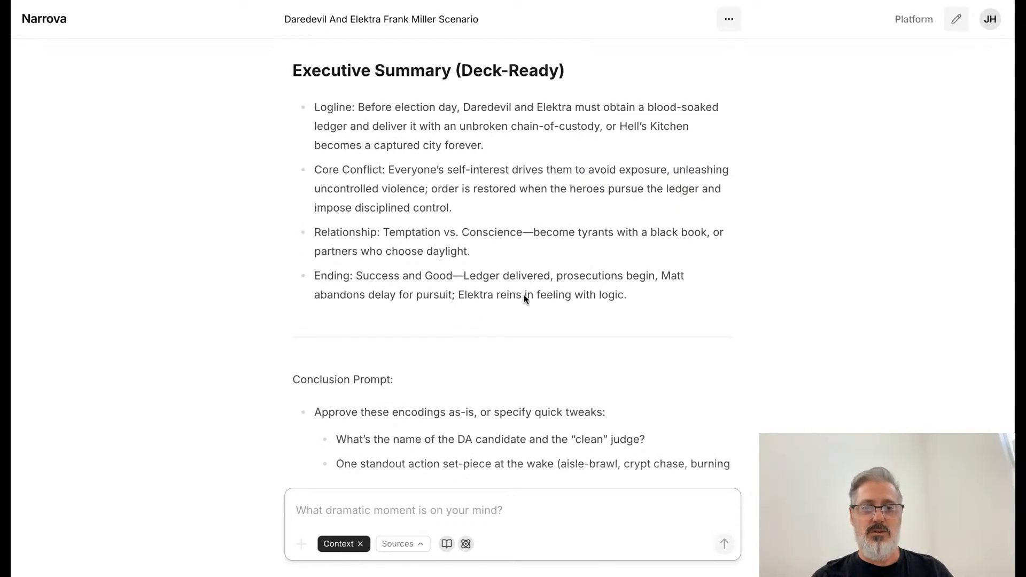
scroll(525, 297, down, 4)
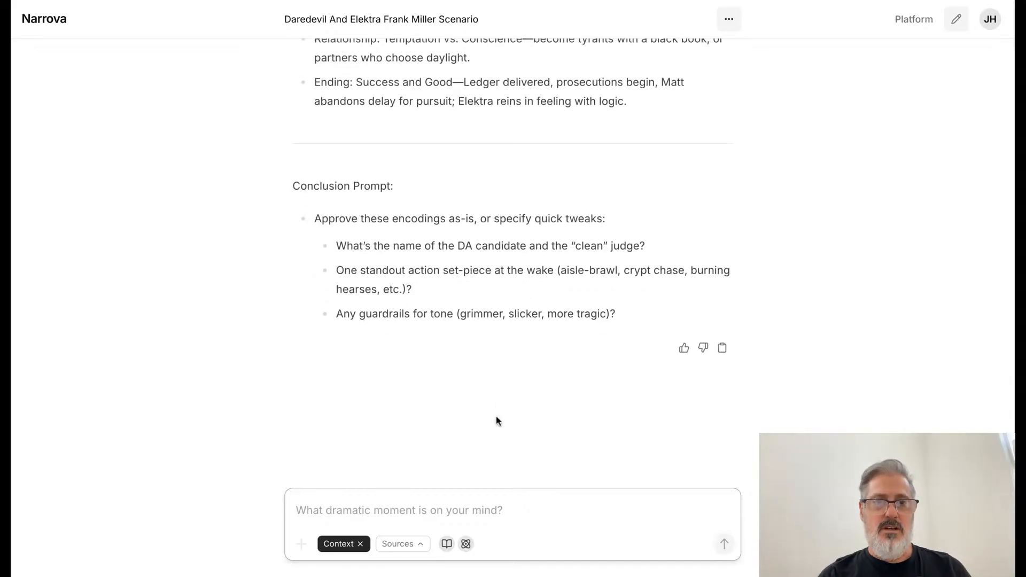
scroll(476, 264, up, 15)
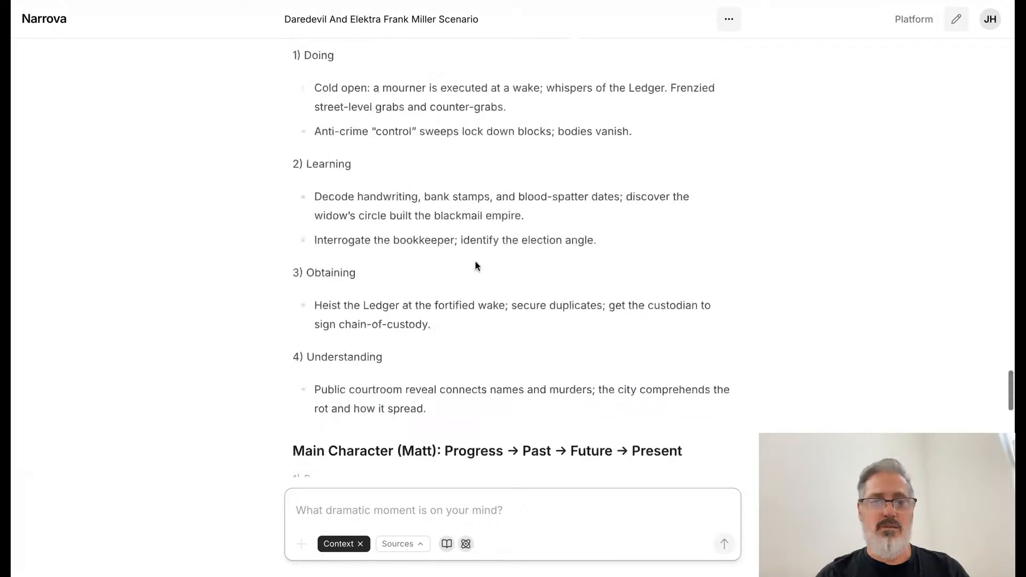
scroll(477, 265, up, 5)
scroll(477, 265, down, 20)
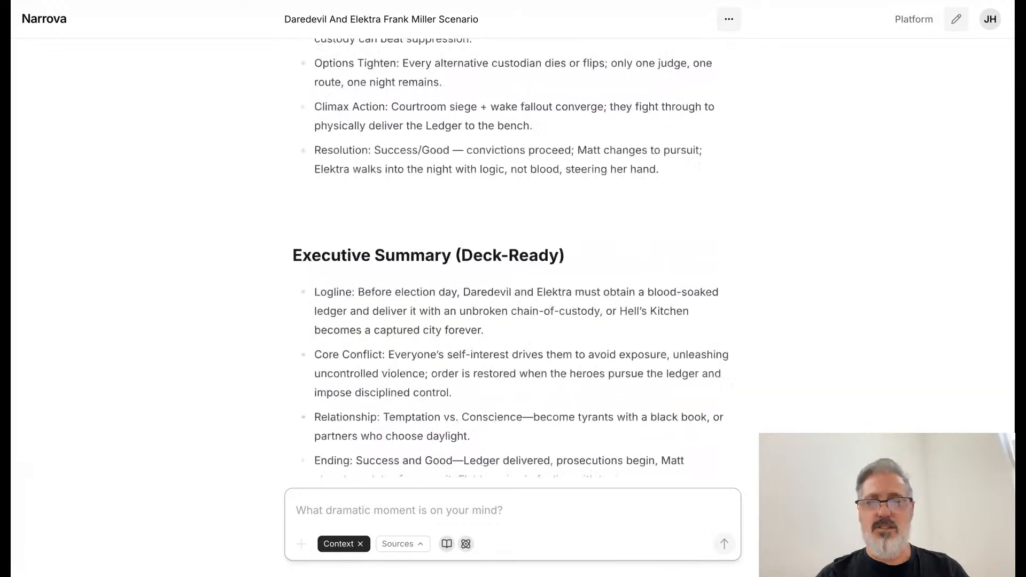
scroll(478, 265, down, 10)
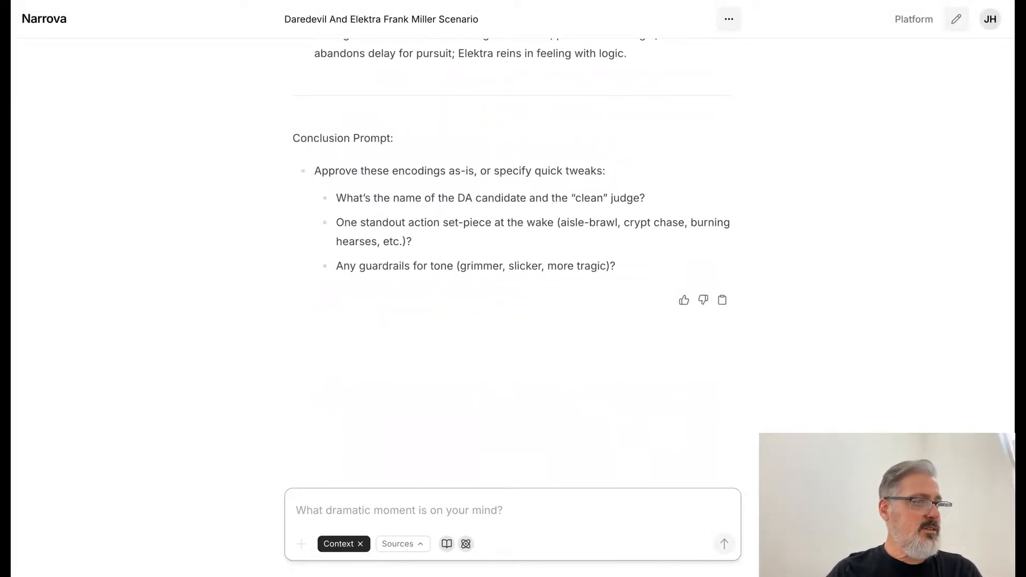
scroll(521, 342, up, 2)
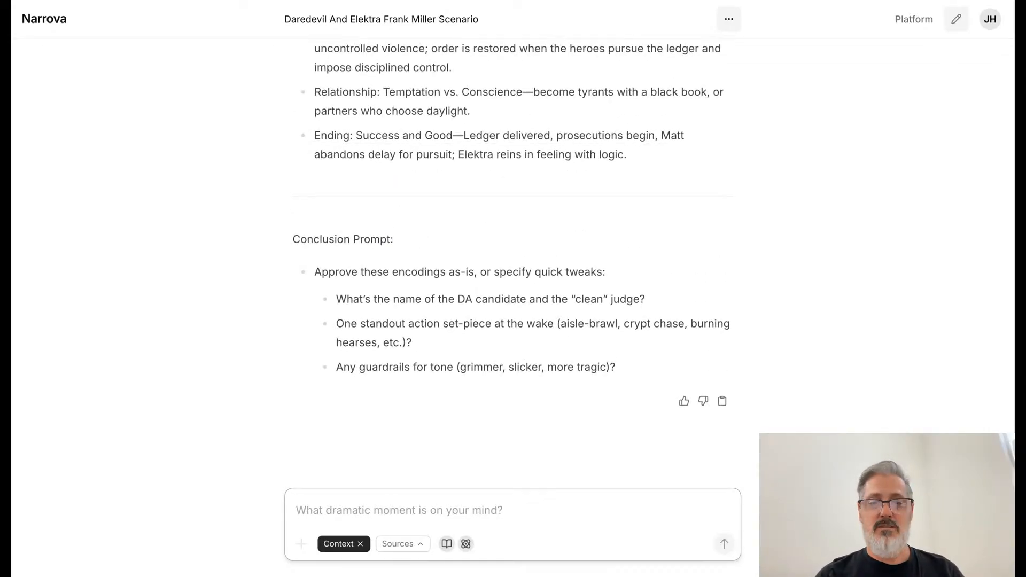
scroll(521, 342, down, 2)
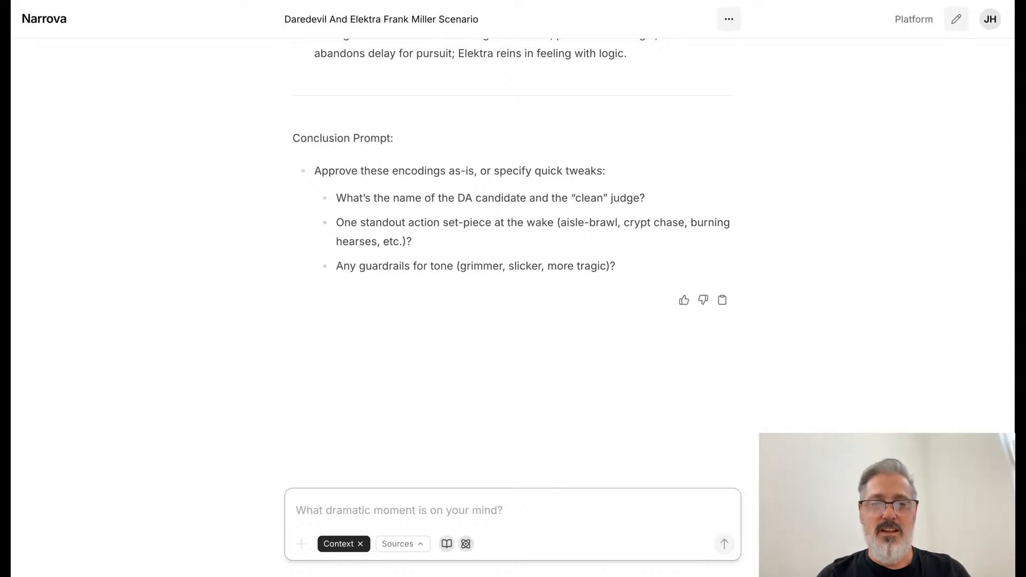
scroll(520, 369, up, 3)
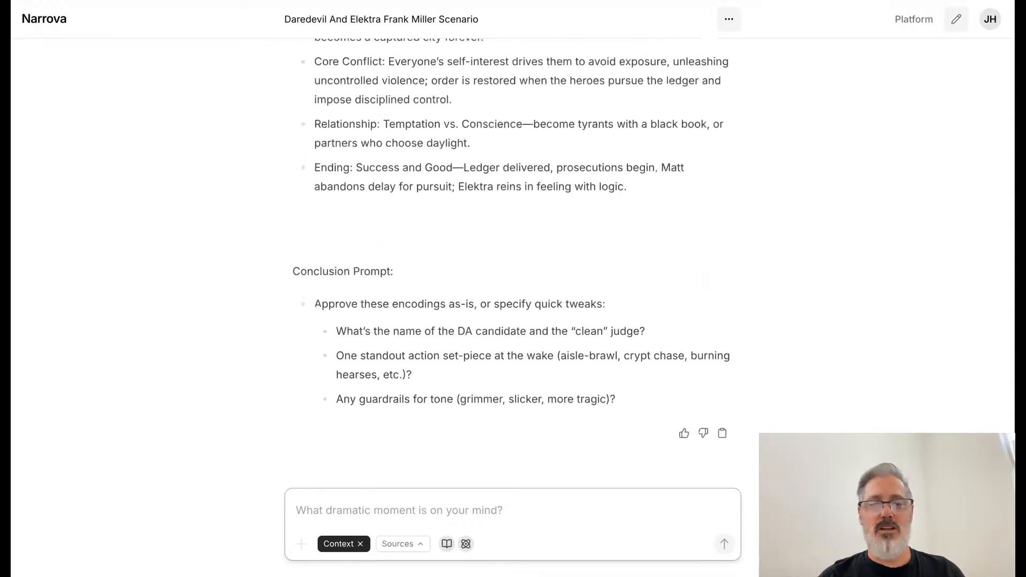
Begin a new message with "storyencoding: what you have so far is great, BUT".
click(483, 509)
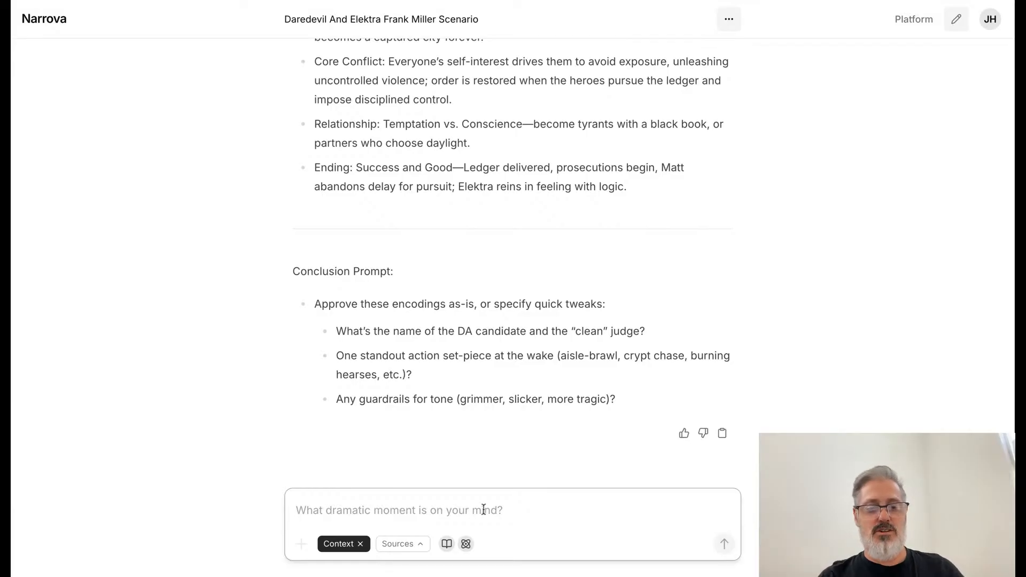
text(storyencoding:)
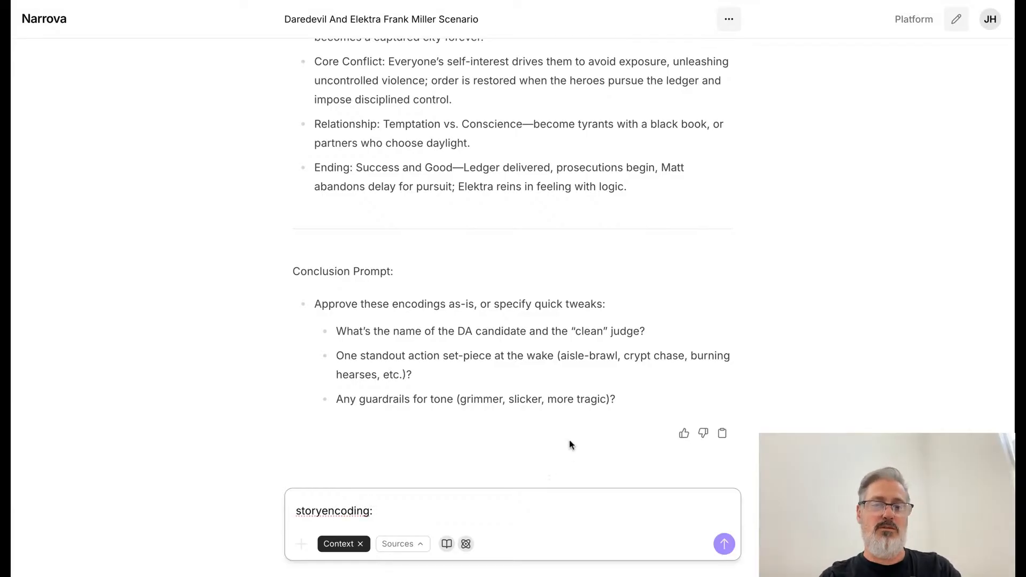
scroll(571, 444, down, 3)
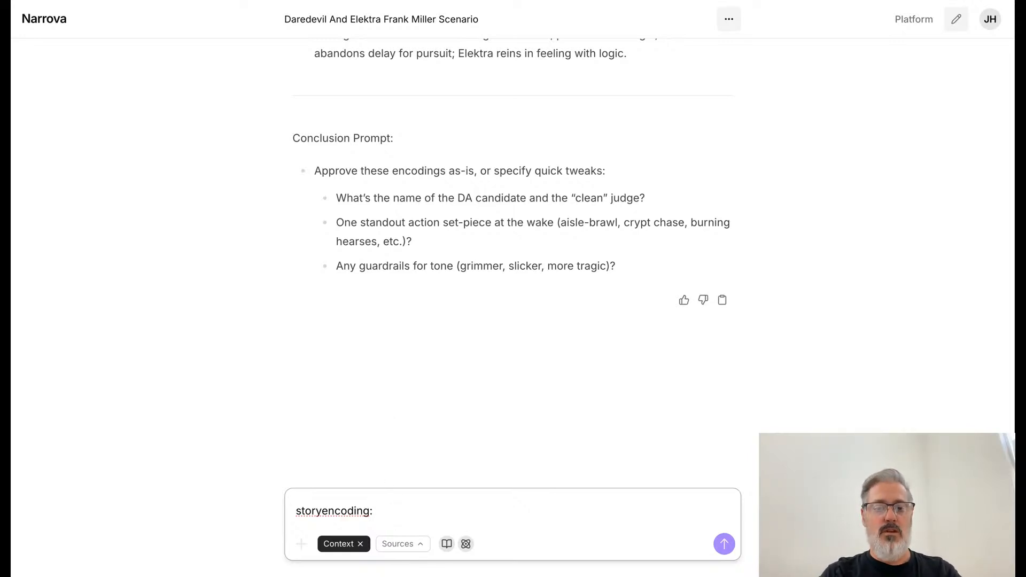
text(what you have so far is )
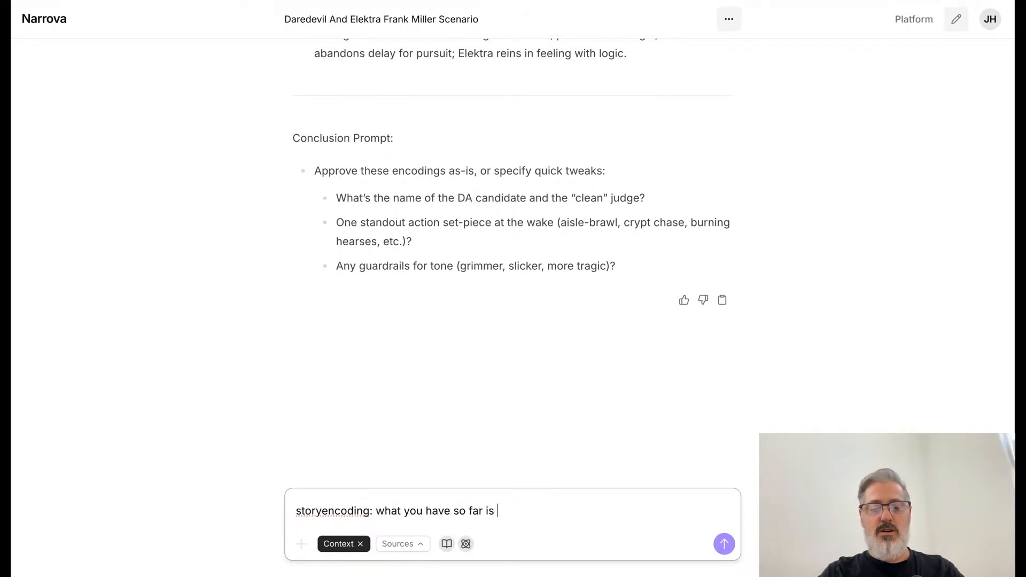
text(great, bu)
key(BackSpace)
key(BackSpace)
text(BUT)
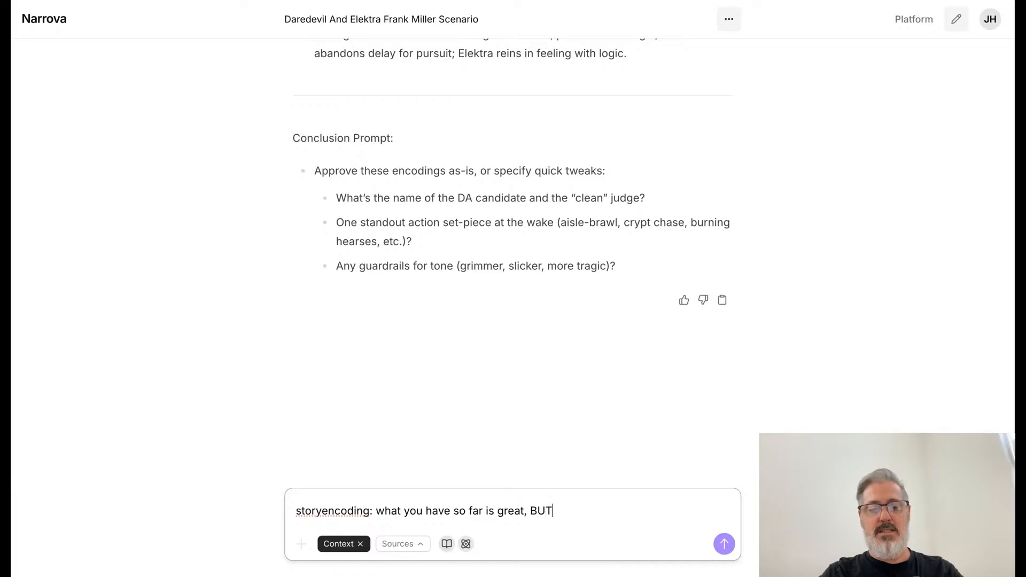
Add "Matt's throughline needs to be more personal, something about him and just him that has to do with his physical disability" to the message.
text( Matt's throughline ne)
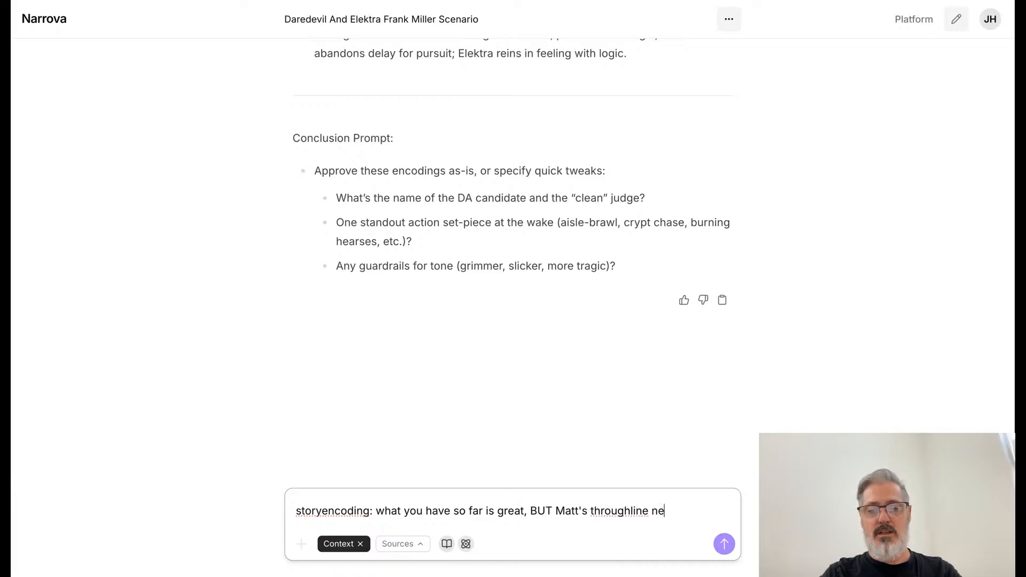
text(eds to be more persona)
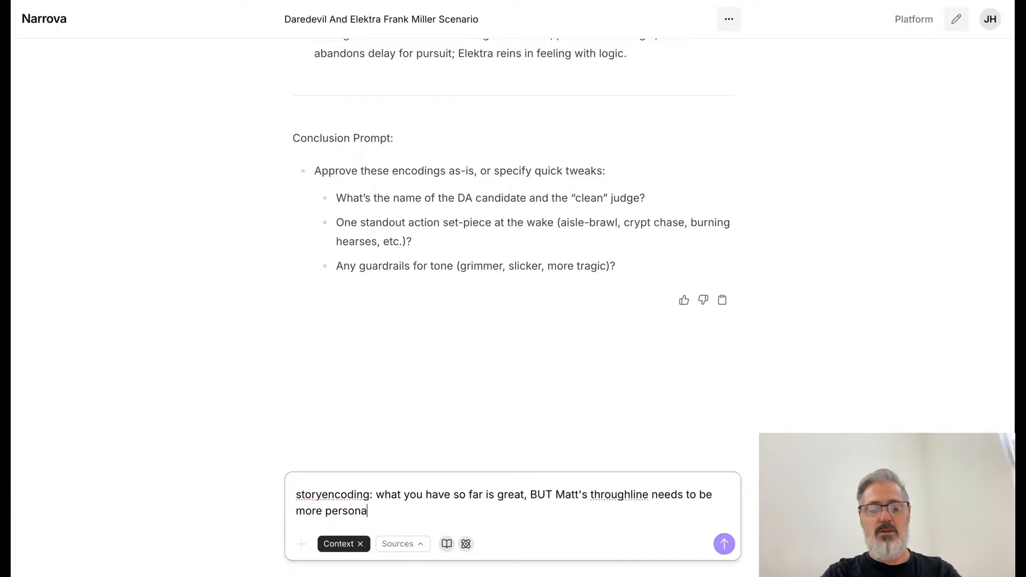
text(l, something about him a)
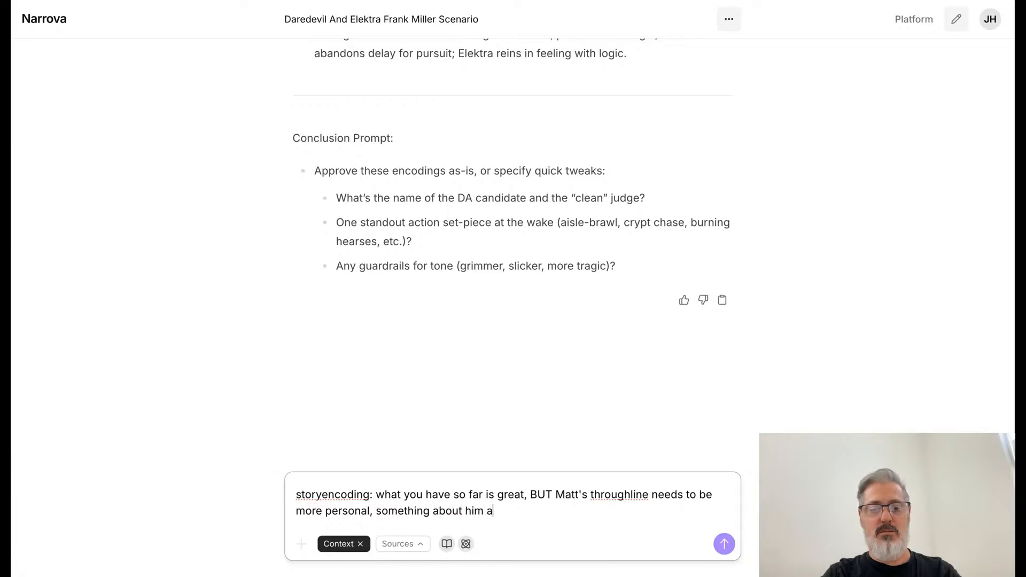
text(nd just him that has to do with)
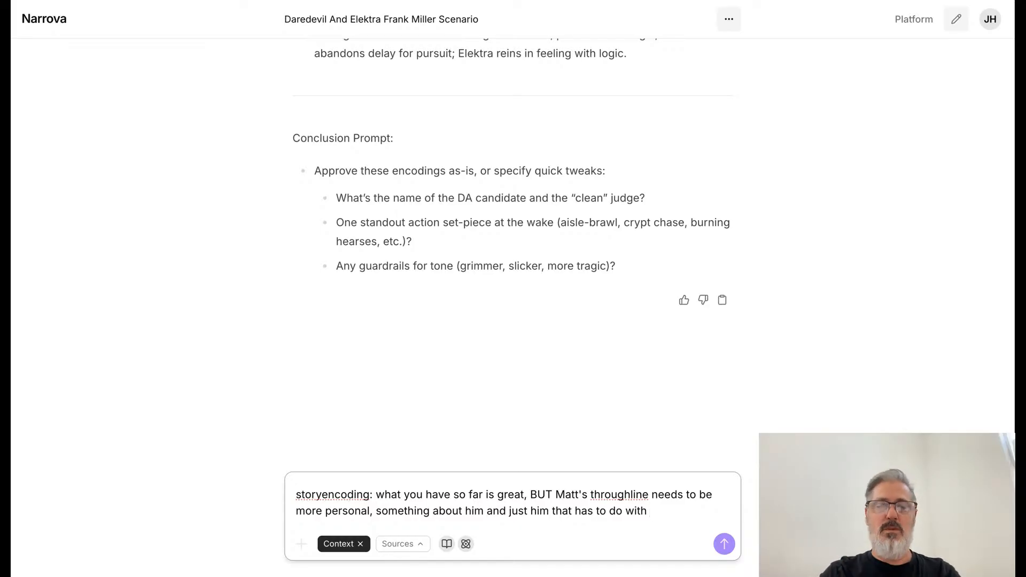
text(his physical )
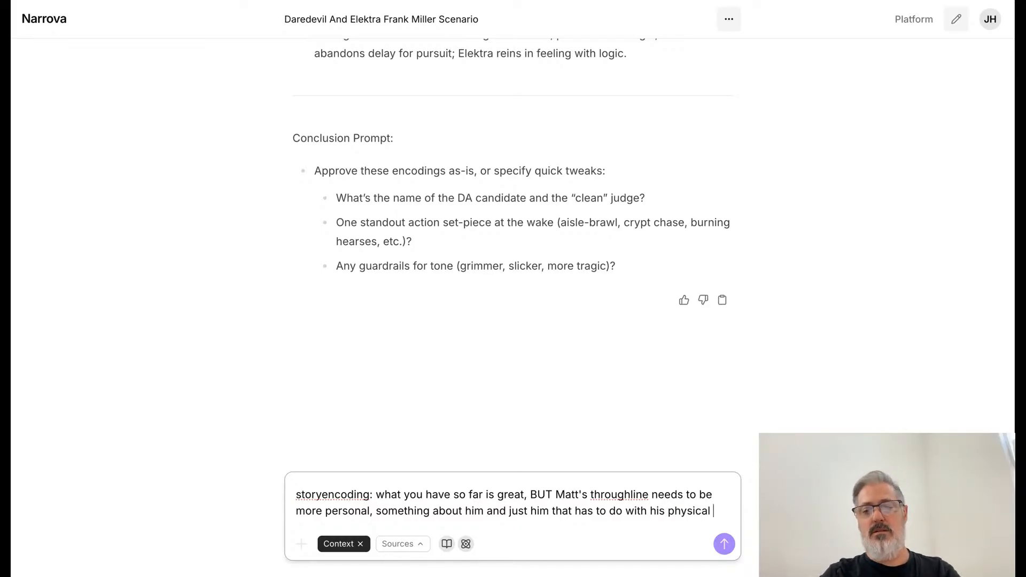
text(d)
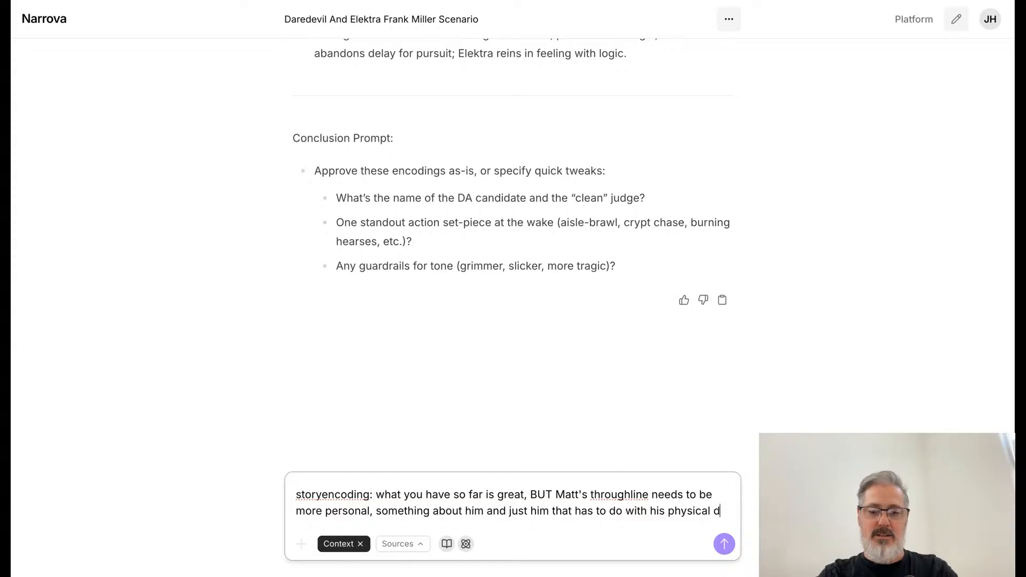
text(isability)
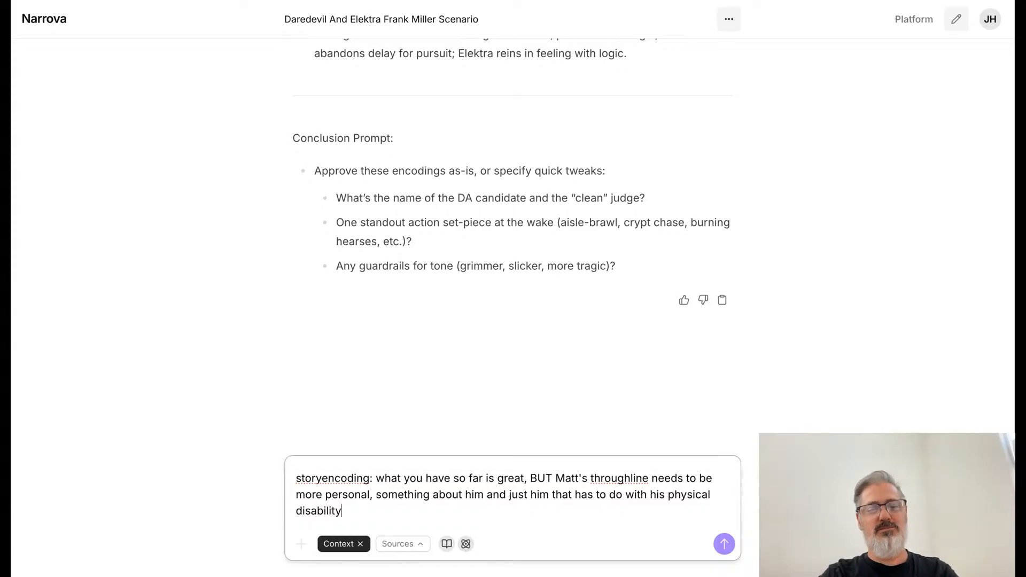
Continue the message with ", maybe something to do with him getting his eyesight back".
text(, maybe something )
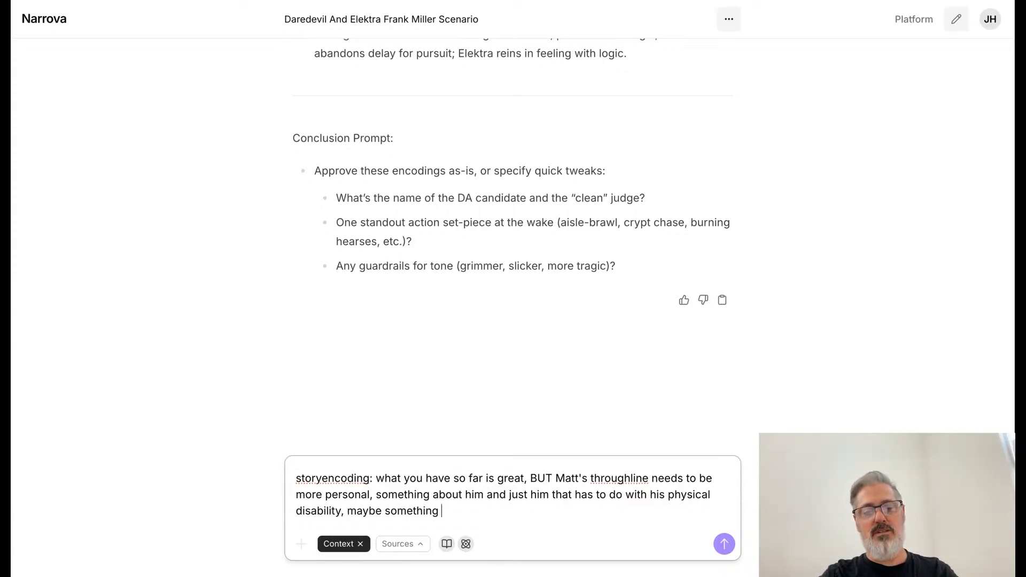
text(to do wi)
key(BackSpace)
text(with him)
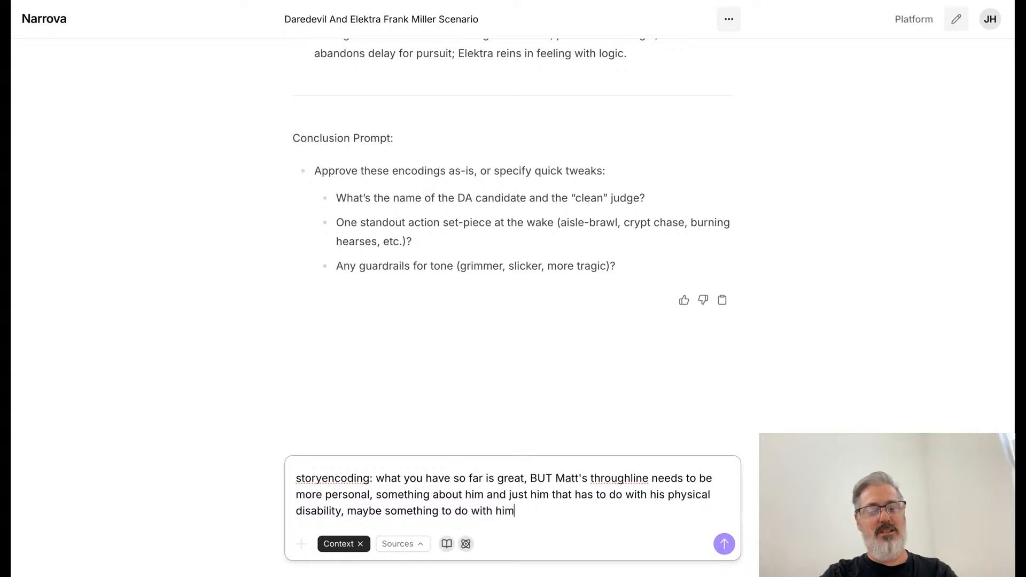
text( getting )
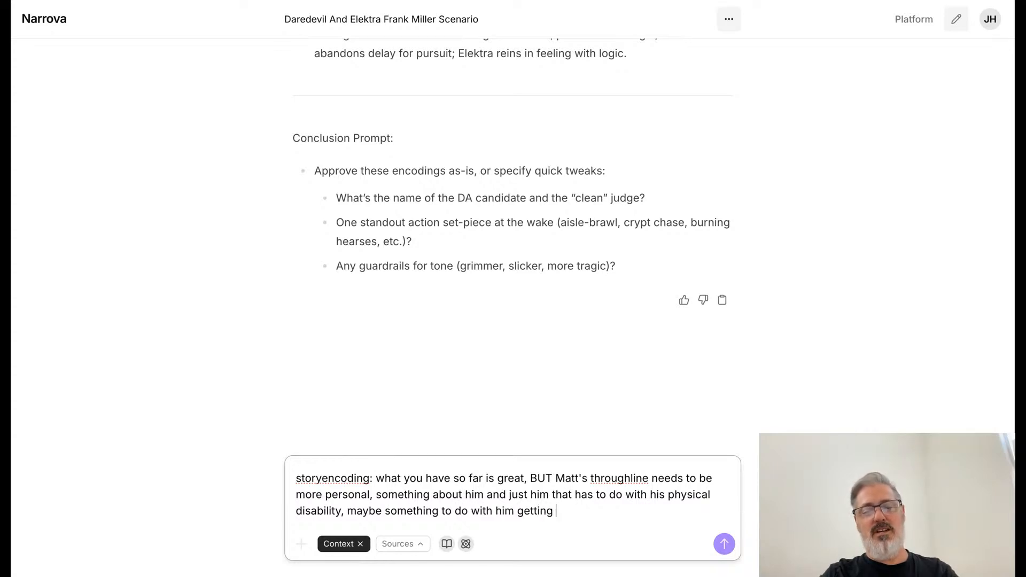
text(his eyesight )
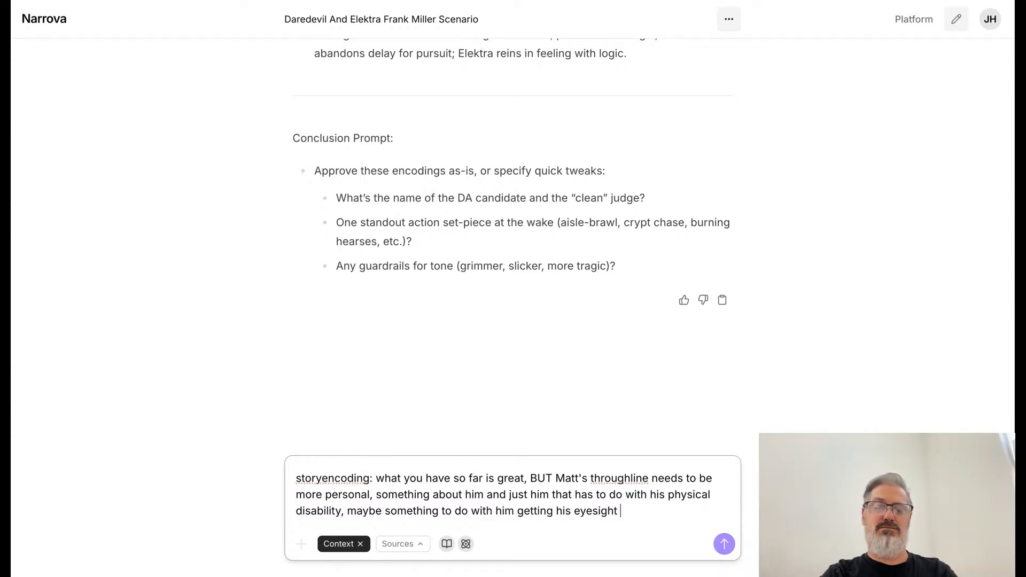
text(back)
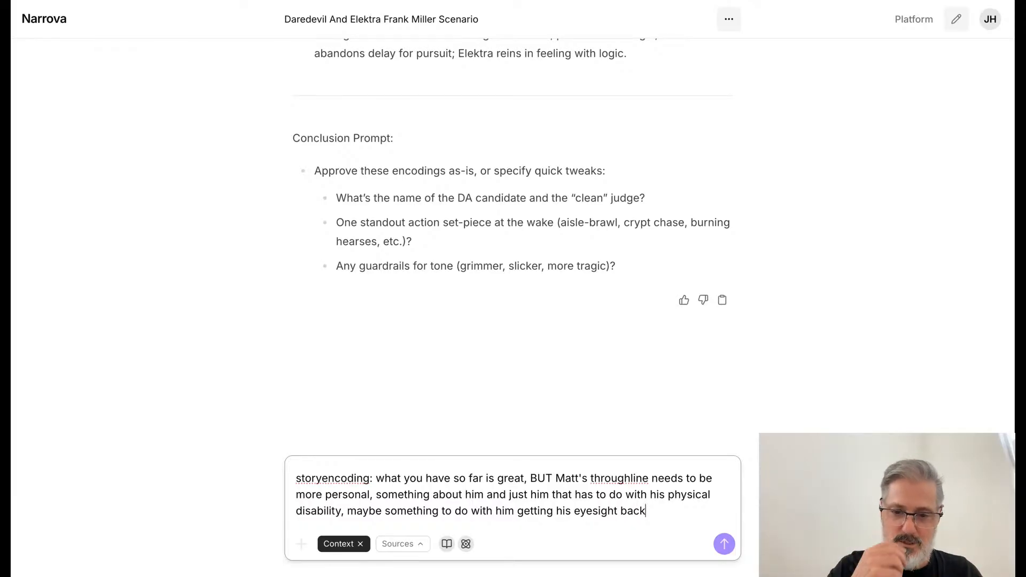
Add ", OR it could be that maybe his girlfriend from Born Again is back in town, and he sees a future with her --".
text(, OR it )
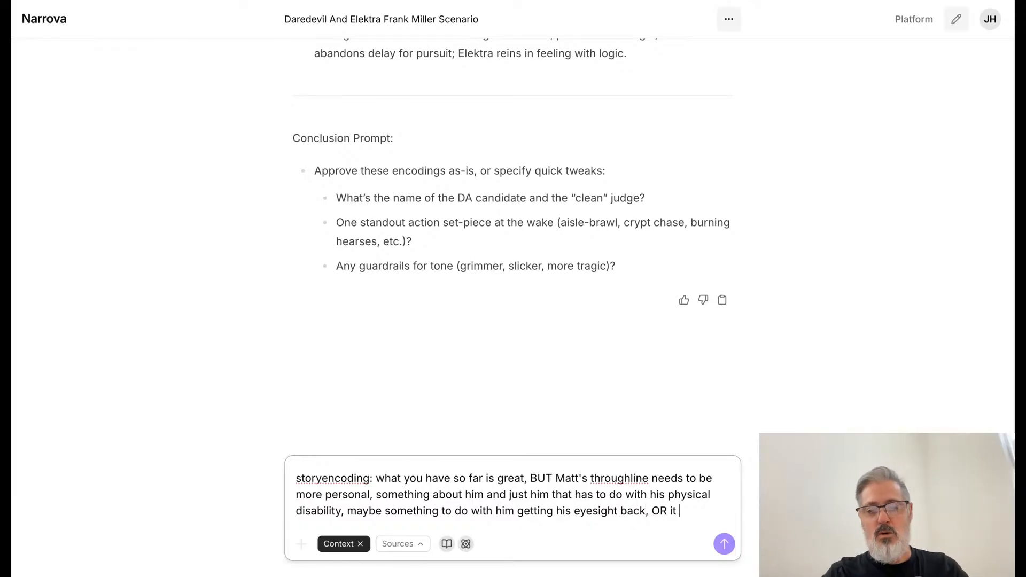
text(could be that )
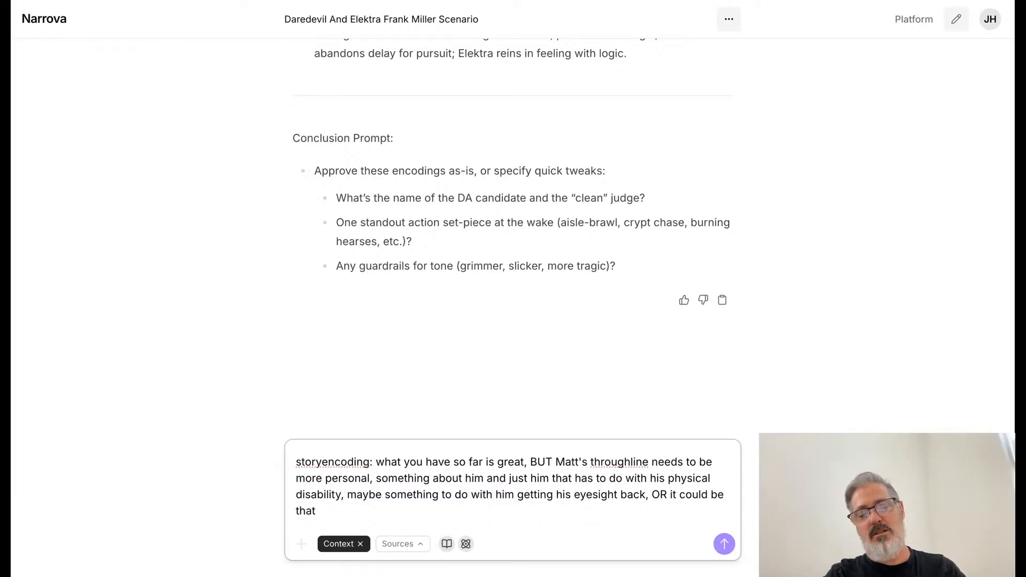
text(may)
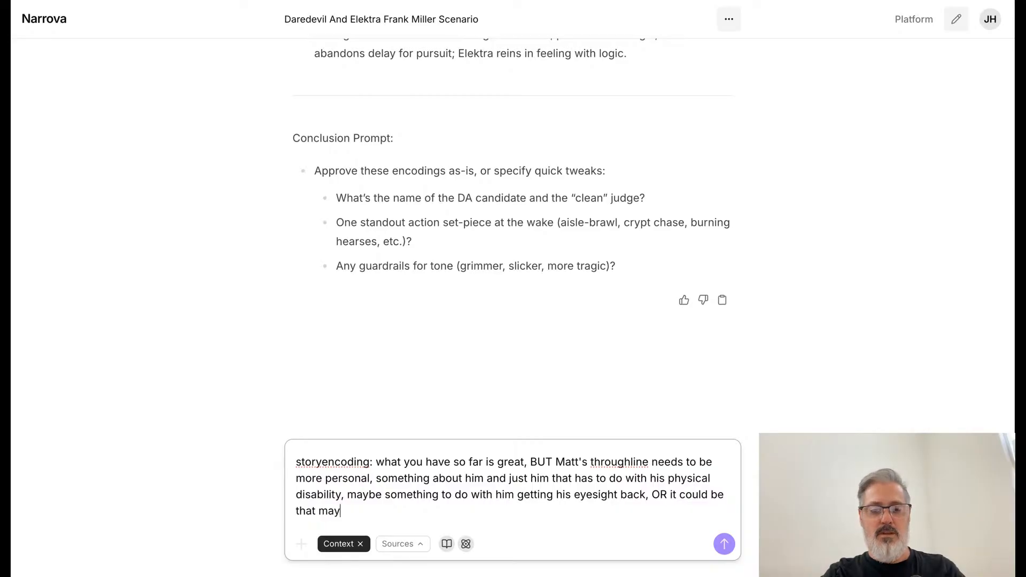
text(be his girlfrien)
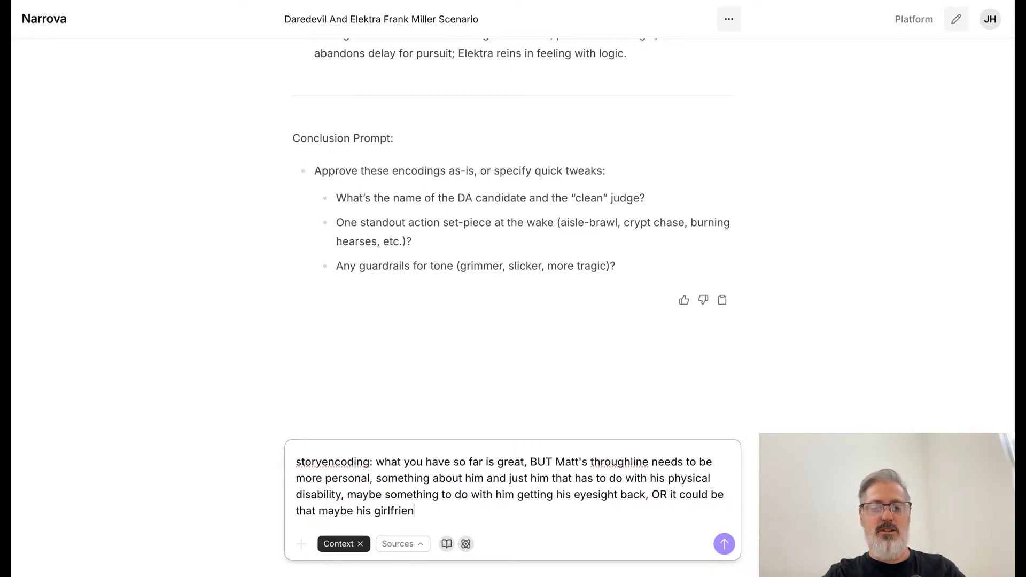
text(d from Born )
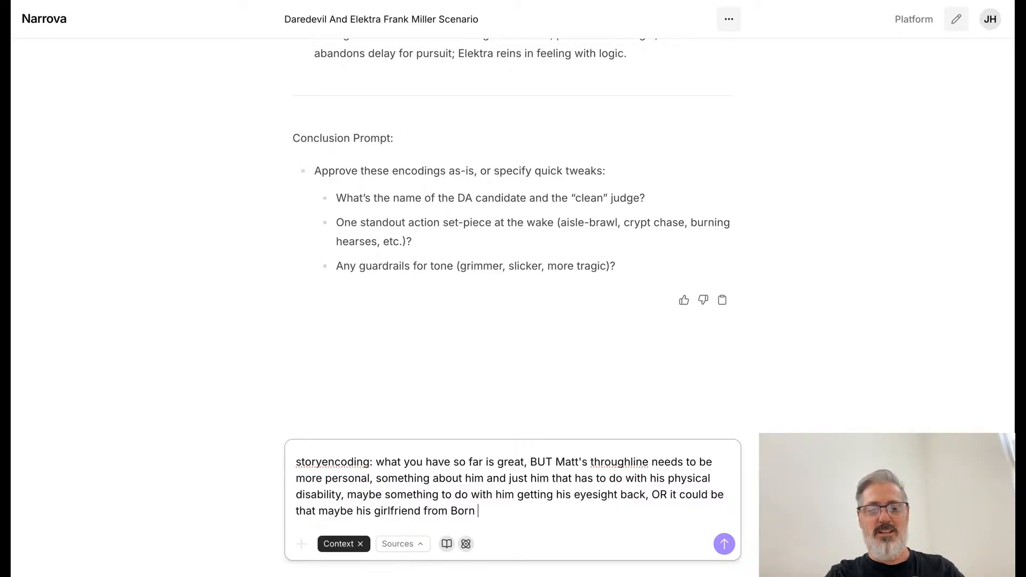
text(Again is back in)
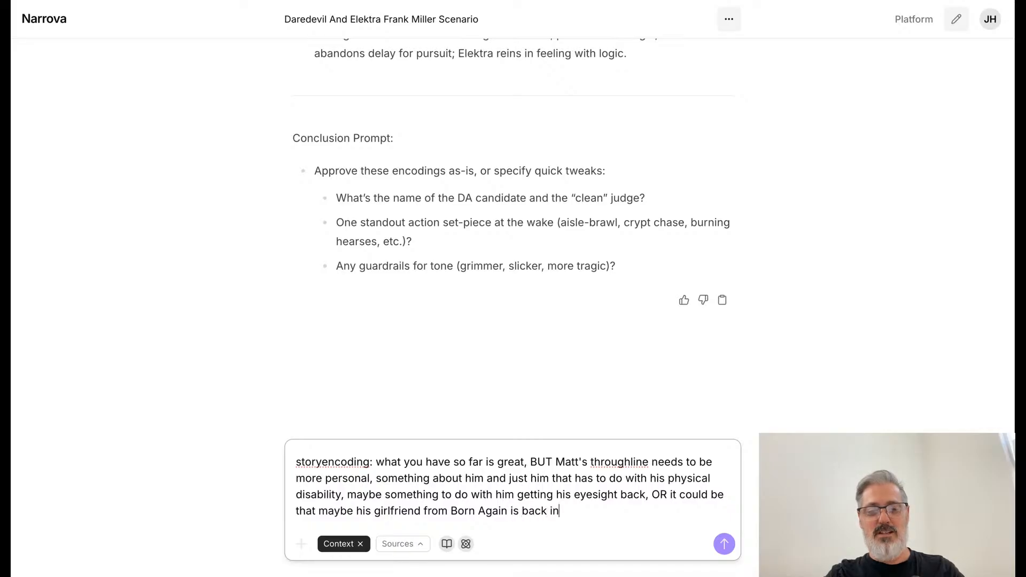
text( town, and he see)
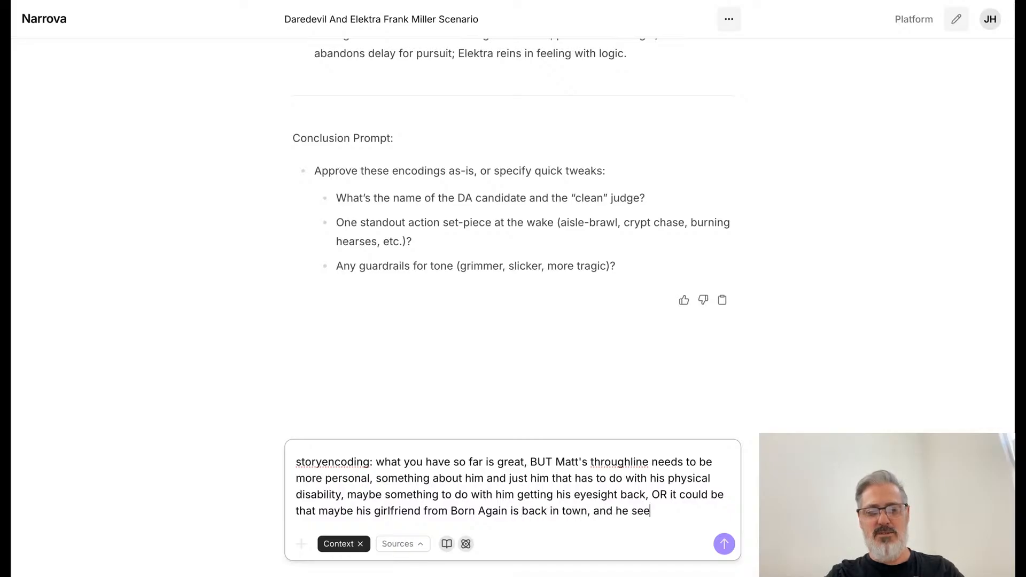
text(s a future with )
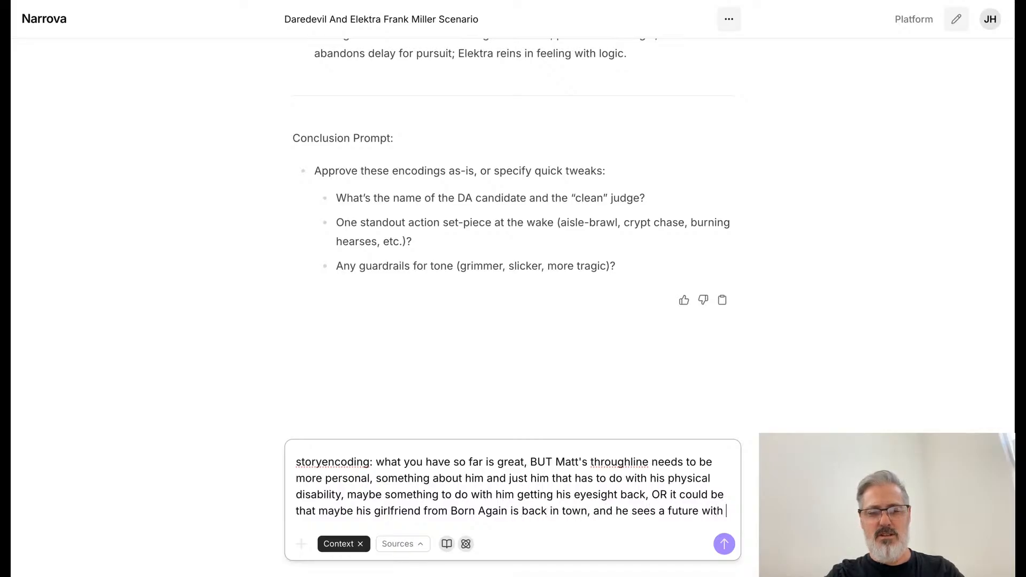
text(her -- )
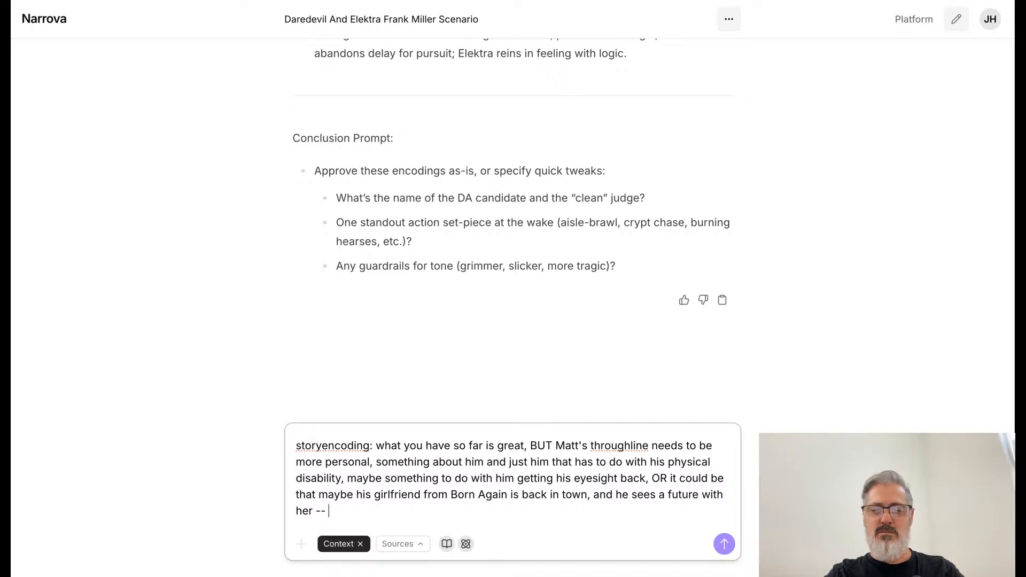
Add "whichever one you think is best - choose that one and lets rewrite his throughline to be more personal (not him a protagonist)" and send the message.
text(whichever )
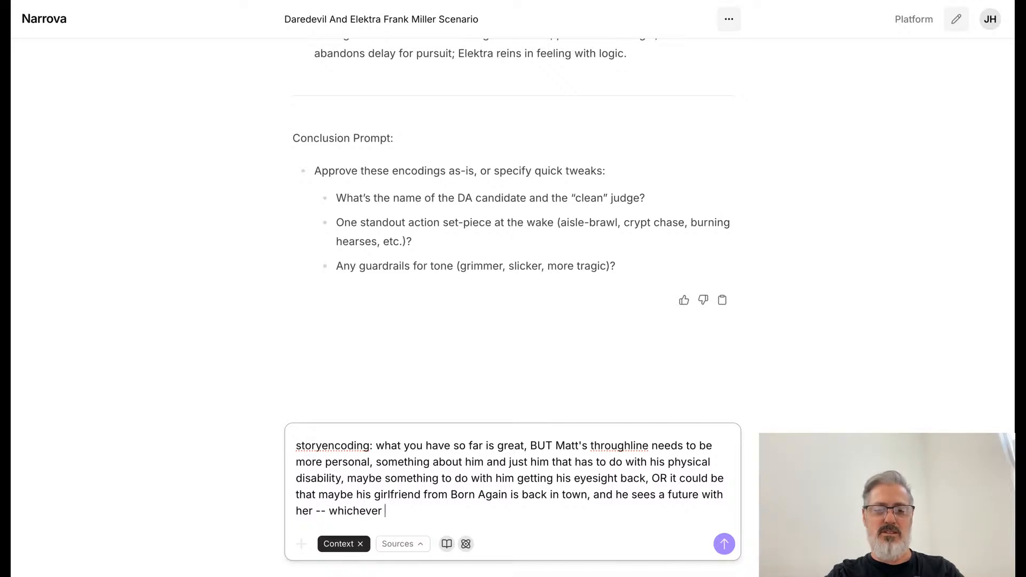
text(one you think is)
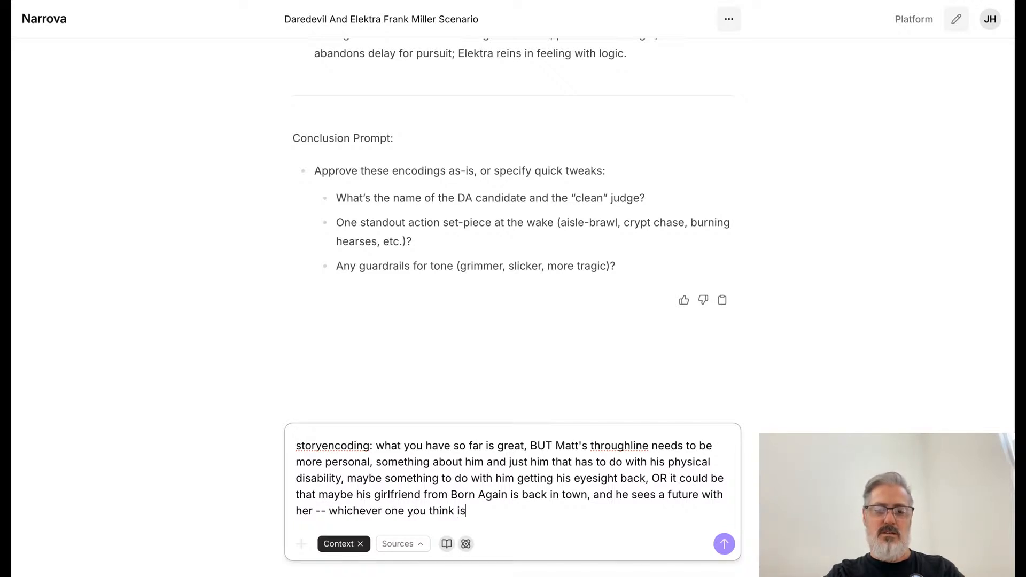
text( best - choose that on)
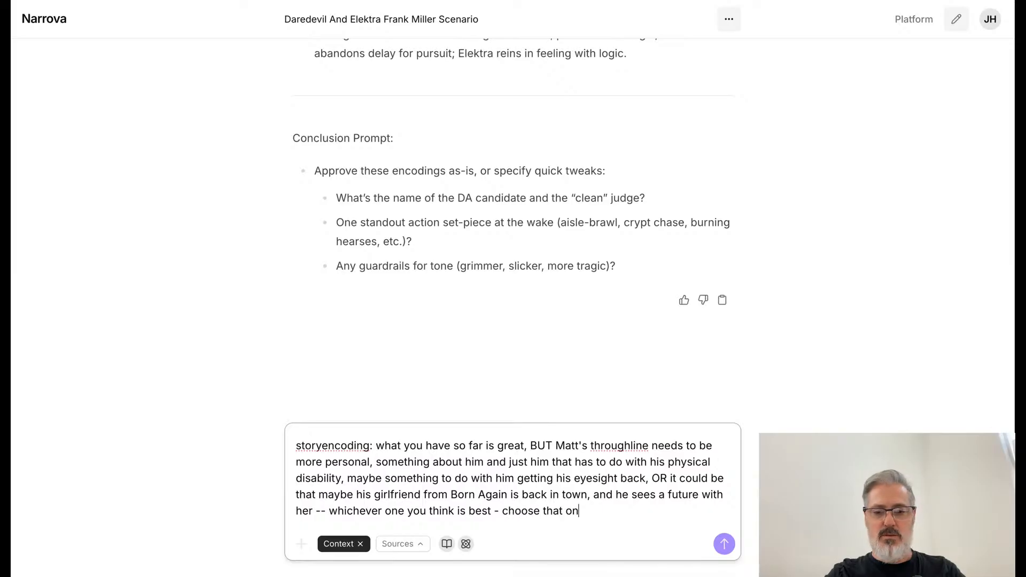
text(e and lets )
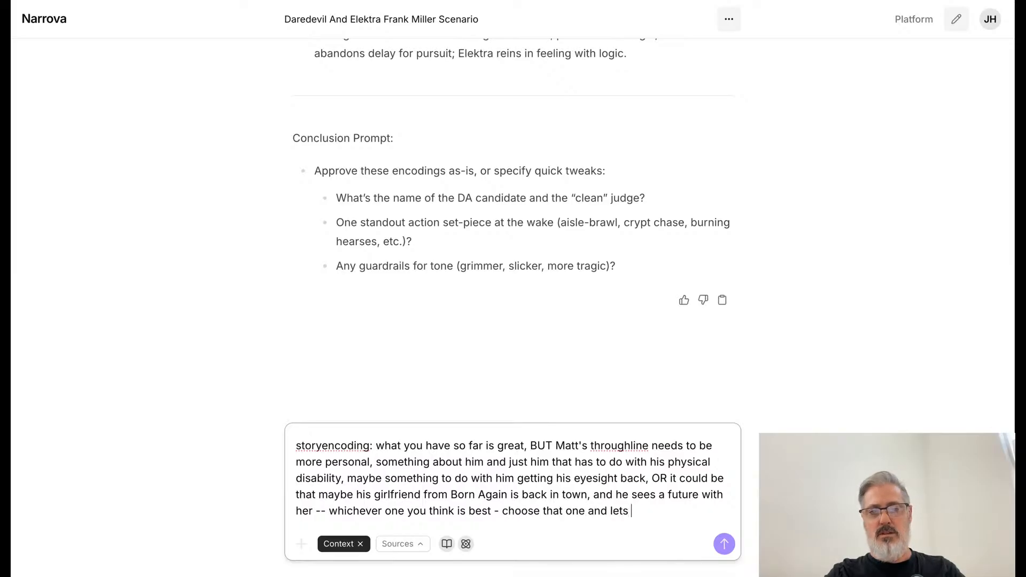
text(rewrite his throughline )
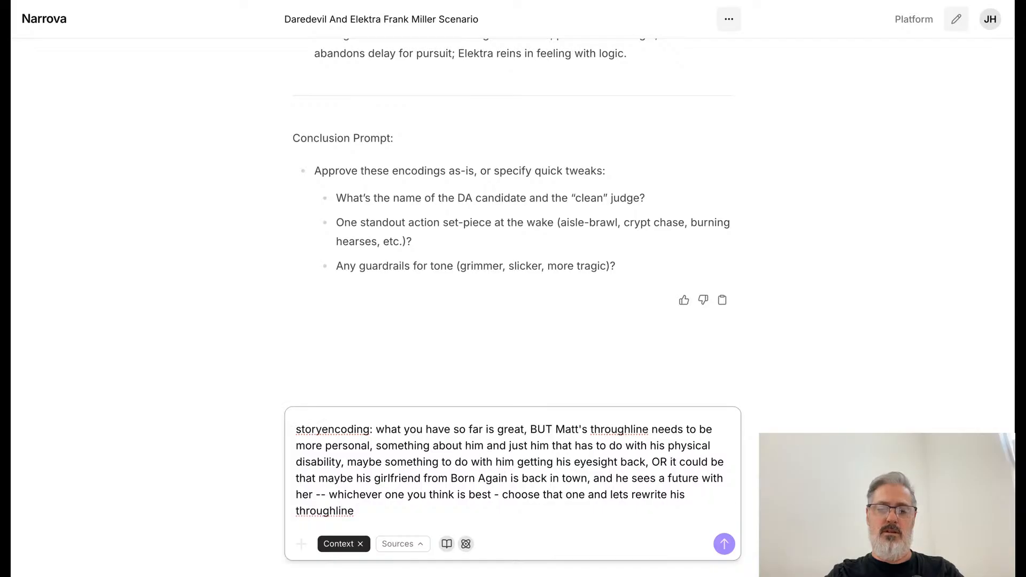
text(to be more personal)
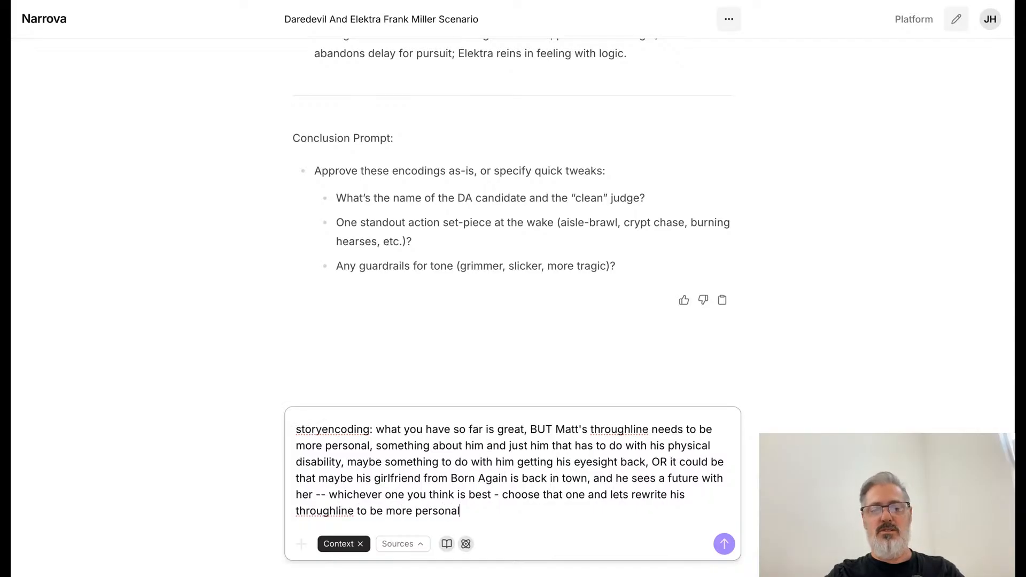
text( (not )
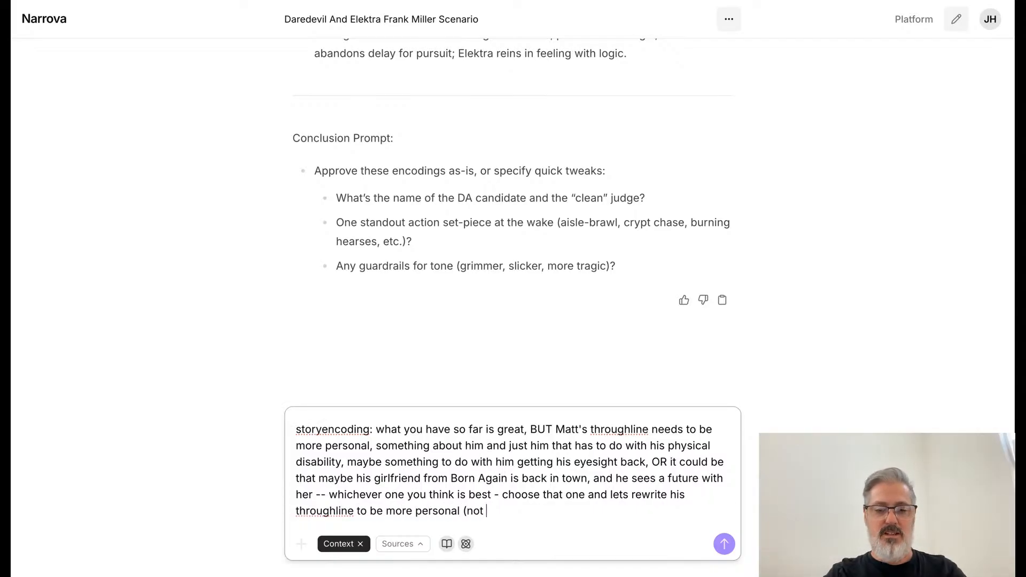
text(him a protagonist))
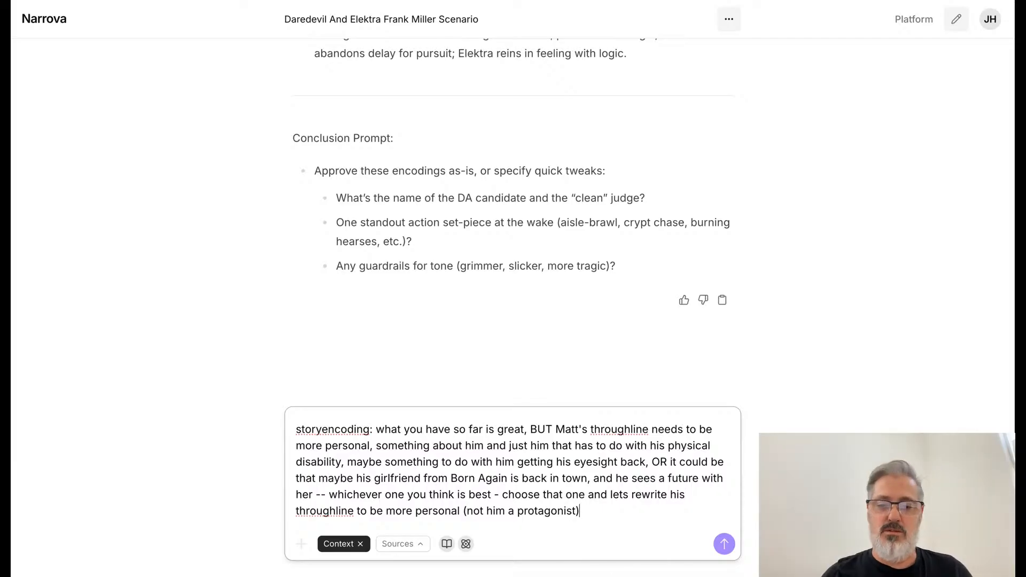
click(724, 543)
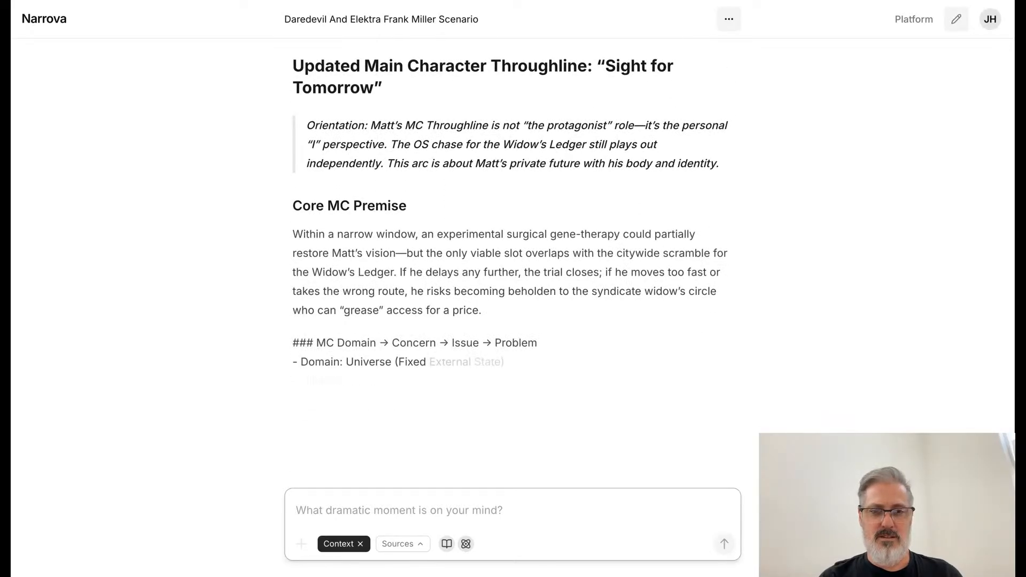
Read the reply's plan, restated goal, Core MC Premise and the encodings from Domain through Critical Flaw.
scroll(512, 262, up, 10)
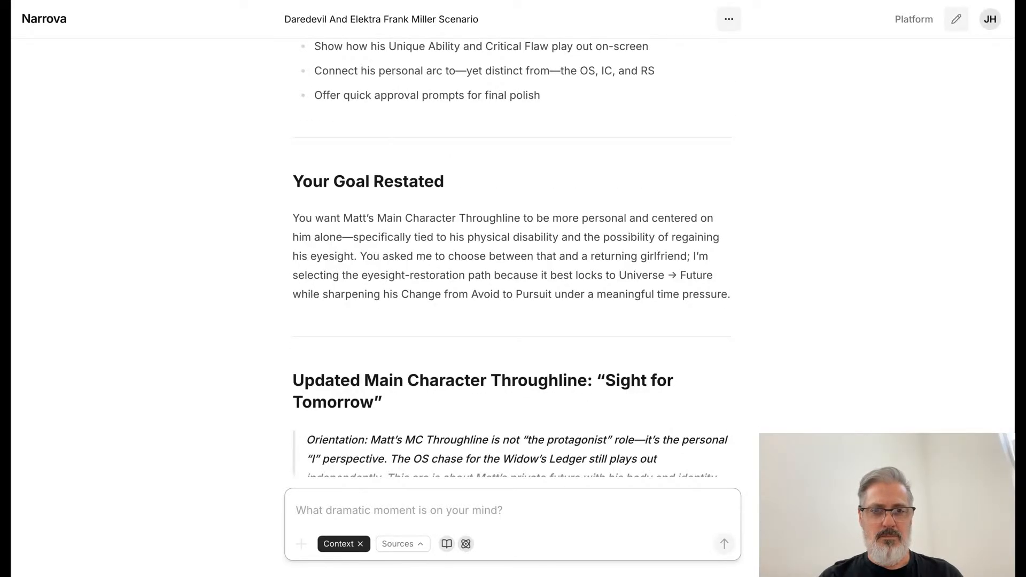
scroll(512, 251, up, 8)
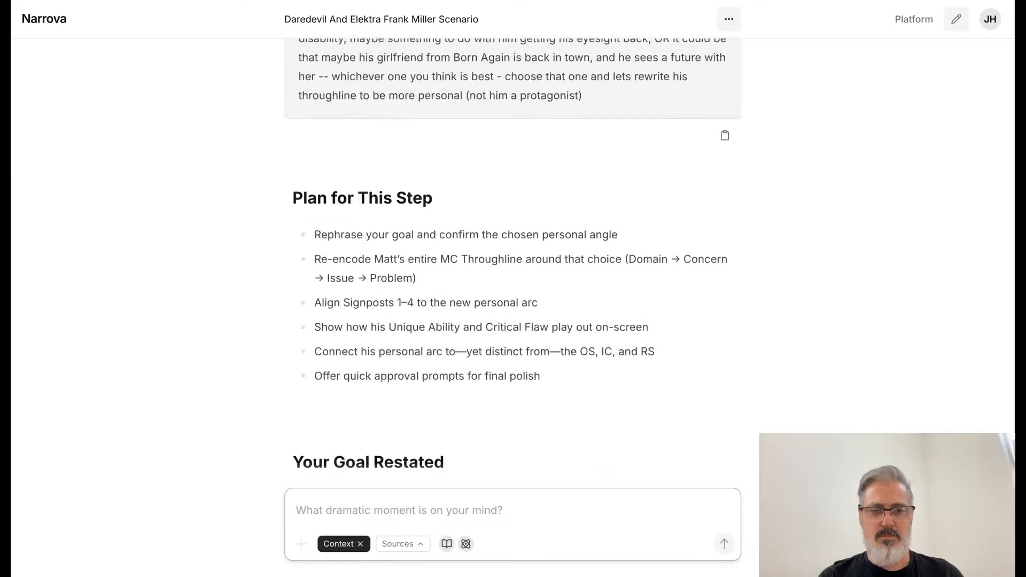
scroll(512, 262, down, 18)
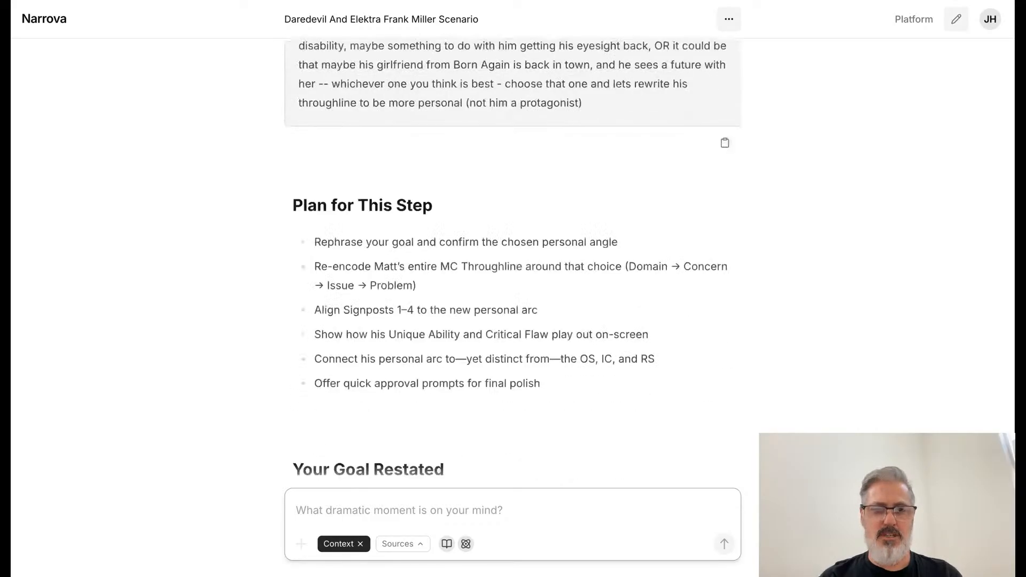
scroll(512, 262, down, 5)
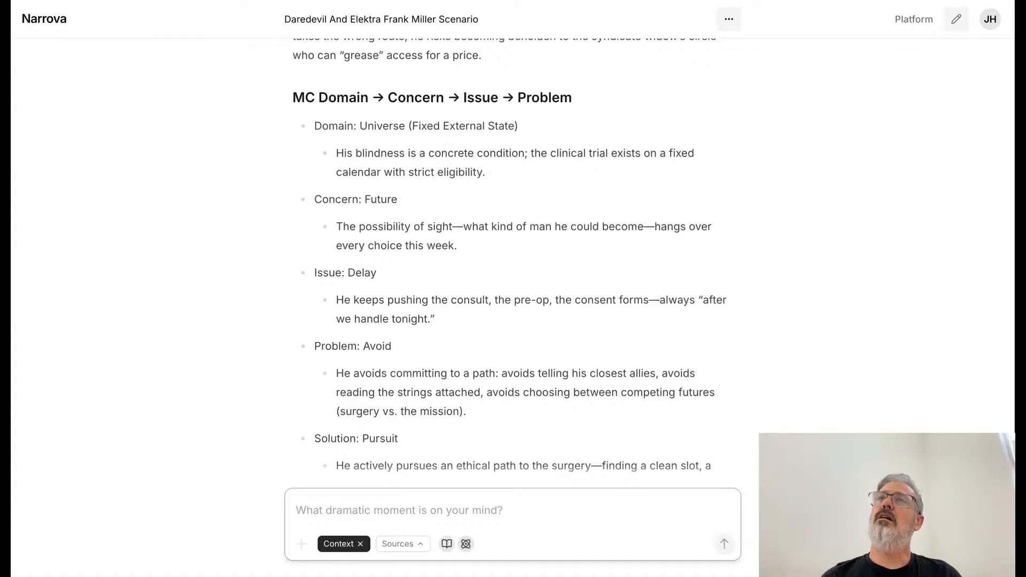
scroll(490, 310, down, 8)
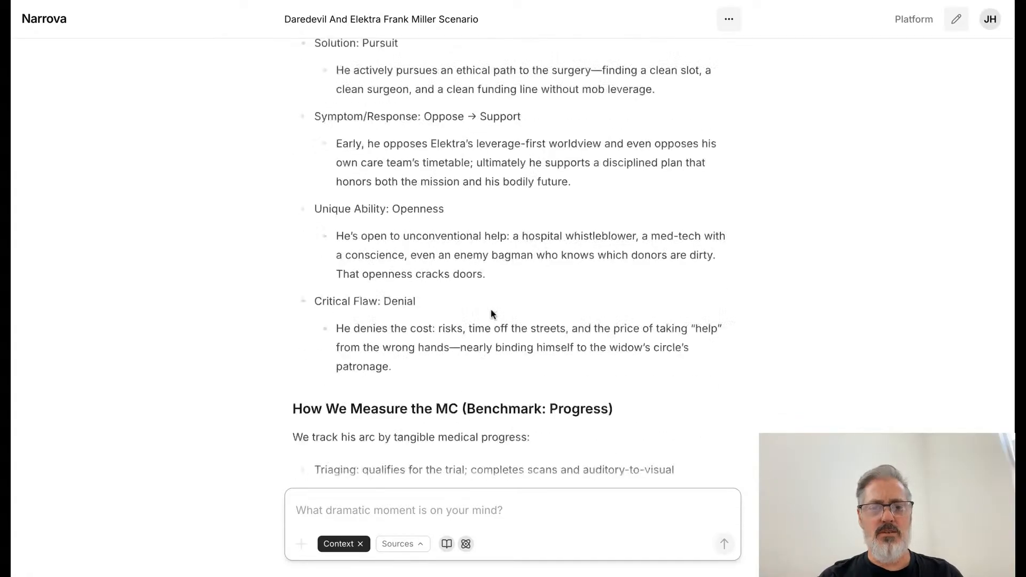
scroll(492, 314, up, 8)
scroll(492, 313, up, 1)
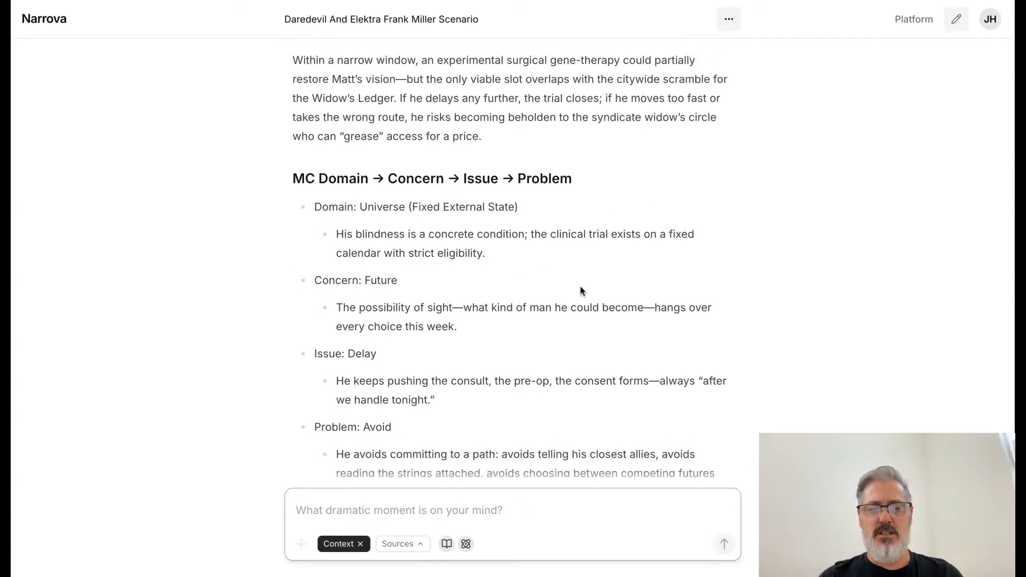
scroll(600, 319, up, 2)
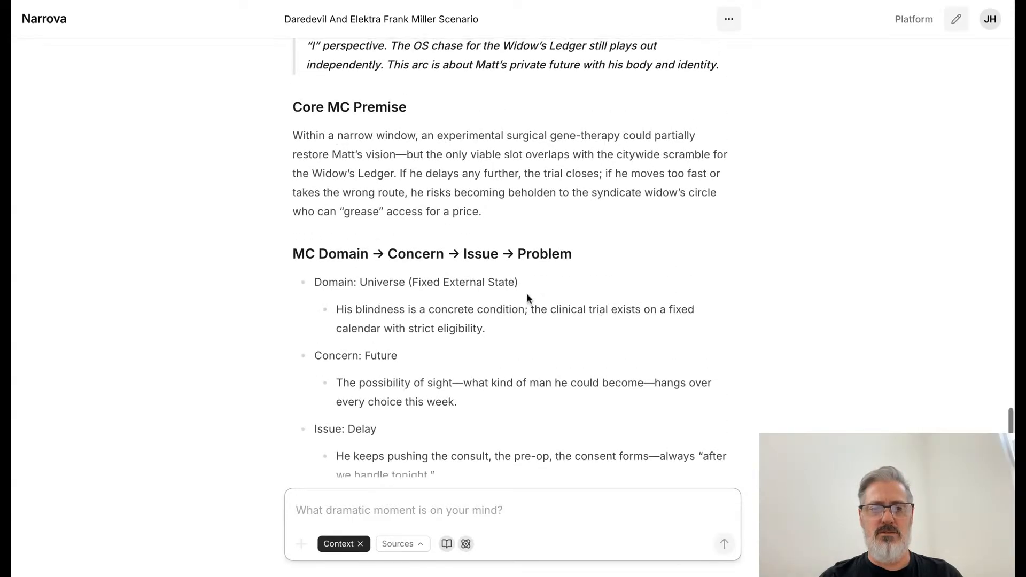
scroll(428, 178, up, 1)
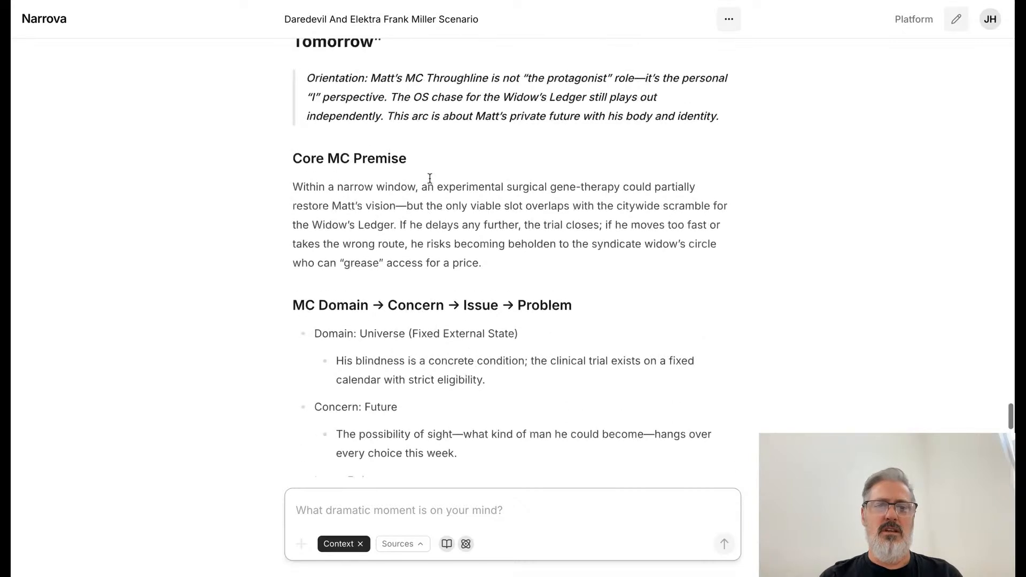
scroll(429, 178, up, 1)
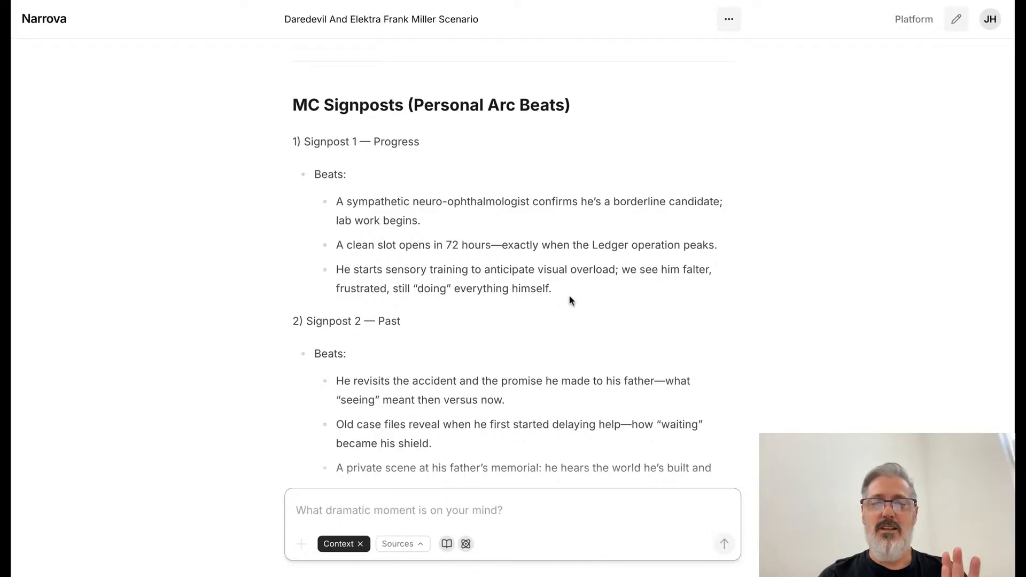
Read the rest of the reply: the MC Signposts, Storyencoding Summary table, Interlocks, What I Need from You questions and validation note.
scroll(570, 298, down, 10)
scroll(570, 300, down, 3)
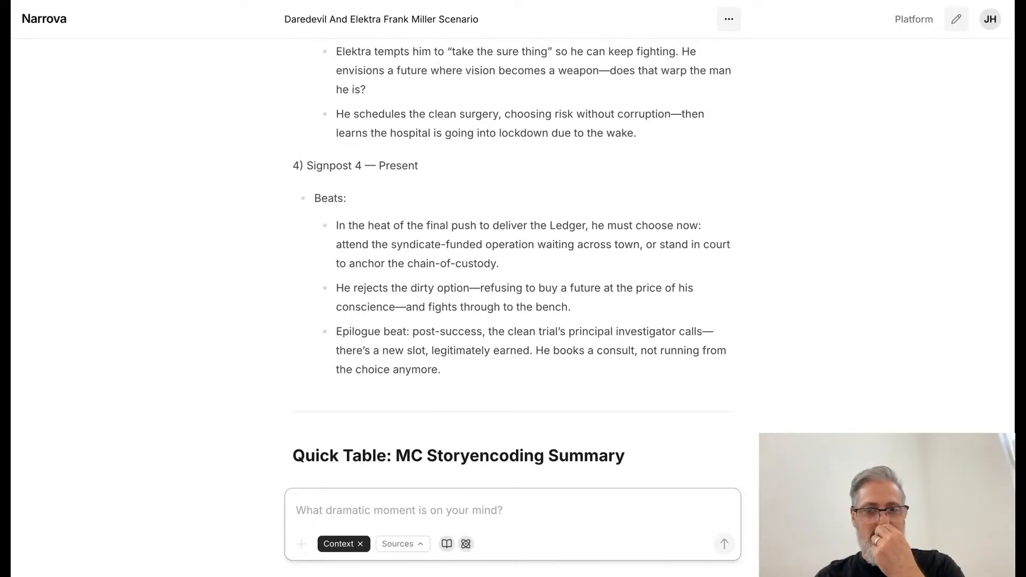
scroll(570, 301, down, 5)
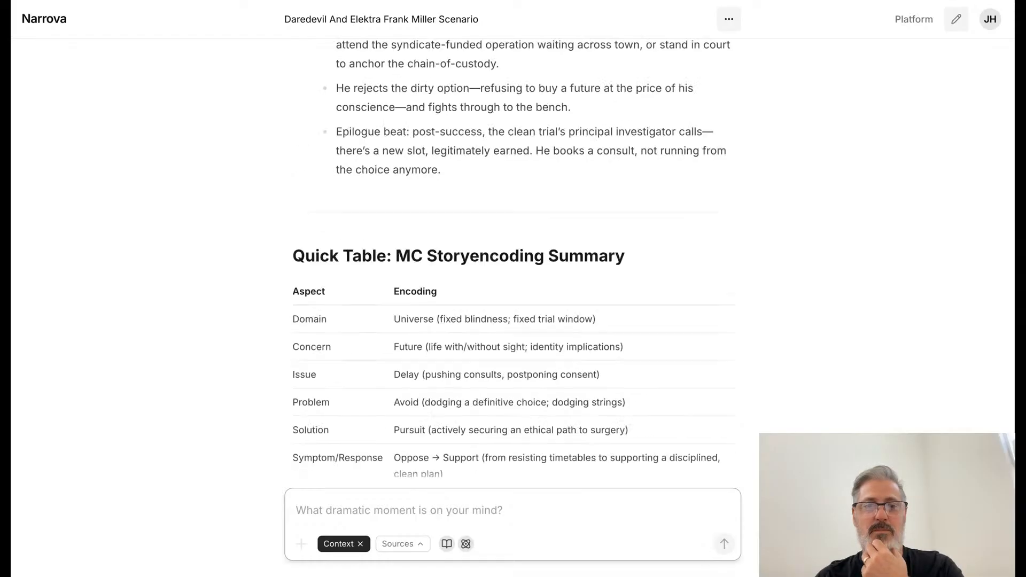
scroll(512, 256, up, 5)
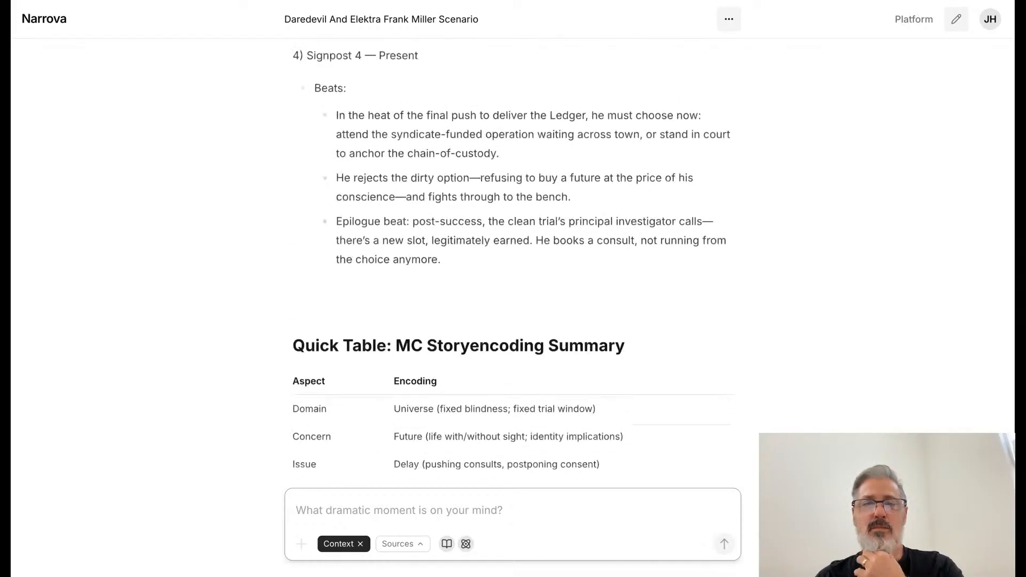
scroll(512, 256, up, 3)
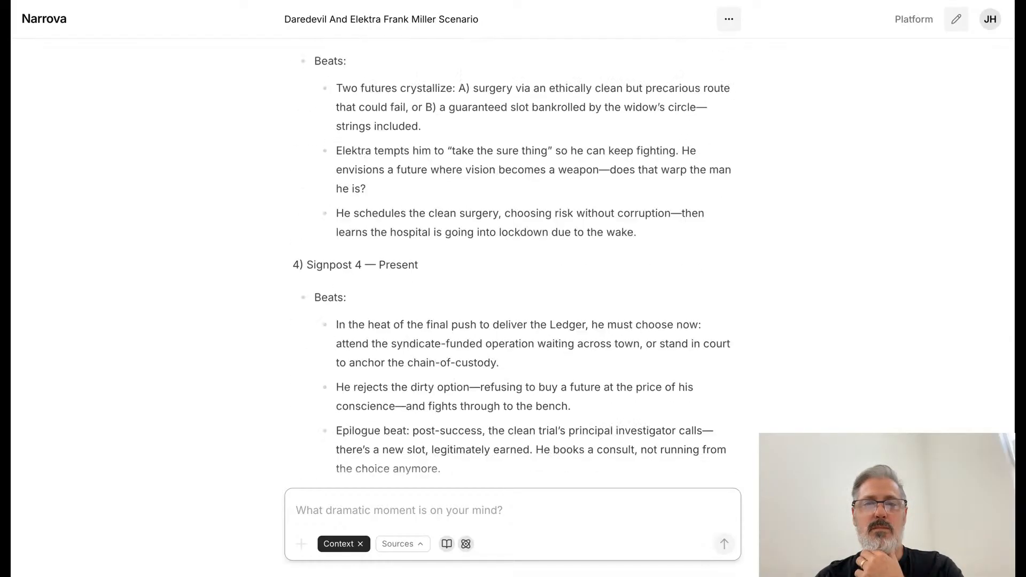
scroll(512, 256, down, 13)
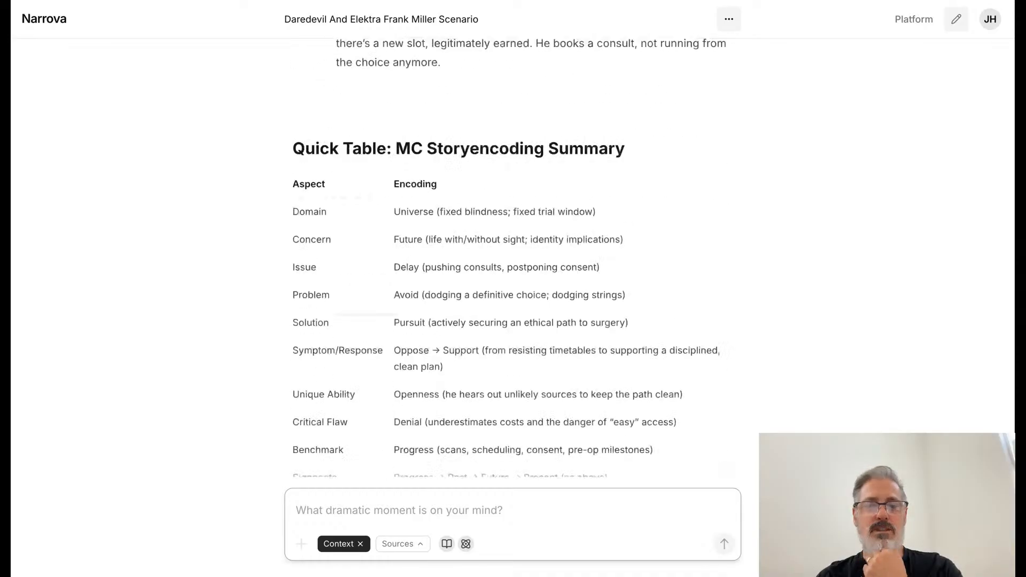
scroll(512, 256, up, 2)
scroll(512, 256, down, 8)
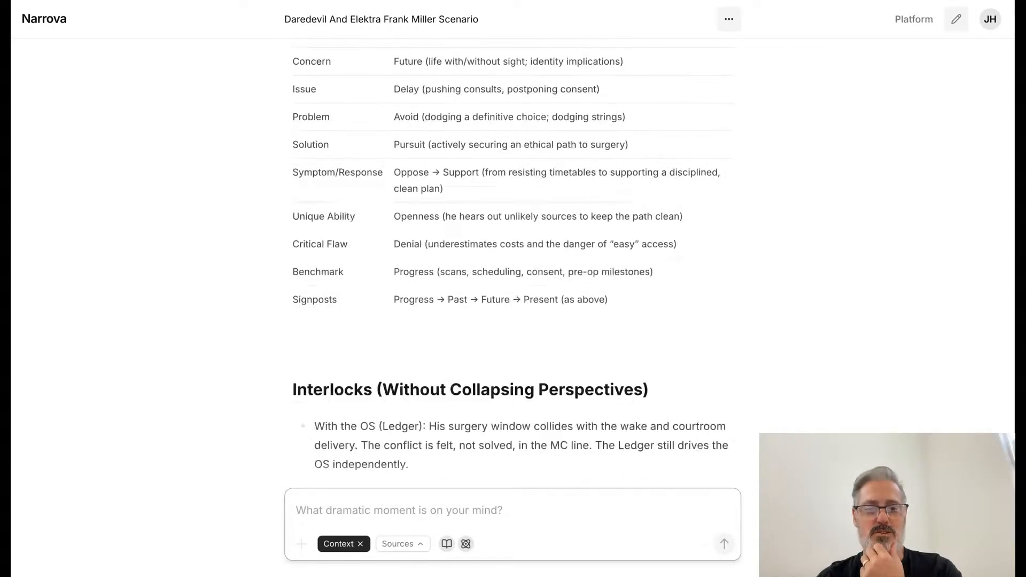
scroll(512, 257, down, 7)
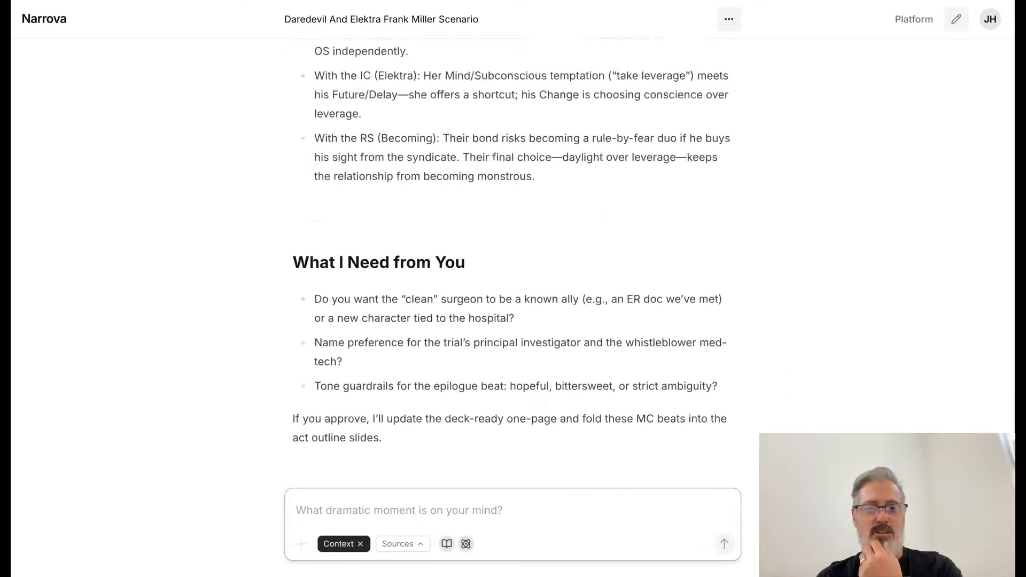
scroll(512, 257, down, 4)
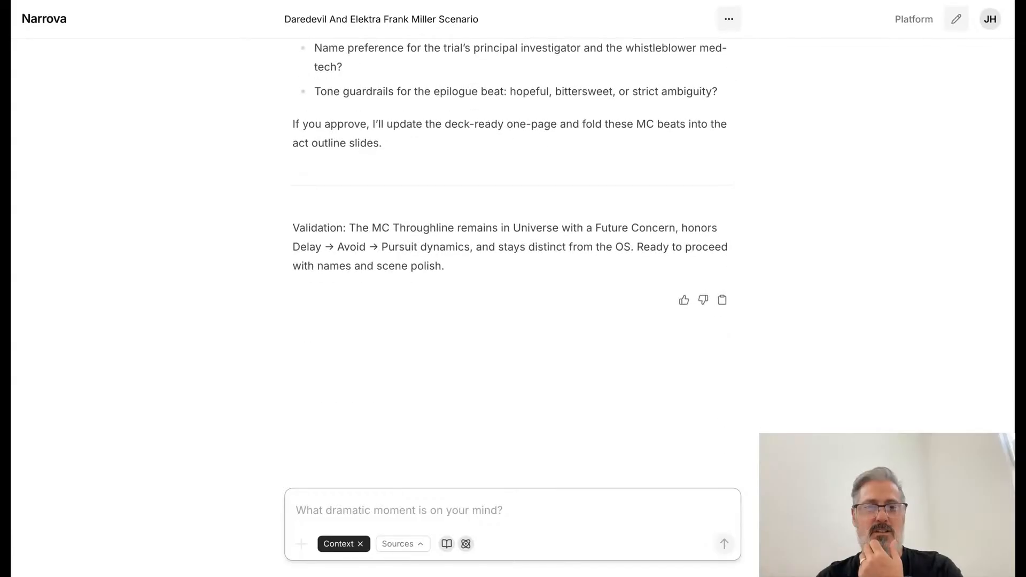
Begin a new message with "all of that was great - but lets try the other one where its something about him and Karen".
click(487, 507)
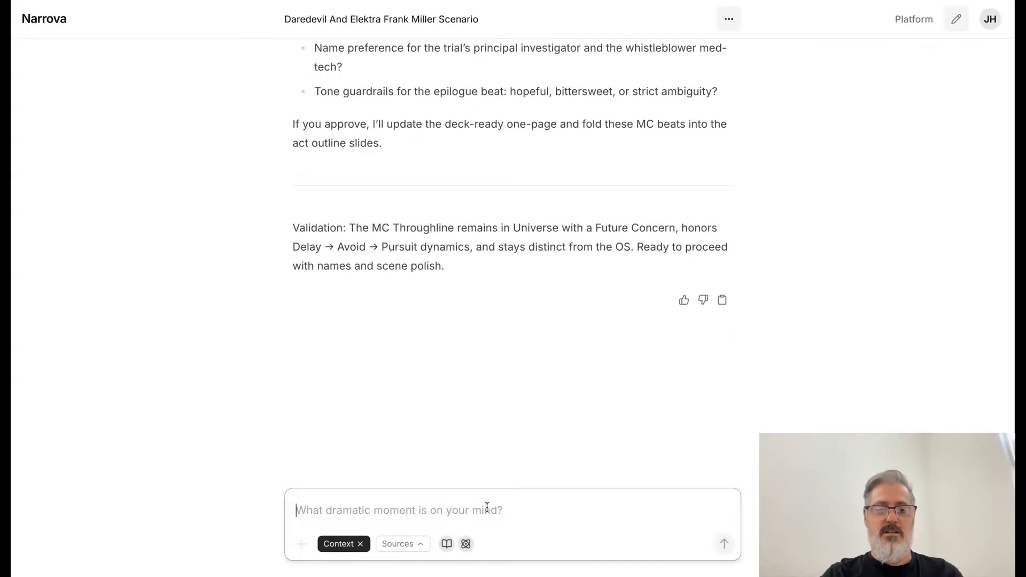
text(all of that was g)
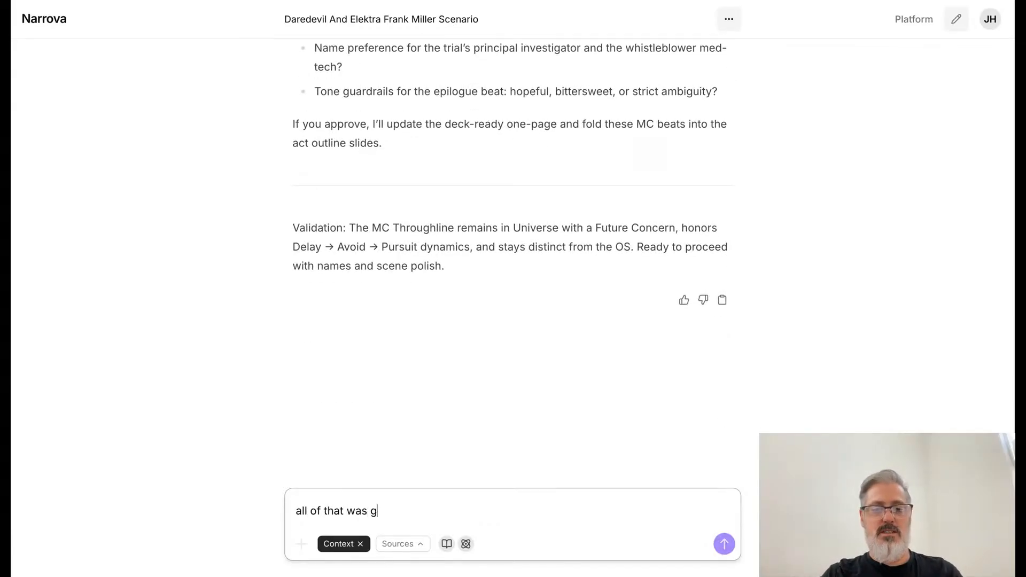
text(reat - )
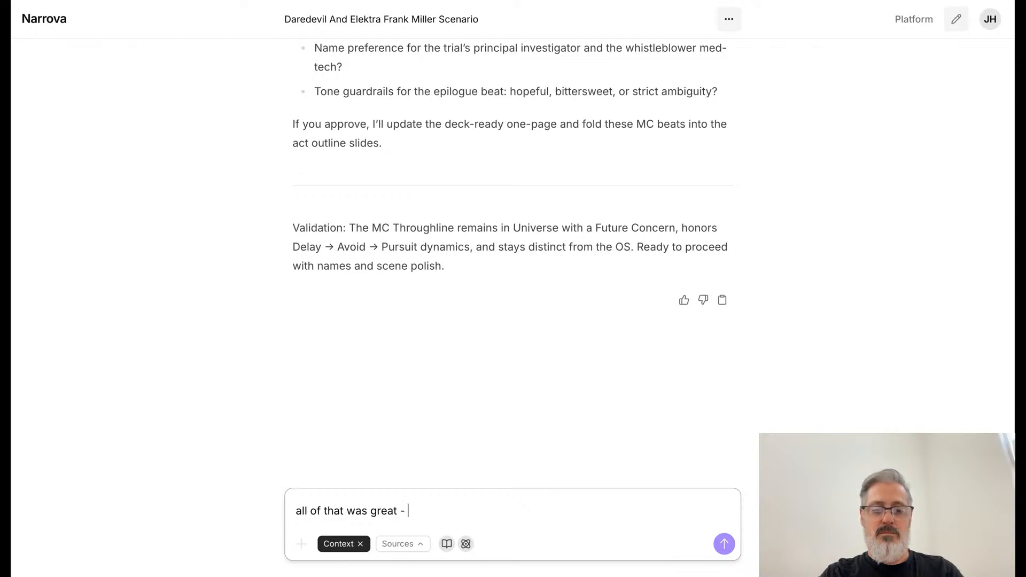
text(but lets try t)
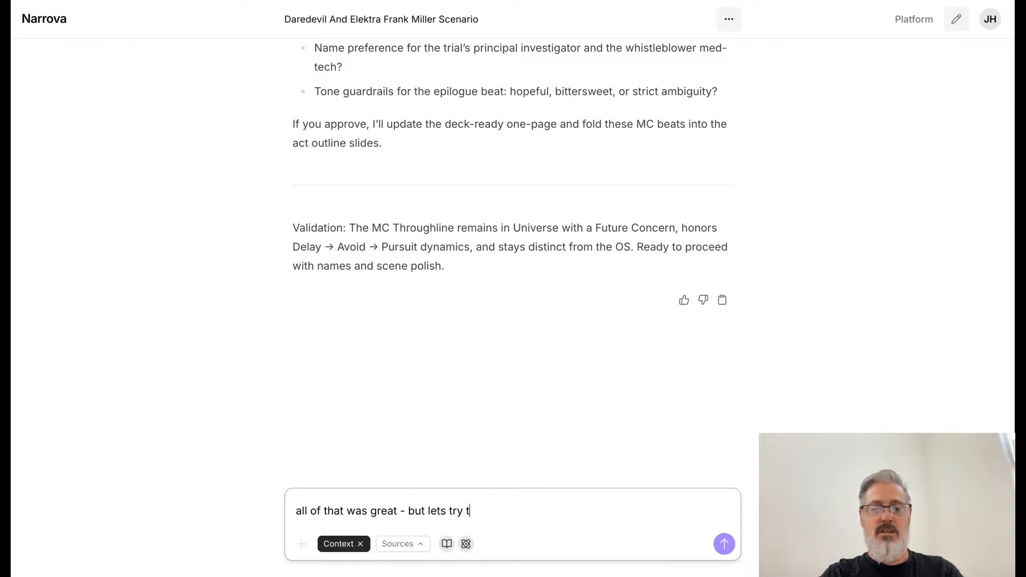
text(he other one where its s)
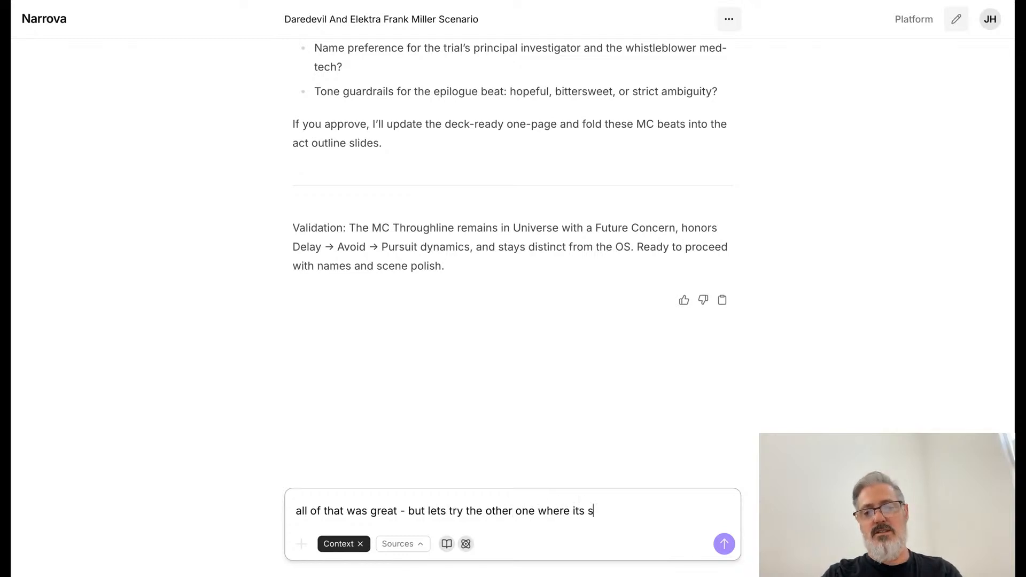
text(omething about him and Karen h)
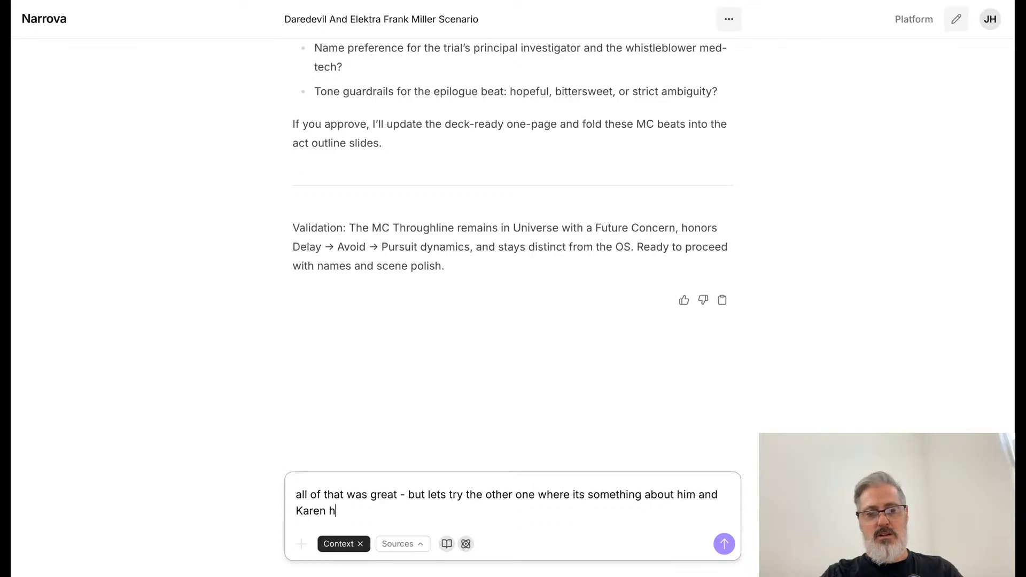
Finish the message with "Page having a future - what would that look like?" and send it.
key(BackSpace)
text(Page havi)
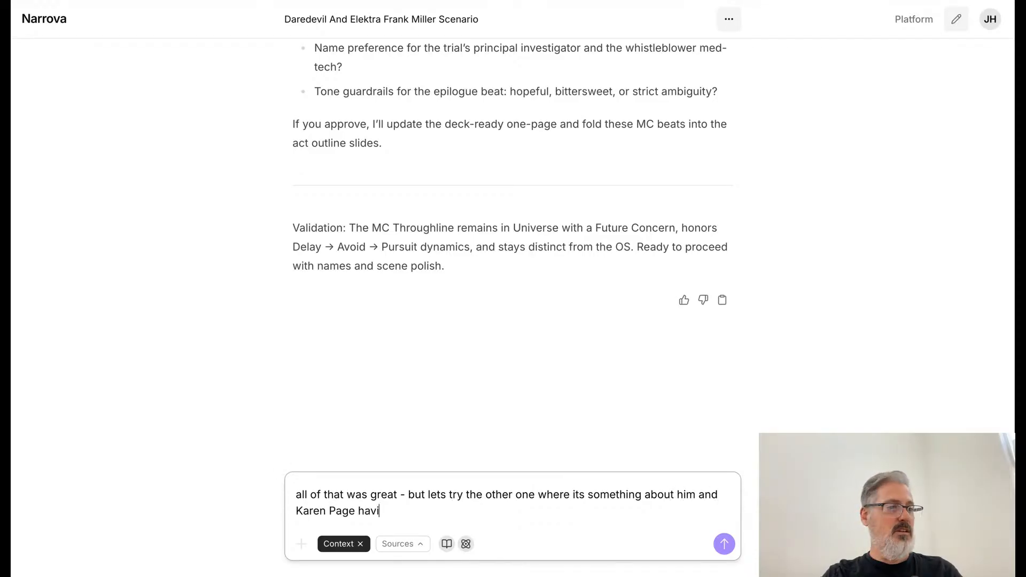
text(ng a future - wha)
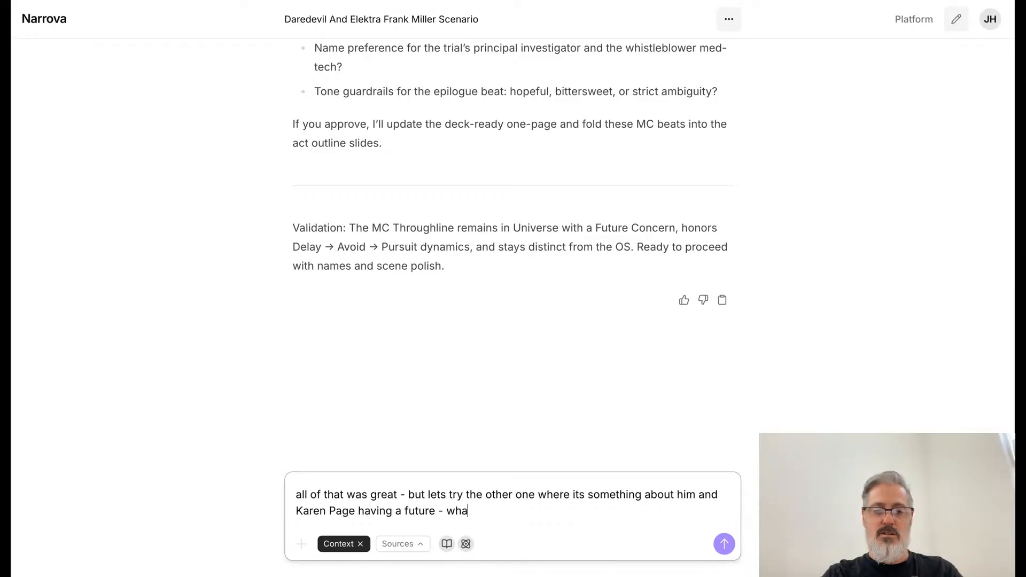
text(t would that look like?)
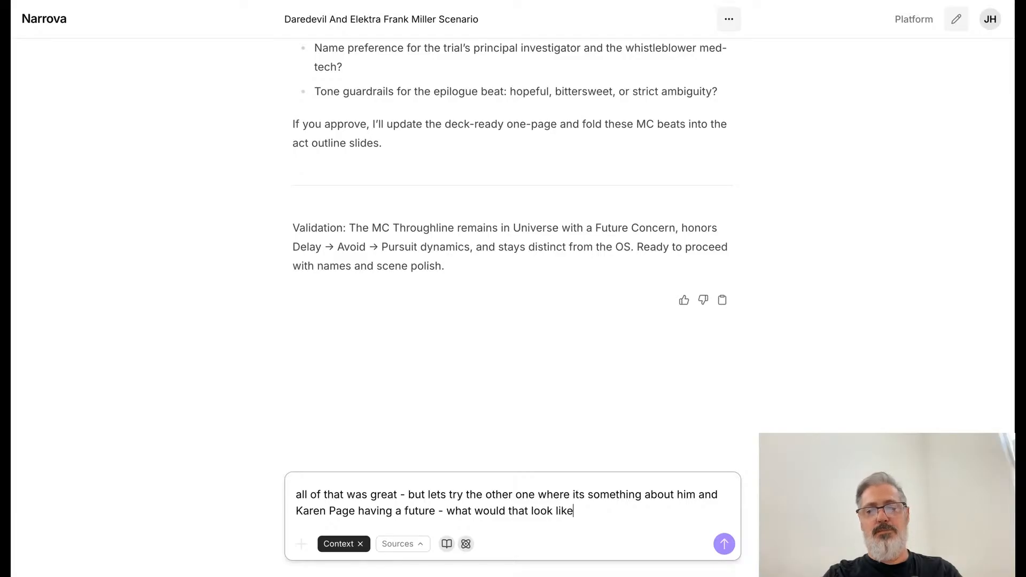
key(Return)
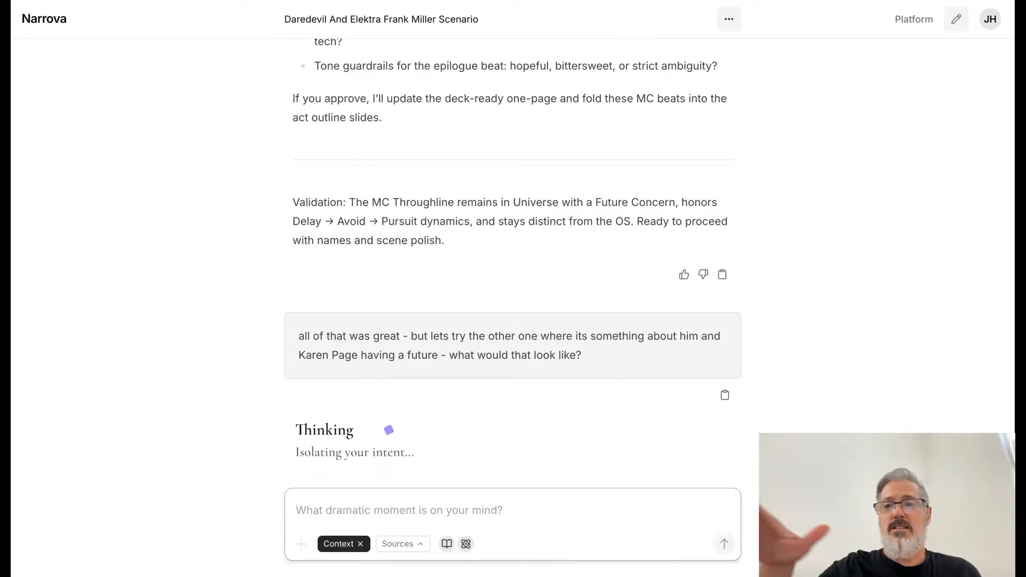
Read the new reply's restated goal, updated MC Throughline premise, encodings from Domain through Benchmark, and the four MC Signposts.
scroll(482, 418, down, 3)
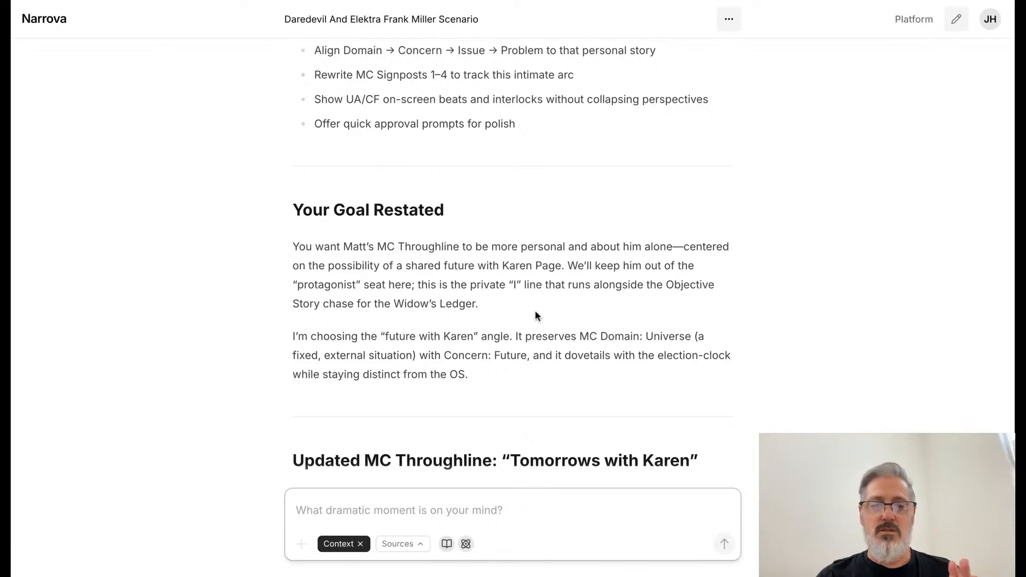
scroll(535, 315, down, 7)
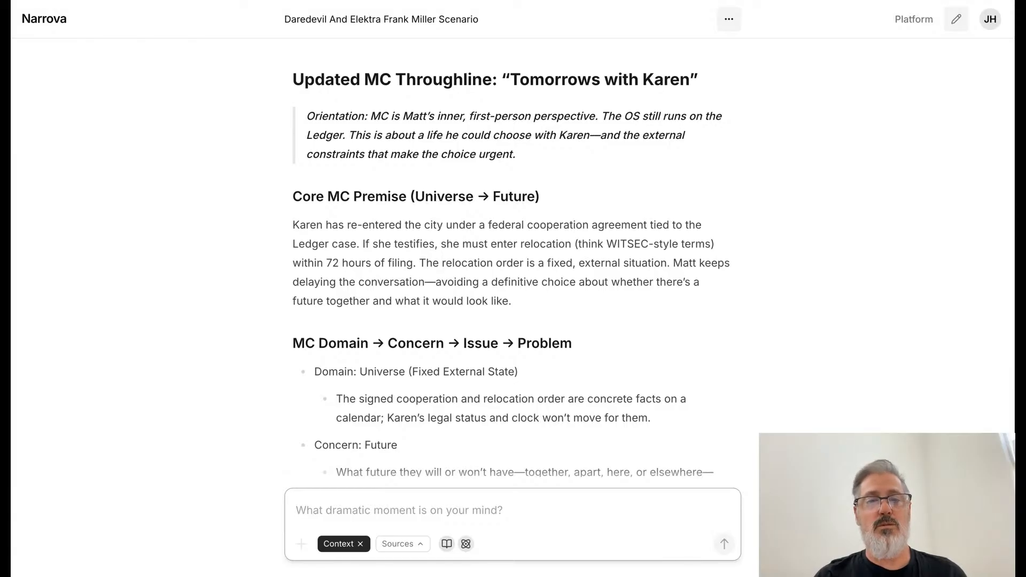
scroll(470, 302, down, 5)
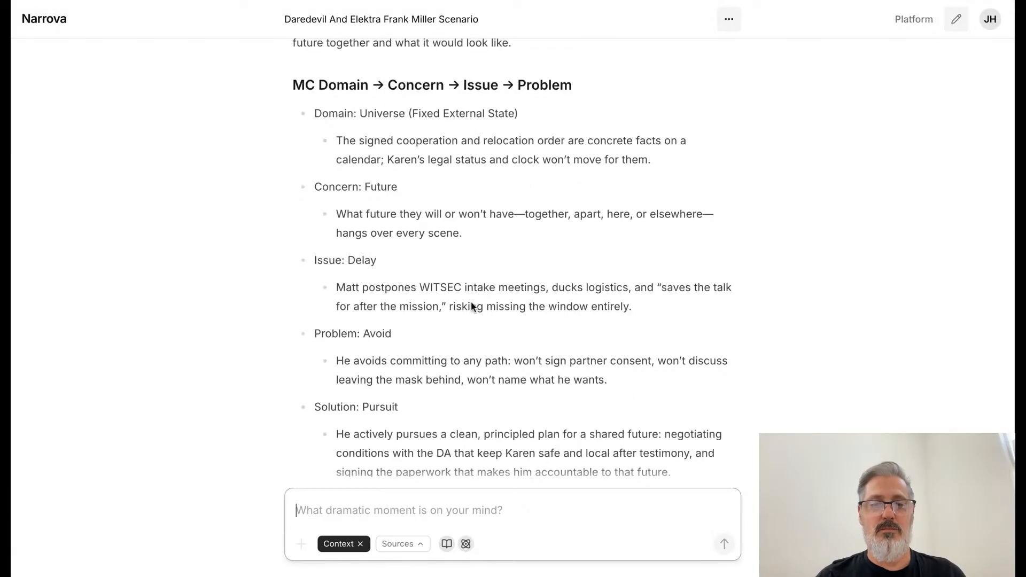
scroll(471, 306, down, 3)
scroll(470, 305, down, 1)
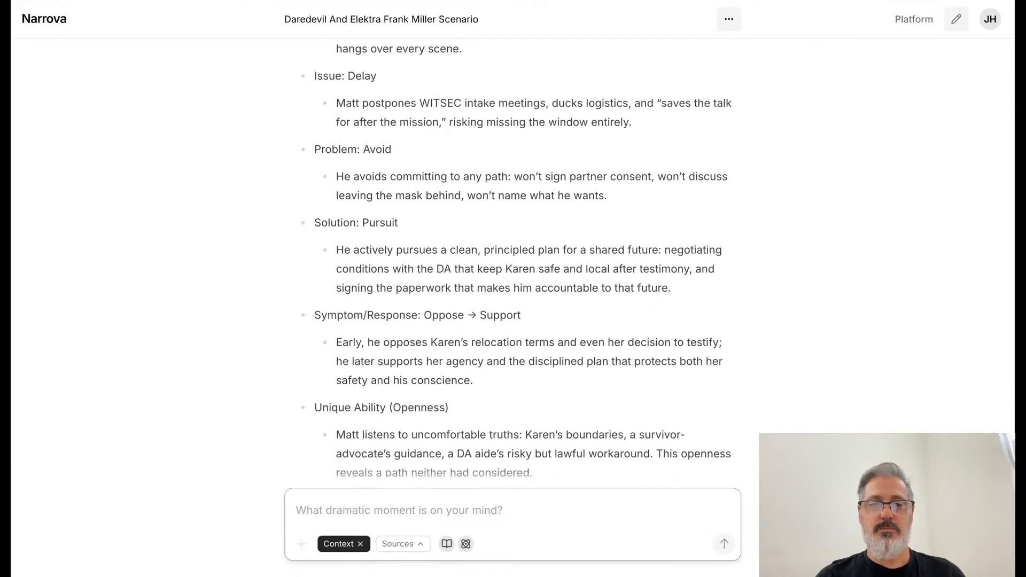
scroll(513, 257, down, 7)
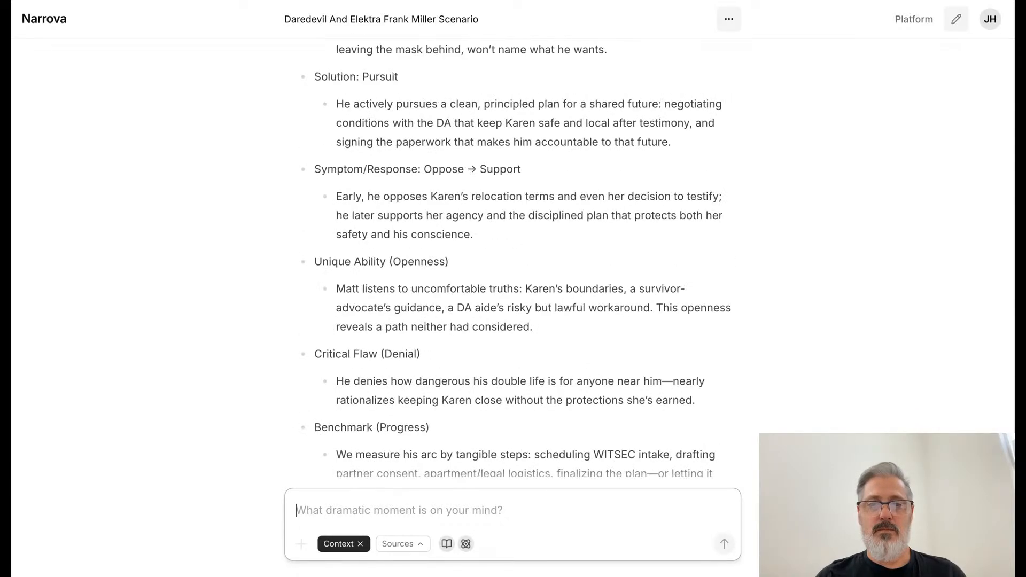
scroll(513, 257, down, 4)
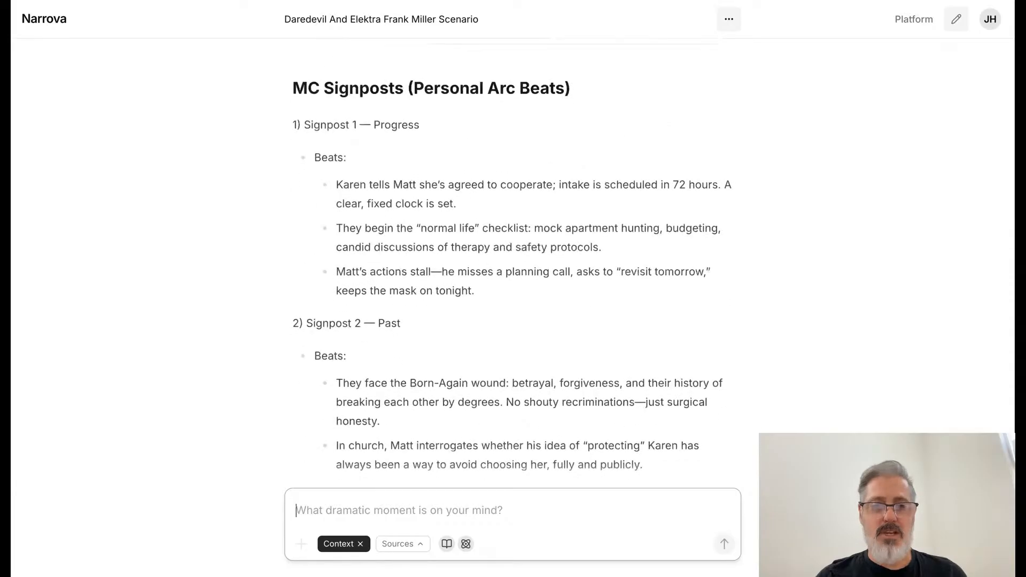
scroll(513, 288, down, 1)
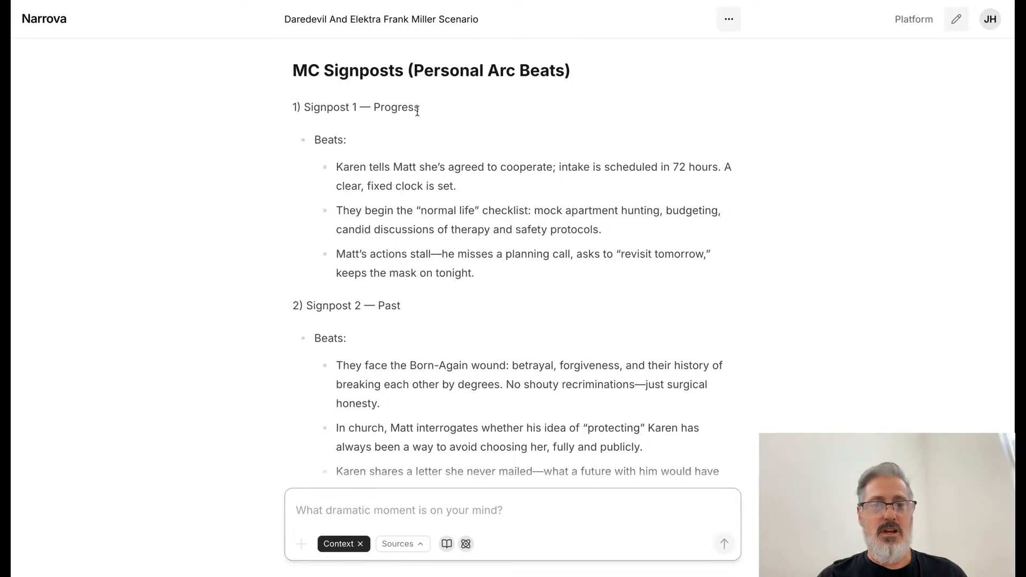
scroll(435, 304, down, 1)
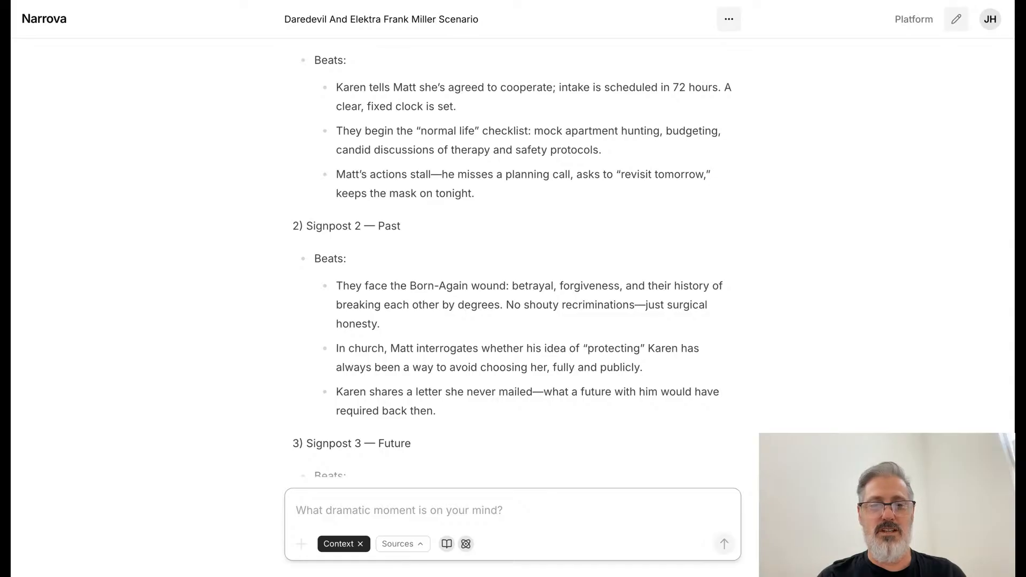
scroll(456, 327, down, 3)
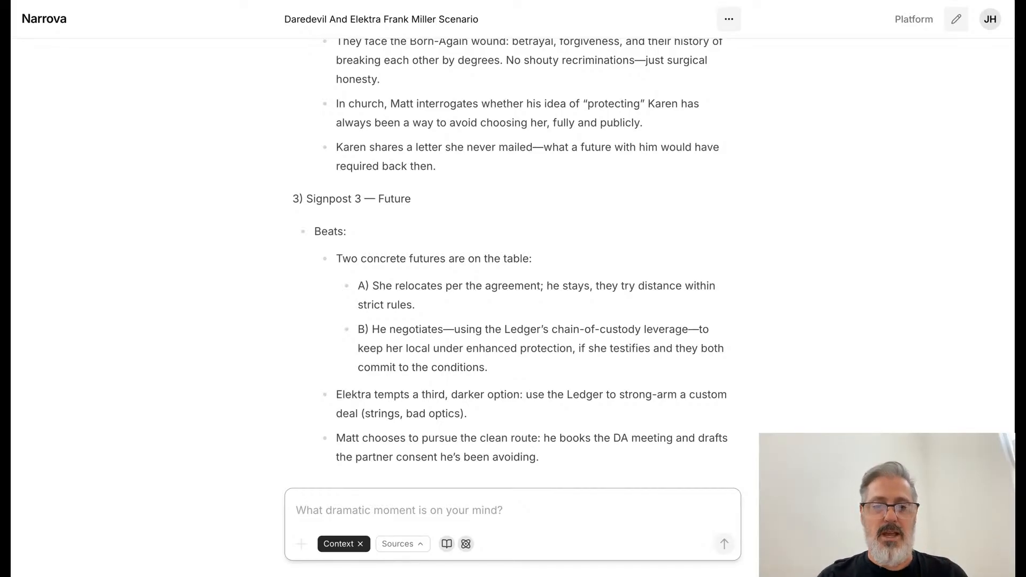
scroll(510, 262, down, 6)
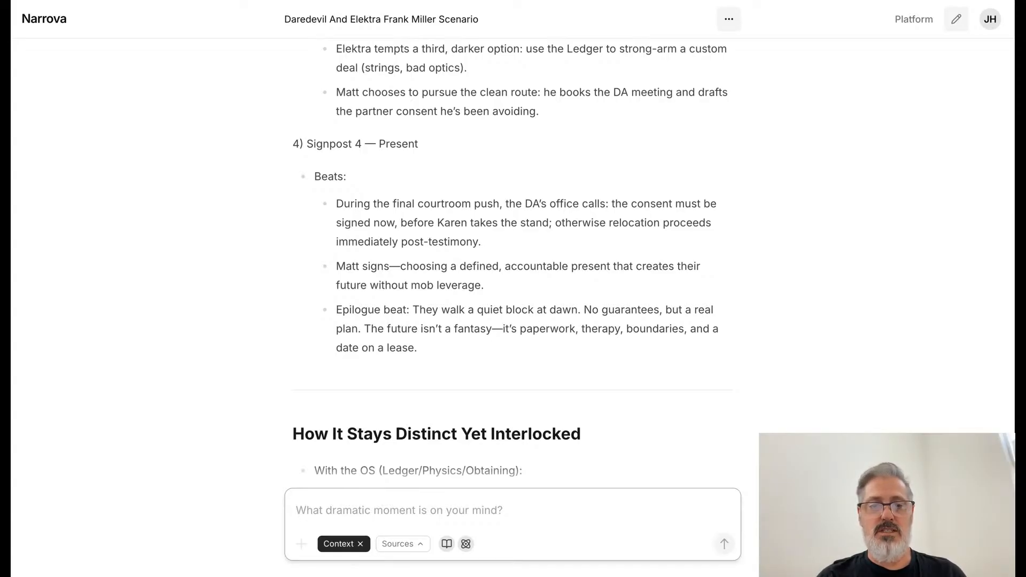
Read how the throughline interlocks with the OS, IC and RS, and review the on-screen illustrations to pitch.
scroll(564, 384, down, 5)
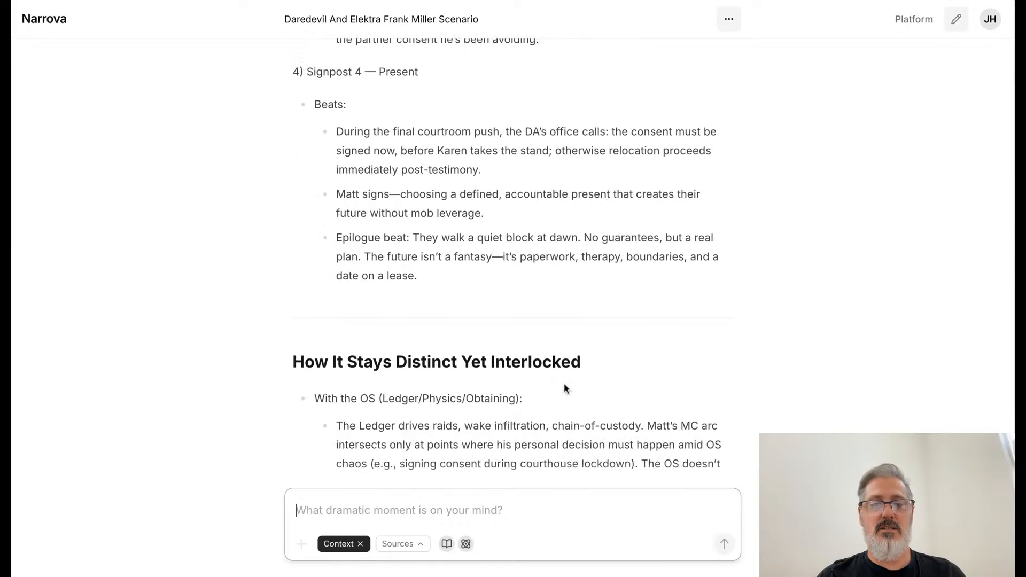
scroll(563, 383, down, 6)
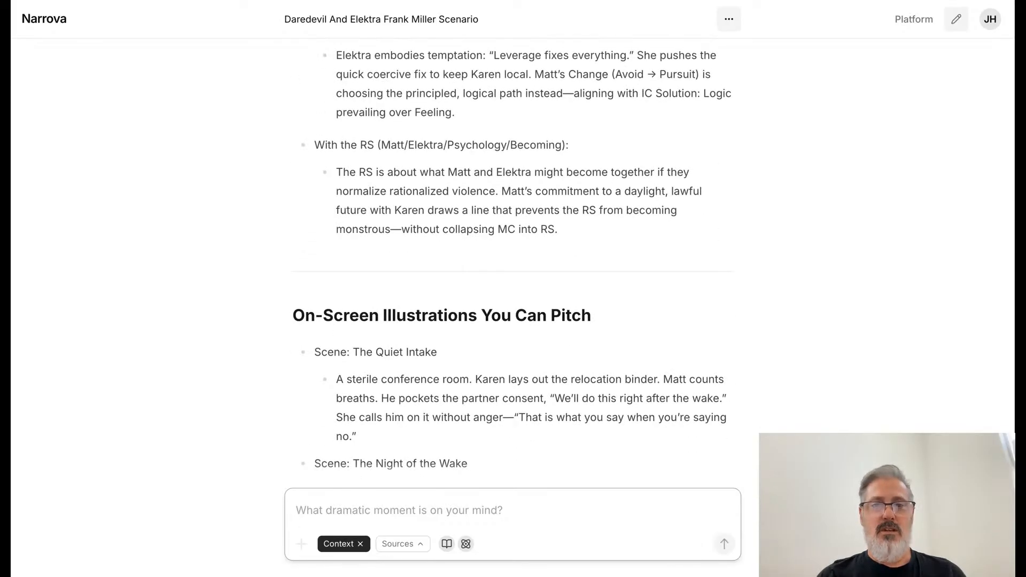
scroll(563, 383, up, 1)
scroll(511, 258, up, 2)
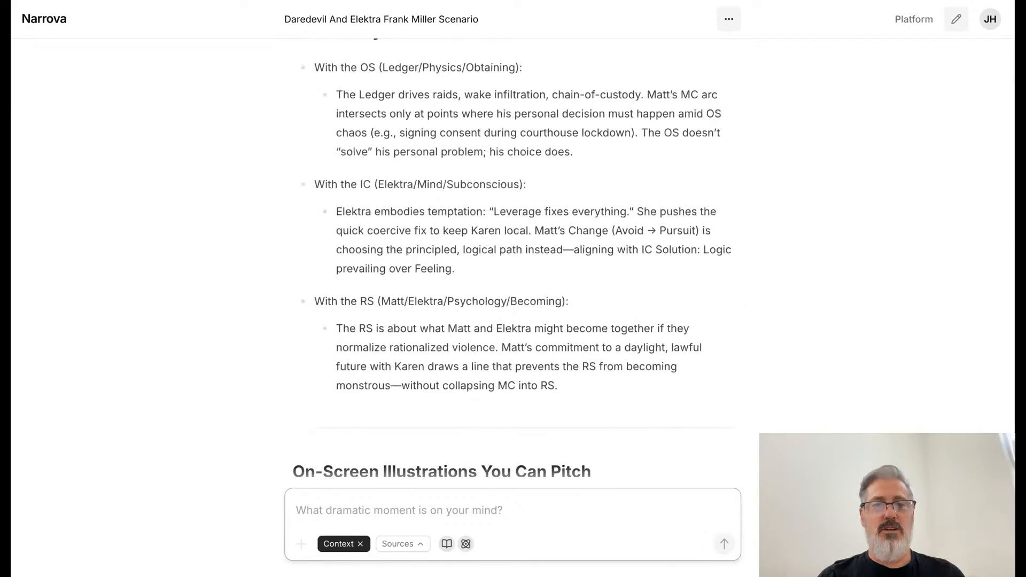
scroll(511, 258, down, 6)
scroll(511, 259, down, 2)
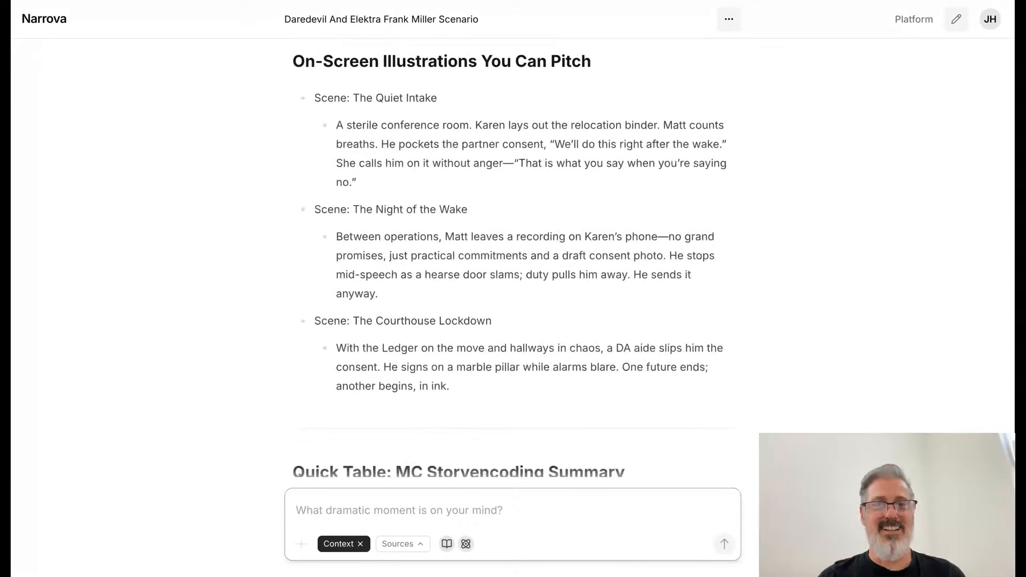
Review the MC Storyencoding Summary table and highlight the encoding in its Problem row.
scroll(511, 258, down, 3)
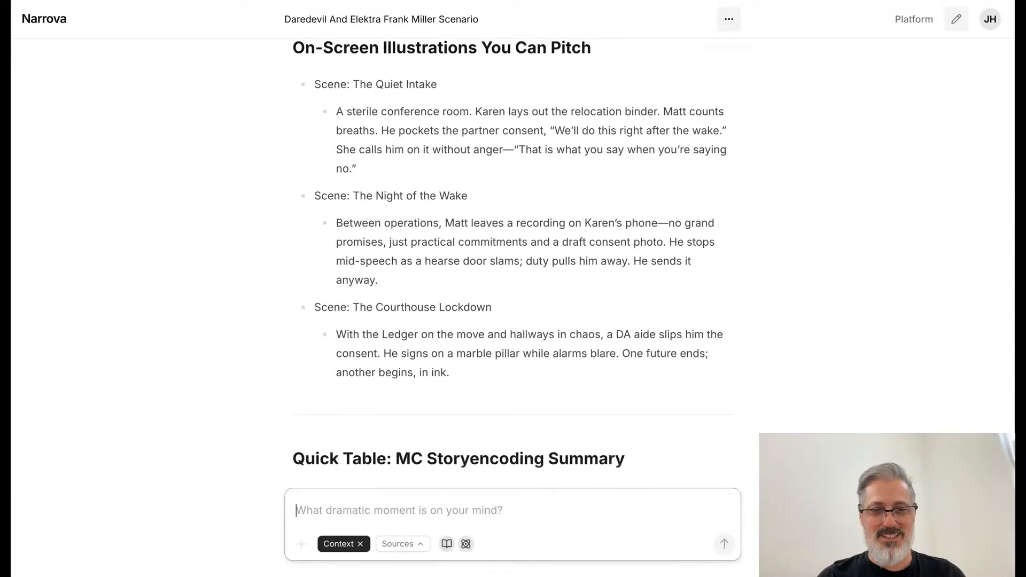
scroll(511, 258, down, 5)
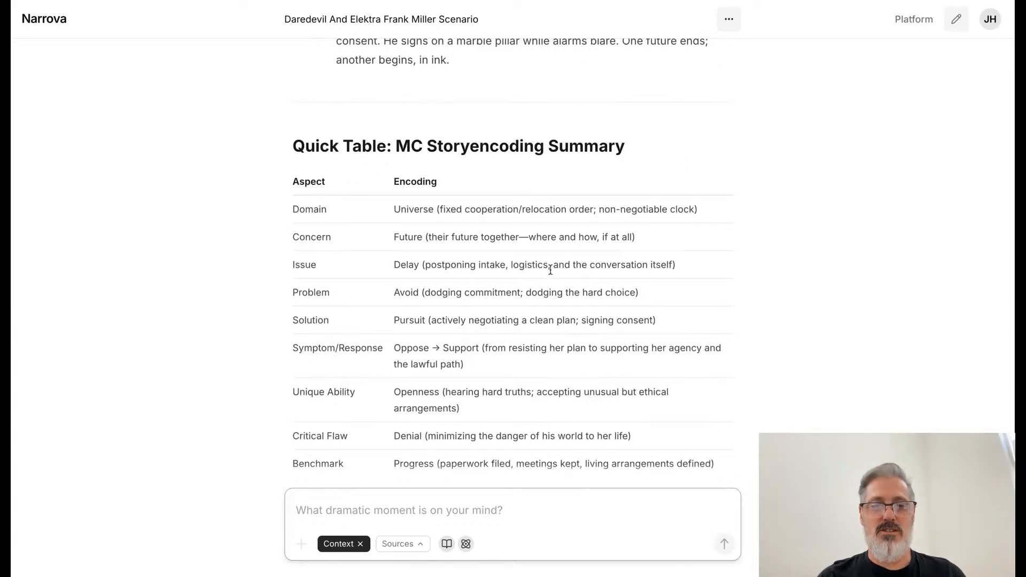
triple_click(494, 292)
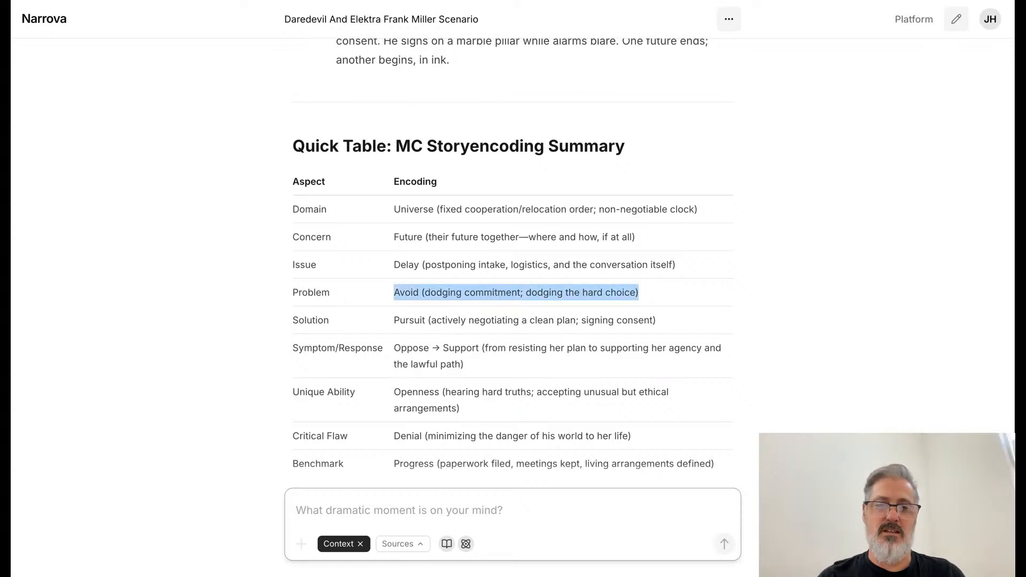
Highlight the key wording in the summary table's Solution, Problem and Issue rows, and read on through the Producer-Ready One-Liner and Quick Approvals.
triple_click(487, 320)
double_click(490, 292)
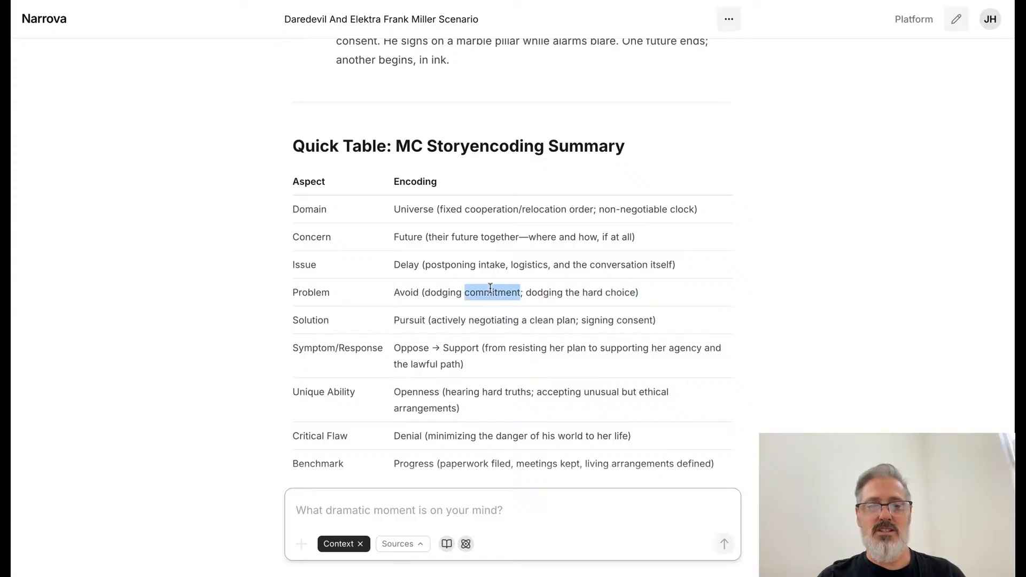
double_click(412, 265)
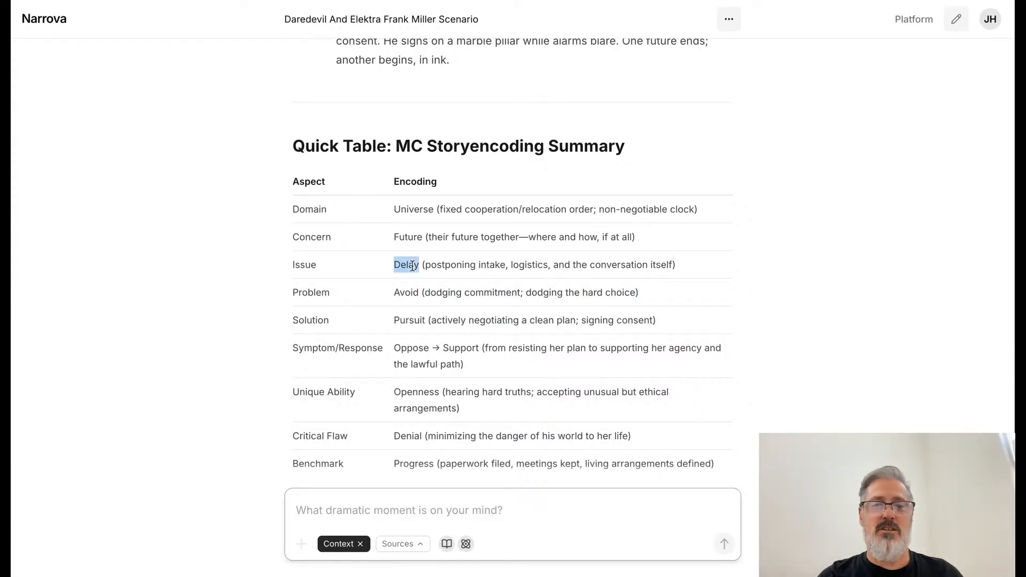
scroll(535, 349, down, 6)
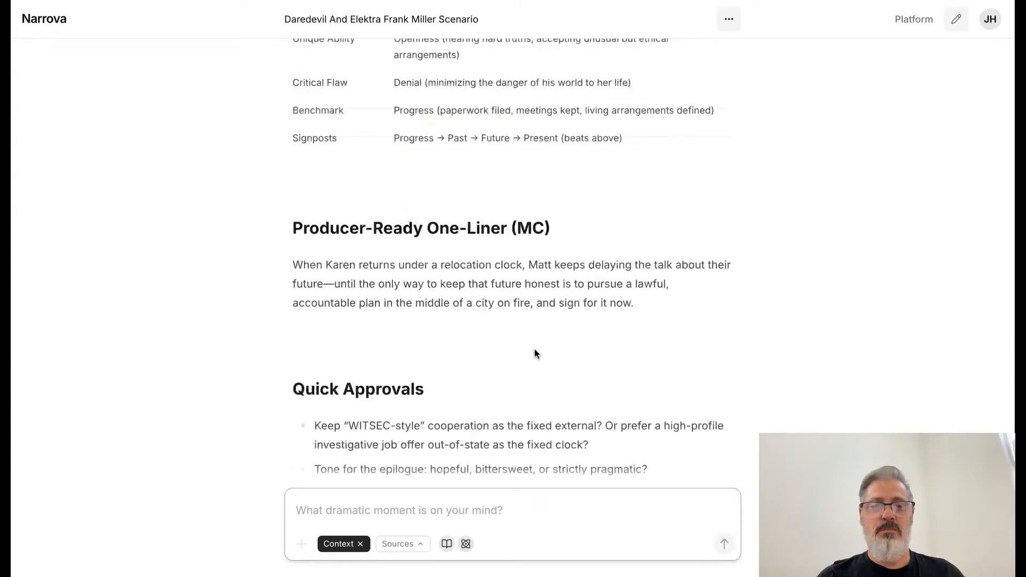
scroll(534, 349, down, 1)
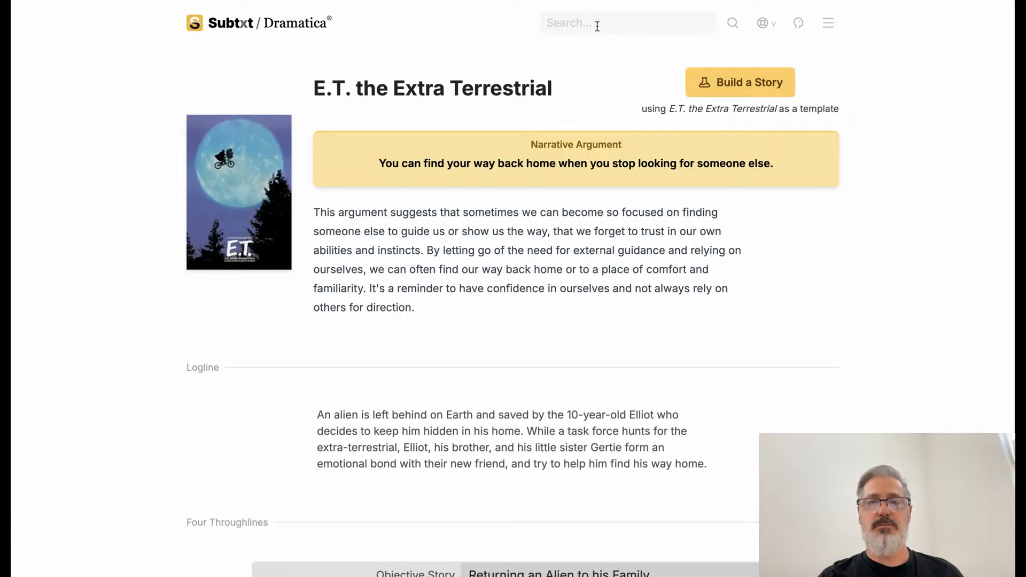
In Subtxt/Dramatica, search for "succession season 1", open the Succession (Season 1) storyform and view its Transits for all four throughlines.
click(597, 26)
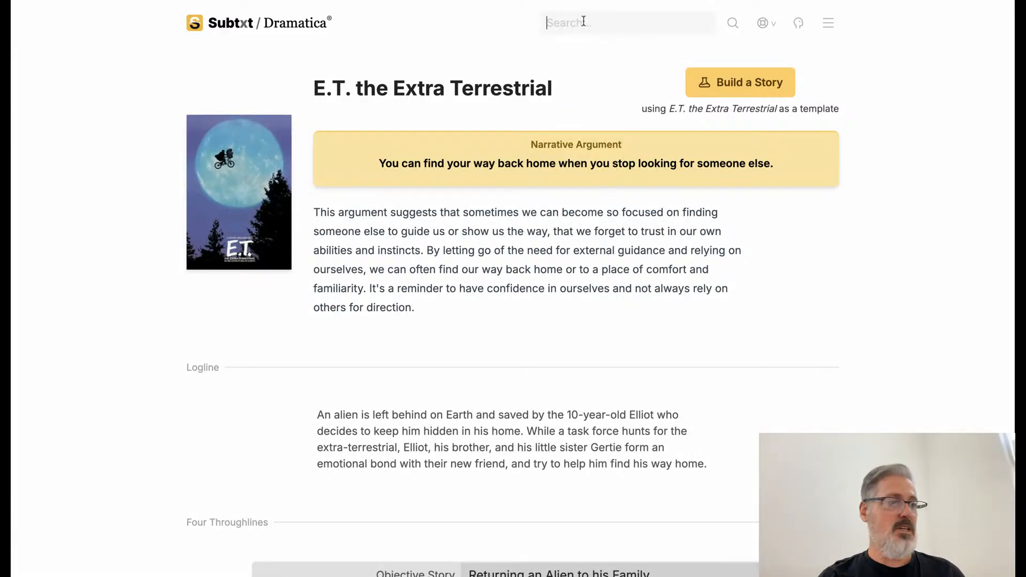
text(succ)
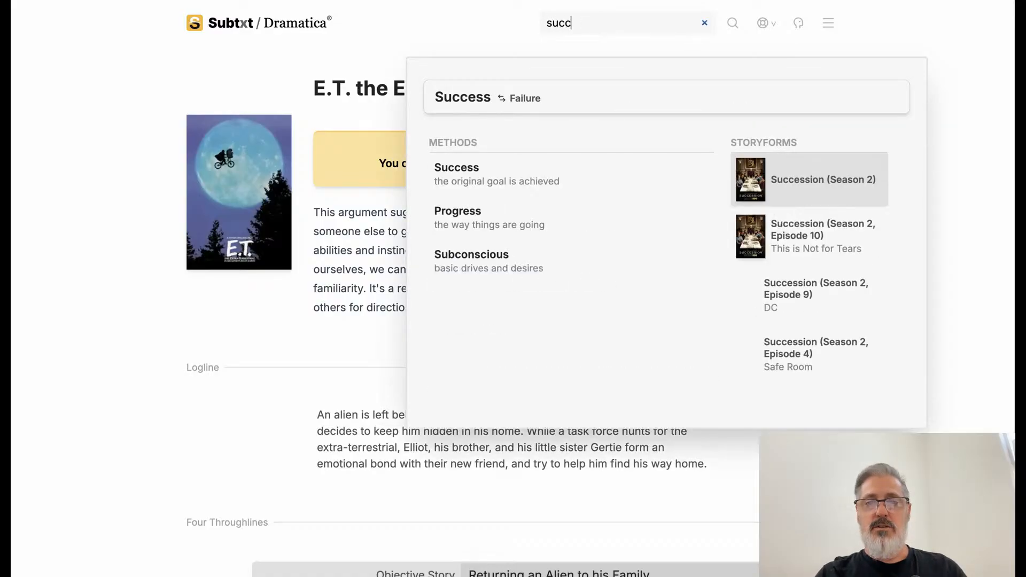
text(e)
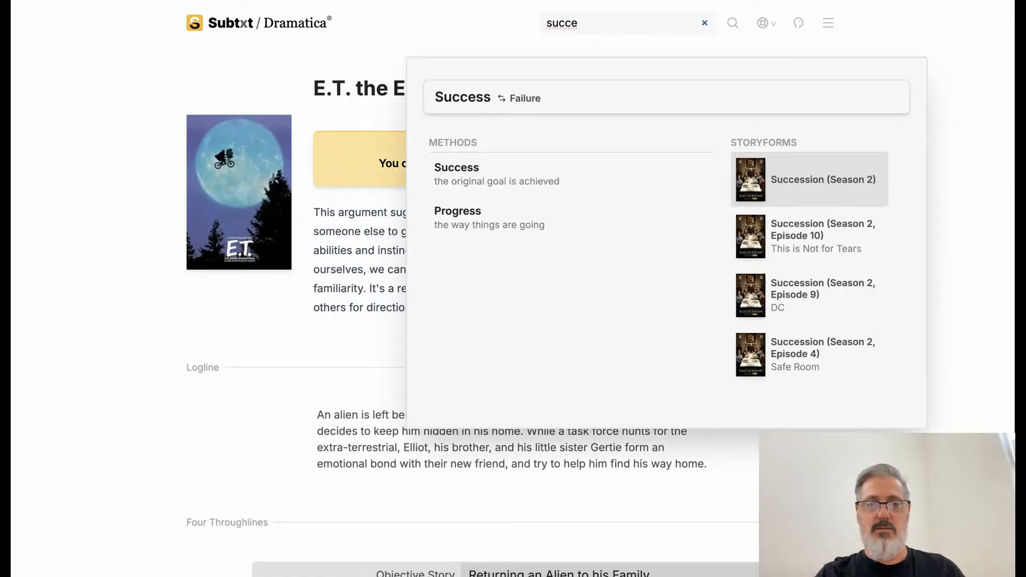
text(ssion)
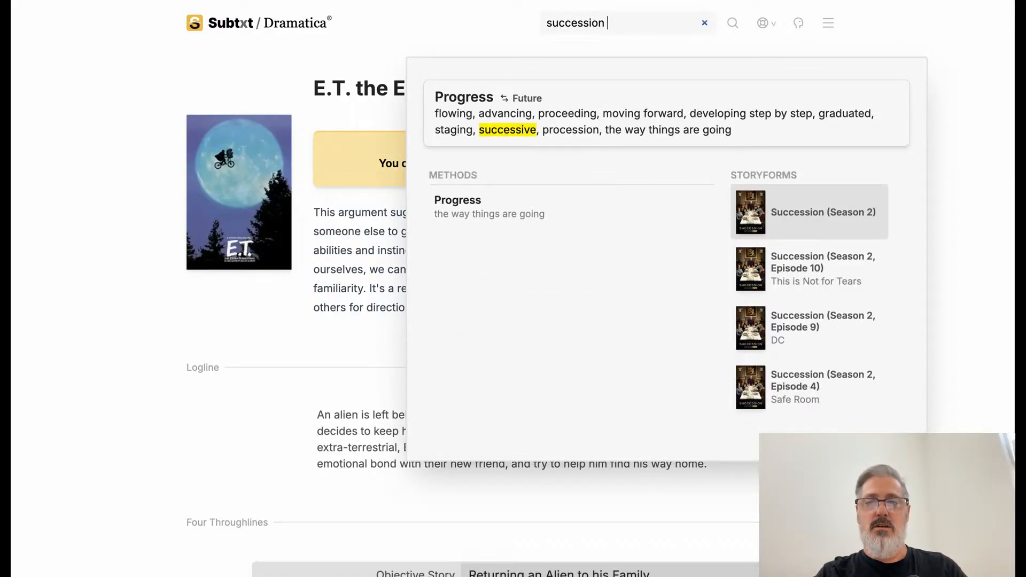
text( season 1)
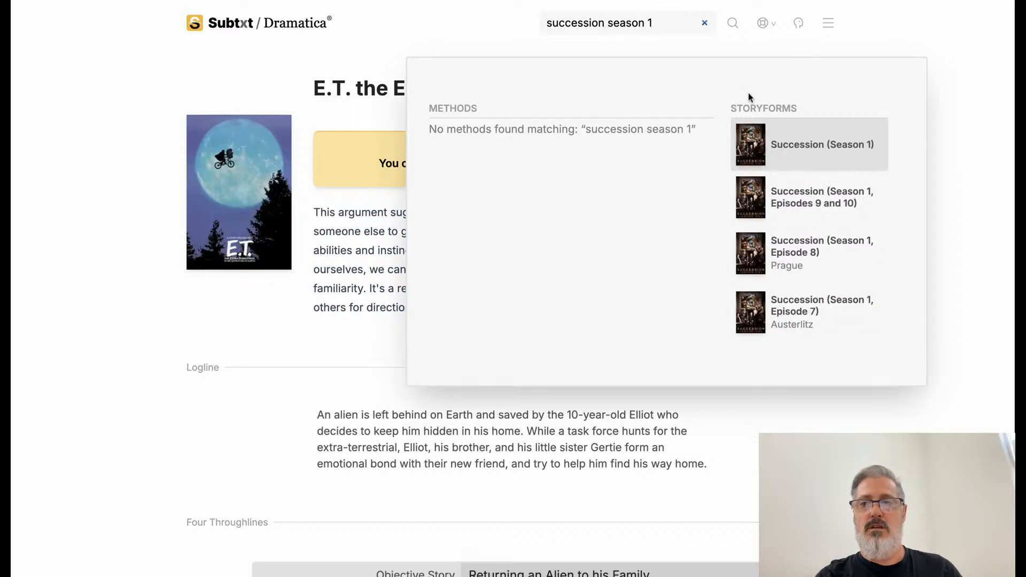
click(757, 145)
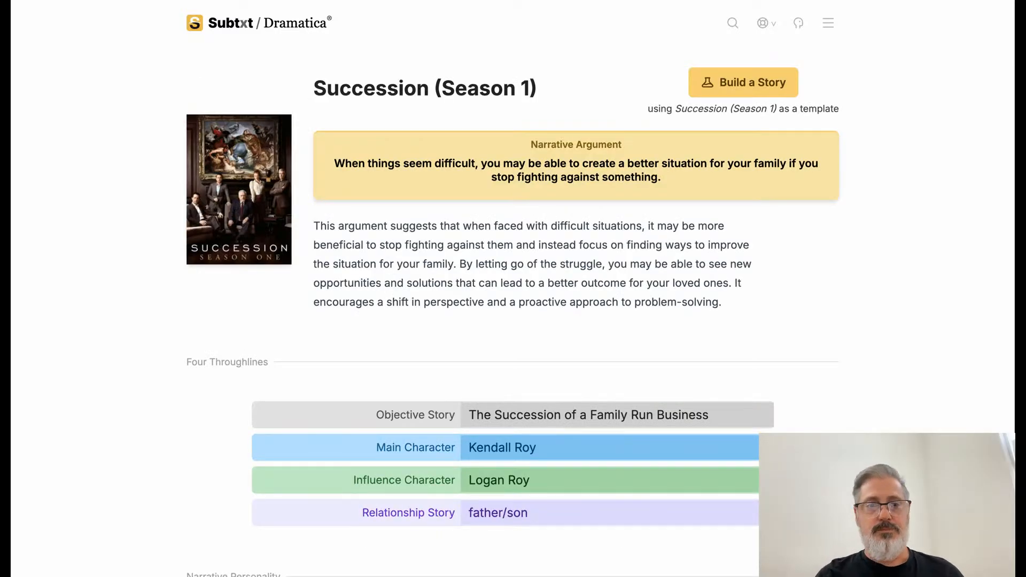
scroll(513, 289, down, 12)
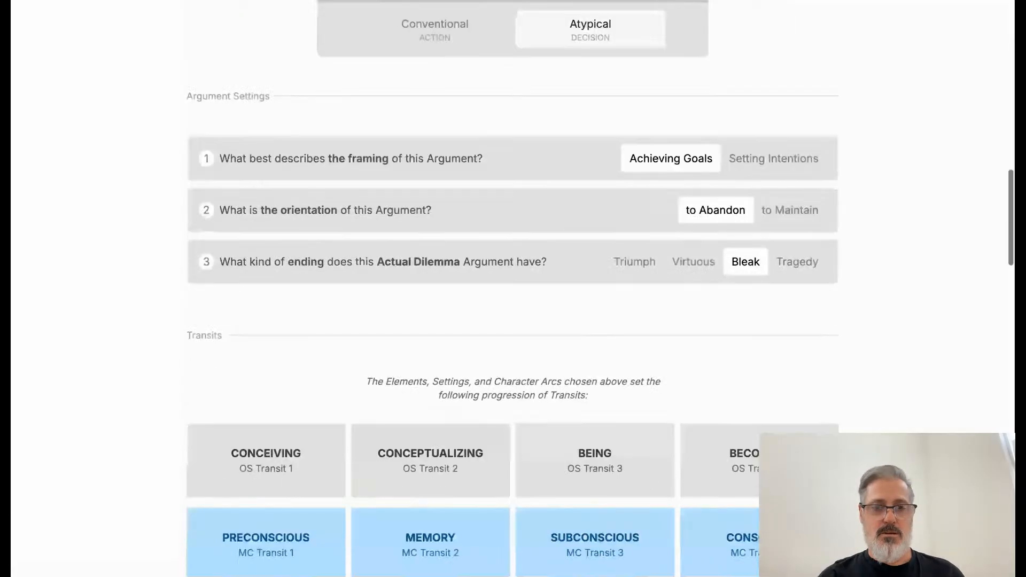
scroll(513, 288, down, 8)
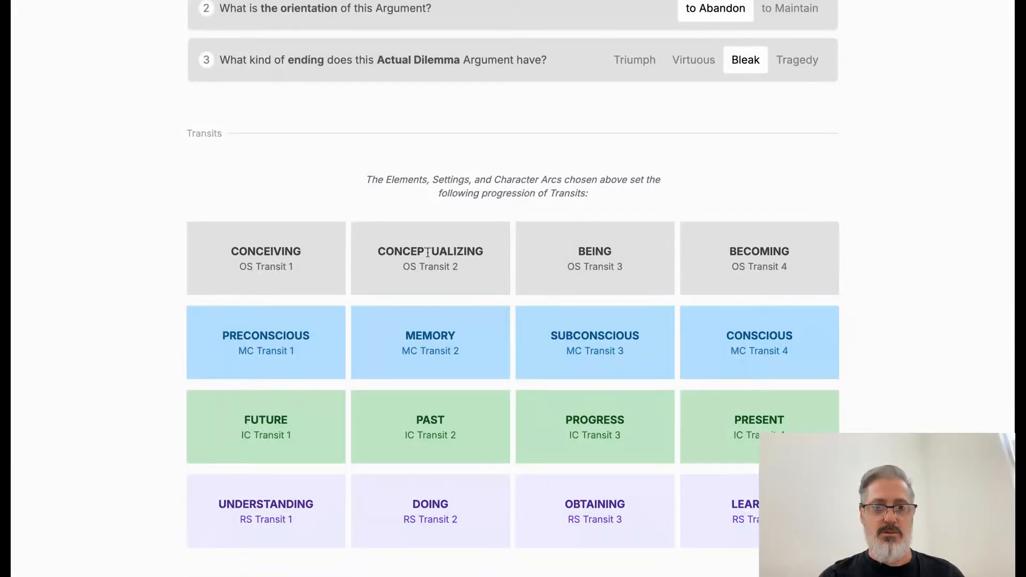